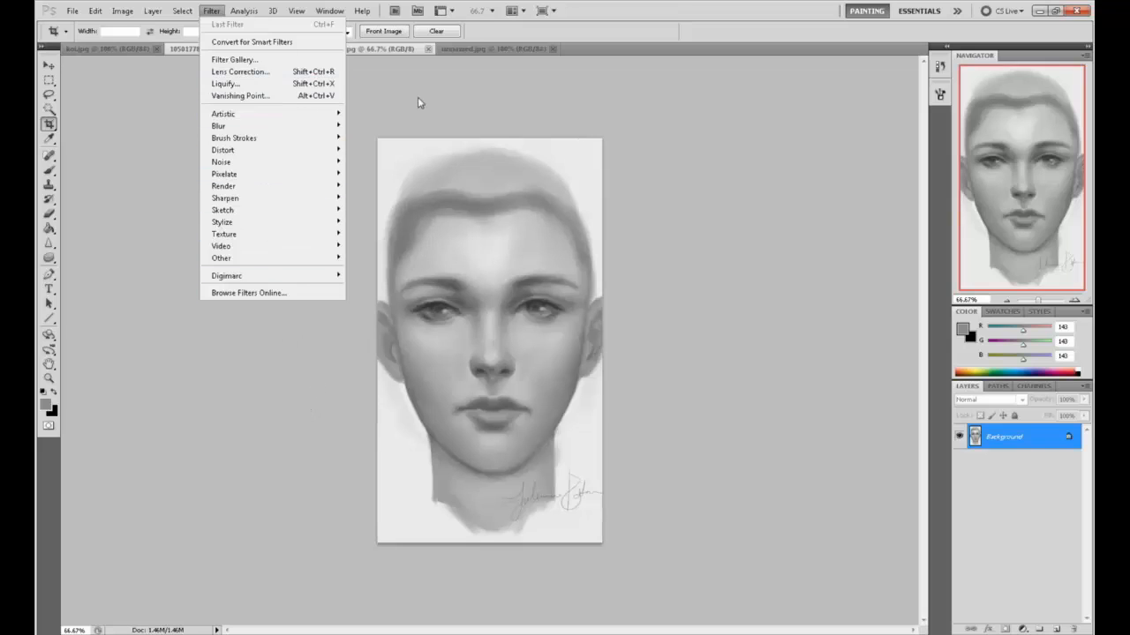
Step: Add a new layer above the portrait's background and set the foreground colour to pure red (ff0000)
left_click(1066, 628)
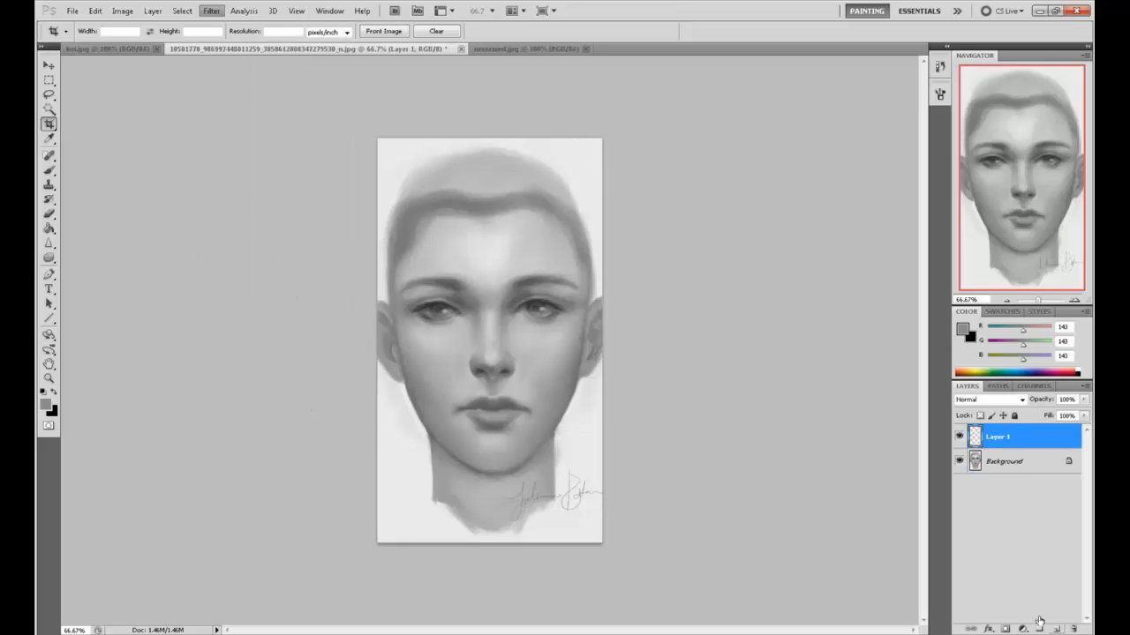
left_click(962, 329)
left_click_drag(825, 344, 866, 320)
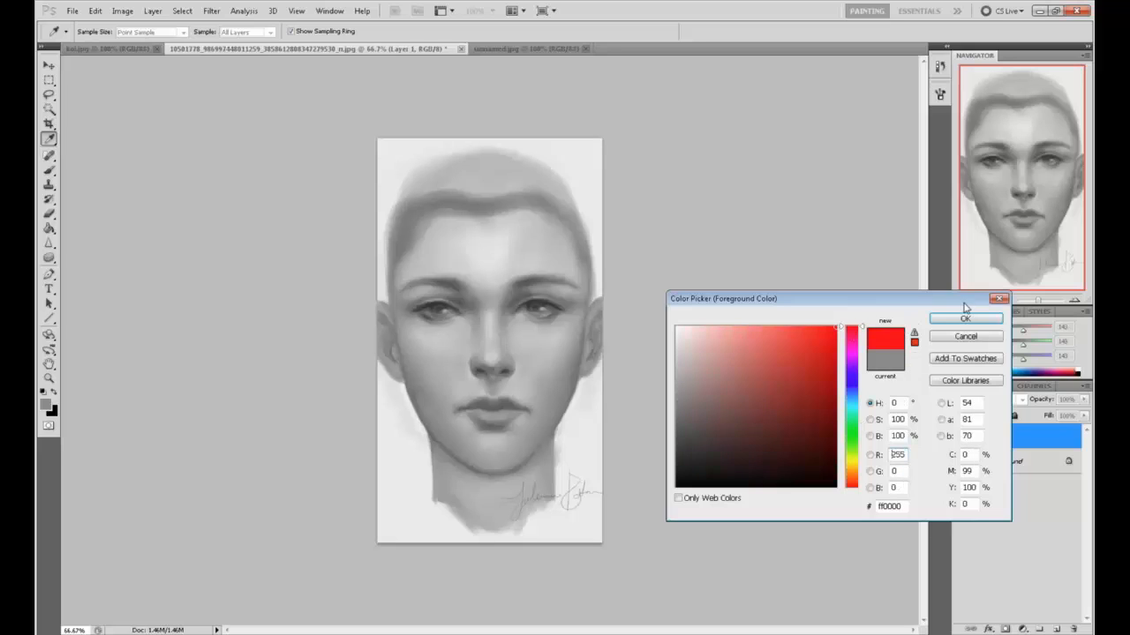
left_click(965, 318)
Step: Draw a vertical red centre line from the hairline to the chin with a 10 px brush, undoing the stray loop around the eye
key("b")
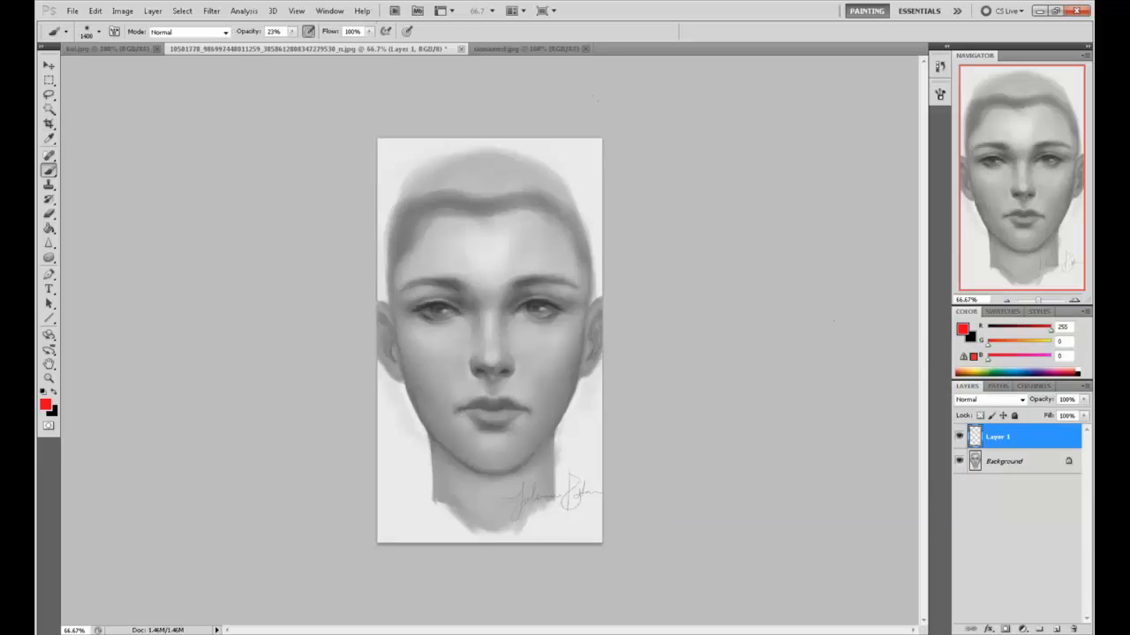
key("bracketleft")
key("bracketleft")
key("bracketleft")
key("bracketleft")
key("bracketleft")
key("bracketleft")
key("bracketleft")
key("bracketleft")
key("bracketleft")
key("bracketleft")
key("bracketleft")
key("bracketleft")
mouse_move(490, 467)
left_mouse_down()
mouse_move(503, 311)
mouse_move(479, 212)
left_mouse_up()
mouse_move(534, 305)
left_mouse_down()
mouse_move(514, 347)
mouse_move(524, 305)
left_mouse_up()
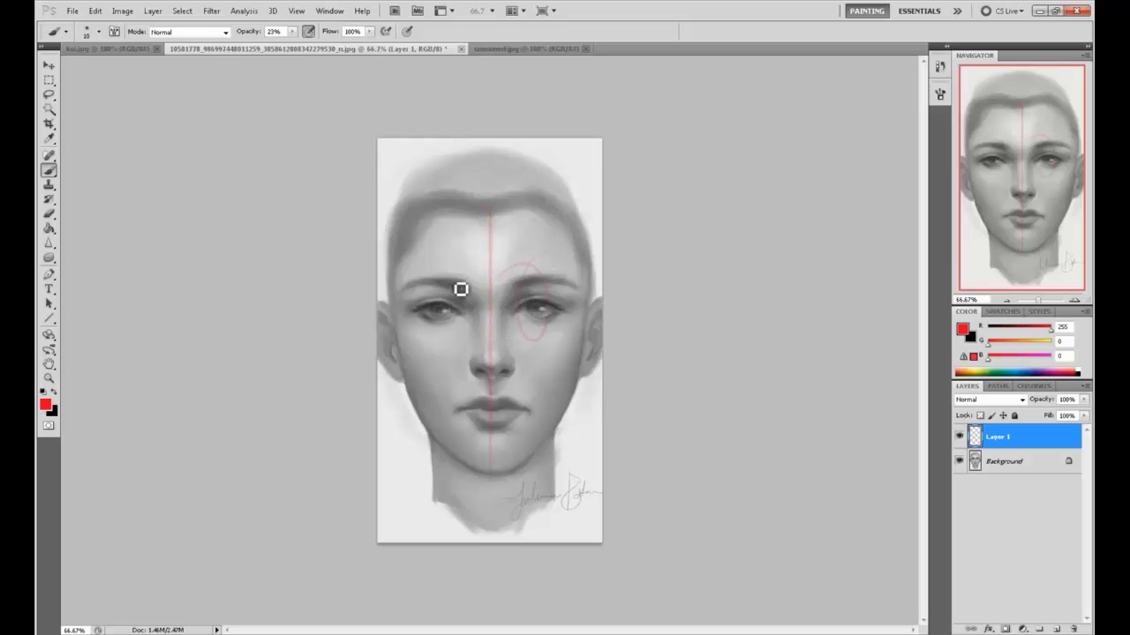
key("ctrl+z")
Step: Draw vertical red guide lines through the outer corners of both eyes and mark both temples with short strokes pointing inward
left_click_drag(420, 181, 420, 477)
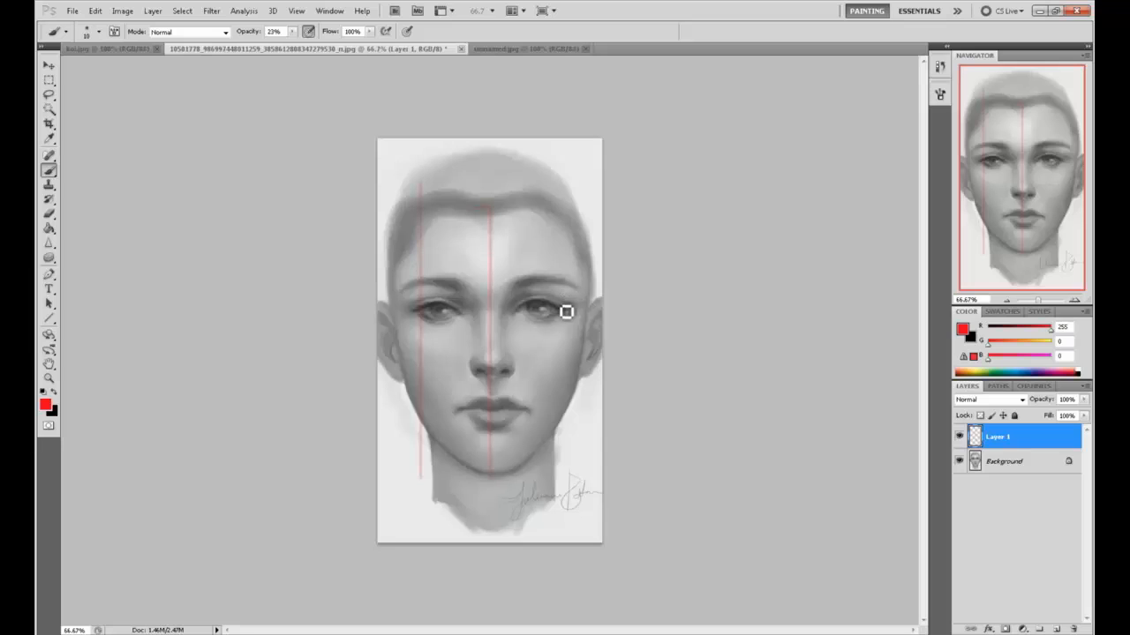
left_click_drag(561, 196, 588, 492)
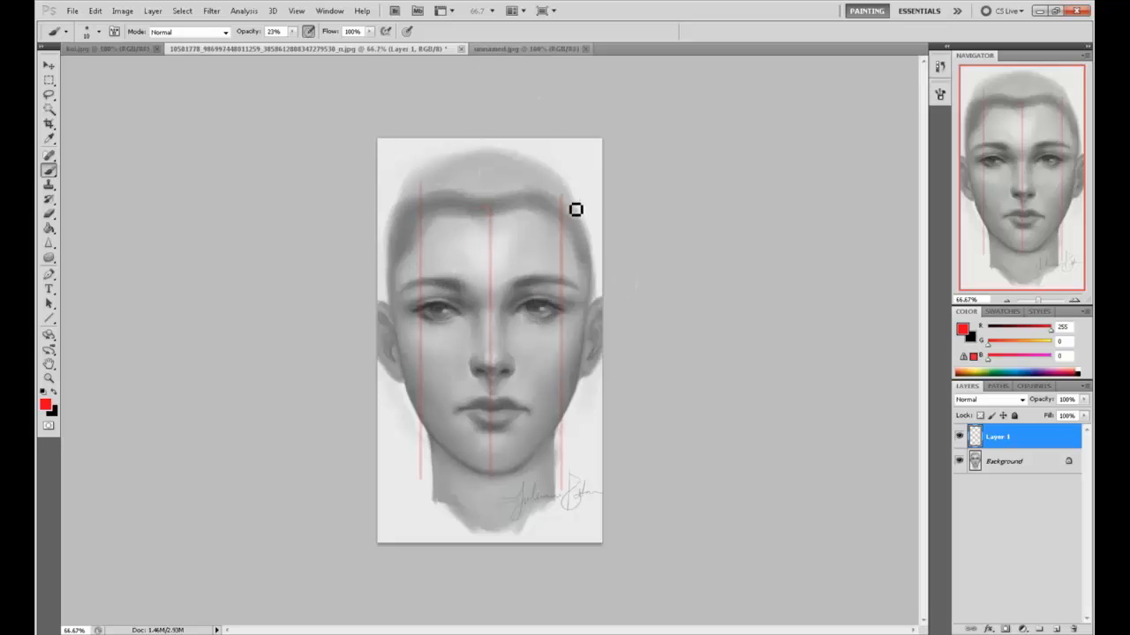
left_click_drag(592, 203, 573, 227)
left_click_drag(380, 213, 418, 234)
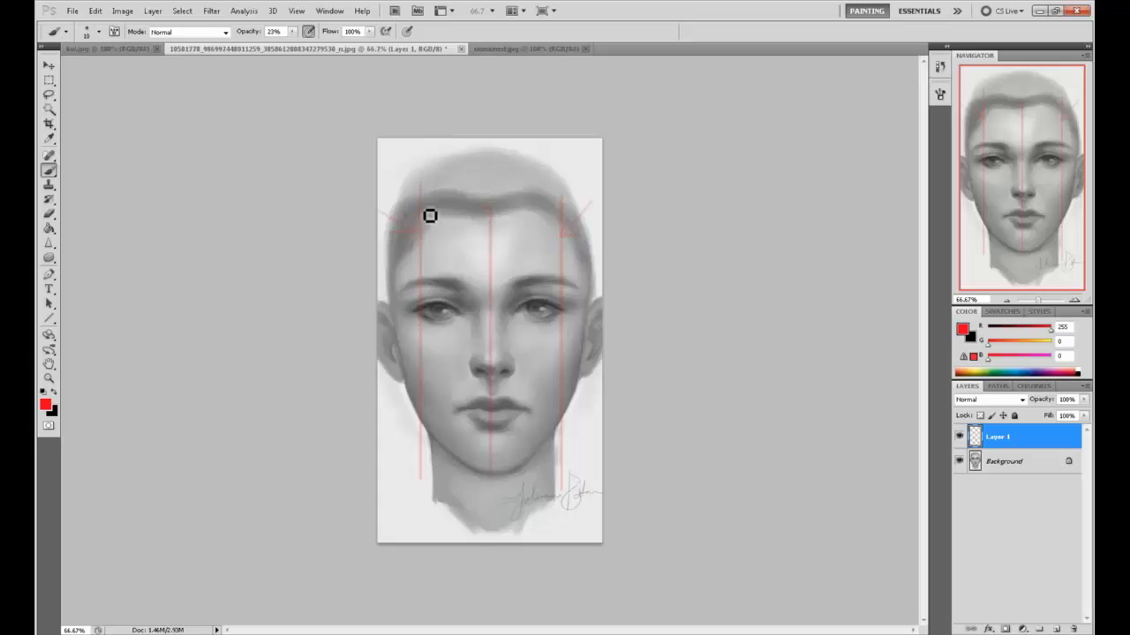
Step: Sketch the head's planes in red: a line across the top of the head, both sides of the face, and a horizontal line across the chin
left_click(386, 187)
left_click(593, 174, "shift")
left_click_drag(584, 172, 560, 211)
mouse_move(582, 174)
left_mouse_down()
mouse_move(596, 293)
mouse_move(563, 426)
left_mouse_up()
left_click_drag(392, 194, 426, 427)
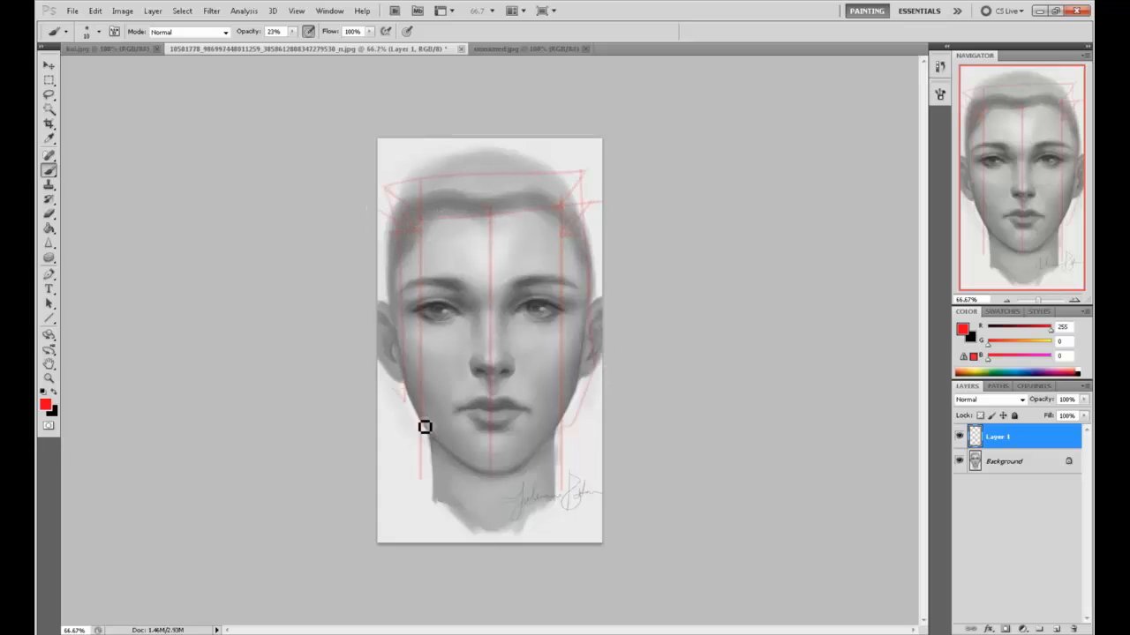
left_click_drag(575, 439, 379, 447)
Step: Thicken the red plane edges from the hairline to the brows on both sides of the forehead and mark the outer brow ends
left_click_drag(572, 287, 559, 206)
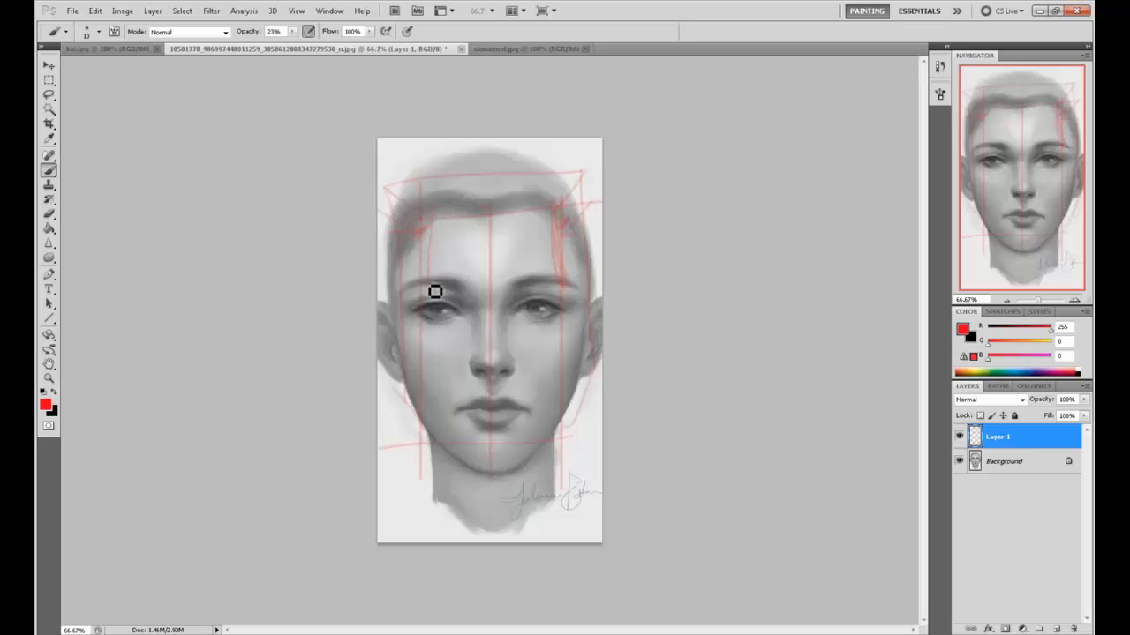
left_click_drag(434, 217, 424, 284)
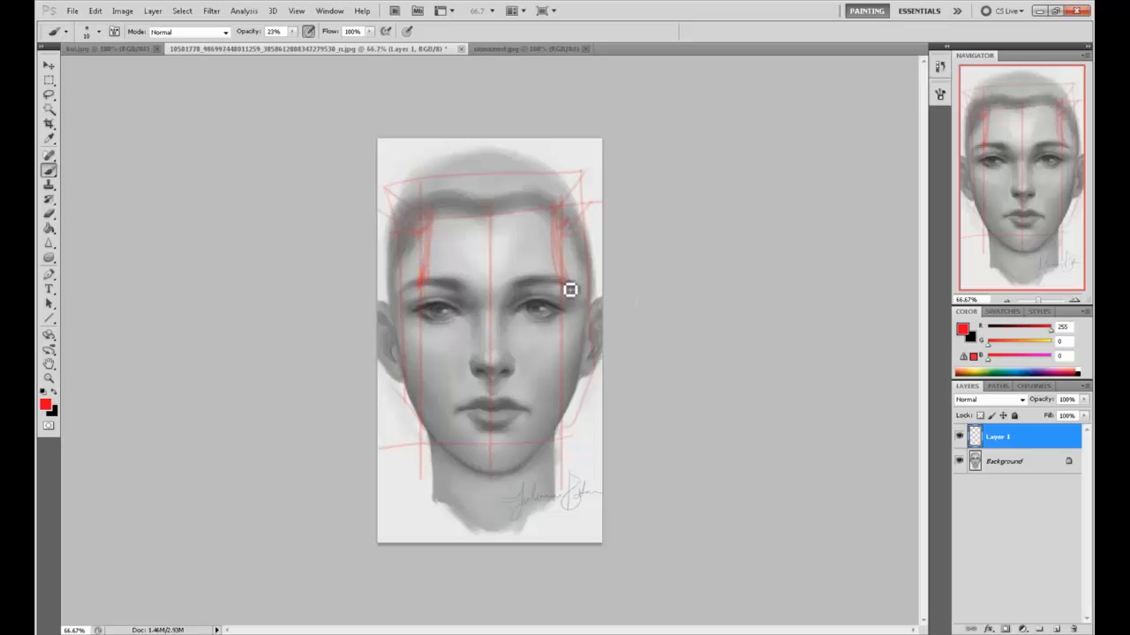
left_click_drag(570, 283, 573, 316)
mouse_move(550, 284)
left_mouse_down()
mouse_move(583, 285)
mouse_move(563, 331)
mouse_move(525, 335)
mouse_move(513, 282)
mouse_move(584, 281)
mouse_move(582, 328)
mouse_move(518, 337)
mouse_move(591, 311)
left_mouse_up()
key("ctrl+z")
left_click_drag(401, 291, 574, 277)
key("ctrl+z")
mouse_move(553, 288)
left_mouse_down()
mouse_move(592, 248)
mouse_move(561, 282)
left_mouse_up()
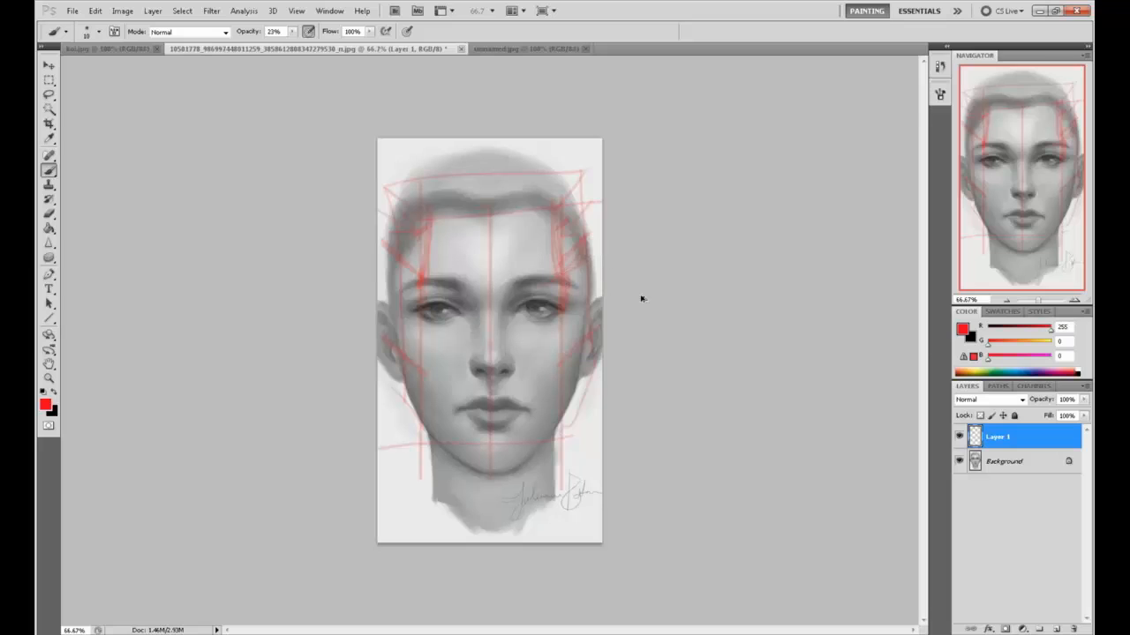
Step: Hide the red guide layer and add a new layer directly above the background for painting
left_click(959, 436)
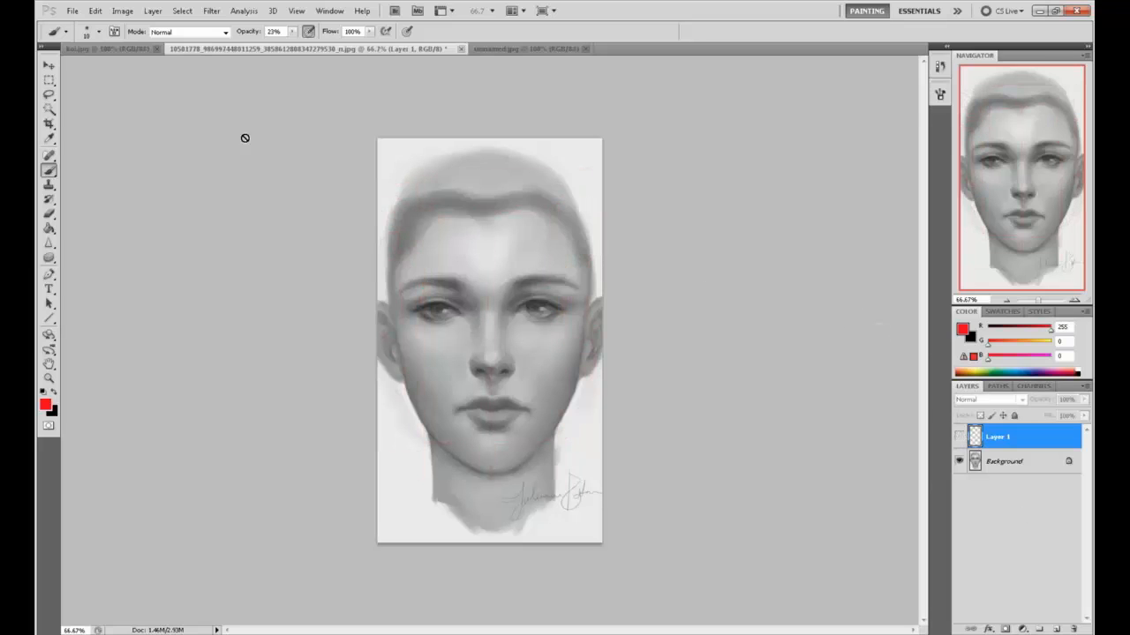
left_click(1019, 457)
left_click(1056, 629)
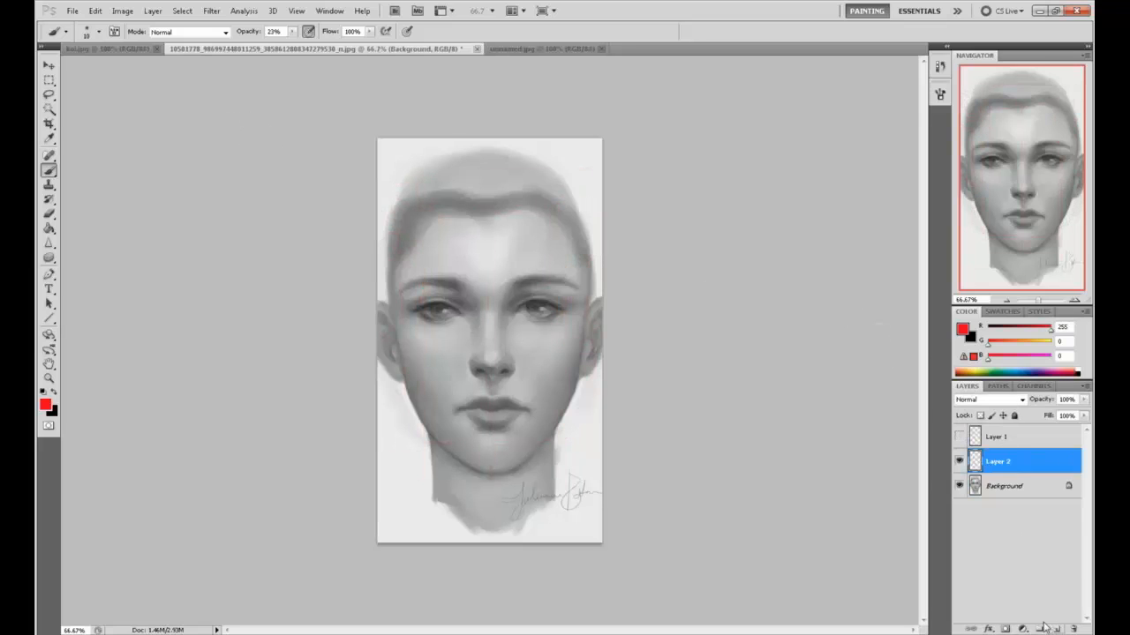
Step: Paint over the outer end of the eyebrow on the image's right with sampled skin greys, using an 80 px brush at 73% opacity
left_click(567, 268, "alt")
key("bracketright")
key("bracketright")
key("bracketright")
key("bracketright")
key("bracketright")
key("bracketright")
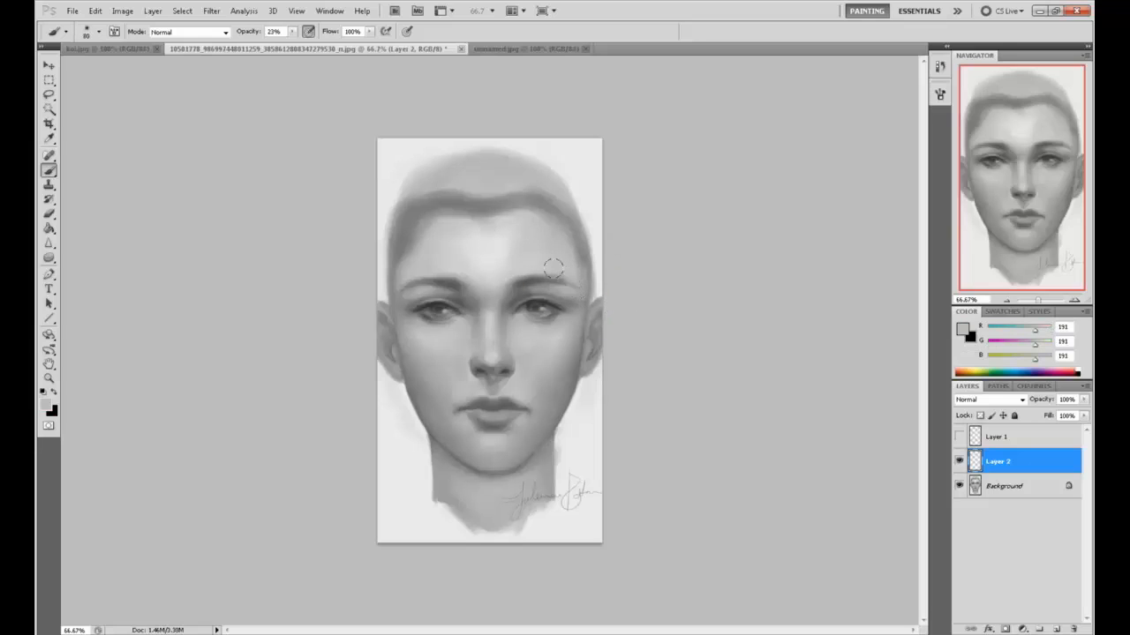
left_click_drag(293, 31, 331, 45)
left_click(571, 265, "alt")
left_click(580, 273, "alt")
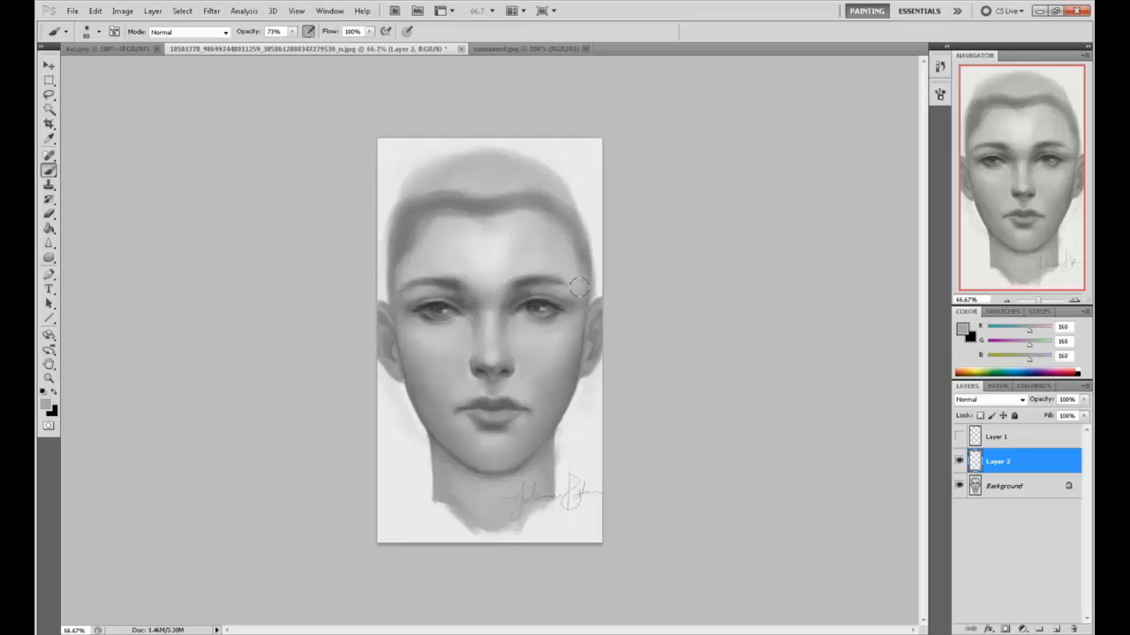
Step: Reshape the outer end of the eyebrow on the image's left with greys sampled from the forehead and brow
left_click(417, 263, "alt")
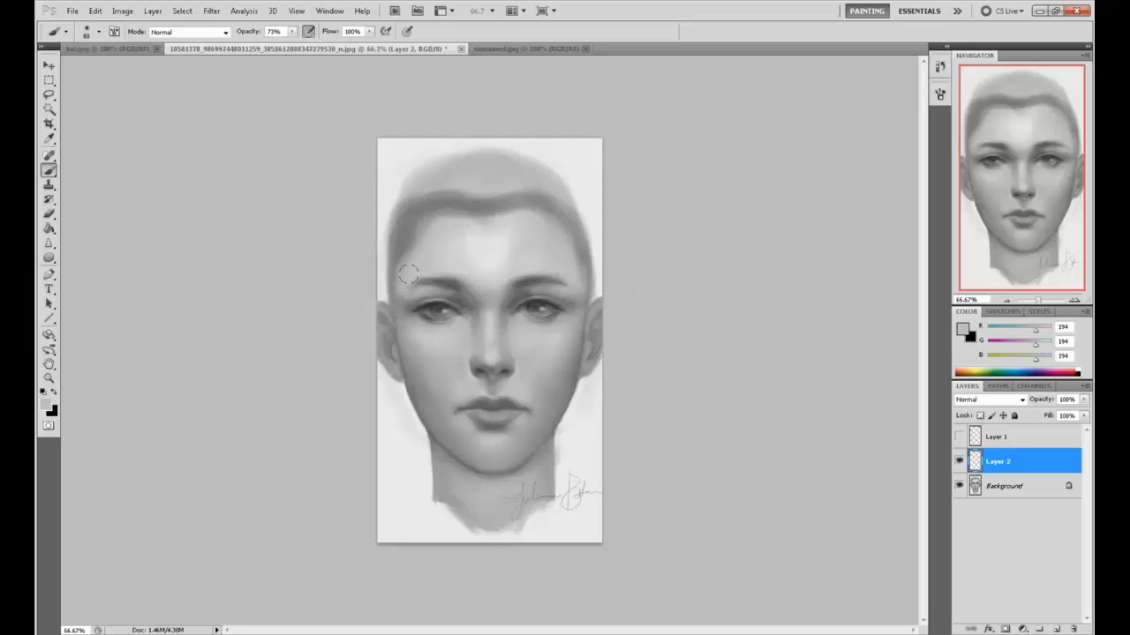
left_click(437, 281, "alt")
left_click(435, 274, "alt")
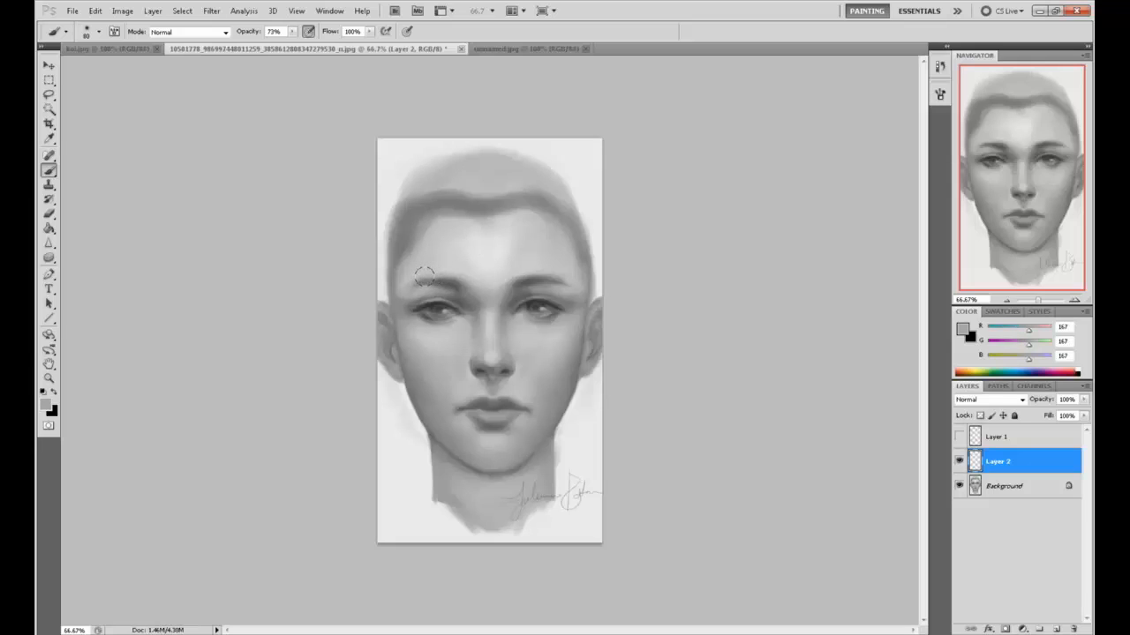
left_click(431, 279, "alt")
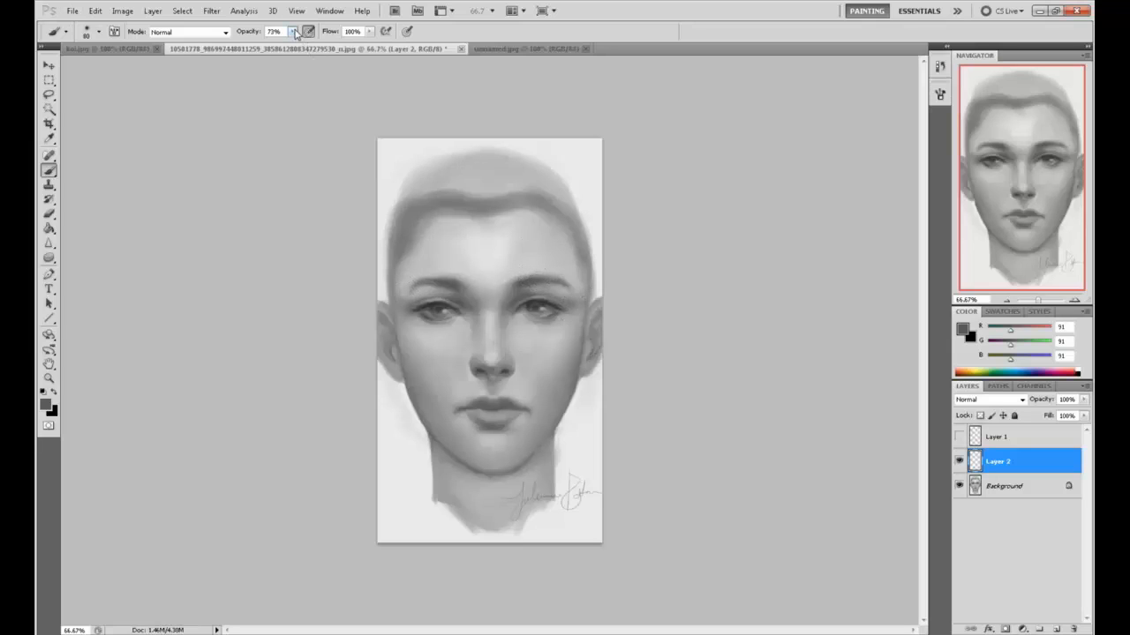
Step: Darken the sides of the head, the cheeks and the jaw with soft dark grey strokes, using a larger brush at 40% opacity
left_click_drag(296, 33, 273, 43)
key("bracketright")
key("bracketright")
key("bracketright")
mouse_move(547, 269)
left_mouse_down()
mouse_move(564, 234)
mouse_move(523, 215)
left_mouse_up()
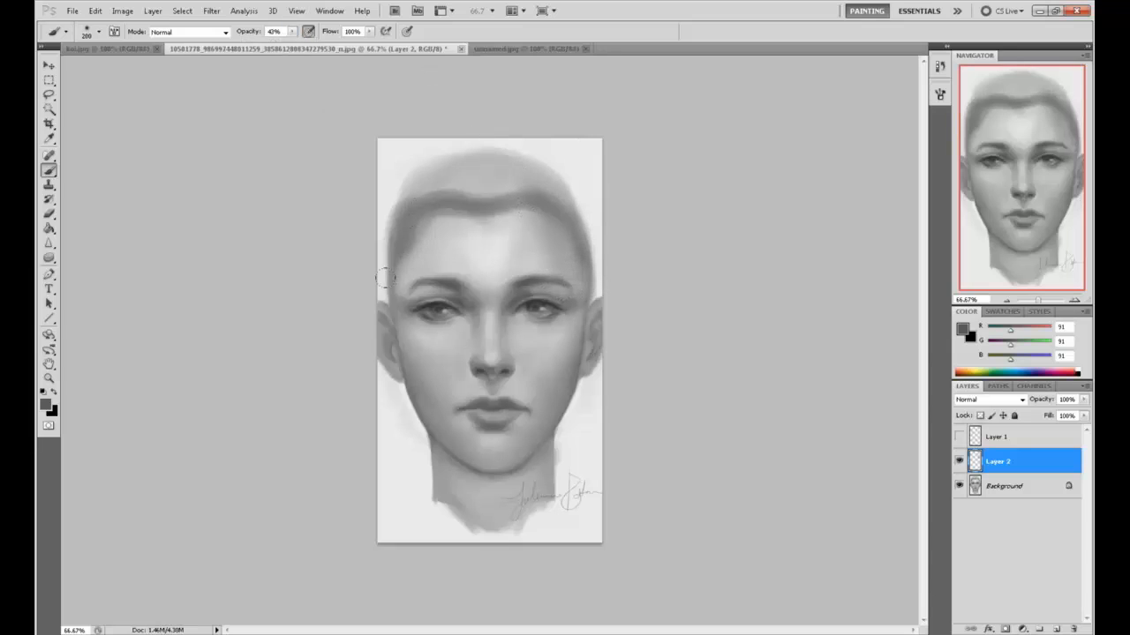
left_click_drag(385, 278, 387, 232)
mouse_move(380, 275)
left_mouse_down()
mouse_move(373, 227)
mouse_move(420, 171)
left_mouse_up()
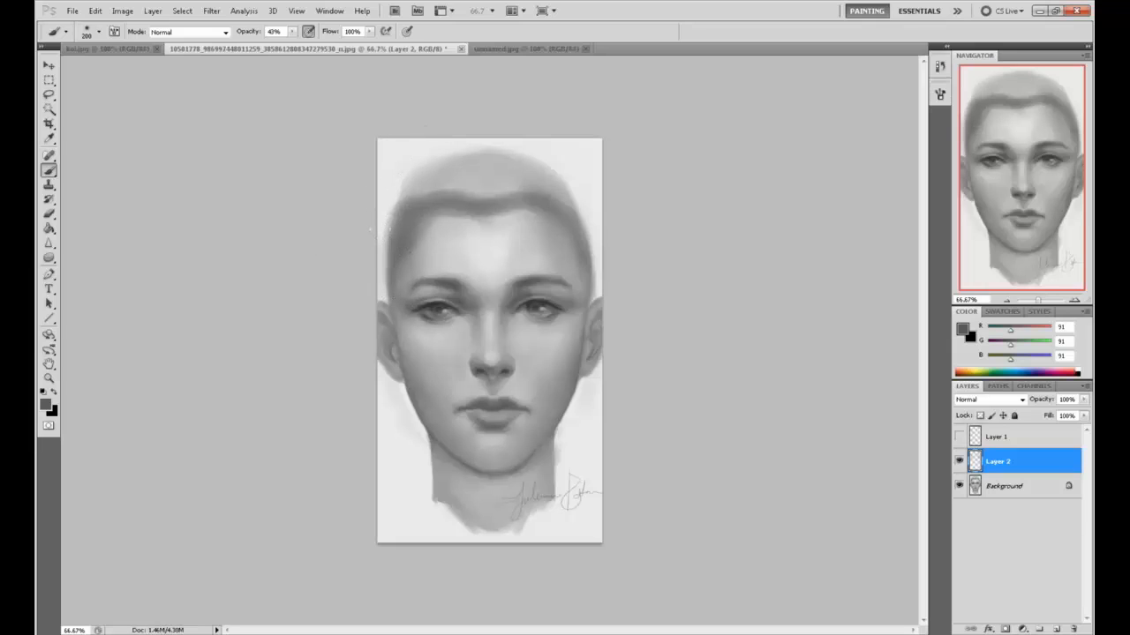
mouse_move(381, 300)
left_mouse_down()
mouse_move(428, 388)
mouse_move(517, 455)
mouse_move(540, 439)
left_mouse_up()
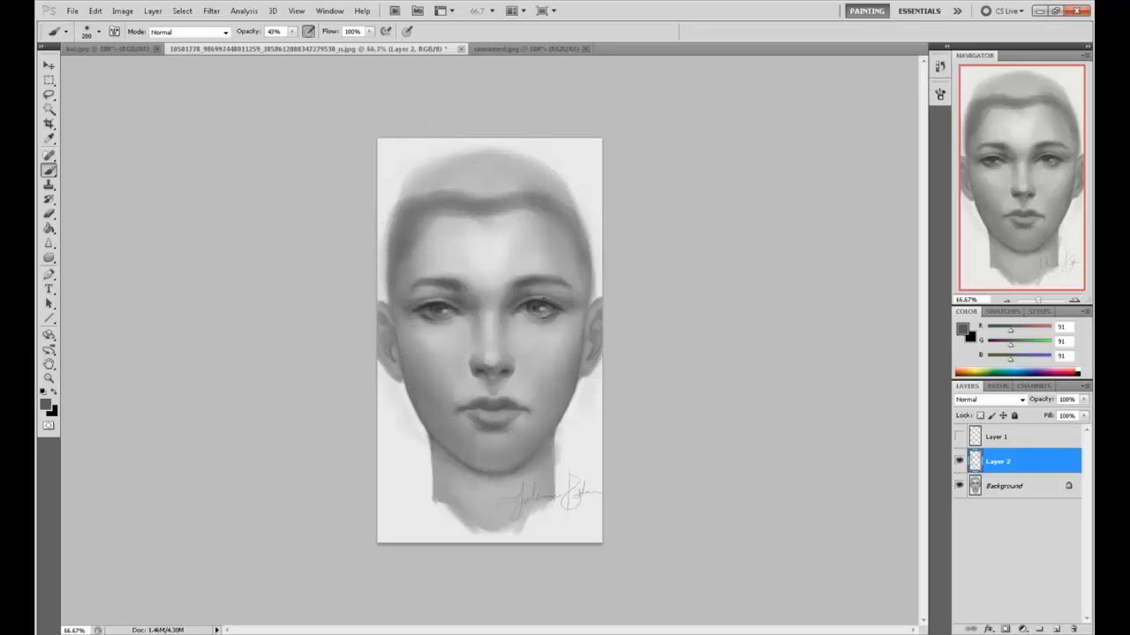
left_click_drag(572, 328, 529, 446)
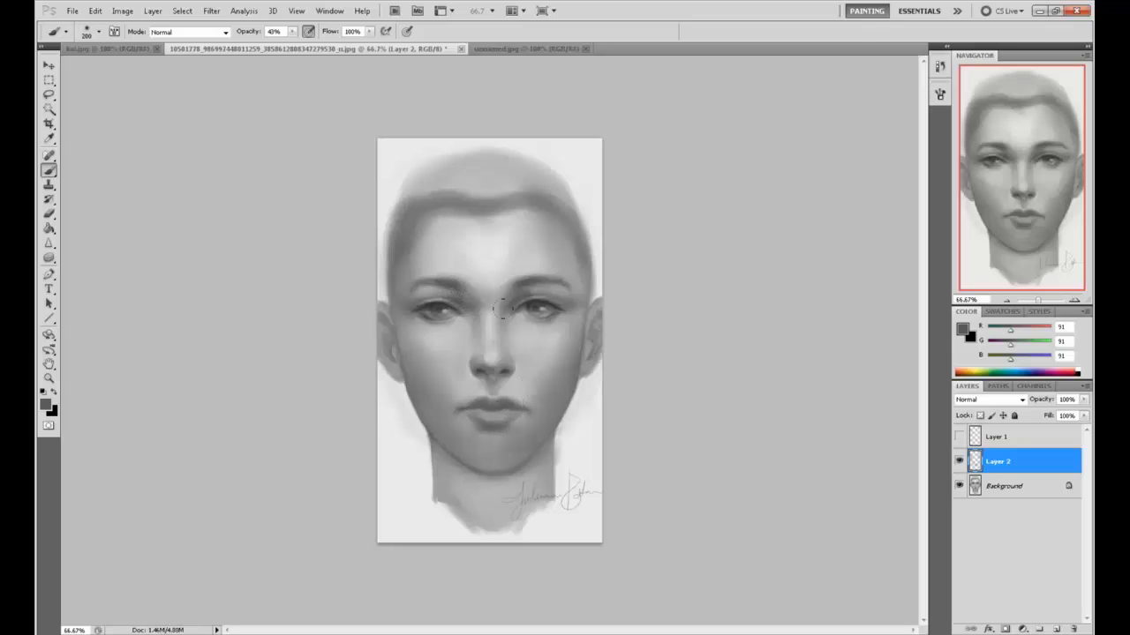
left_click_drag(508, 398, 446, 382)
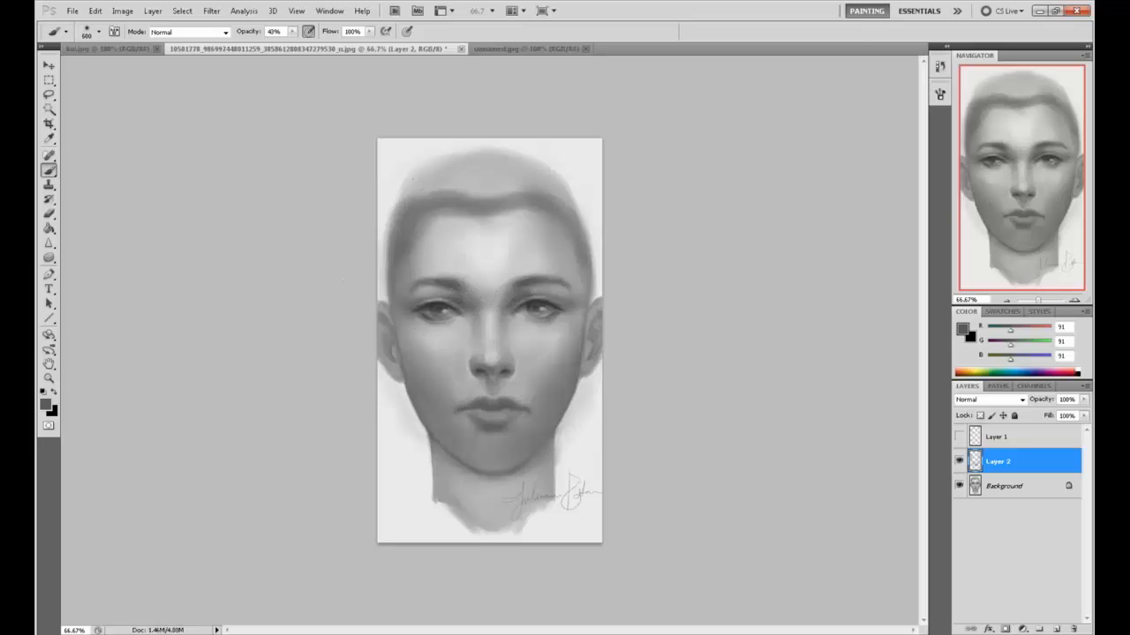
Step: Repaint the light on the chin and the shading around the nose tip, nostrils and upper lip with sampled light and dark greys
left_click(529, 328, "alt")
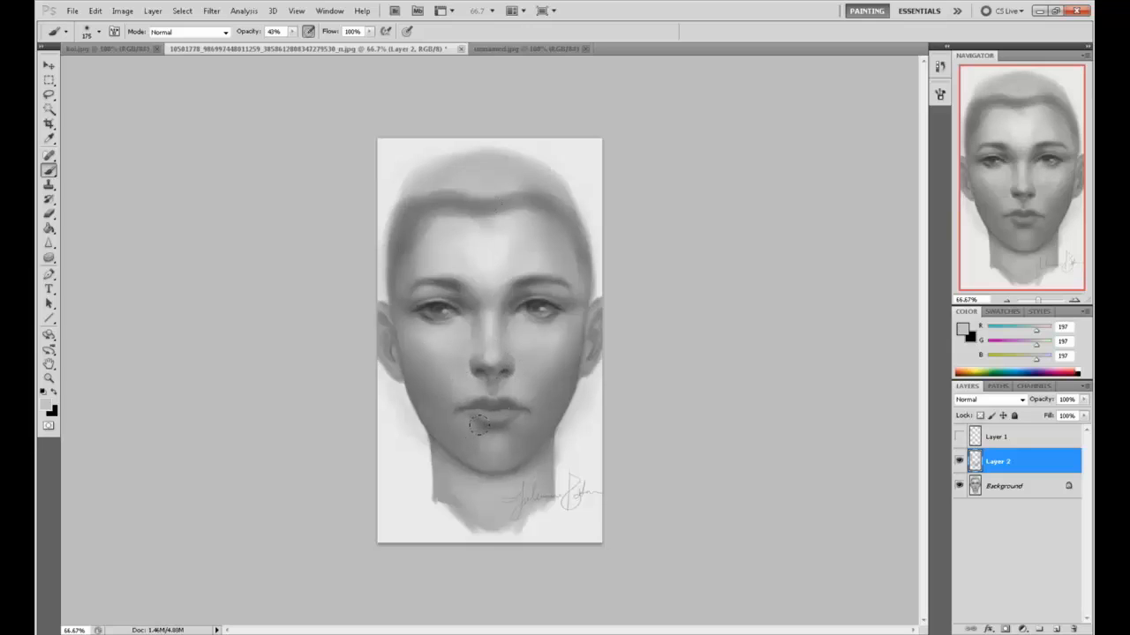
left_click(506, 333, "alt")
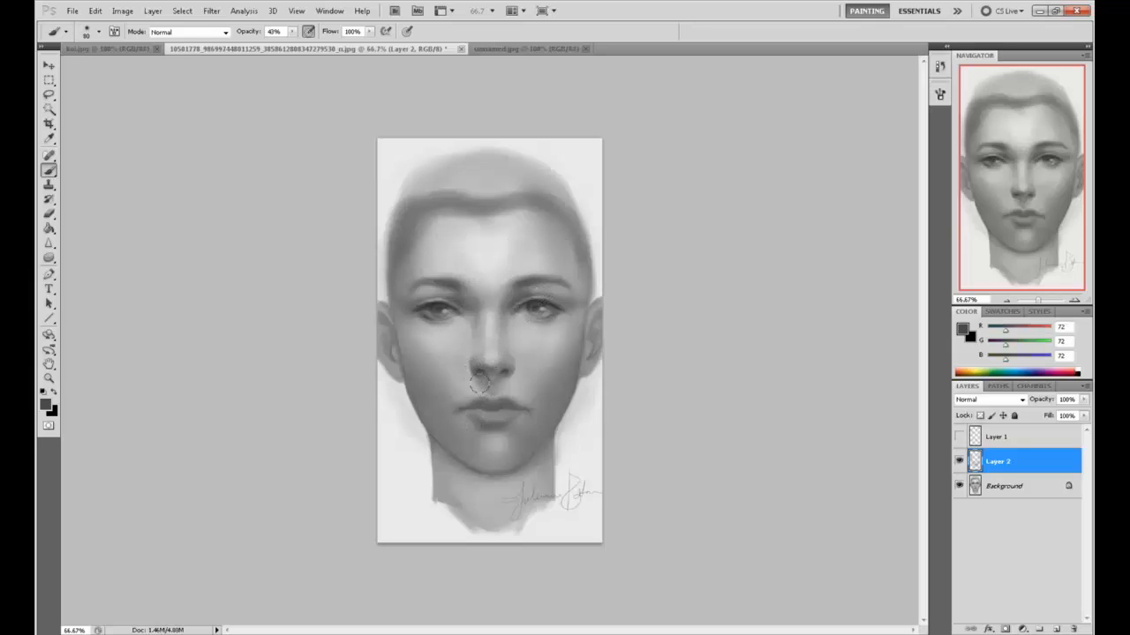
left_click(521, 376, "alt")
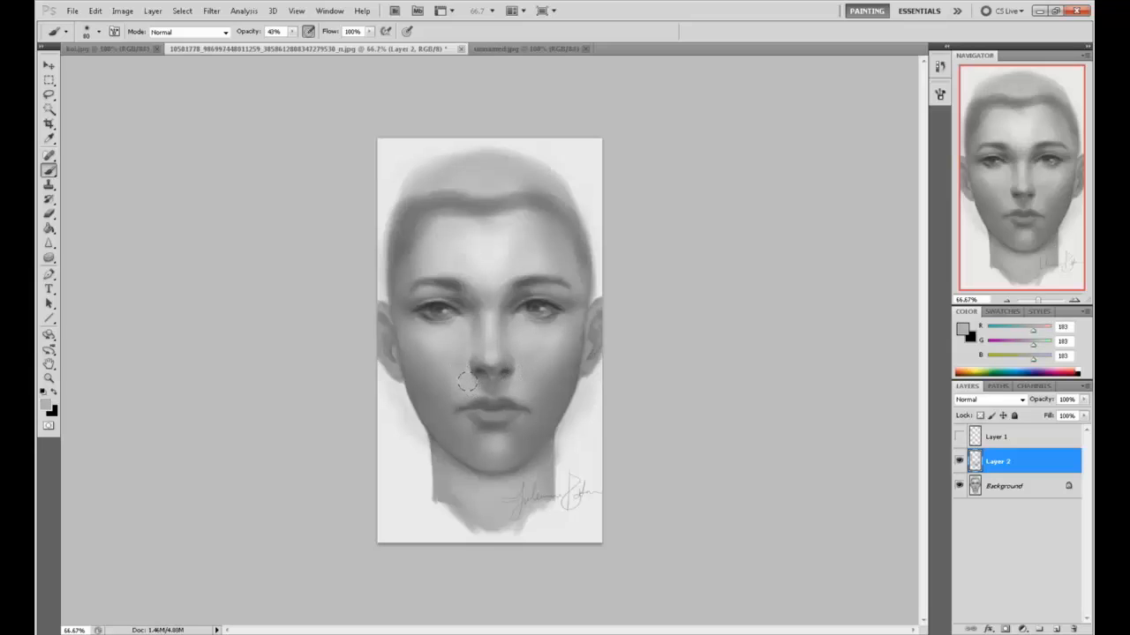
left_click(478, 381, "alt")
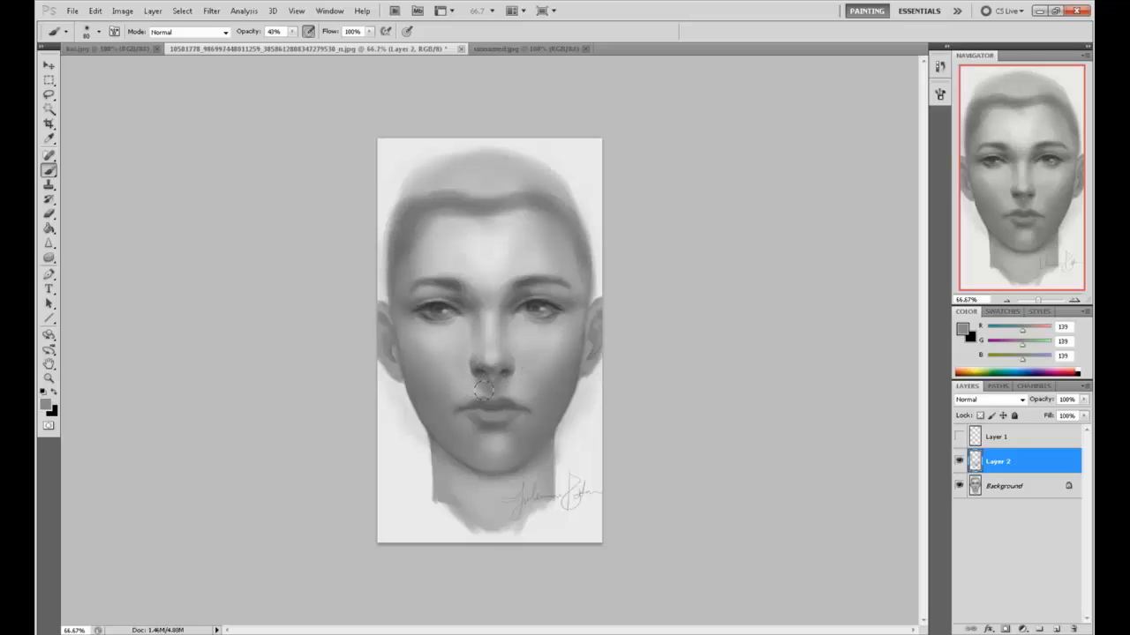
left_click(516, 377, "alt")
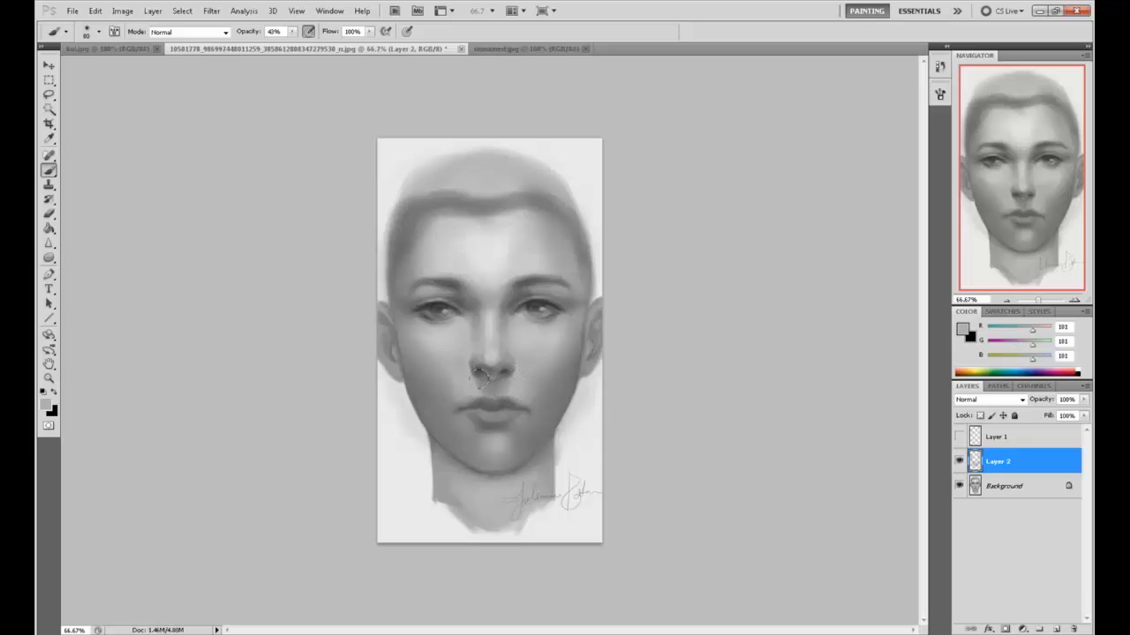
left_click(499, 370, "alt")
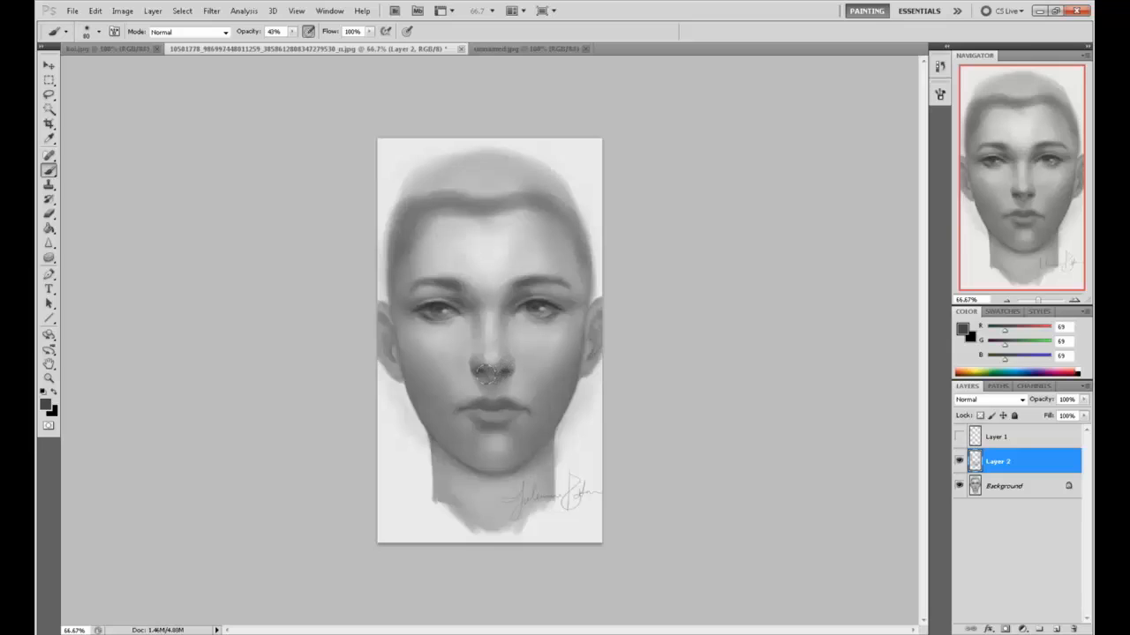
left_click(494, 357, "alt")
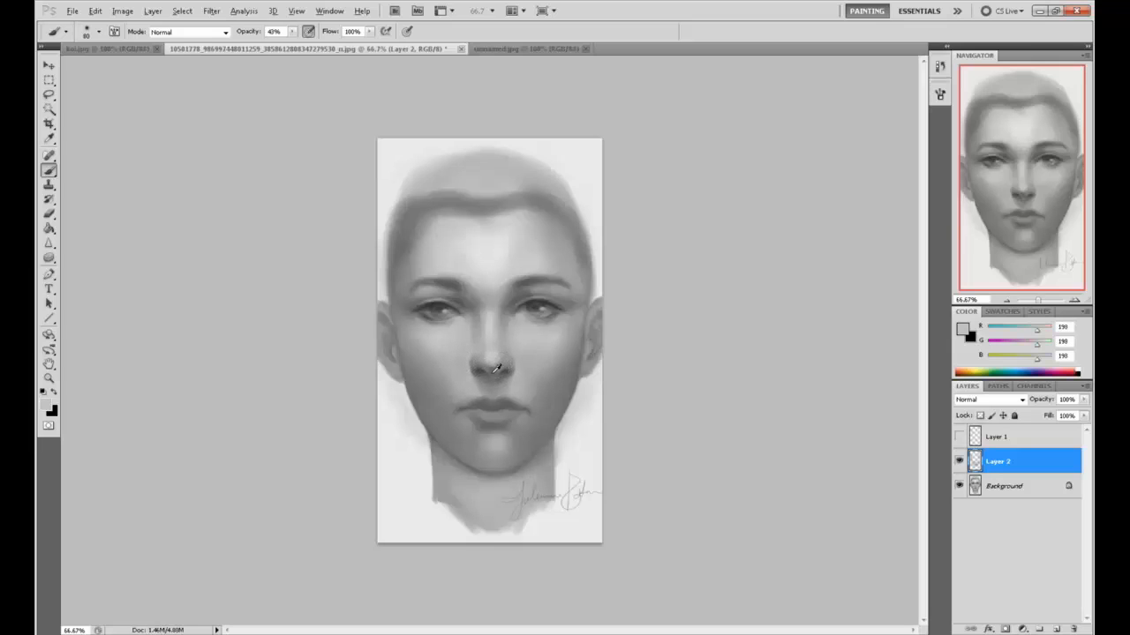
left_click(487, 370, "alt")
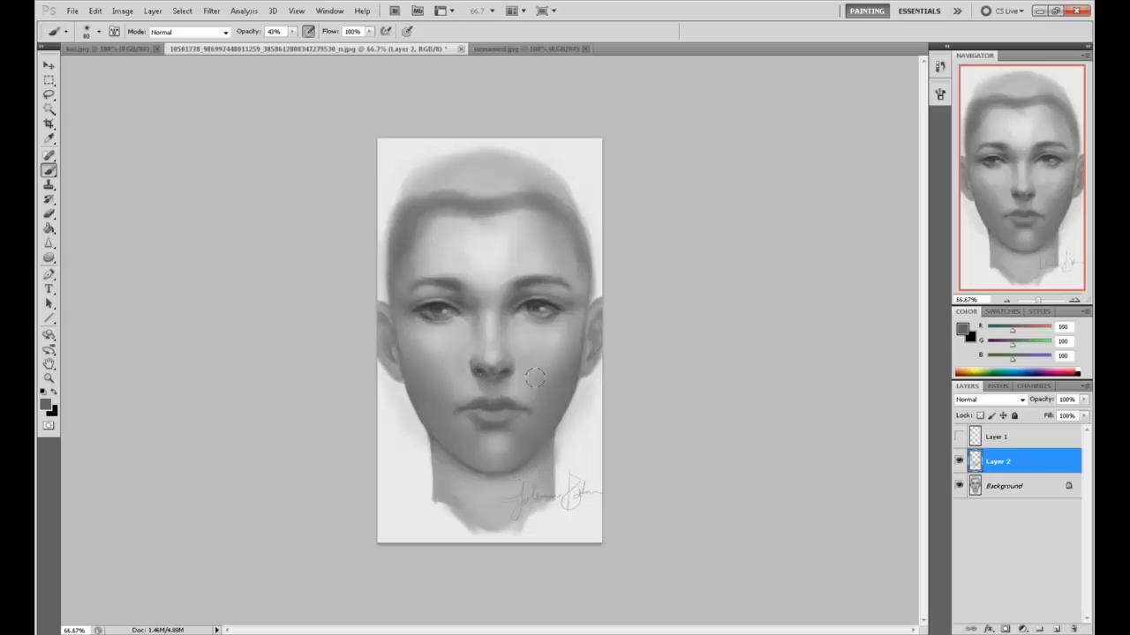
Step: Set the foreground colour to black and darken the irises of both eyes
left_click(541, 302, "alt")
left_click(958, 330)
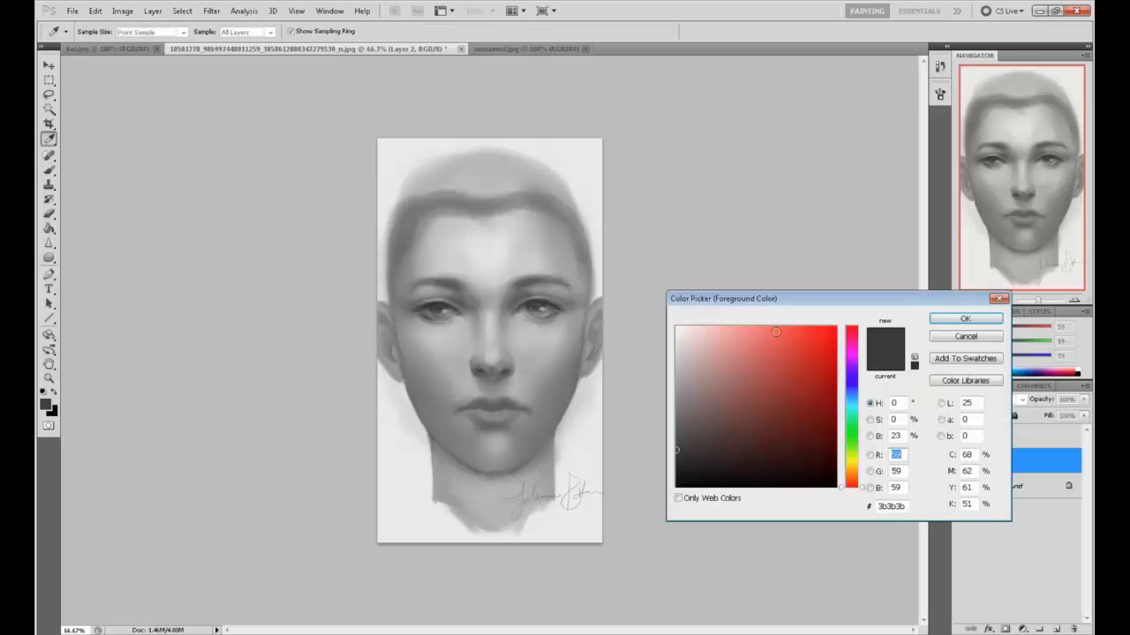
left_click(706, 447)
left_click(960, 320)
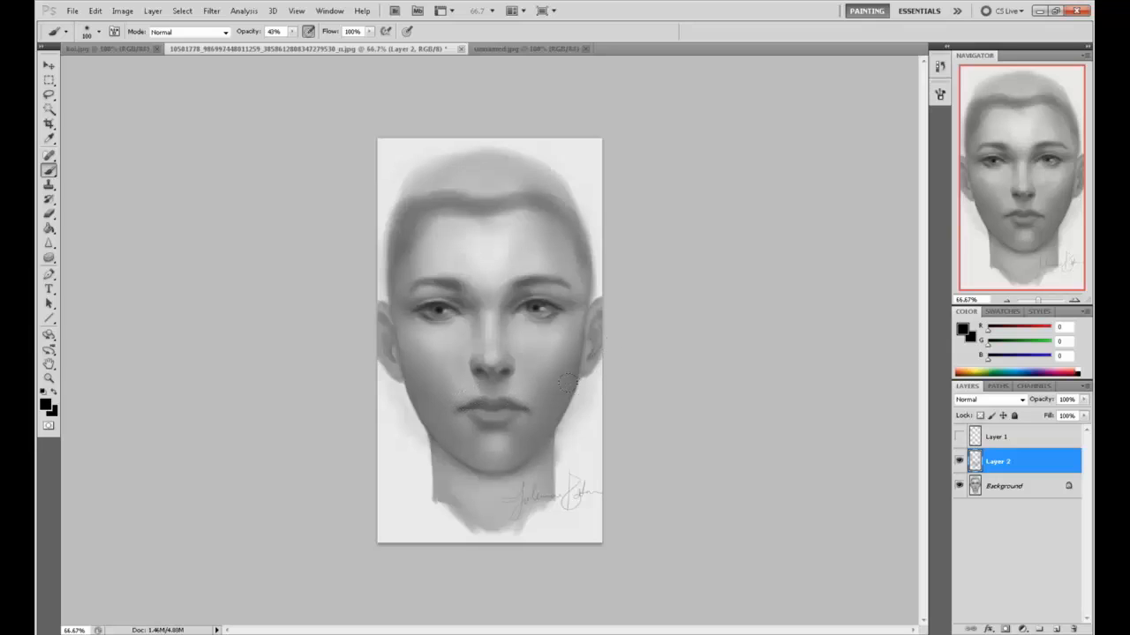
Step: Sample the light grey of the forehead and brighten the forehead and the cheek below the eye with a 175 px brush
left_click(484, 254, "alt")
key("bracketright")
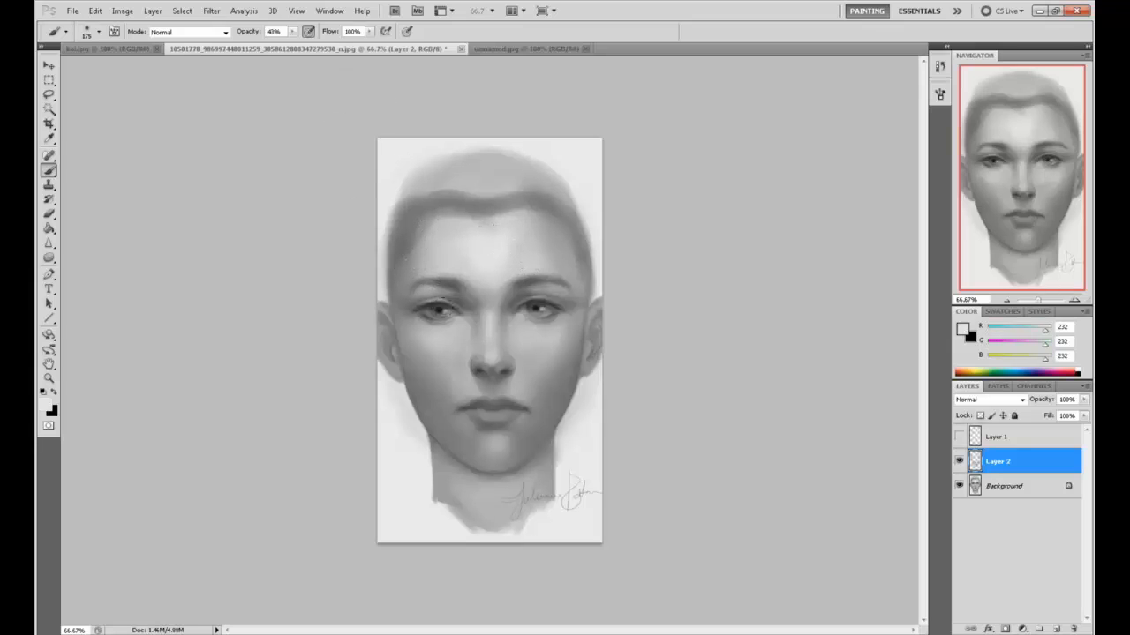
mouse_move(429, 333)
left_mouse_down()
mouse_move(508, 325)
mouse_move(472, 336)
left_mouse_up()
left_click_drag(429, 365, 391, 327)
key("ctrl+a")
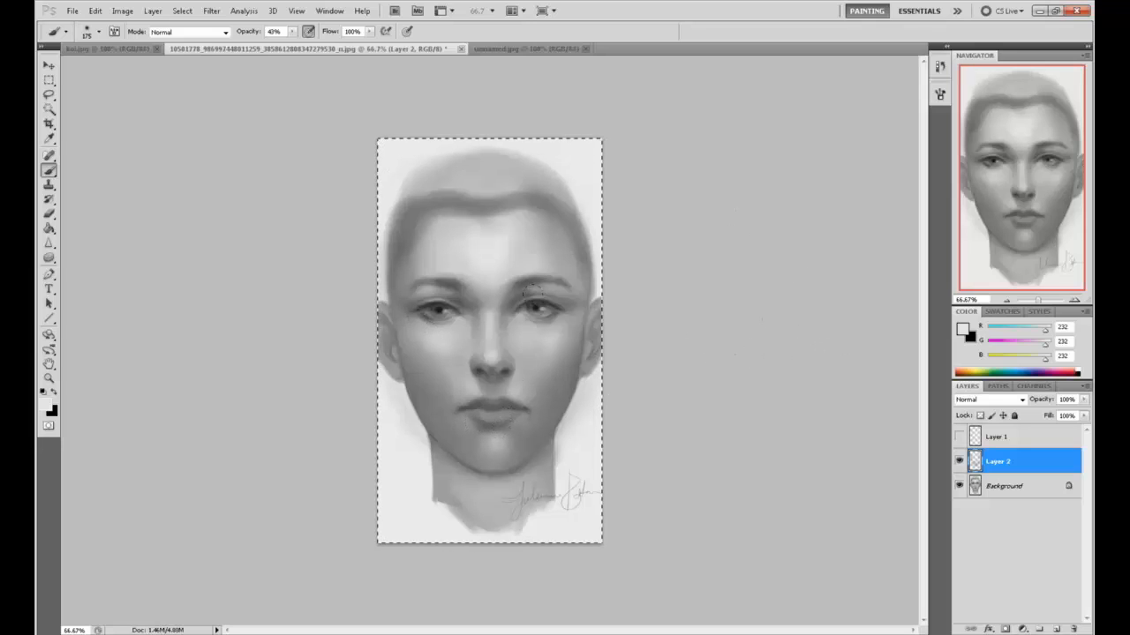
left_click(546, 303, "alt")
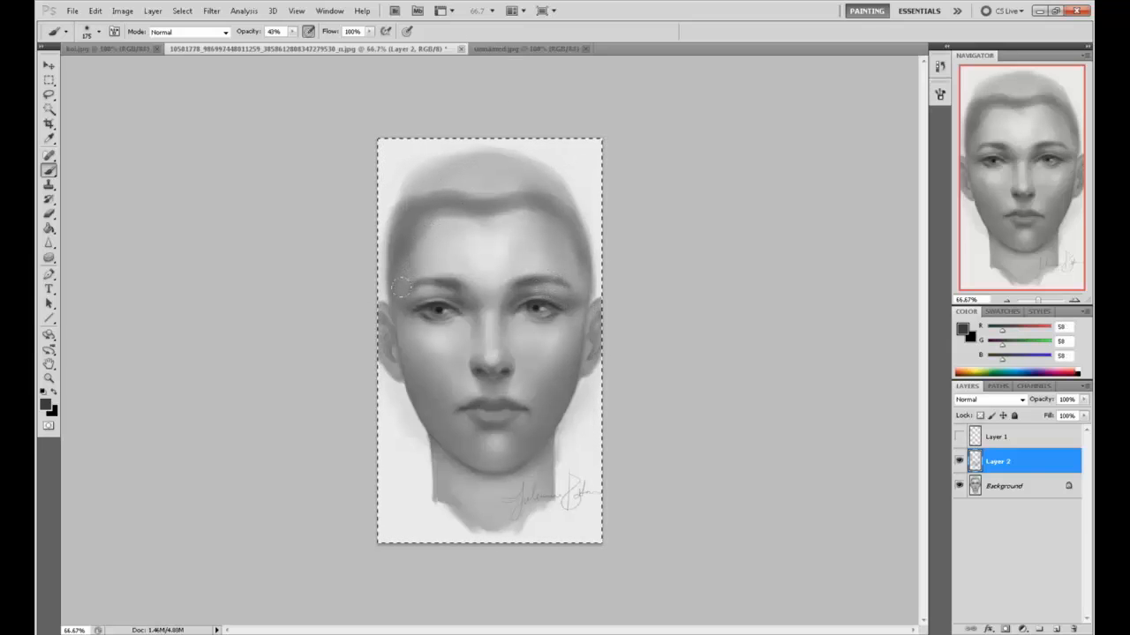
left_click_drag(402, 288, 413, 309)
key("ctrl+z")
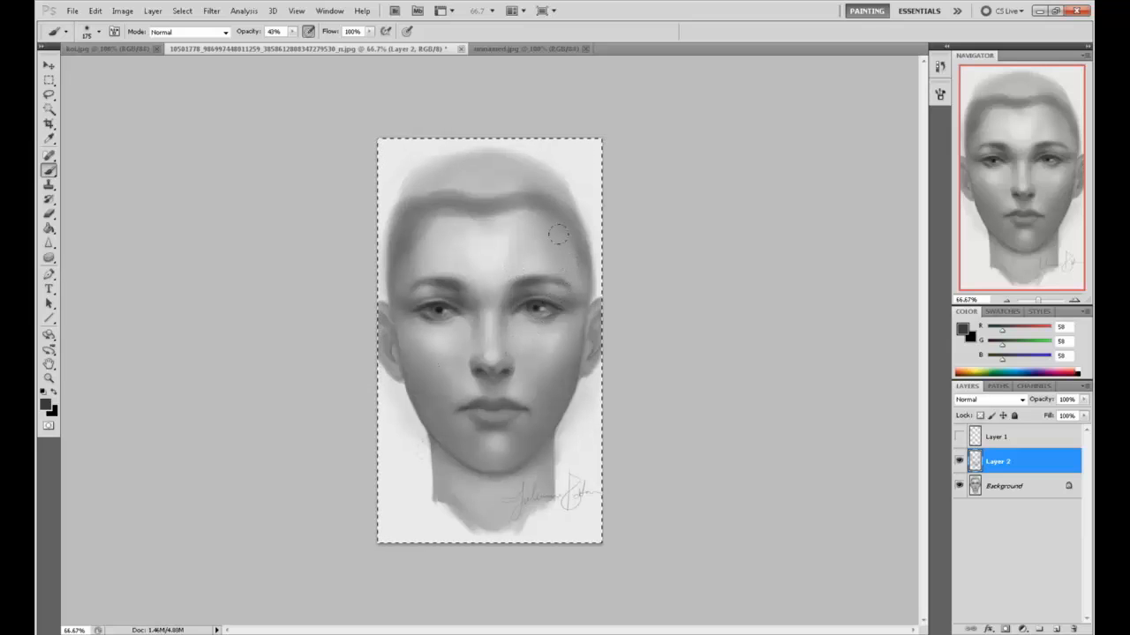
Step: Sample the light grey of the forehead and brighten the area below the right-hand iris with a 20 px brush
left_click(499, 252, "alt")
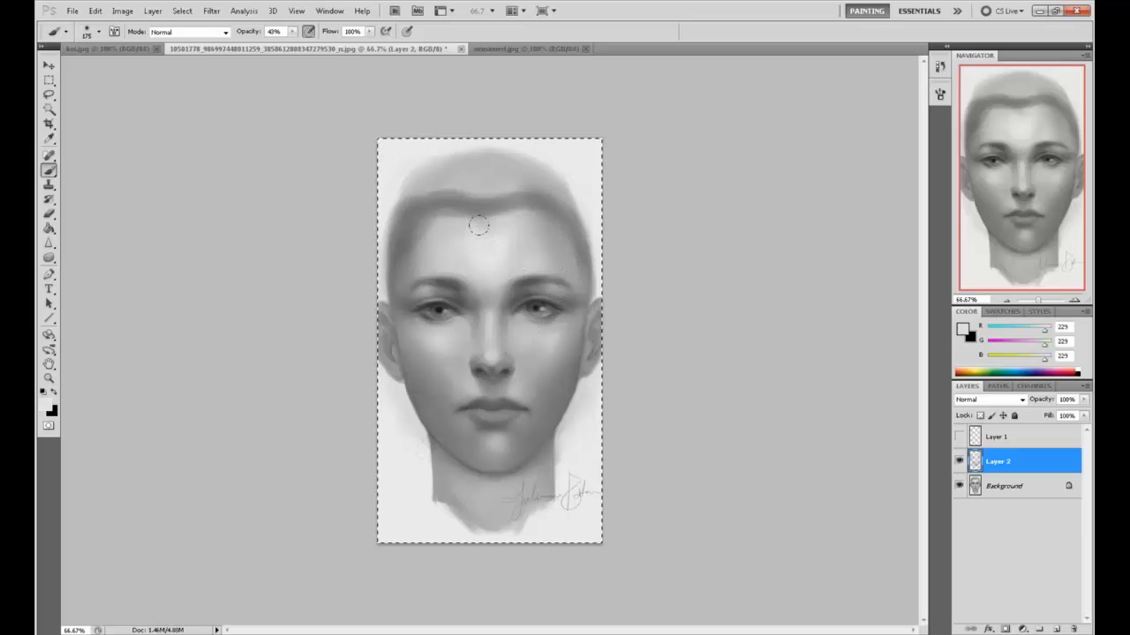
right_click(487, 246)
left_click(519, 256)
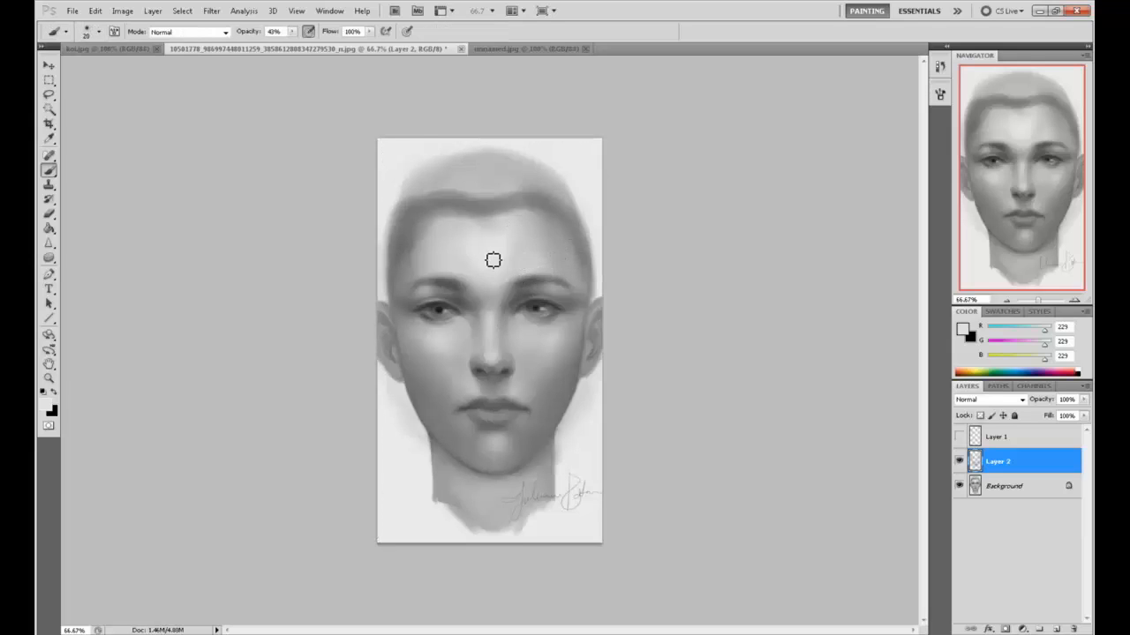
left_click(498, 254, "alt")
left_click_drag(535, 322, 547, 321)
Step: Try to repaint the eyebrows and the area around the left-hand eye with a 20 px brush, and undo the strokes
mouse_move(434, 321)
left_mouse_down()
mouse_move(432, 291)
mouse_move(449, 304)
mouse_move(476, 283)
left_mouse_up()
left_click(447, 280, "alt")
mouse_move(552, 283)
left_mouse_down()
mouse_move(538, 321)
mouse_move(510, 296)
left_mouse_up()
key("ctrl+alt+z")
key("ctrl+alt+z")
key("ctrl+alt+z")
key("ctrl+alt+z")
key("ctrl+alt+z")
key("ctrl+alt+z")
key("ctrl+alt+z")
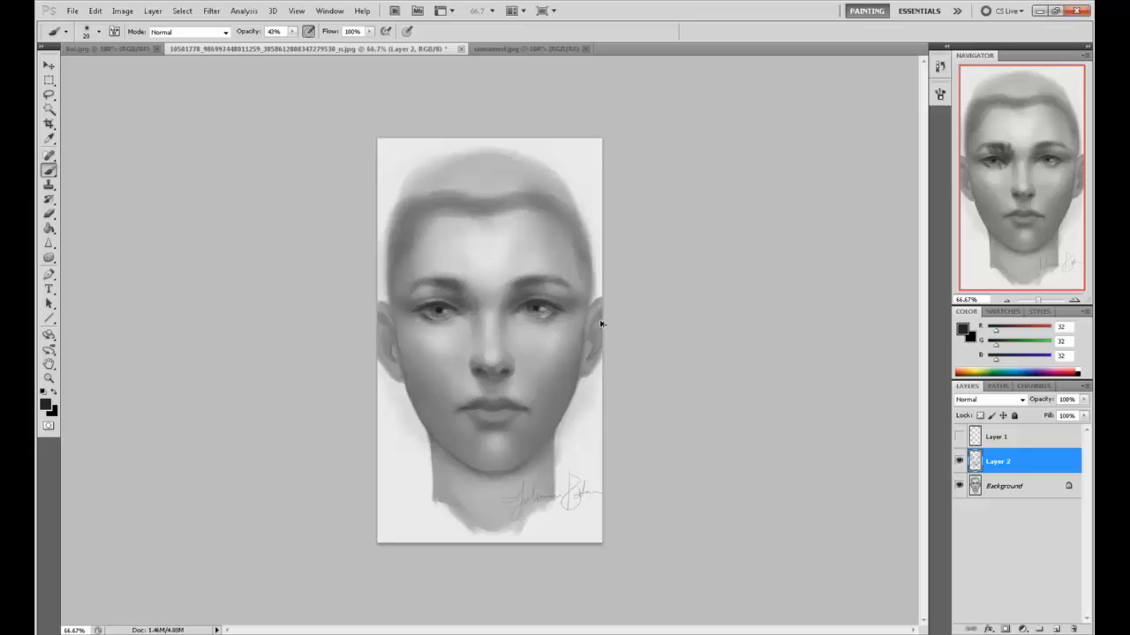
Step: Sample mid and light greys around the inner brow and nose bridge, and retouch the facial shading with a soft 250 px brush
left_click(527, 297, "alt")
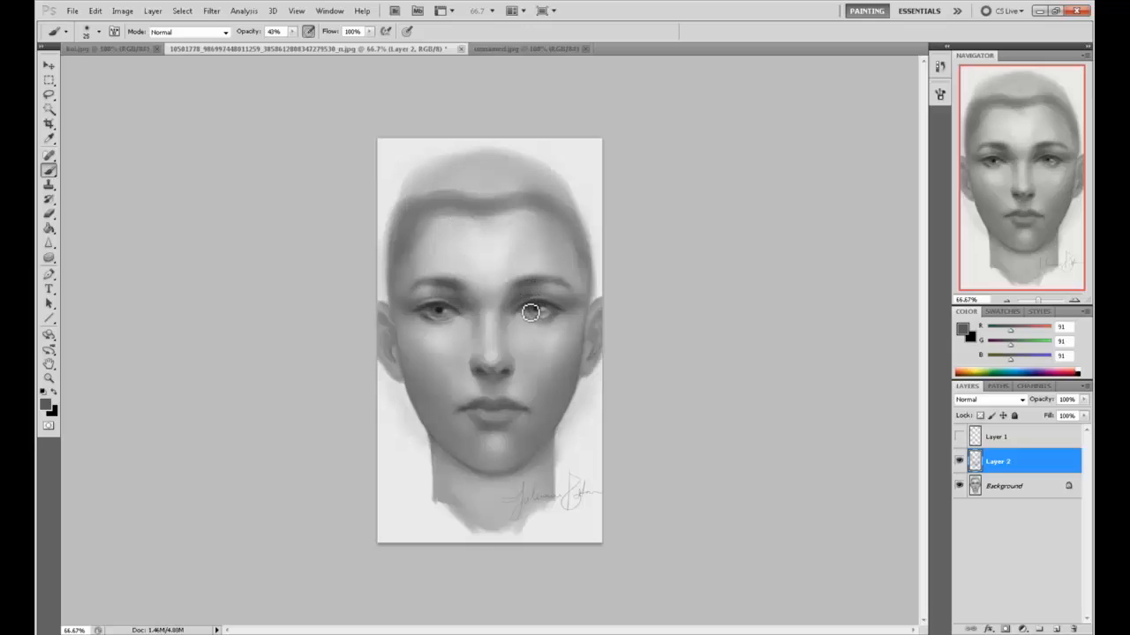
key("period")
key("bracketright")
key("bracketright")
left_click(517, 294, "alt")
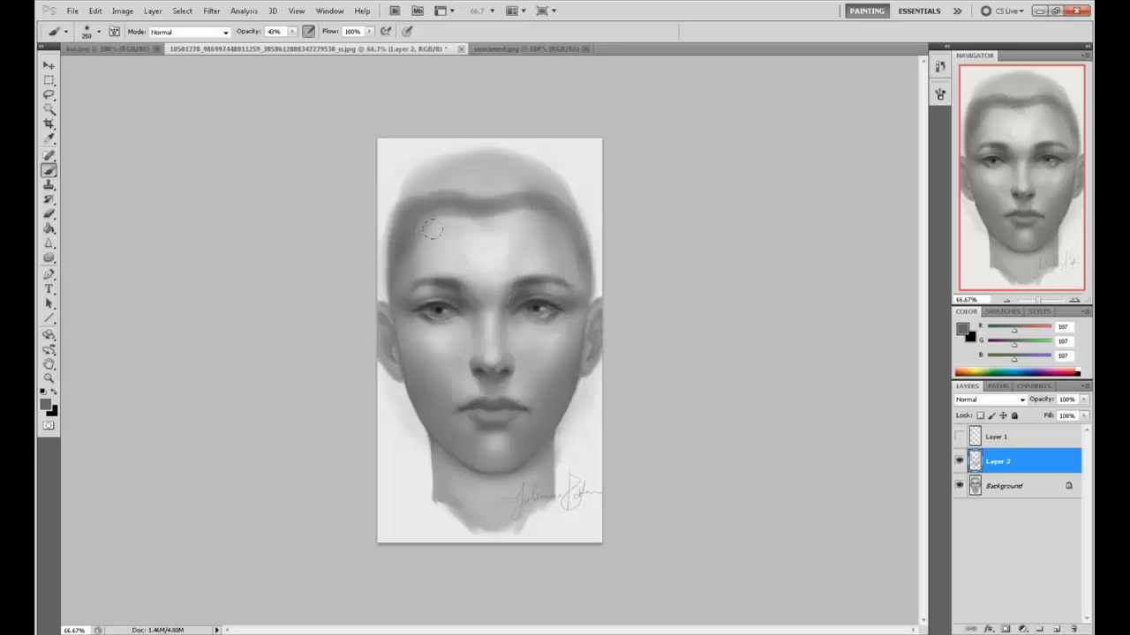
left_click(499, 291)
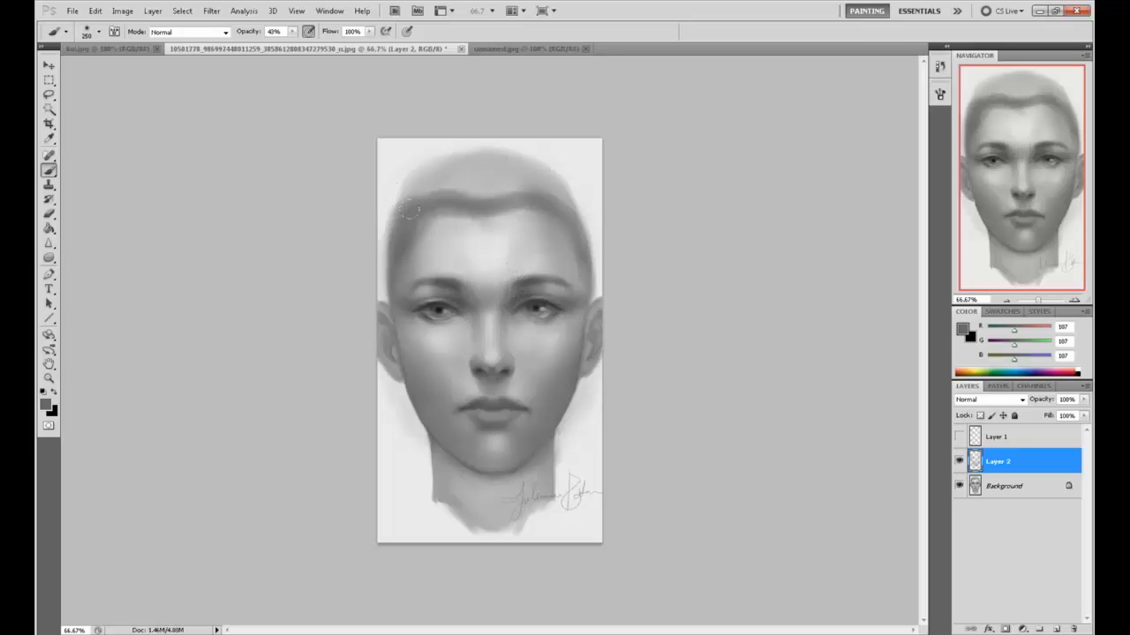
key("ctrl+z")
left_click(491, 314, "alt")
left_click(509, 296, "alt")
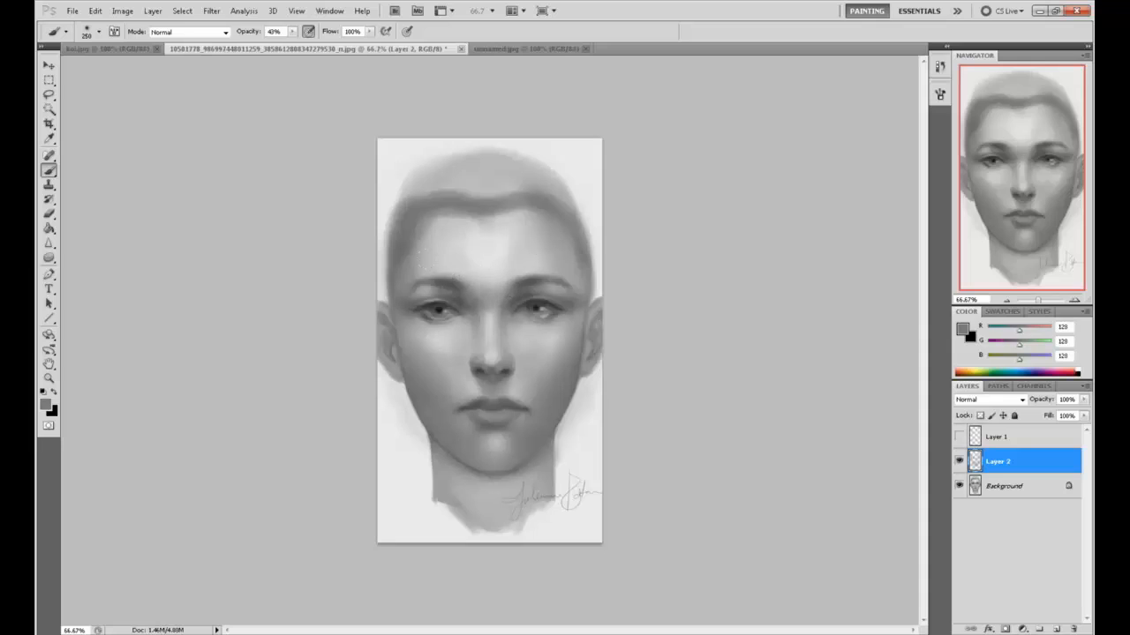
left_click(501, 316, "alt")
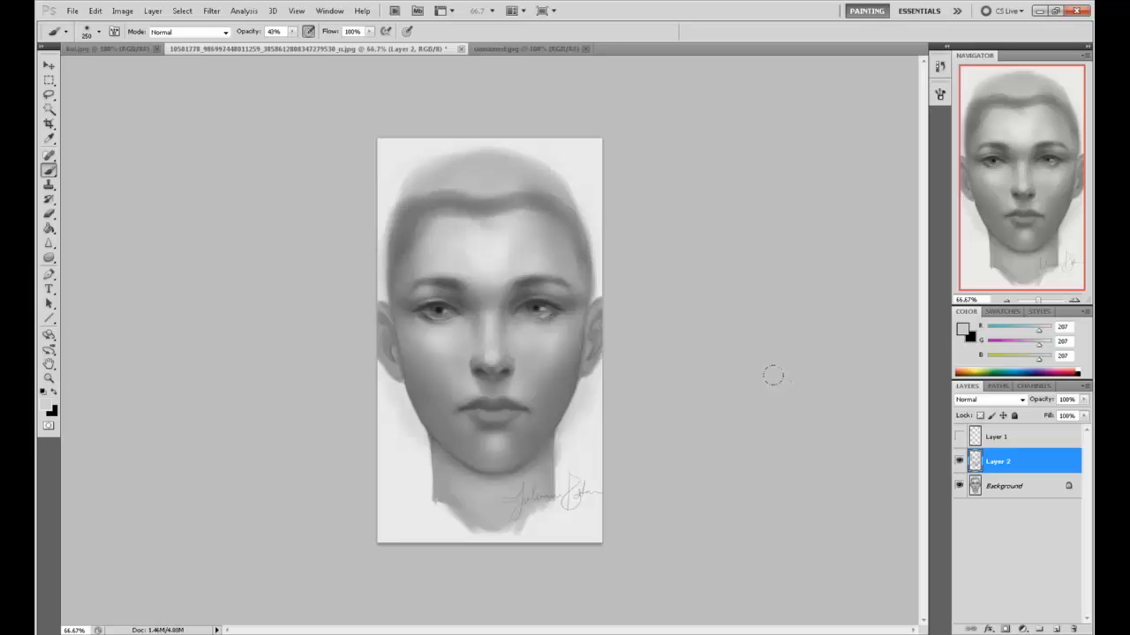
Step: Merge Layer 2 down into the background and select and copy the entire merged image
right_click(1006, 461)
left_click(1001, 424)
key("ctrl+a")
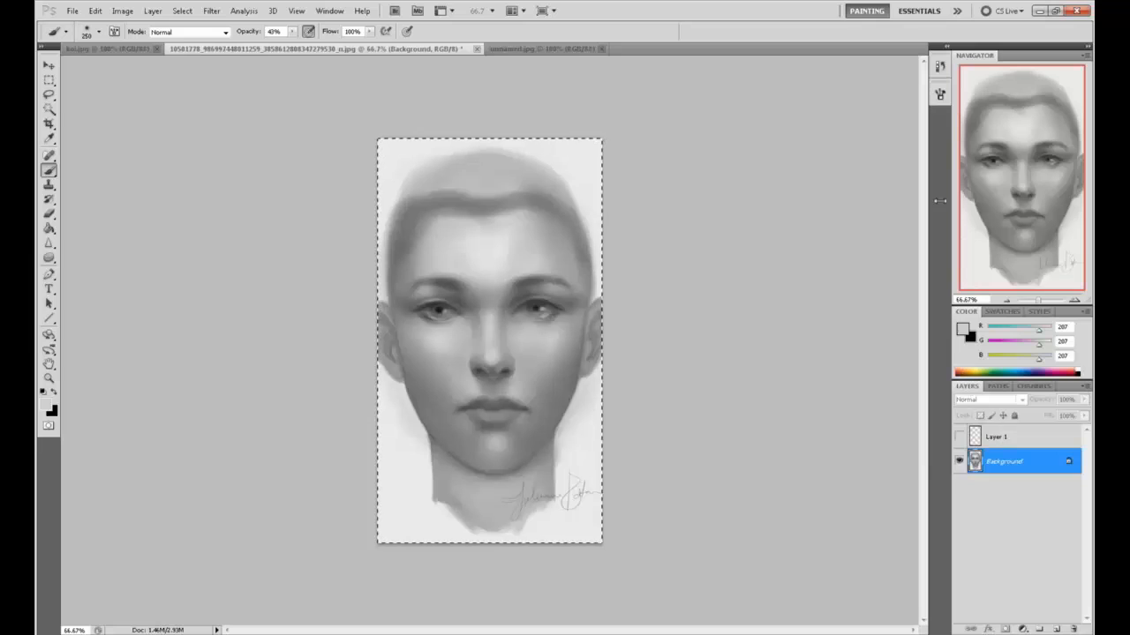
Step: Delete the hidden guide-line layer, Layer 1
left_click(1015, 437)
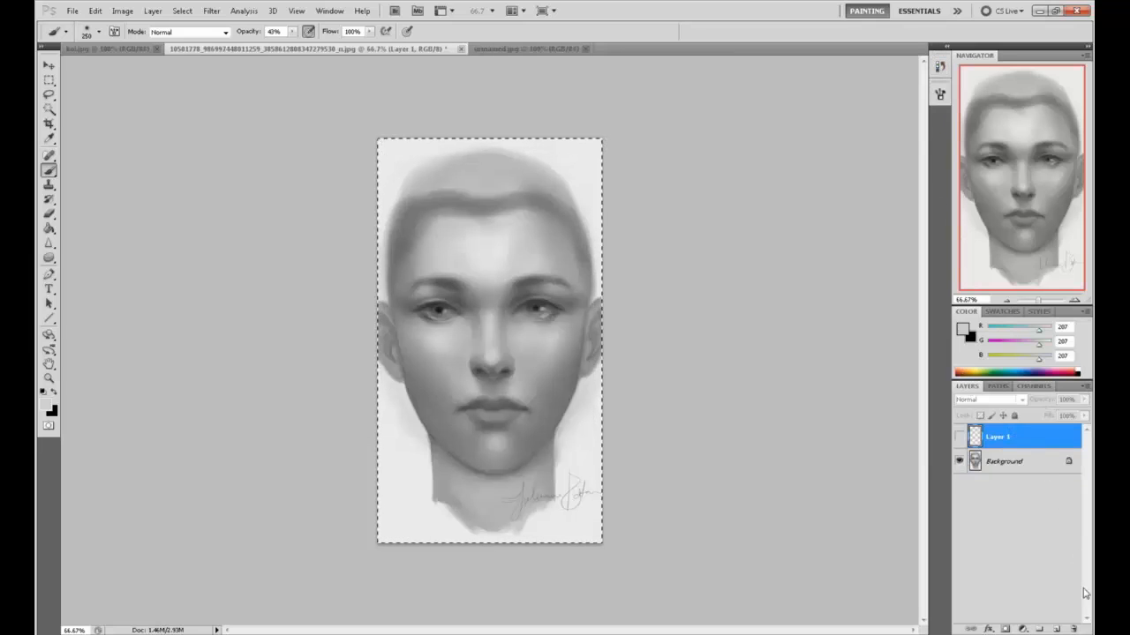
left_click(1073, 629)
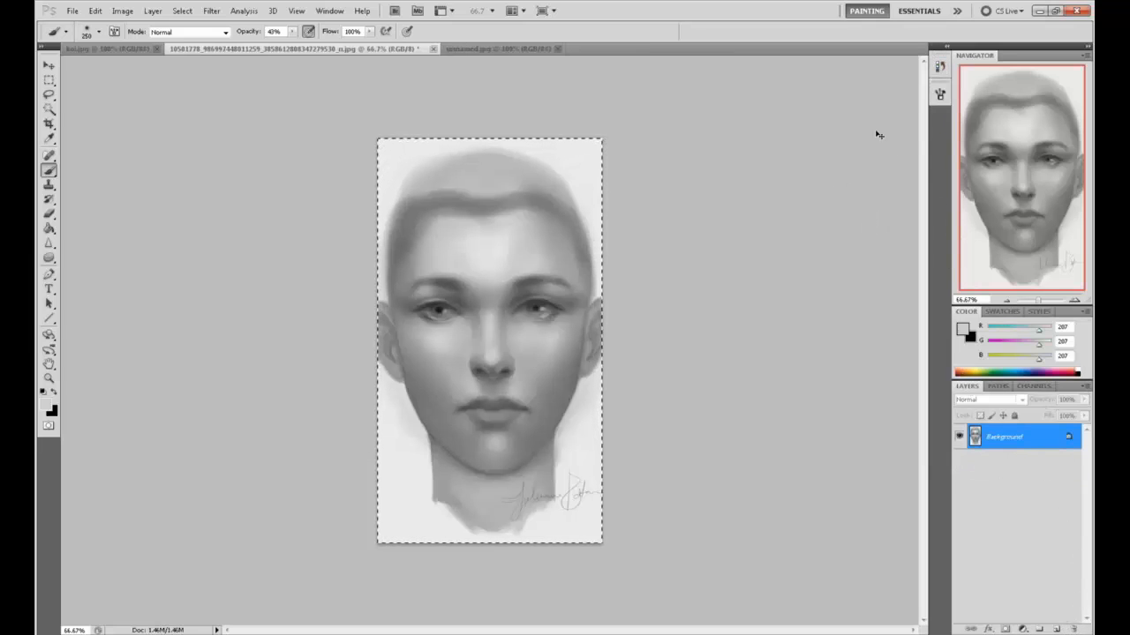
Step: Revert the document to its opening history snapshot and paste the copied corrected portrait in place as a layer above the original
left_click(939, 65)
scroll(922, 382, "up", 5)
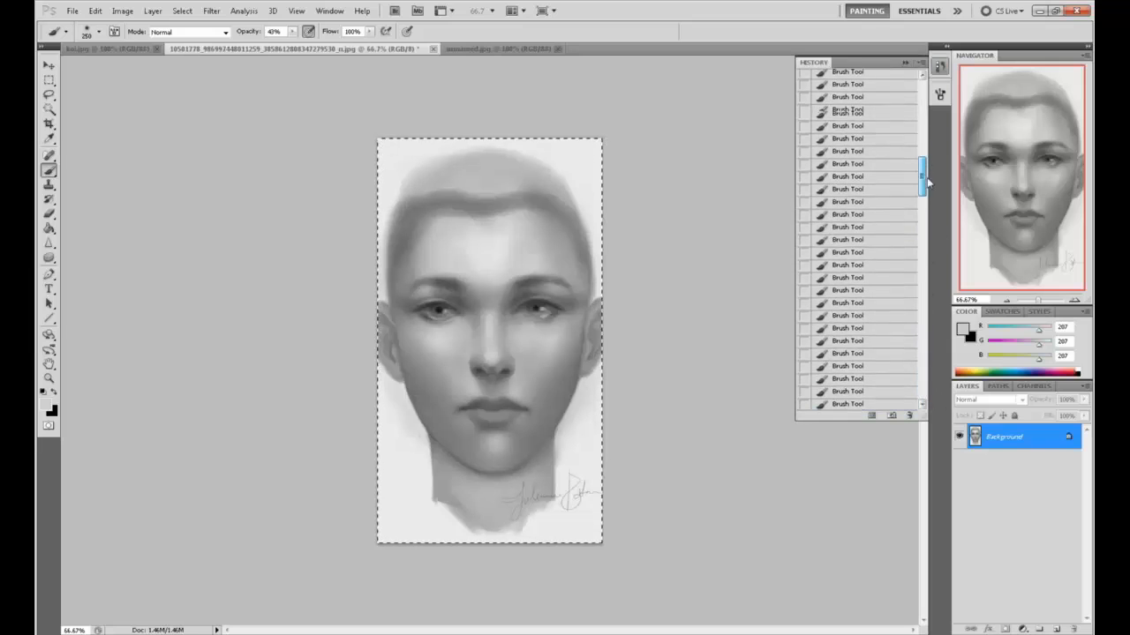
left_click(885, 86)
key("ctrl+shift+v")
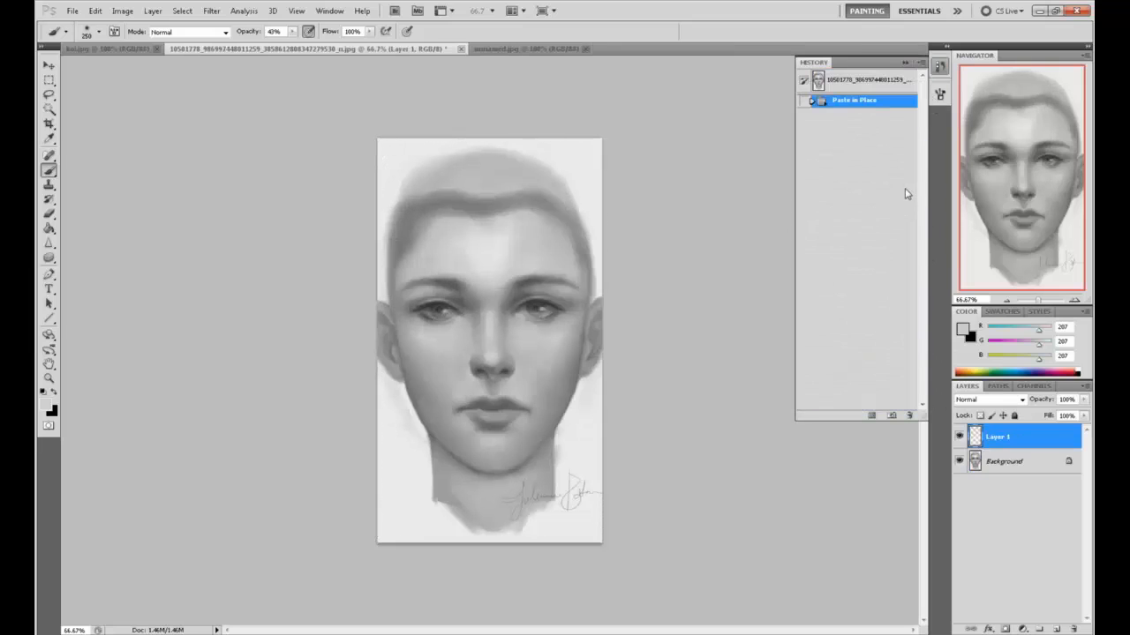
left_click(904, 63)
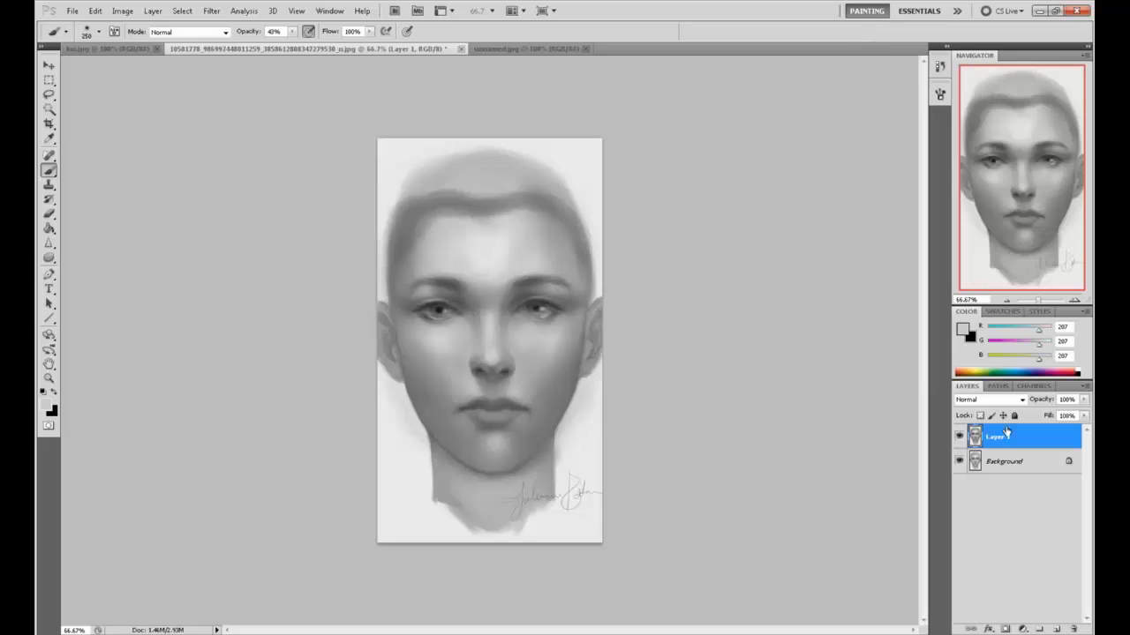
Step: Toggle the visibility of the pasted layer repeatedly to compare the corrected portrait with the original, leaving the layer shown
left_click(960, 438)
left_click(959, 439)
left_click(959, 438)
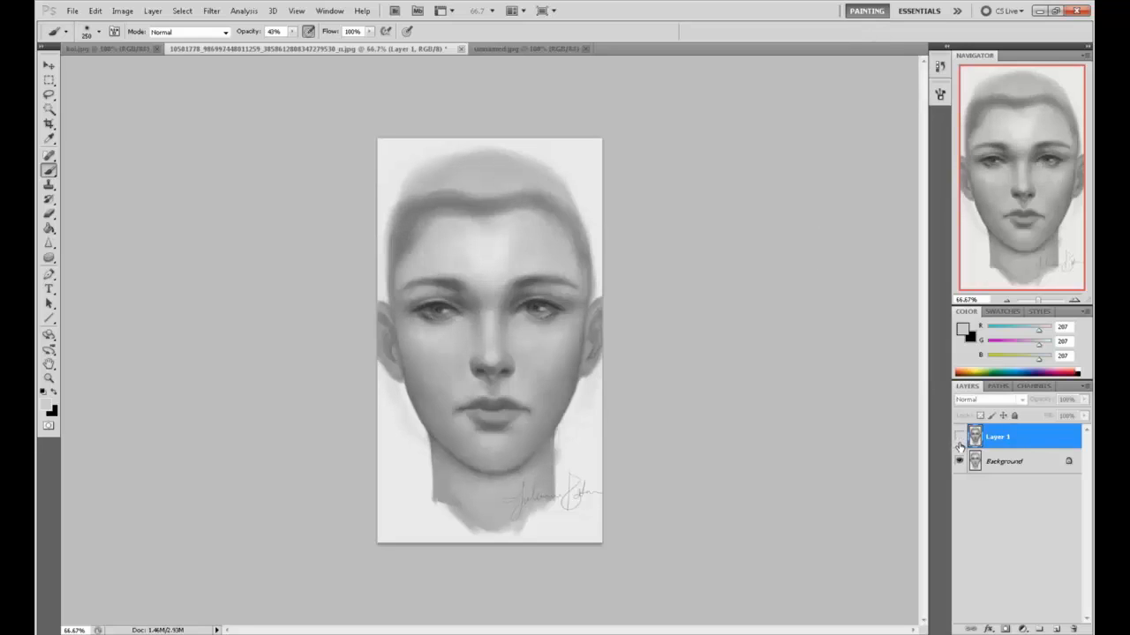
left_click(959, 439)
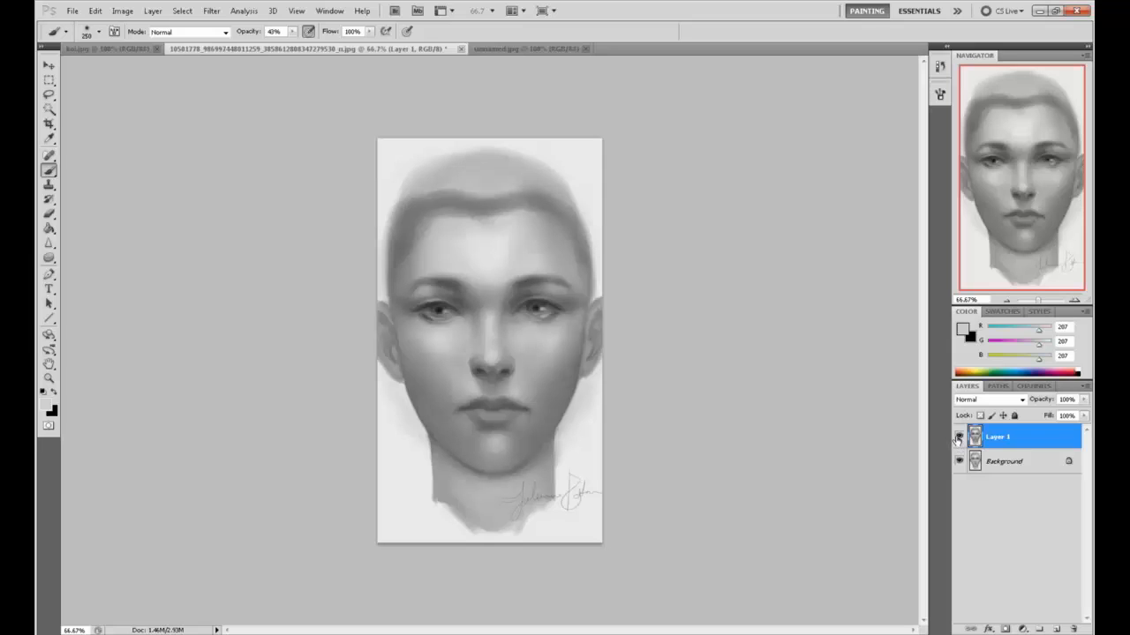
left_click(959, 439)
left_click(959, 439)
left_click(959, 439)
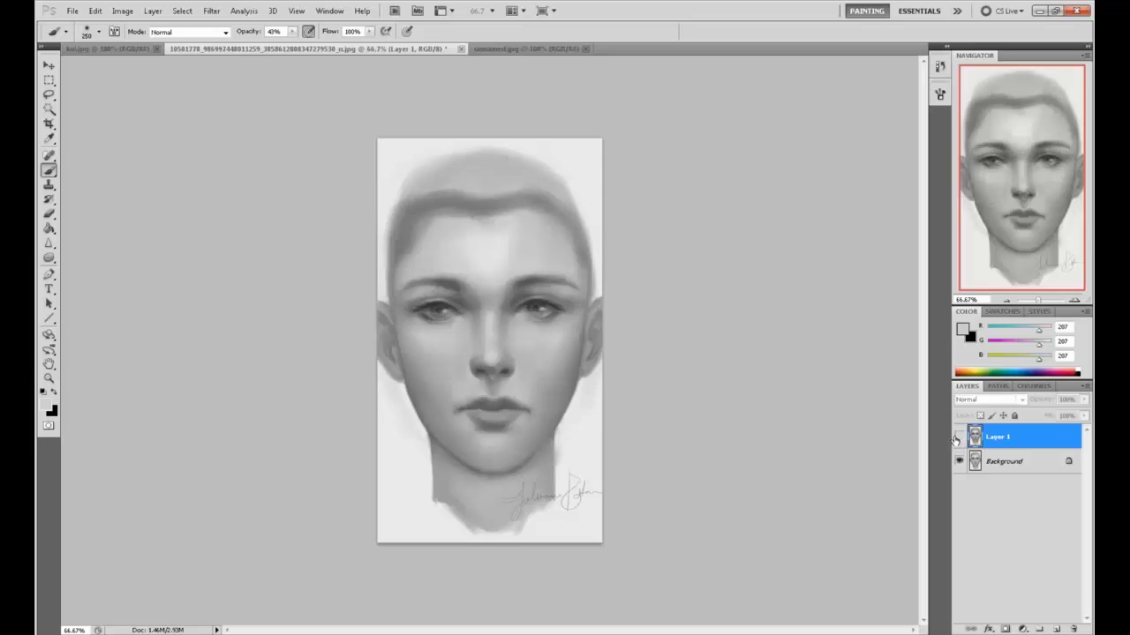
left_click(958, 439)
left_click(959, 439)
left_click(959, 438)
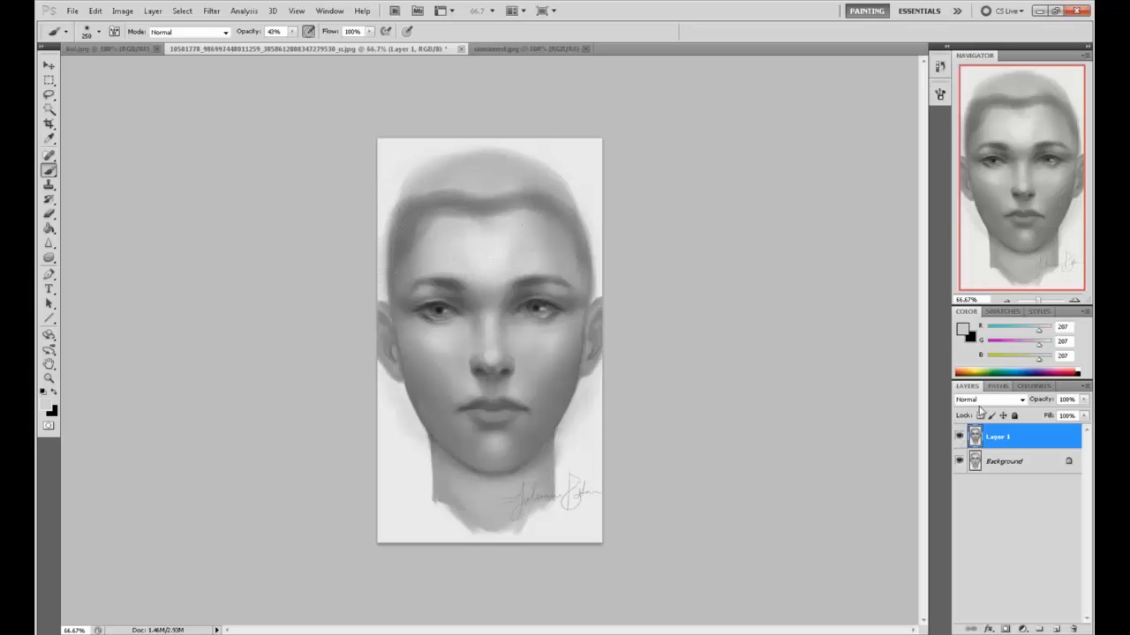
left_click(958, 439)
left_click(959, 439)
left_click(959, 438)
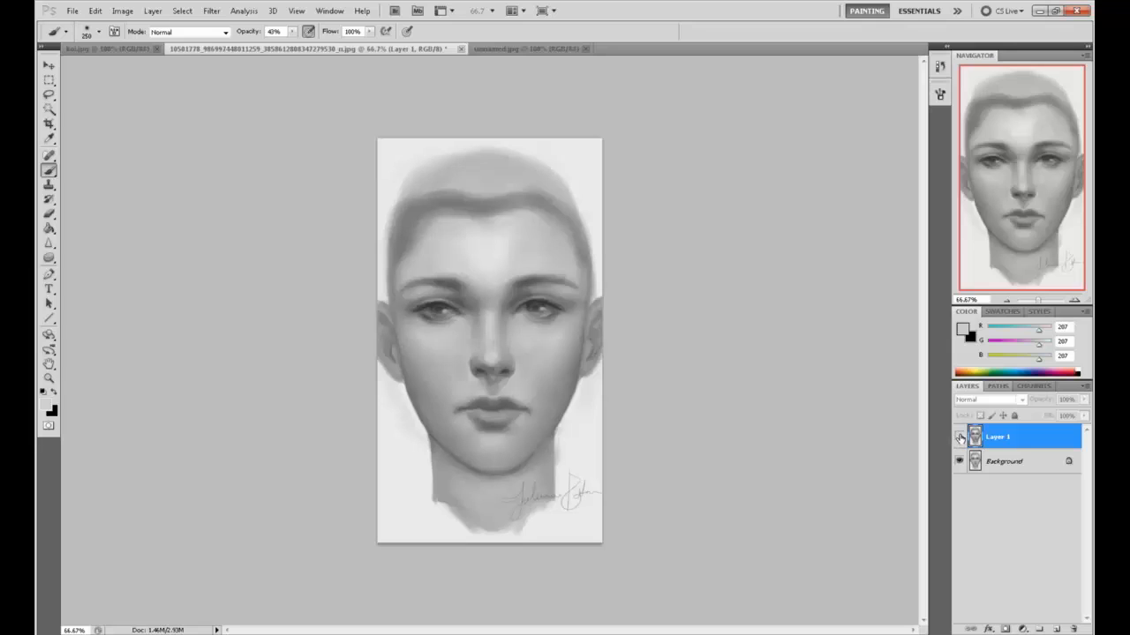
left_click(960, 439)
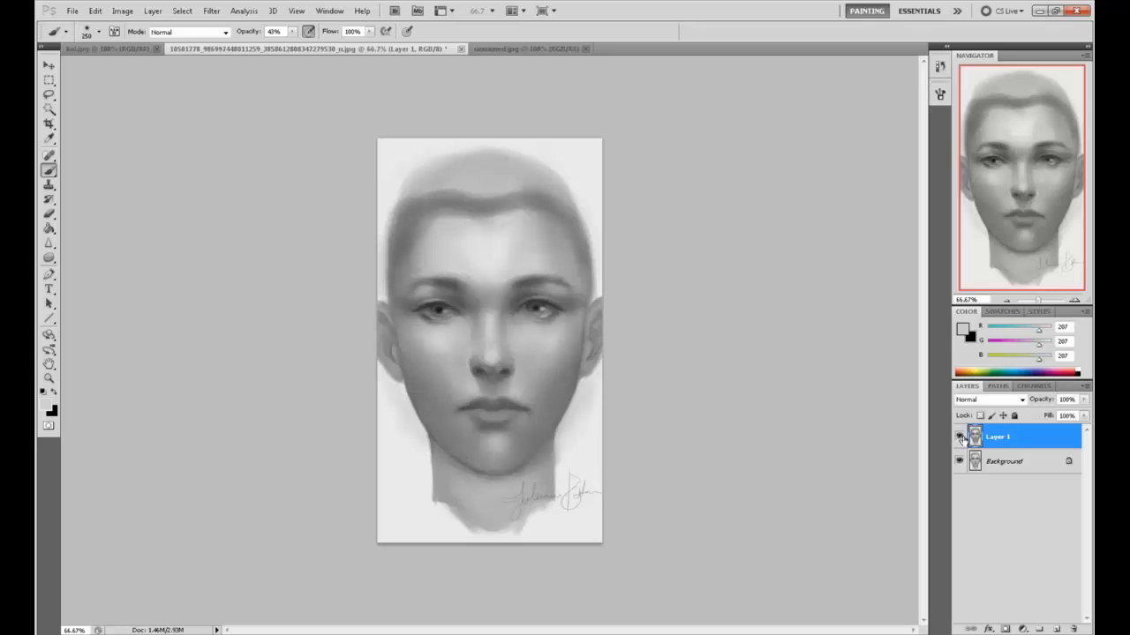
left_click(961, 439)
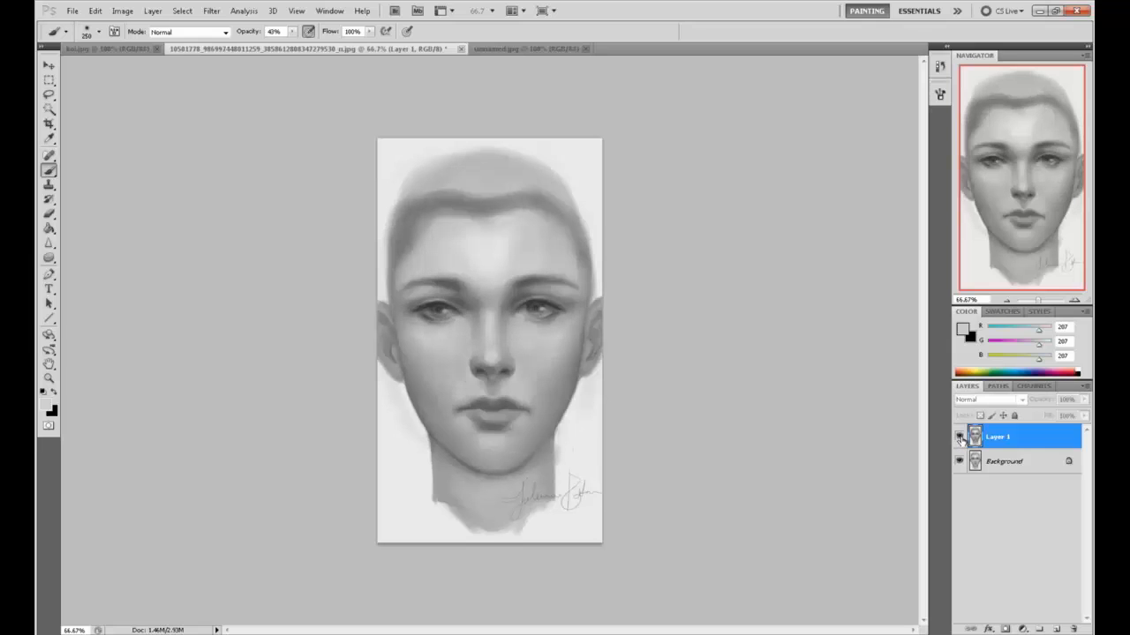
left_click(960, 439)
left_click(961, 438)
left_click(960, 439)
left_click(961, 440)
left_click(961, 439)
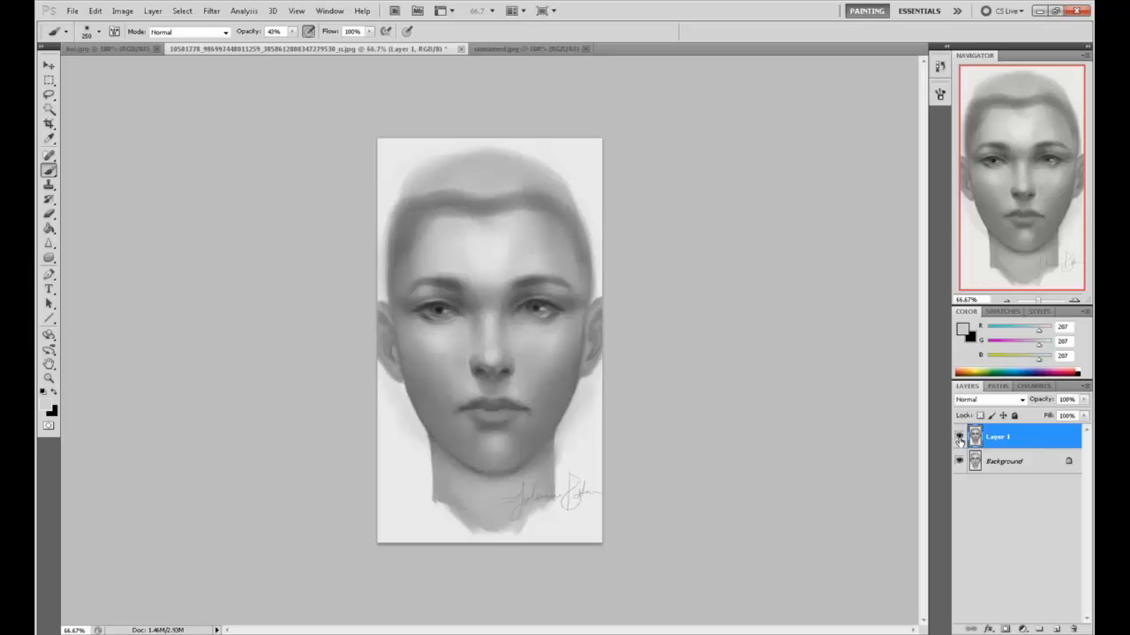
left_click(960, 438)
left_click(960, 438)
left_click(960, 437)
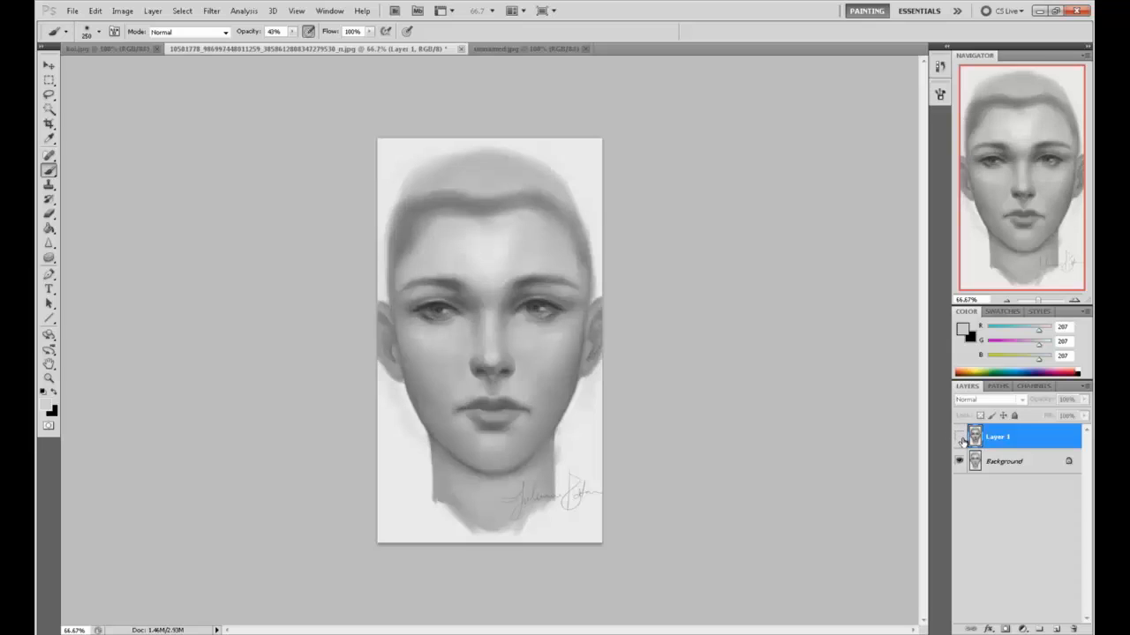
left_click(961, 438)
left_click(960, 438)
left_click(961, 438)
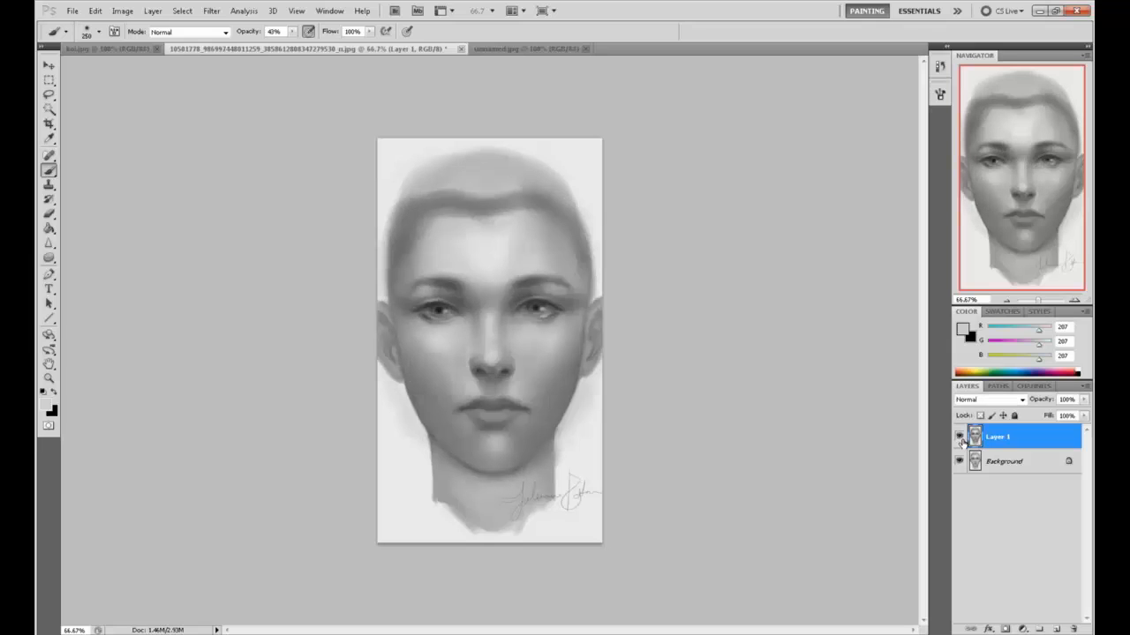
left_click(960, 438)
left_click(960, 437)
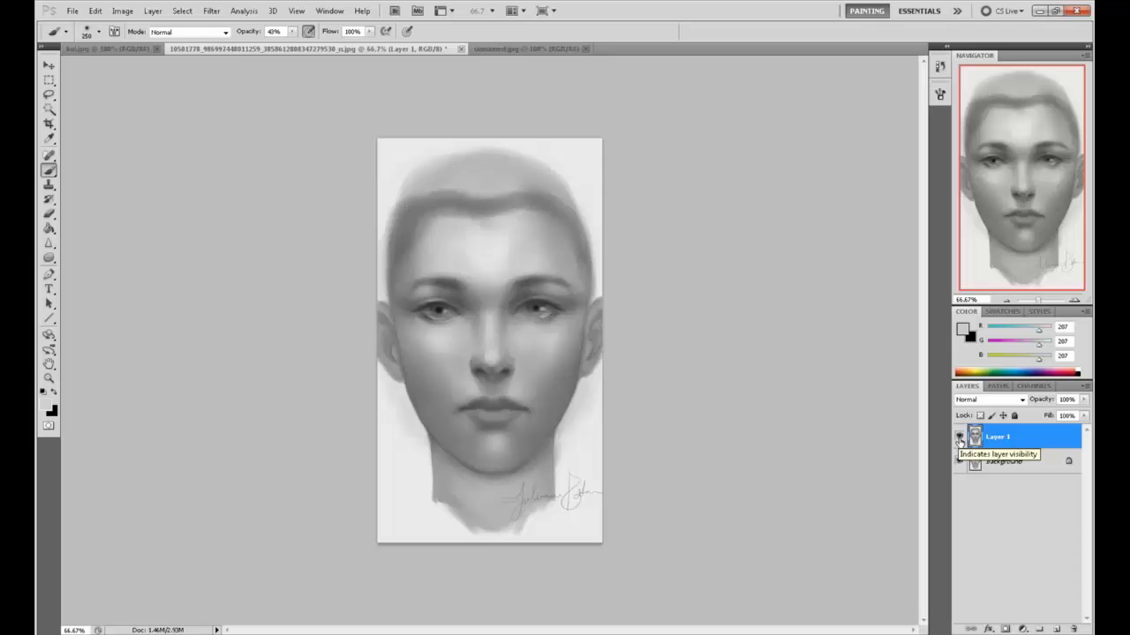
left_click(961, 438)
left_click(960, 438)
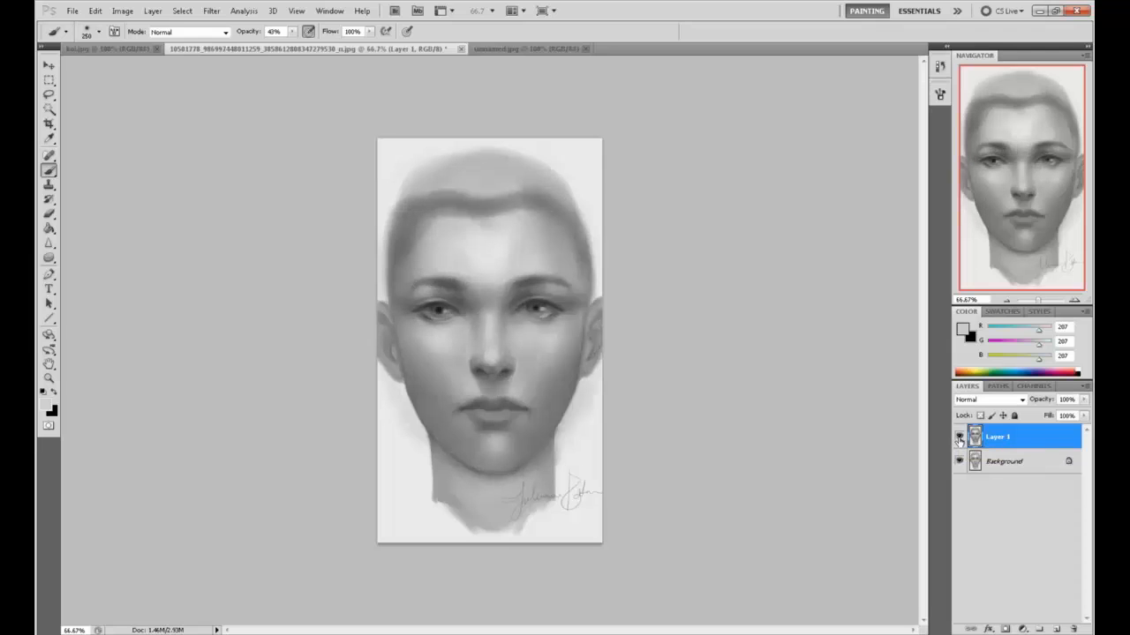
left_click(960, 438)
left_click(961, 438)
left_click(960, 438)
left_click(960, 438)
left_click(961, 439)
left_click(962, 439)
left_click(961, 439)
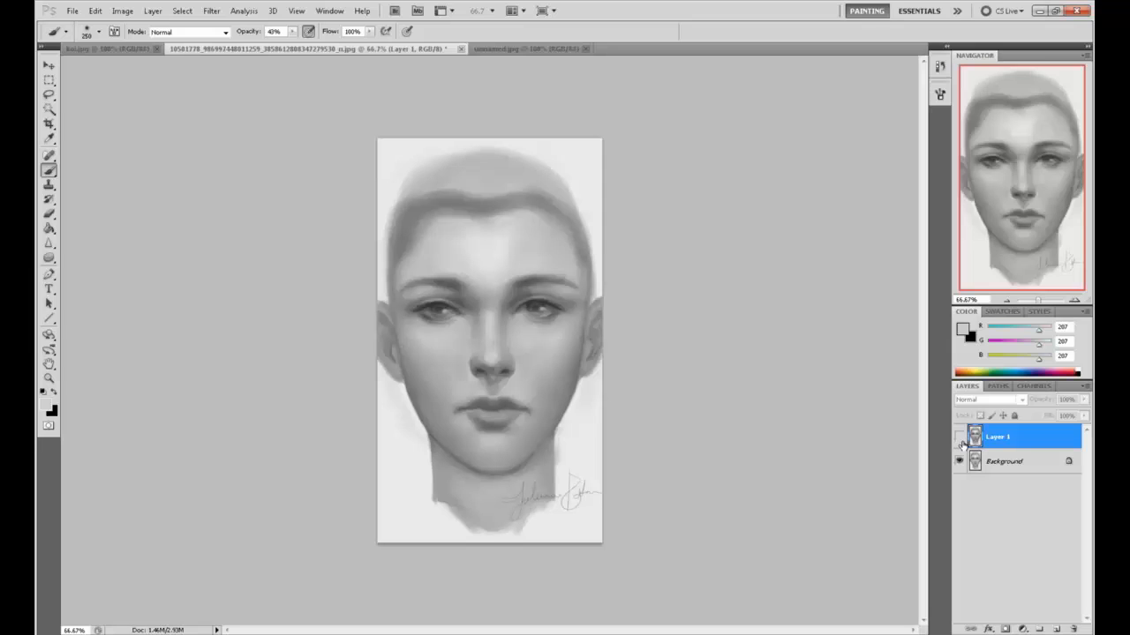
left_click(961, 439)
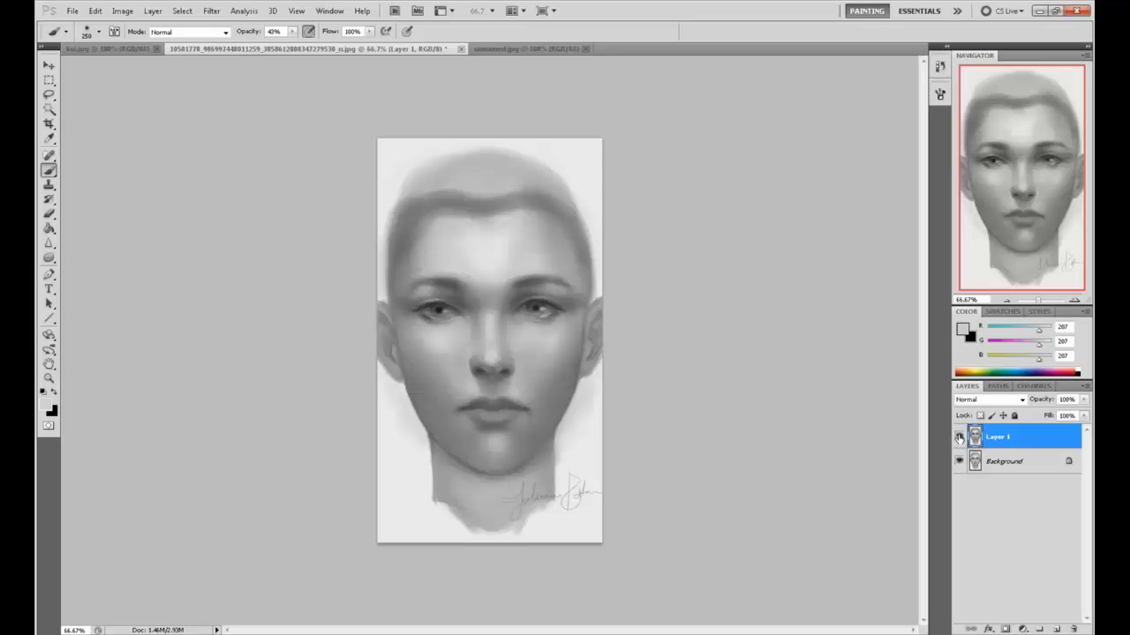
left_click(960, 439)
left_click(960, 438)
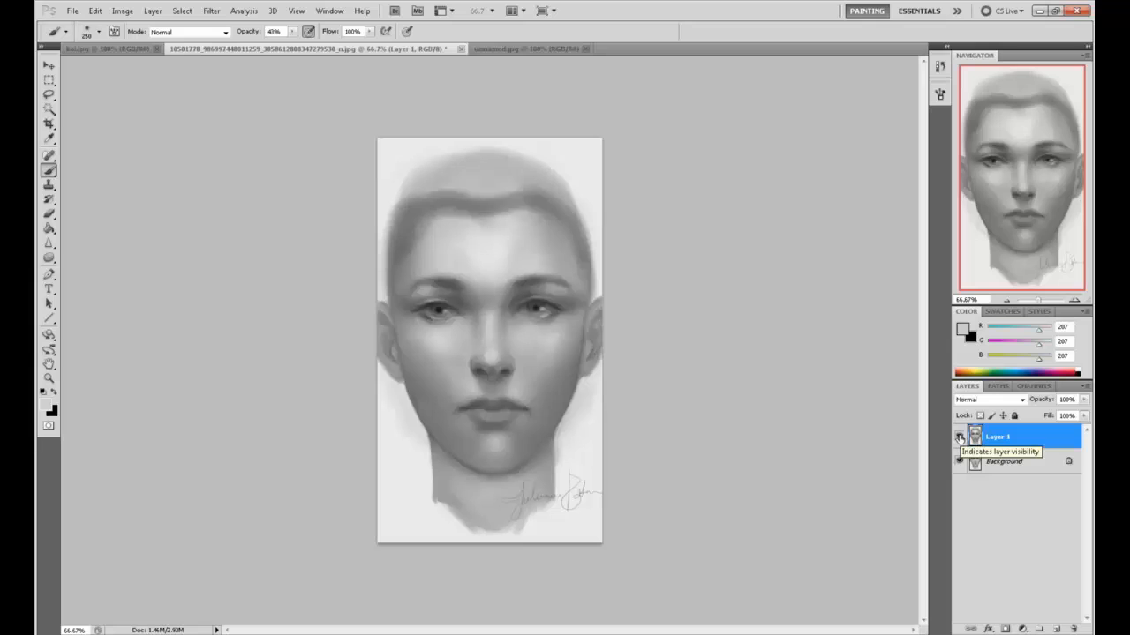
left_click(960, 439)
left_click(960, 439)
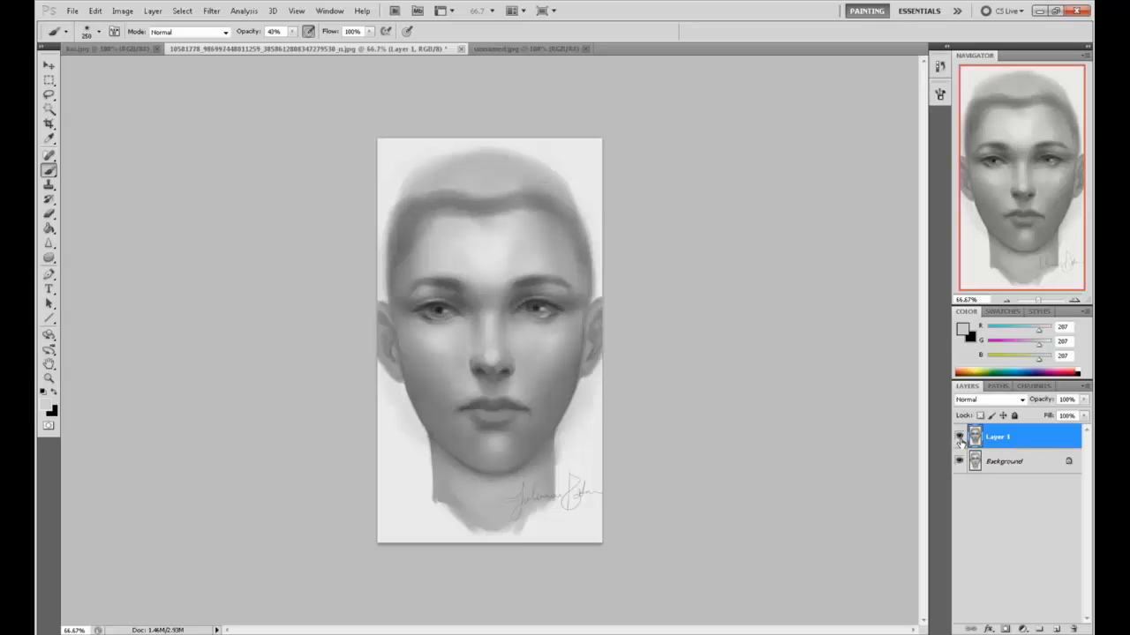
left_click(960, 438)
left_click(961, 439)
left_click(960, 439)
left_click(961, 438)
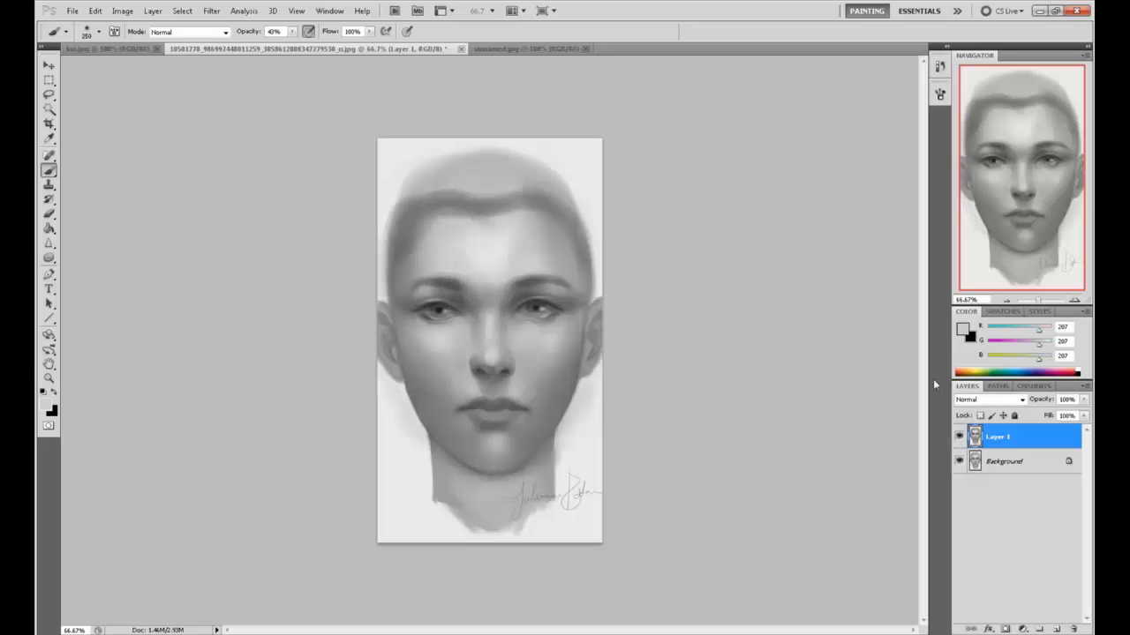
Step: Merge the corrected portrait layer into the background
right_click(1026, 448)
left_click(1024, 438)
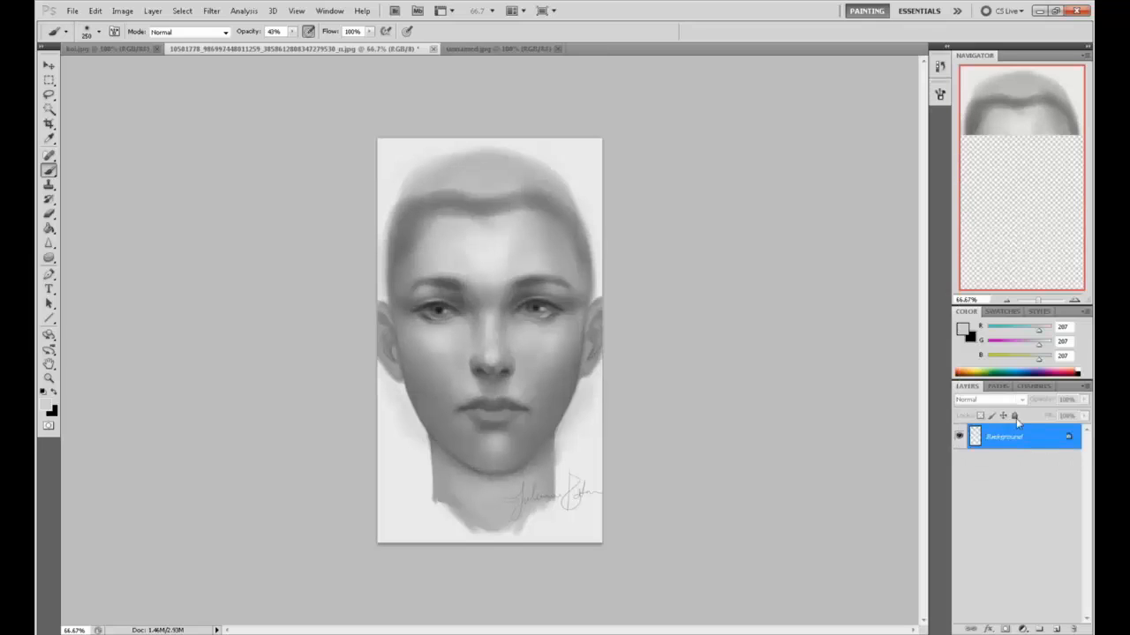
Step: Close the corrected portrait document, saving its changes as a progressive JPEG at quality 10 with 3 scans
left_click(432, 49)
left_click(646, 290)
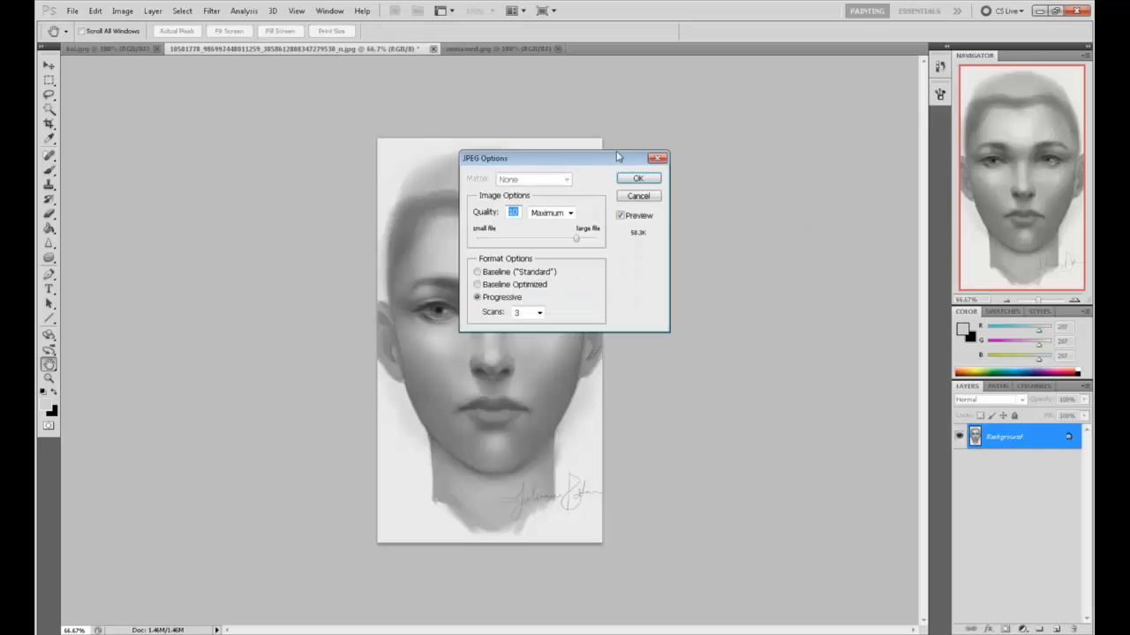
left_click(642, 182)
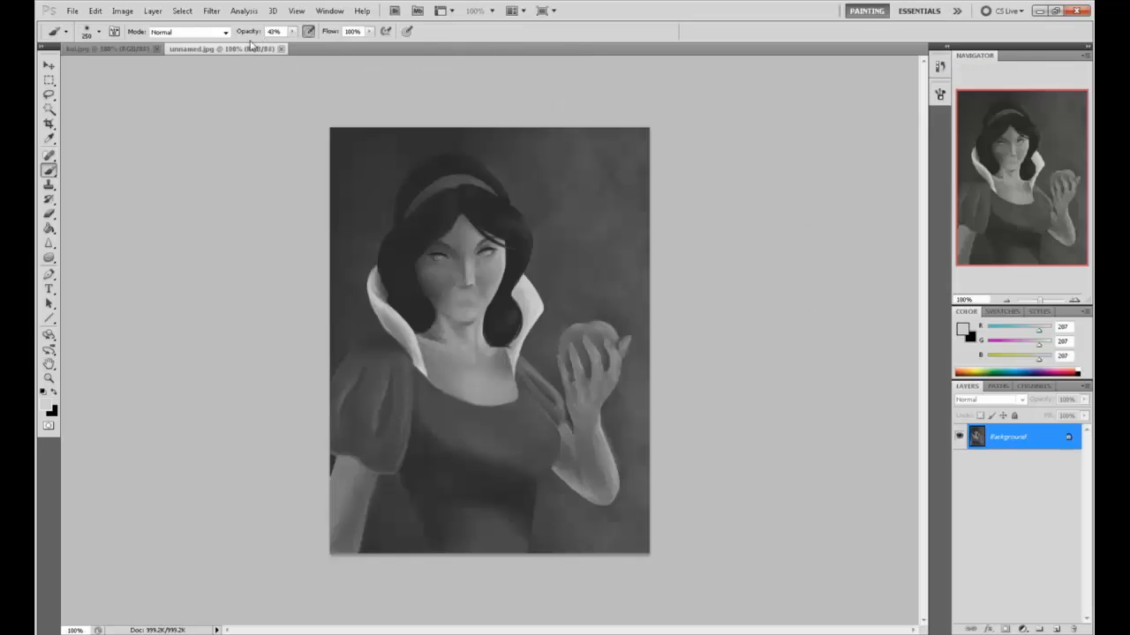
Step: Add a new empty layer above the Background of the Snow White painting, unnamed.jpg
left_click(1055, 629)
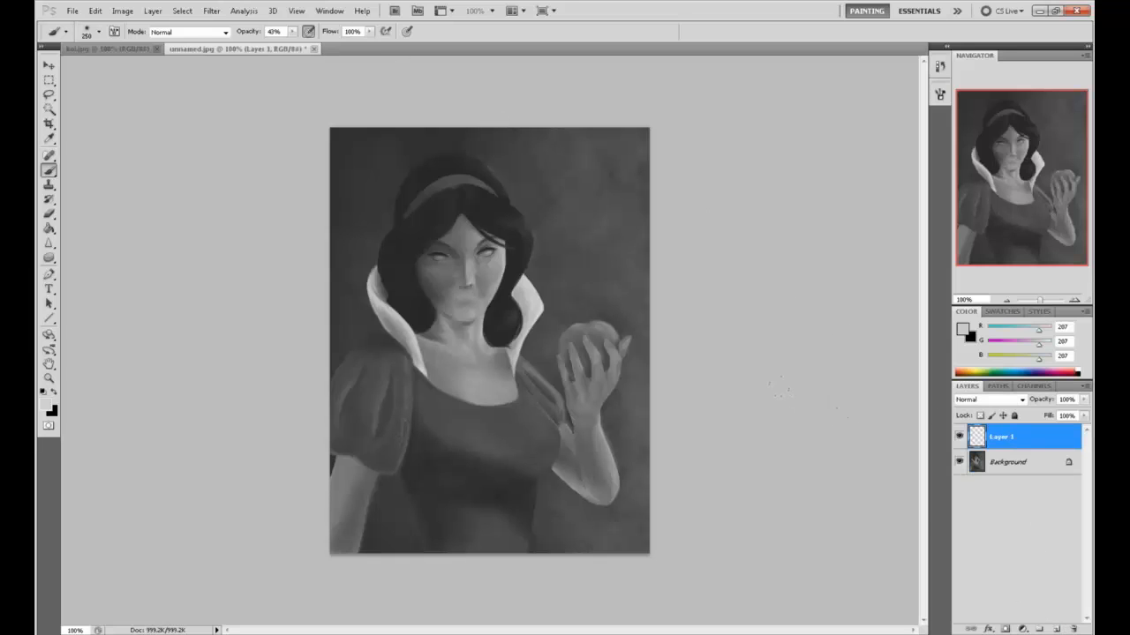
key("ctrl+plus")
key("ctrl+minus")
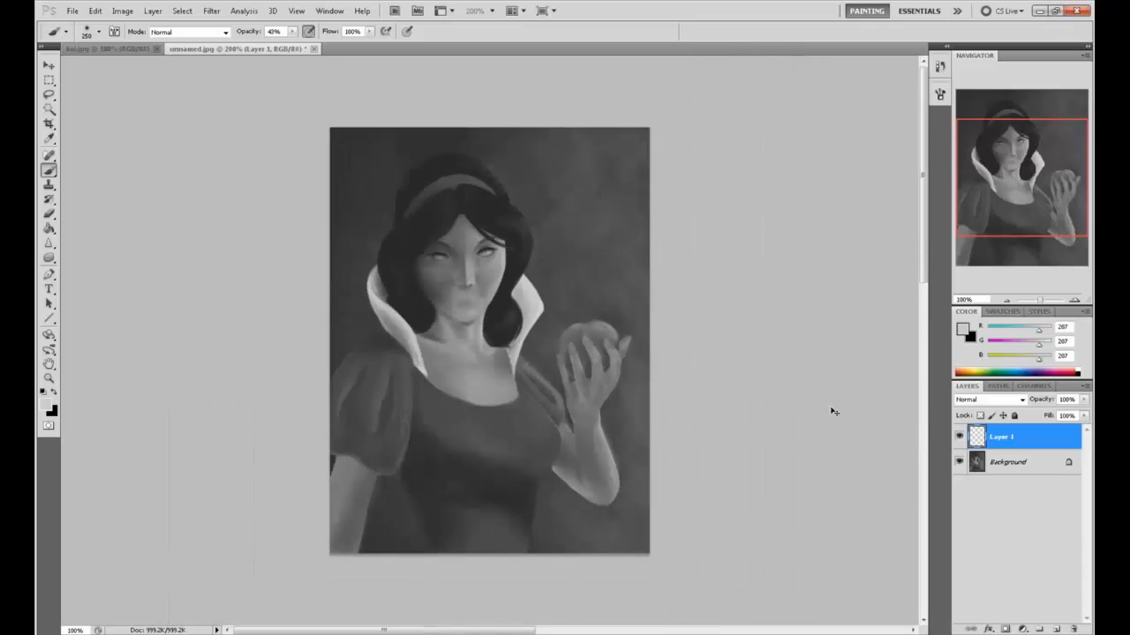
Step: Sample a dark grey from the painting's backdrop and softly darken the hair beside the shadowed half of the face at 40% brush opacity
left_click(344, 166, "alt")
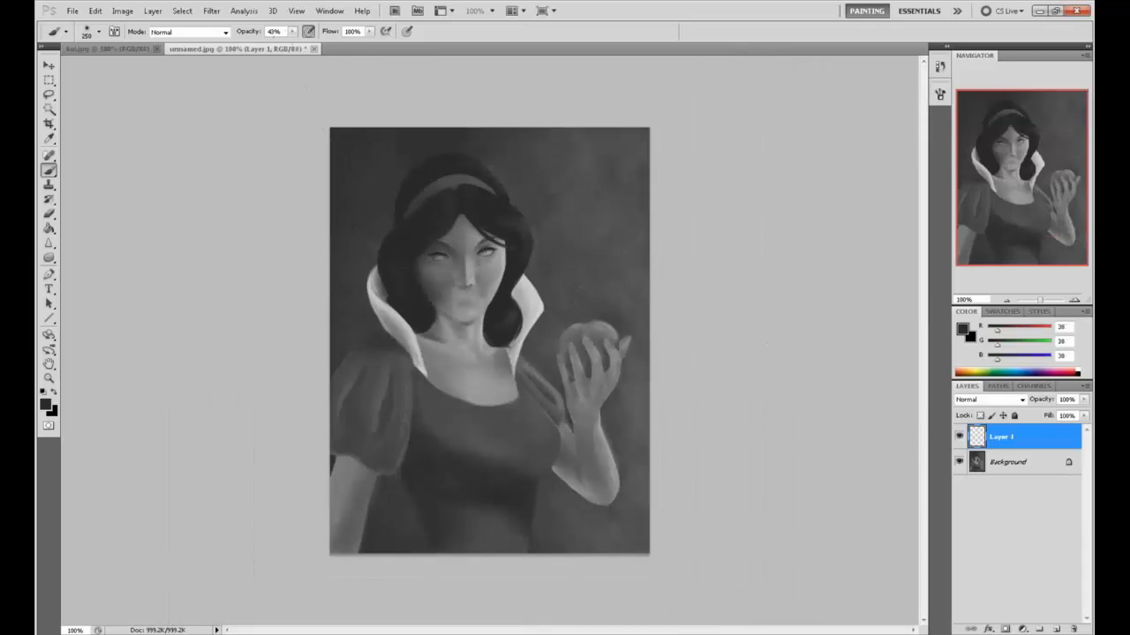
key("bracketleft")
key("bracketleft")
key("bracketleft")
key("bracketleft")
key("bracketright")
key("bracketright")
left_click_drag(393, 269, 382, 242)
key("bracketright")
key("bracketright")
key("bracketleft")
key("bracketleft")
key("bracketleft")
key("bracketleft")
key("bracketleft")
key("bracketleft")
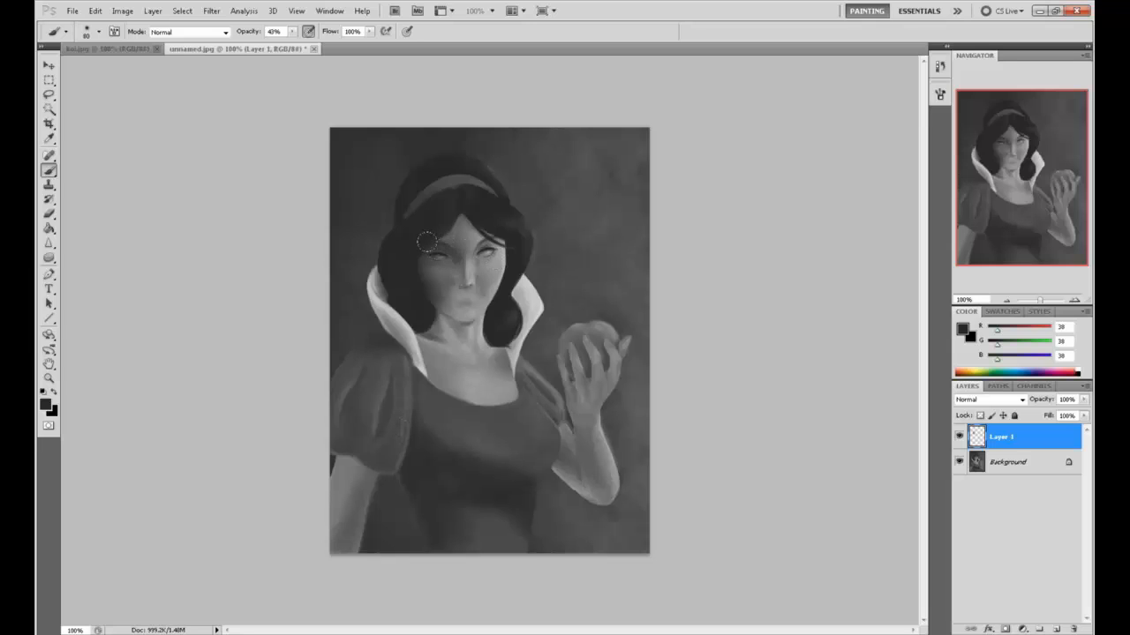
Step: Lighten the shadowed cheek and eye area with sampled skin greys, and blend mid-greys between the brows using an 80 px brush
left_click(482, 273, "alt")
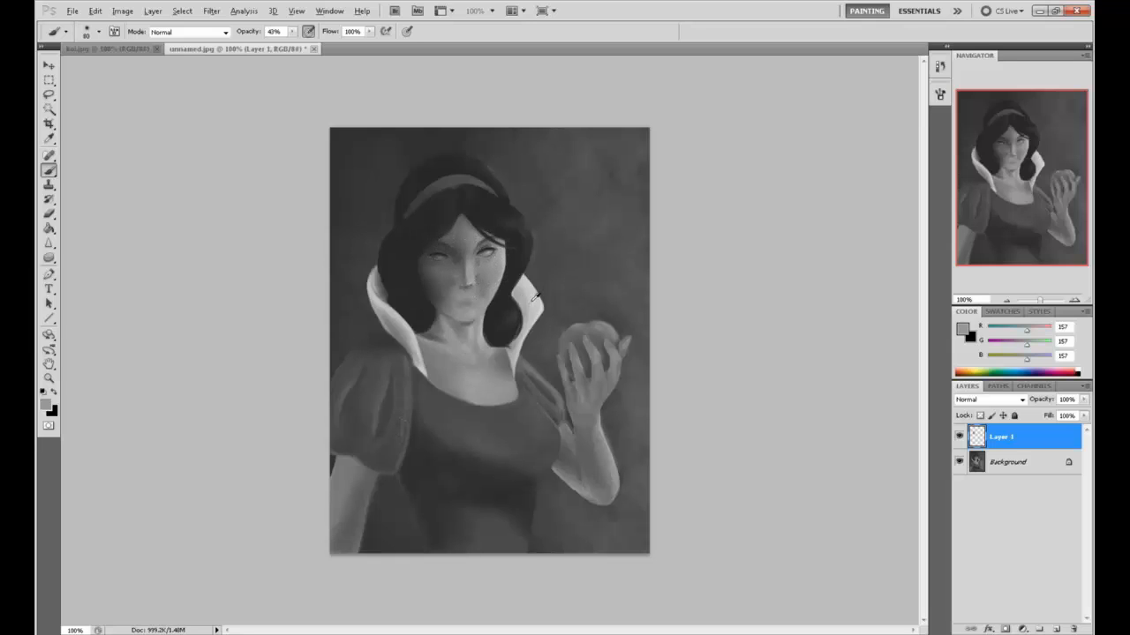
left_click(479, 238, "alt")
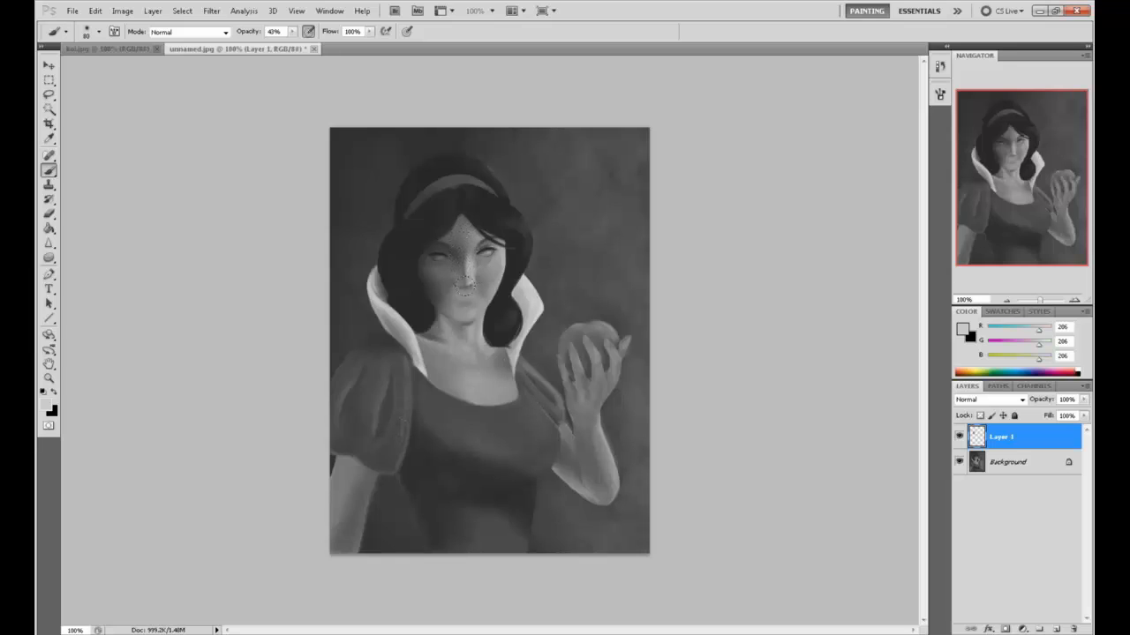
left_click_drag(429, 250, 432, 275)
left_click(474, 263, "alt")
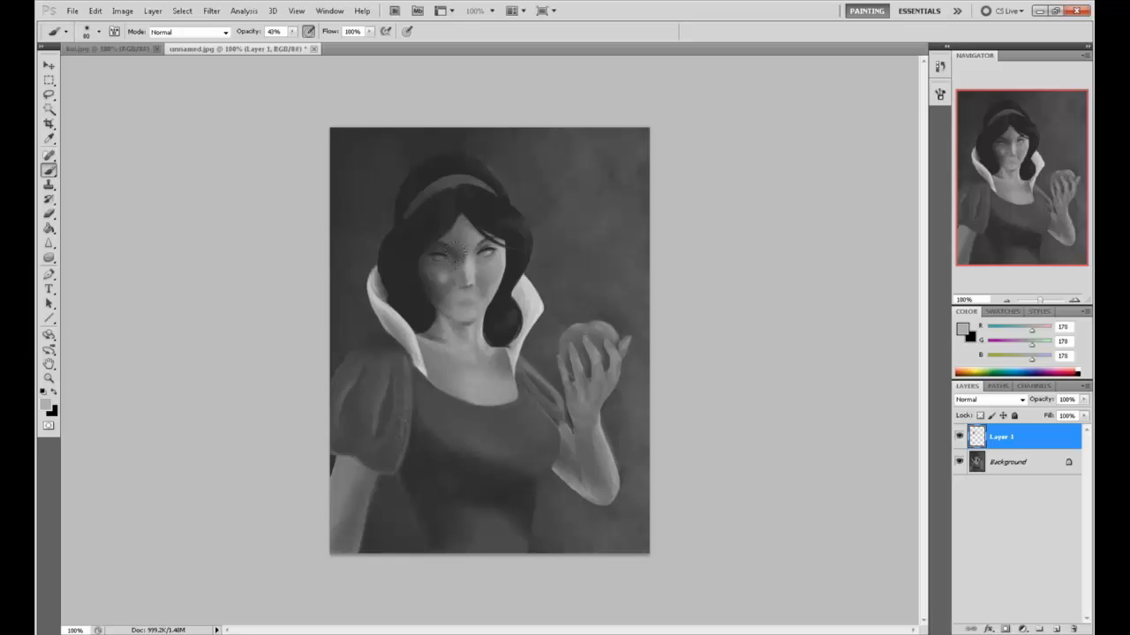
left_click(455, 255, "alt")
left_click(467, 242, "alt")
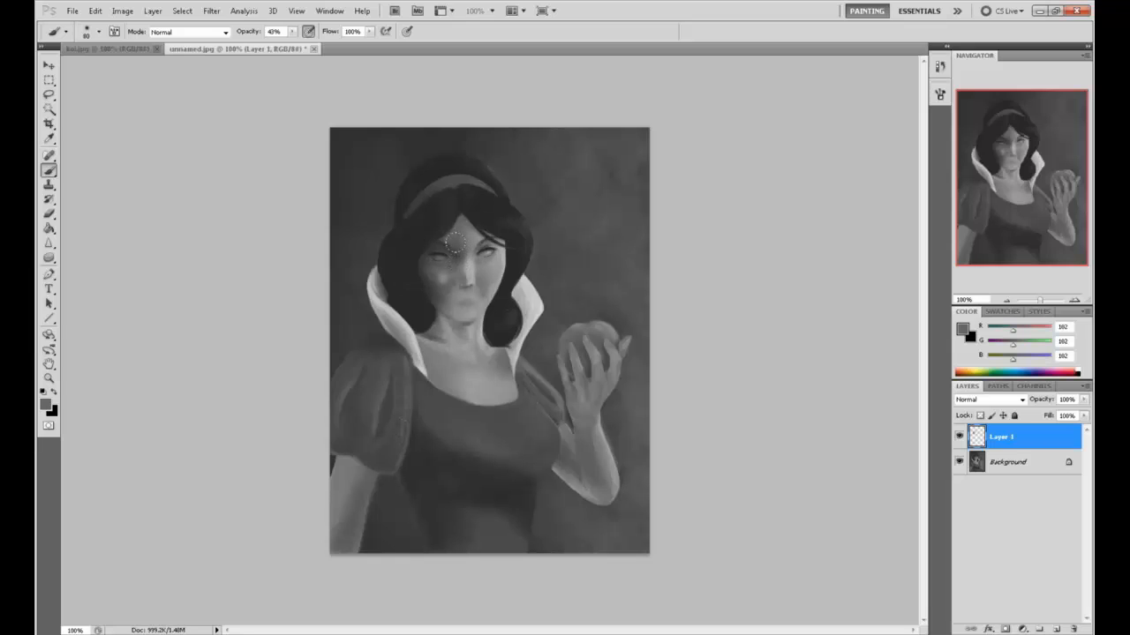
Step: Repaint the eyebrow on the lit side of the face with sampled greys, using a 30 px brush at 72% opacity
left_click(488, 227, "alt")
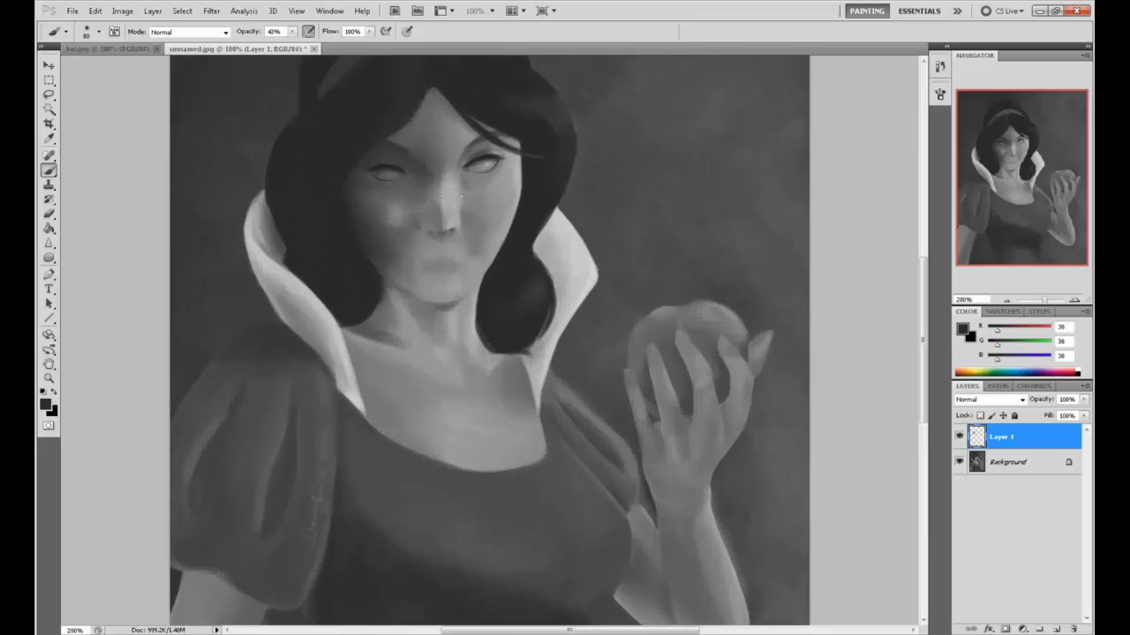
key("ctrl+plus")
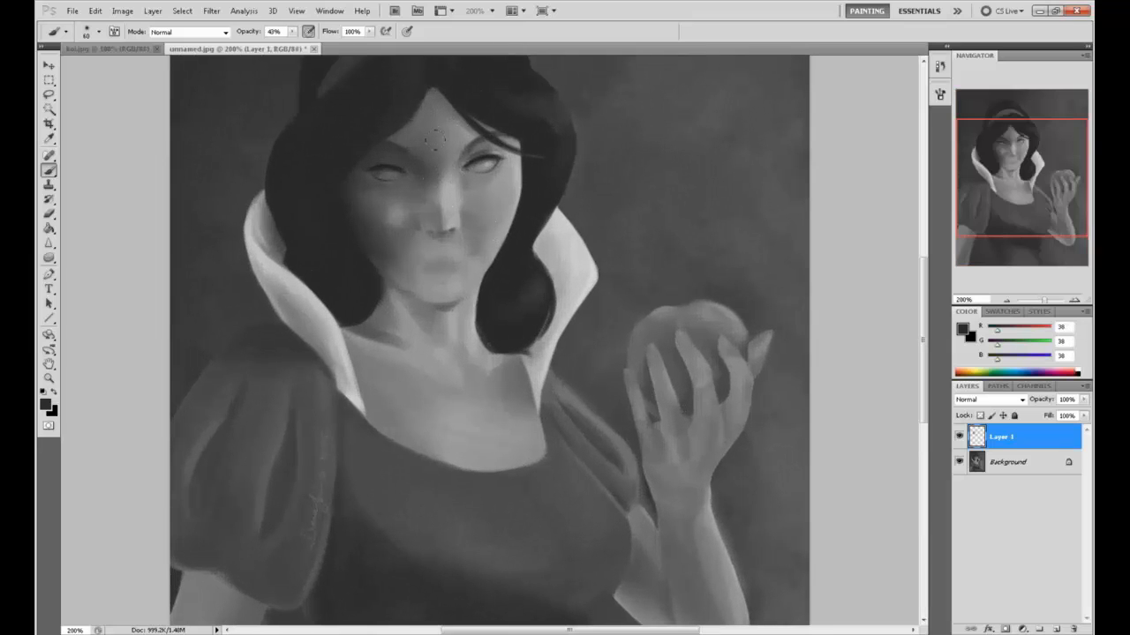
left_click(452, 123, "alt")
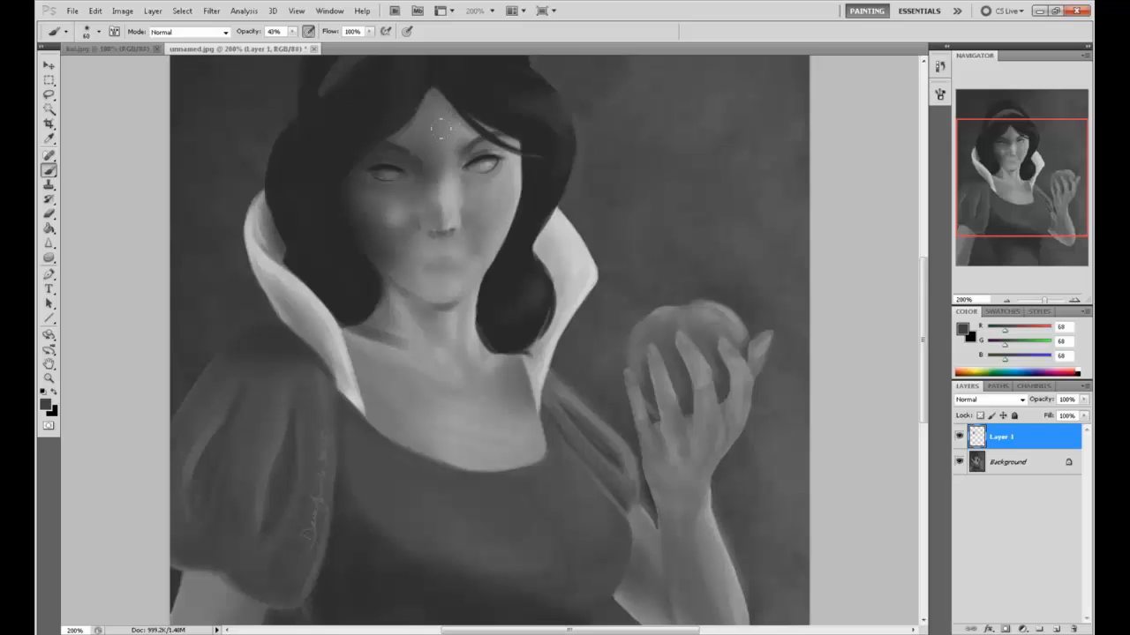
left_click(478, 144, "alt")
key("7")
key("2")
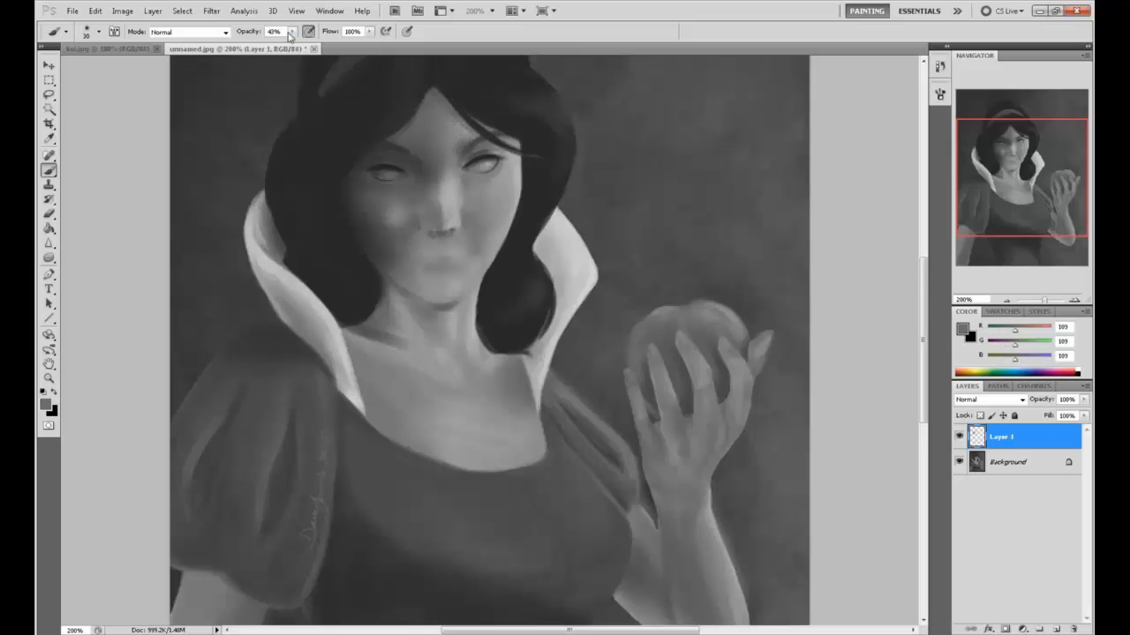
left_click(486, 141, "alt")
left_click_drag(487, 141, 475, 139)
left_click(468, 135, "alt")
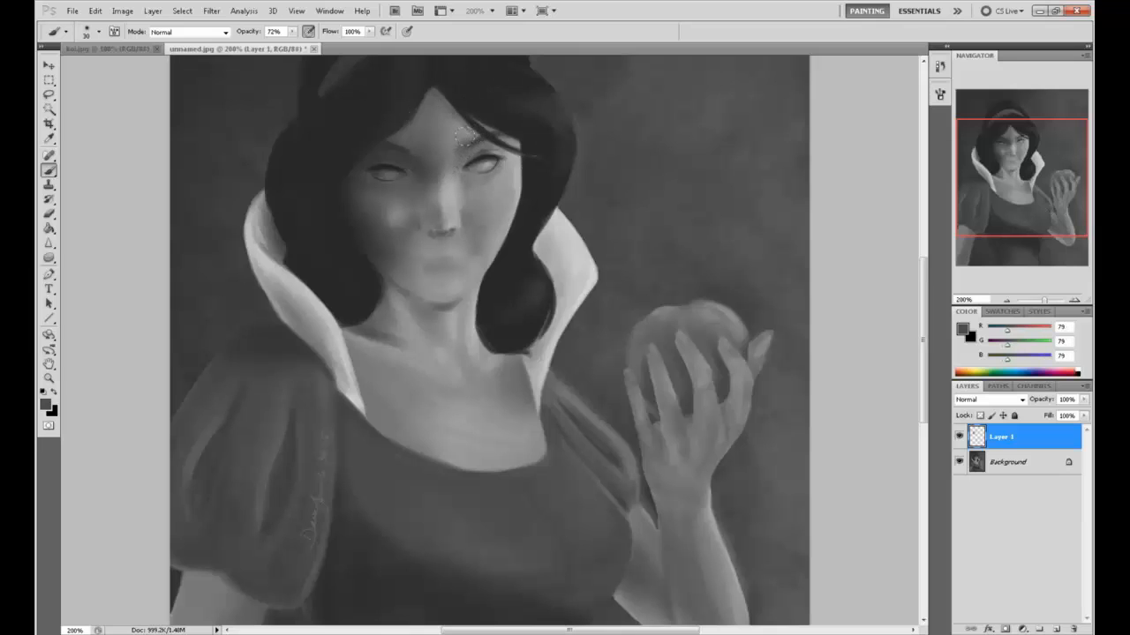
left_click_drag(475, 131, 487, 131)
left_click(461, 150, "alt")
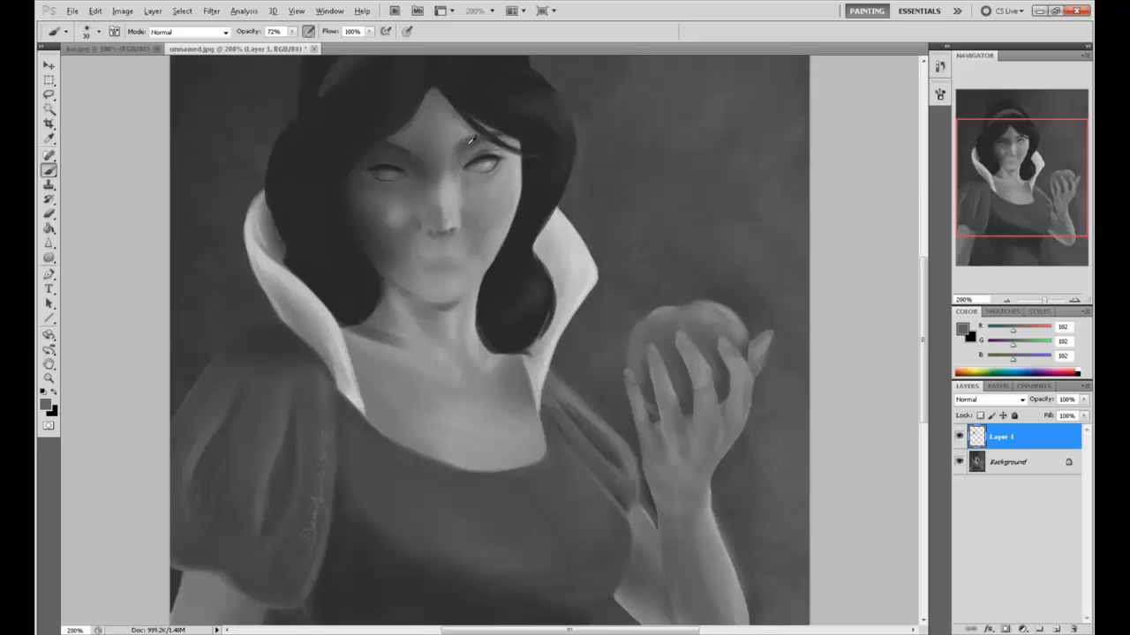
Step: Blend sampled greys over the shadowed-side eyelid and brow, and shade the area around the nose and mouth
left_click(471, 140, "alt")
left_click(449, 166, "alt")
mouse_move(390, 162)
left_mouse_down()
mouse_move(405, 167)
mouse_move(393, 159)
left_mouse_up()
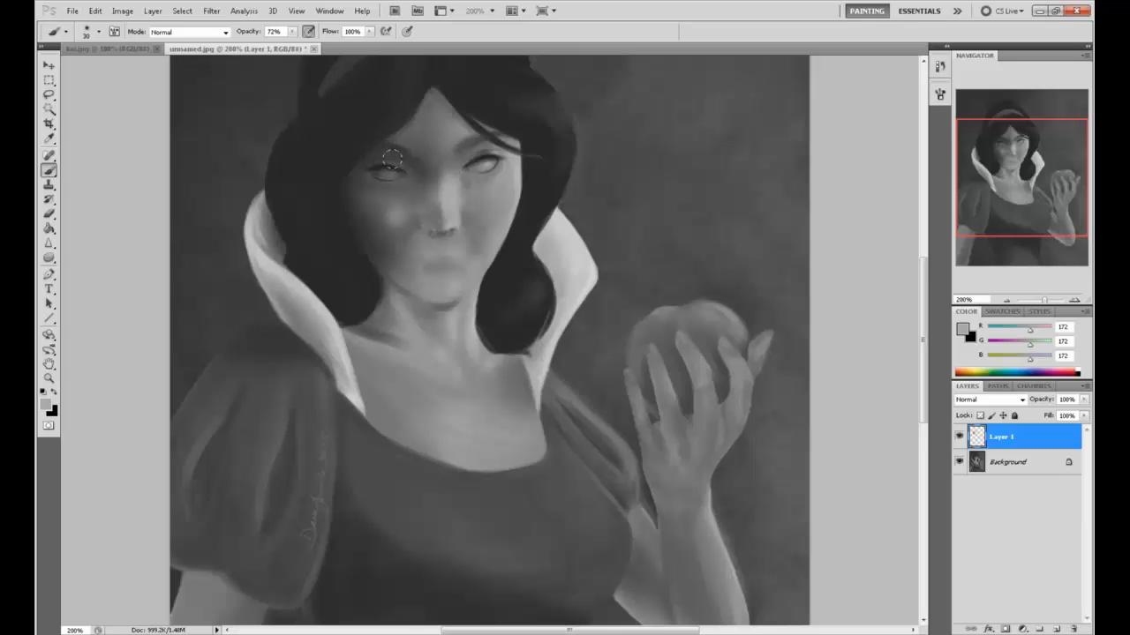
left_click(404, 159, "alt")
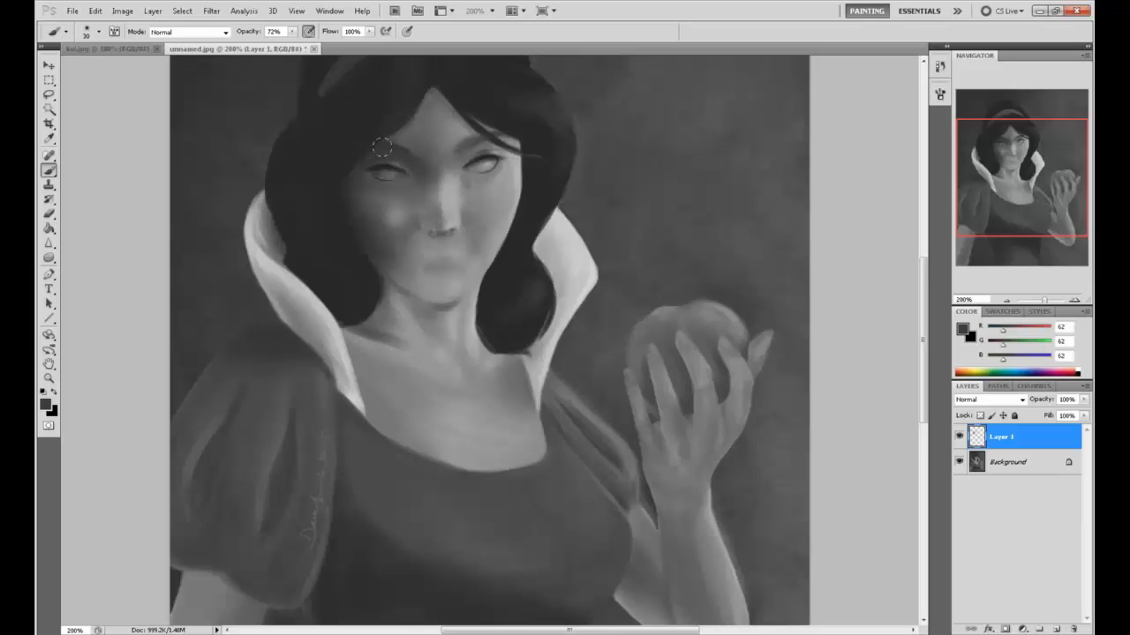
left_click(456, 227, "alt")
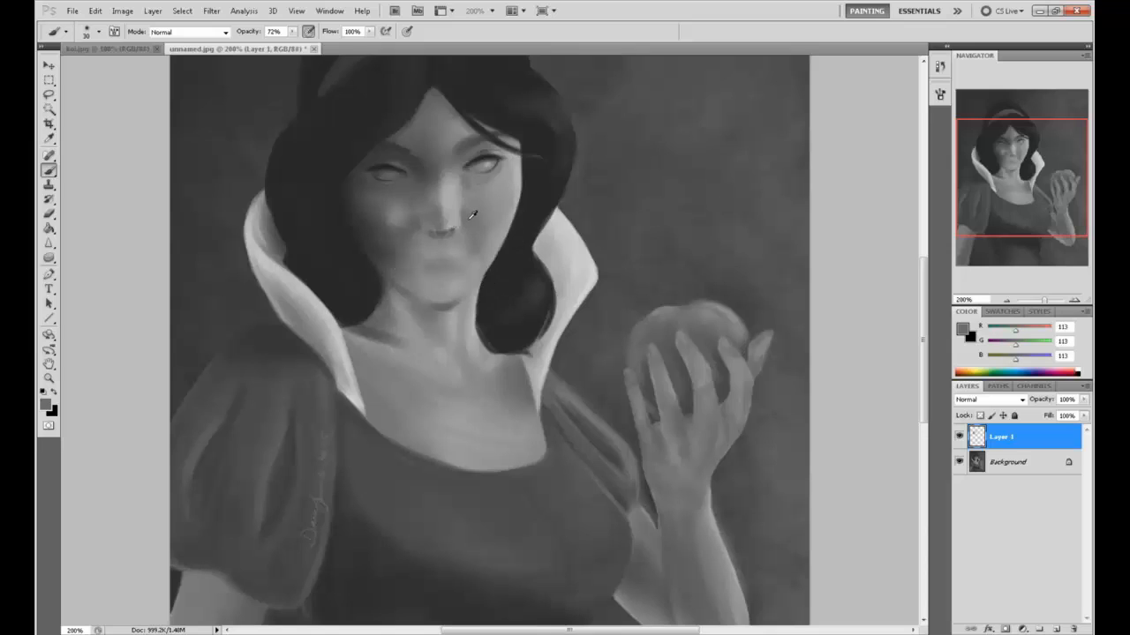
left_click(403, 224, "alt")
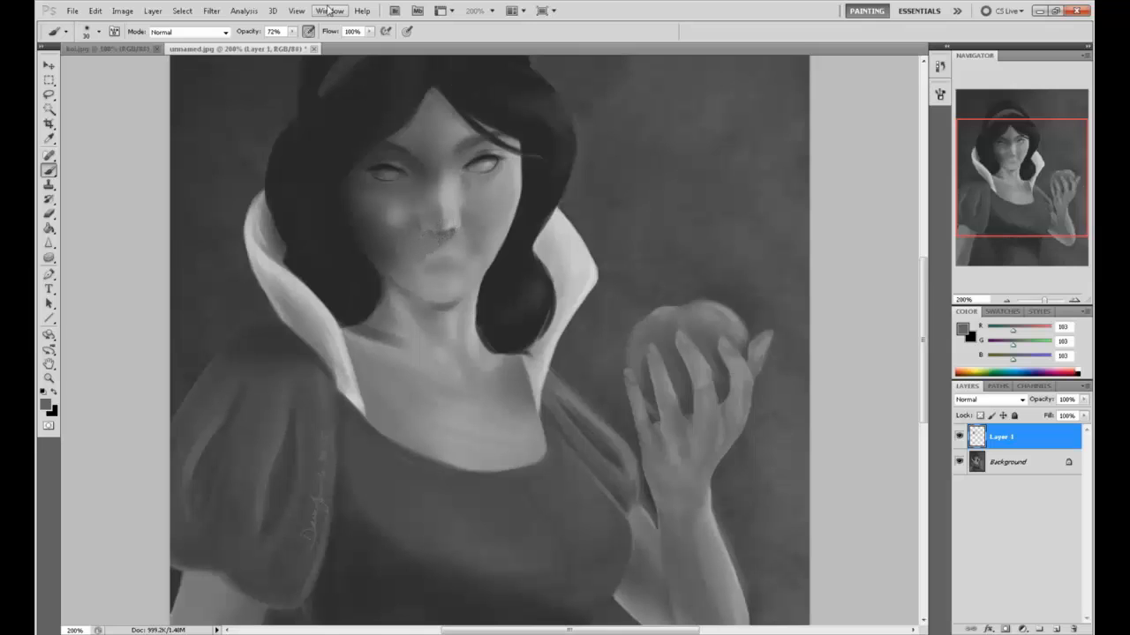
Step: Refine the hairline framing the forehead with alternately sampled dark hair tones and forehead greys at 72% opacity
scroll(492, 328, "up", 3)
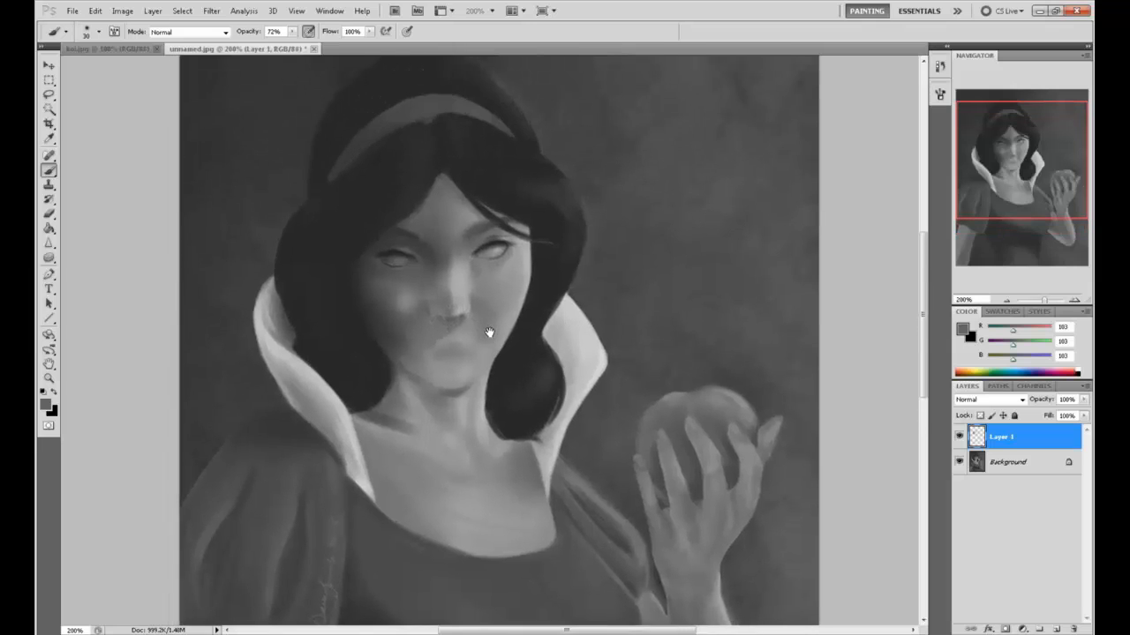
left_click(466, 212, "alt")
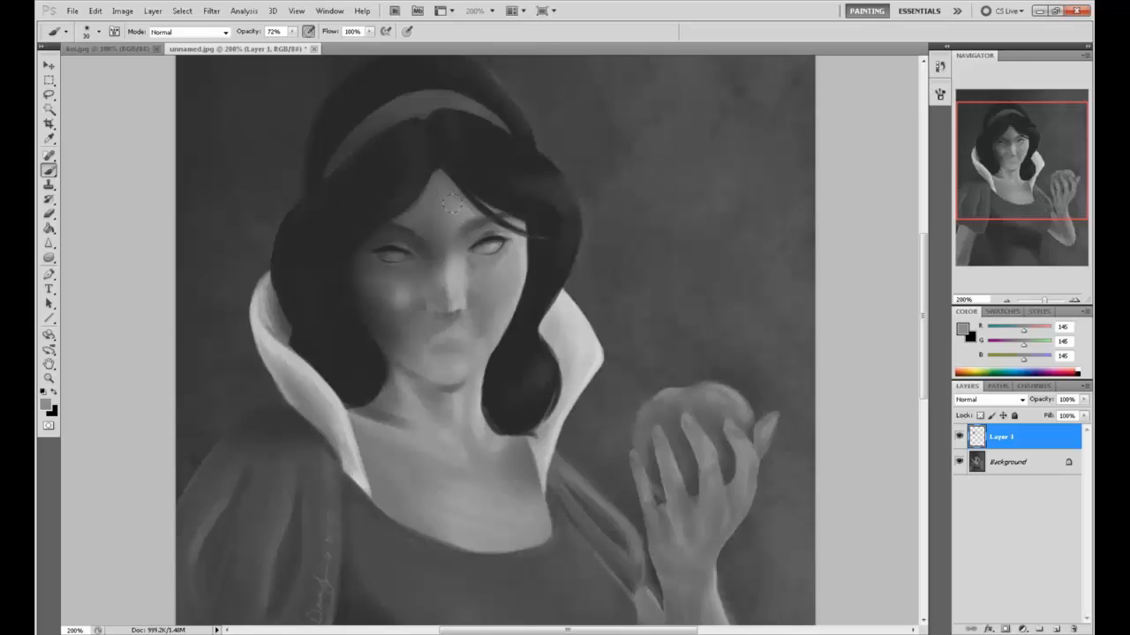
left_click(422, 177, "alt")
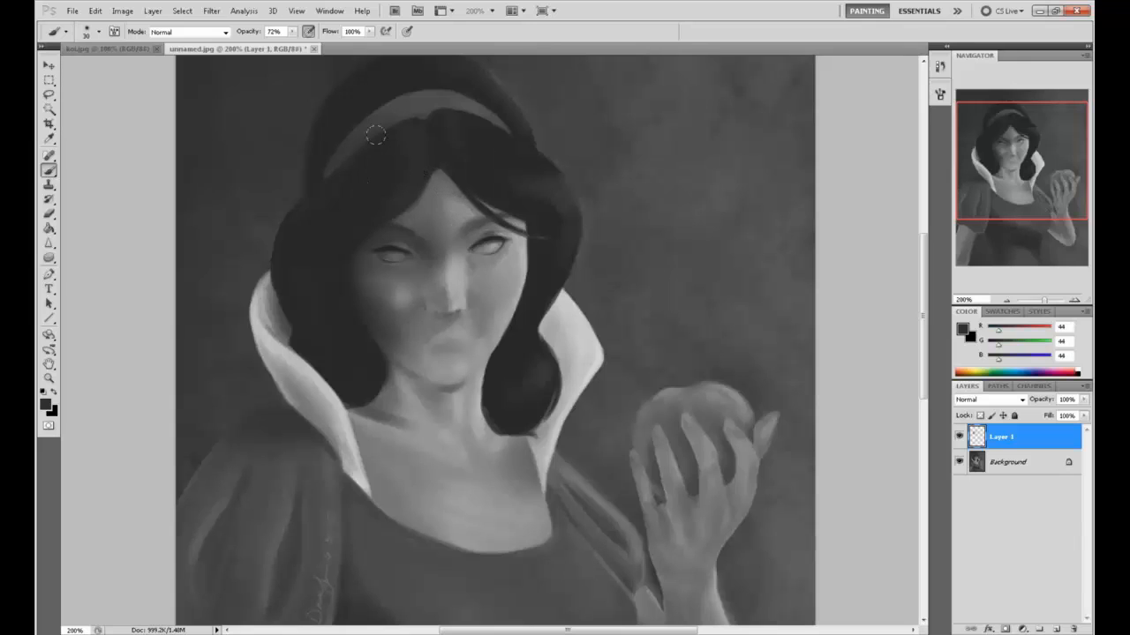
left_click(441, 172, "alt")
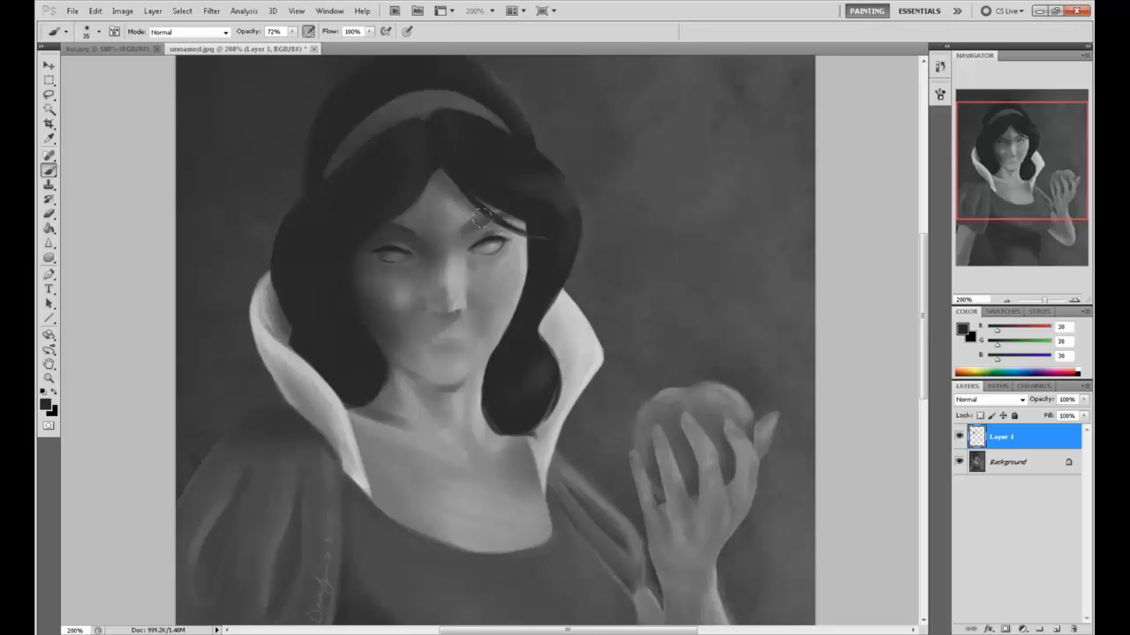
left_click(457, 196, "alt")
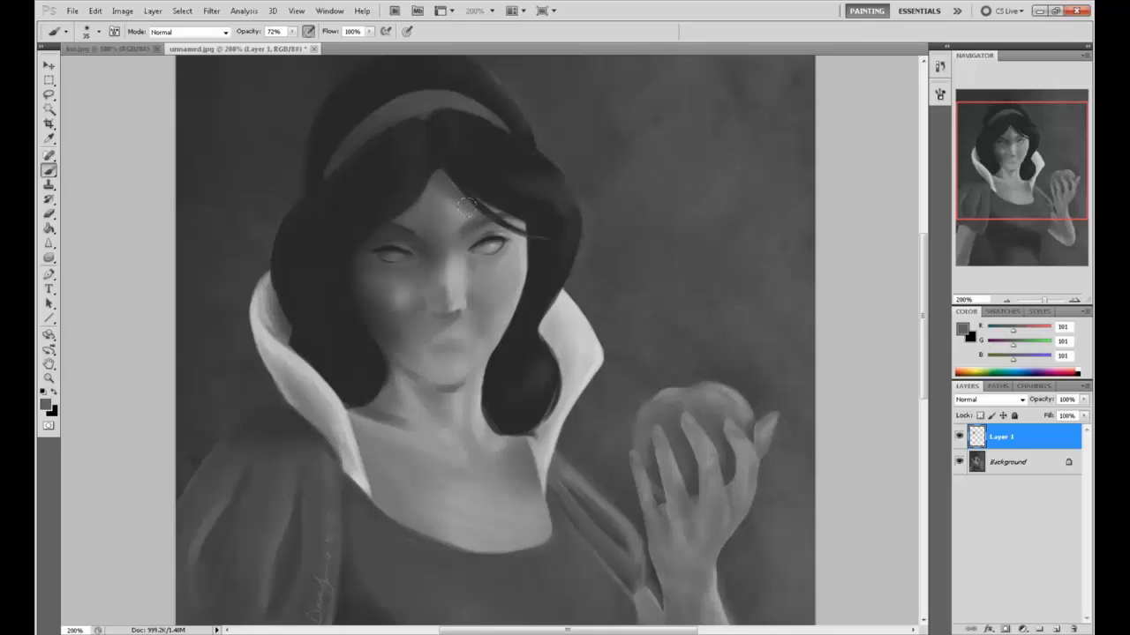
left_click(482, 219, "alt")
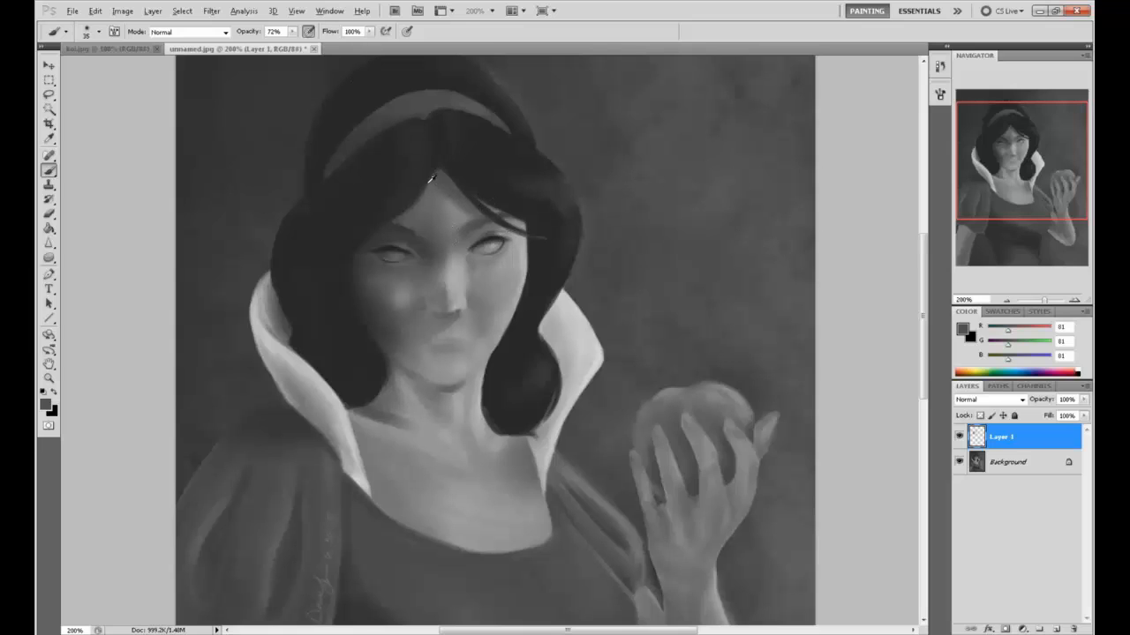
left_click(461, 206, "alt")
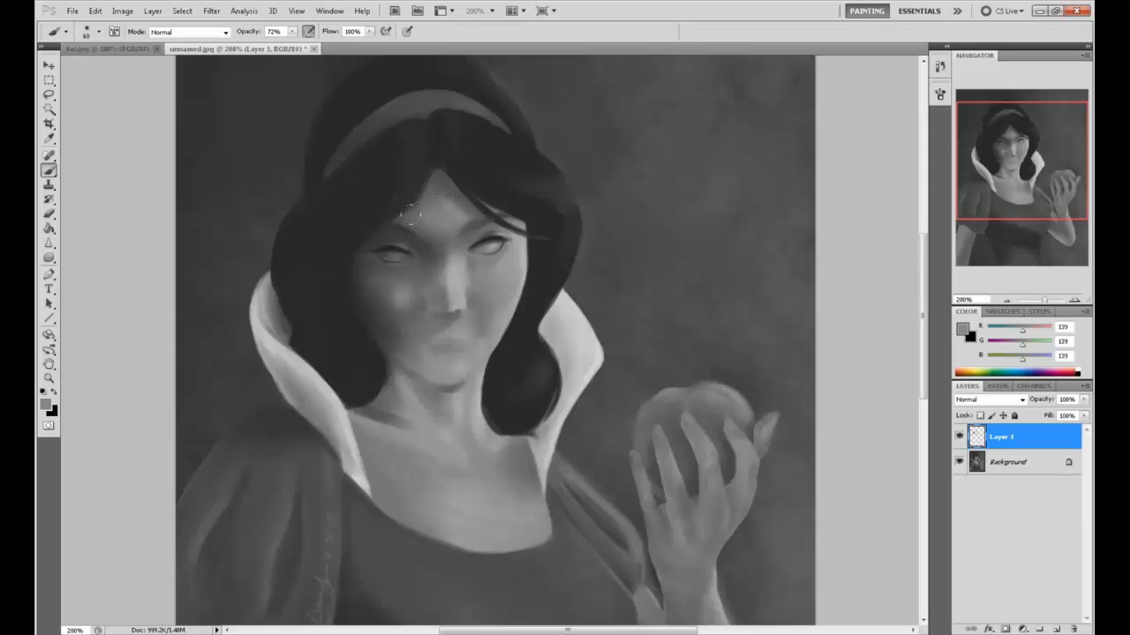
Step: Smooth the forehead and inner brow on the shadowed side with sampled mid-greys, using a 60 px brush
left_click(411, 213, "alt")
left_click(423, 219, "alt")
left_click(517, 262, "alt")
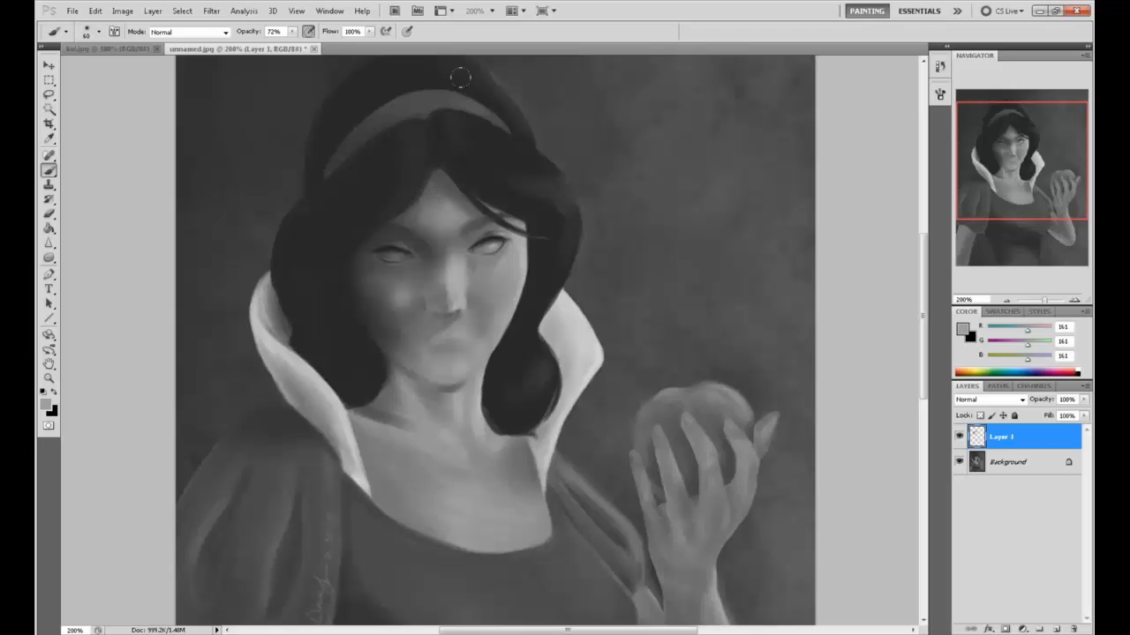
Step: Clean up the hair parting above the forehead and blend the brows into the nose bridge with sampled tones
left_click(447, 187, "alt")
left_click(438, 181, "alt")
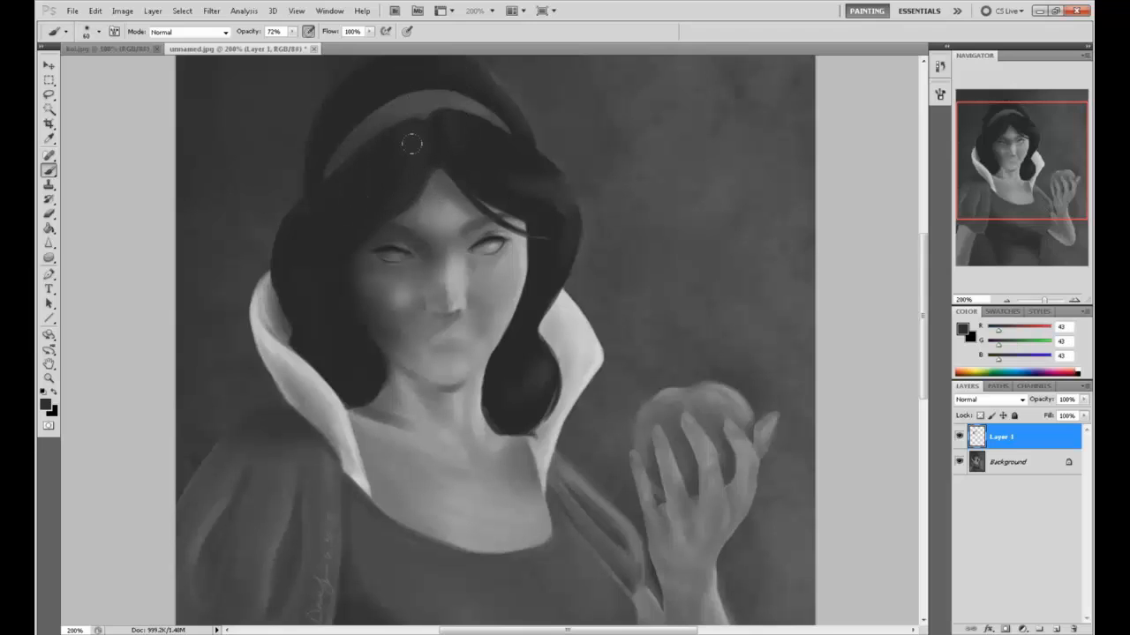
left_click(479, 220, "alt")
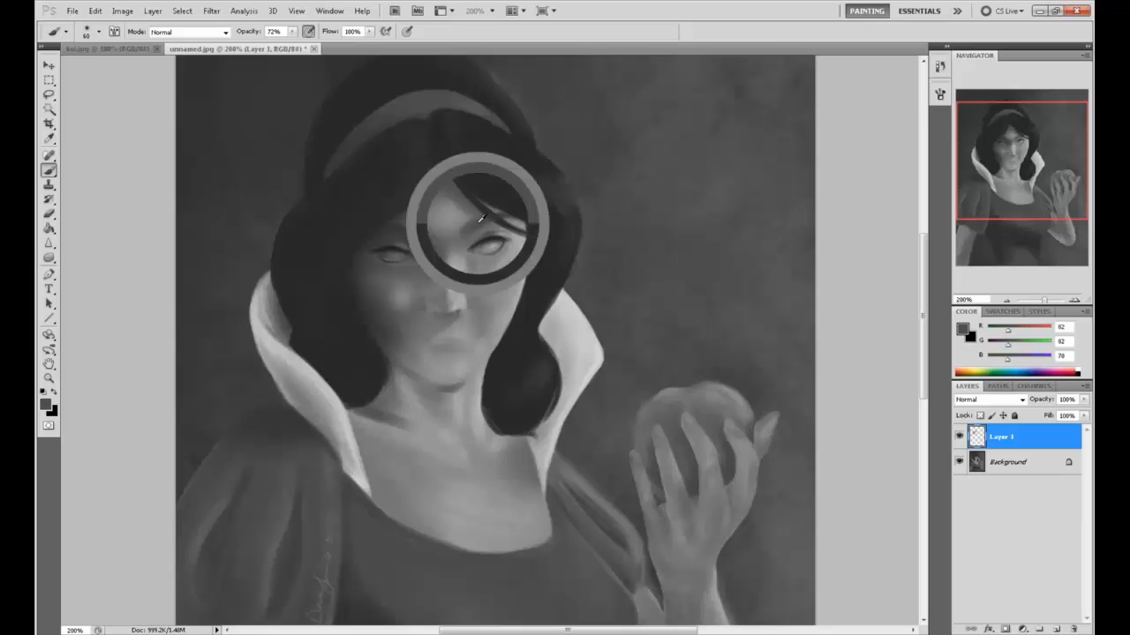
key("bracketleft")
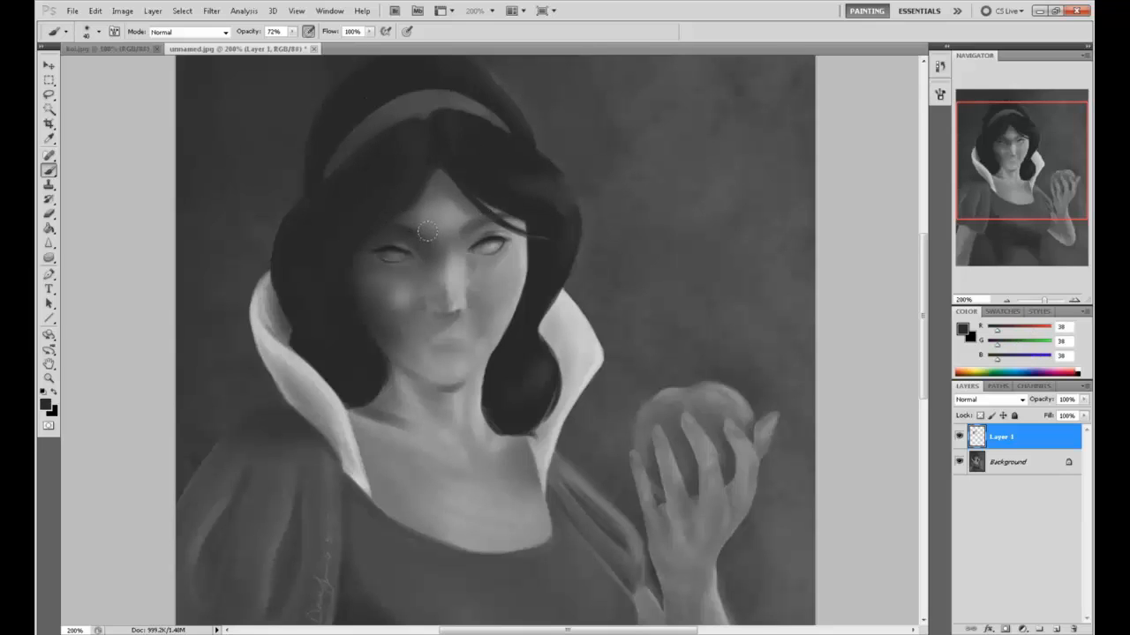
left_click(436, 236, "alt")
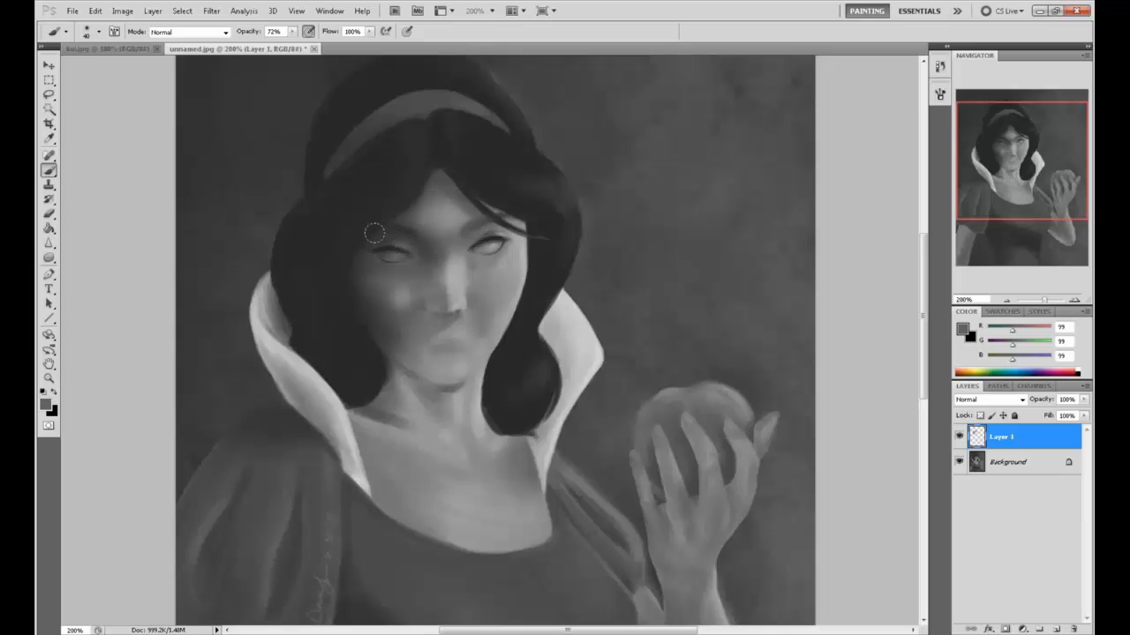
left_click(455, 268, "alt")
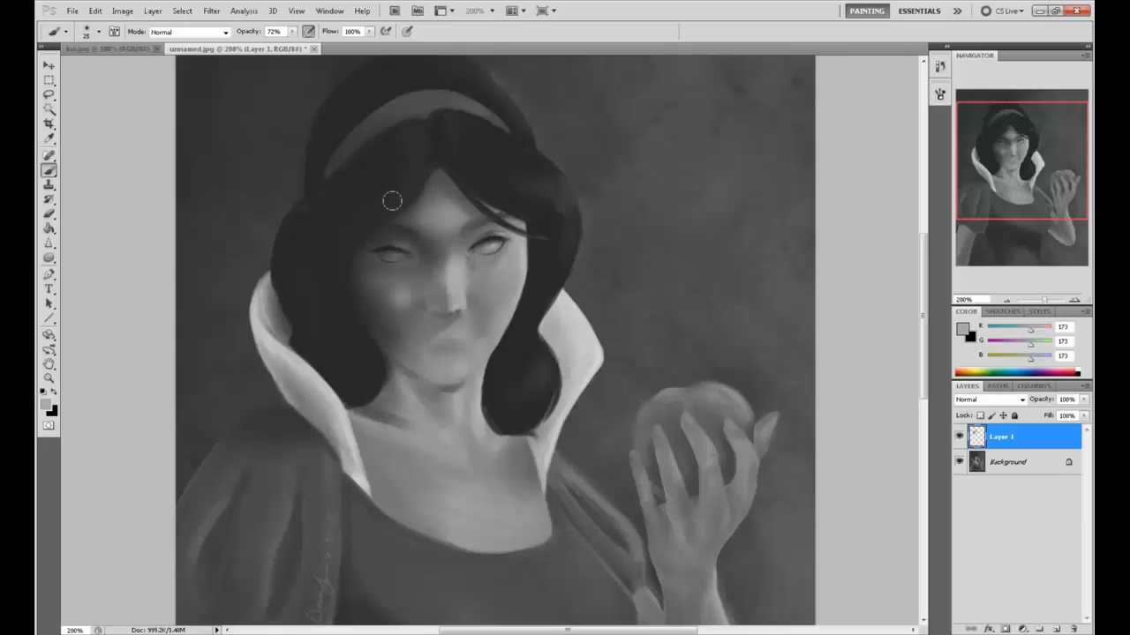
Step: Darken the lash lines of both eyes with a dark grey sampled from the lit-side eyelid, using a 20 px brush
key("bracketleft")
key("bracketleft")
left_click(496, 238, "alt")
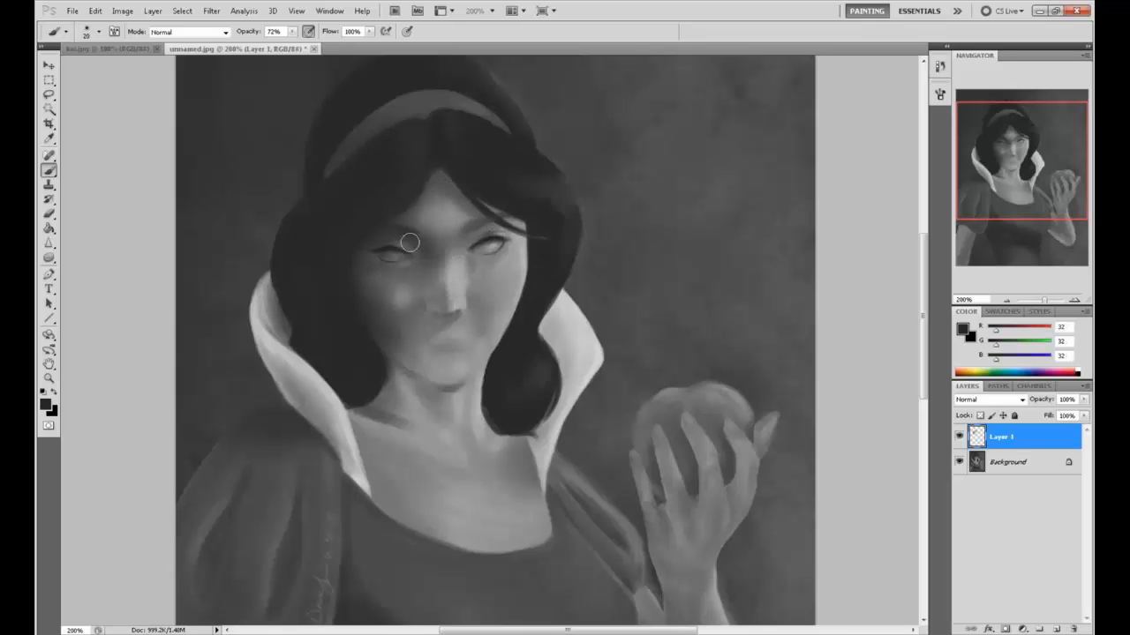
left_click_drag(376, 253, 394, 257)
key("bracketleft")
left_click_drag(472, 254, 498, 248)
Step: Brighten the lit-side eye with a light collar grey and refine both eyes' lids with sampled dark greys
left_click(573, 316, "alt")
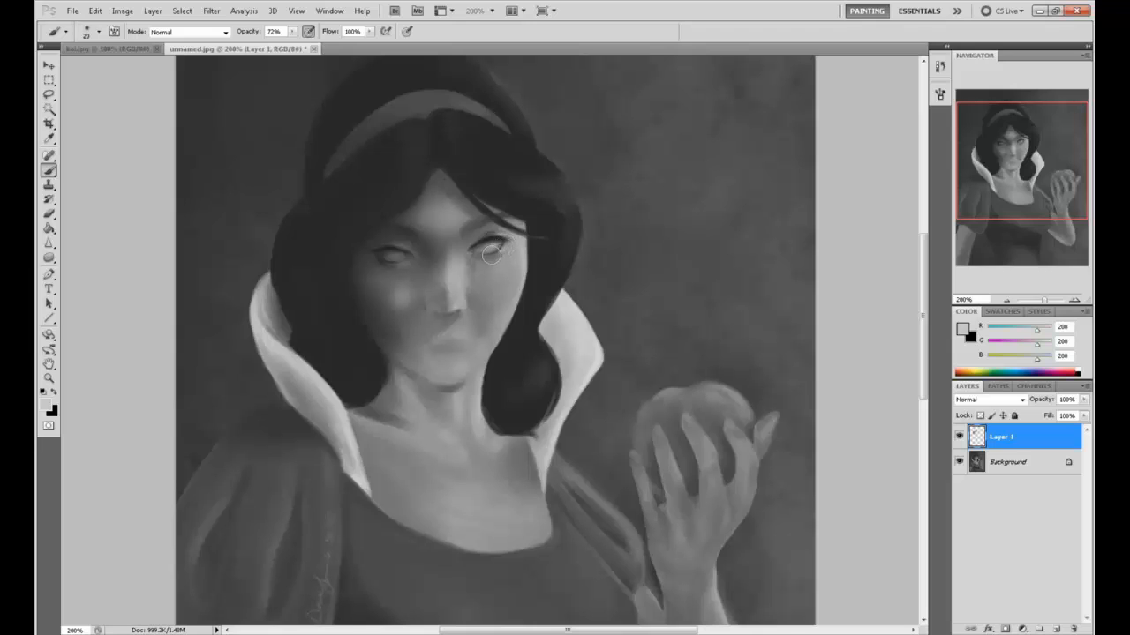
left_click(493, 237, "alt")
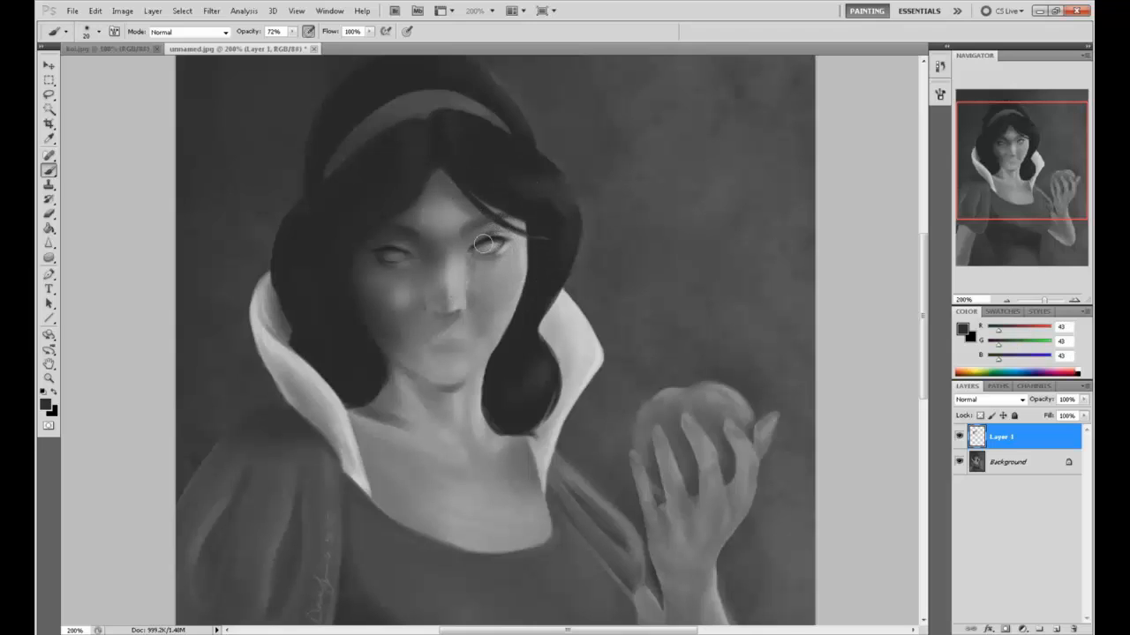
left_click(493, 231, "alt")
left_click(485, 231, "alt")
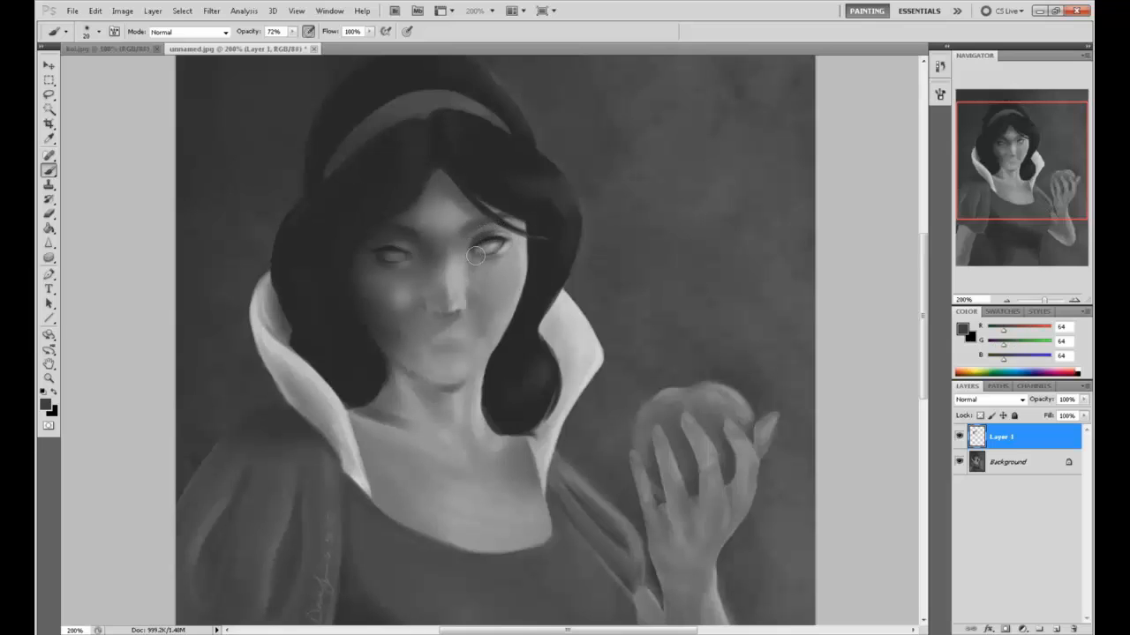
left_click(488, 234, "alt")
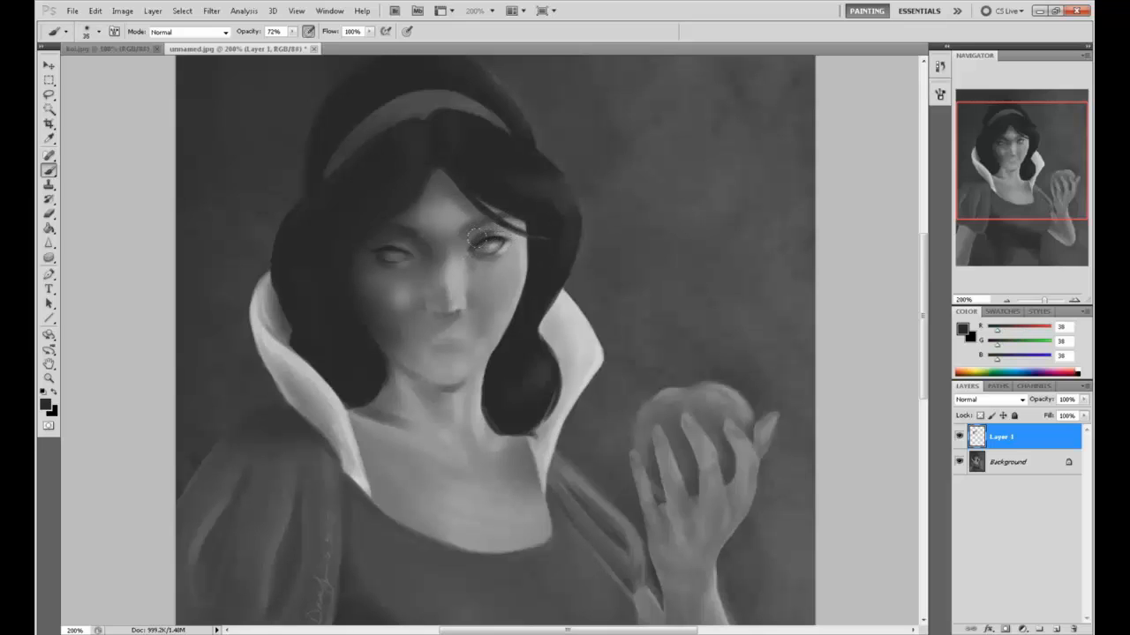
left_click(484, 239, "alt")
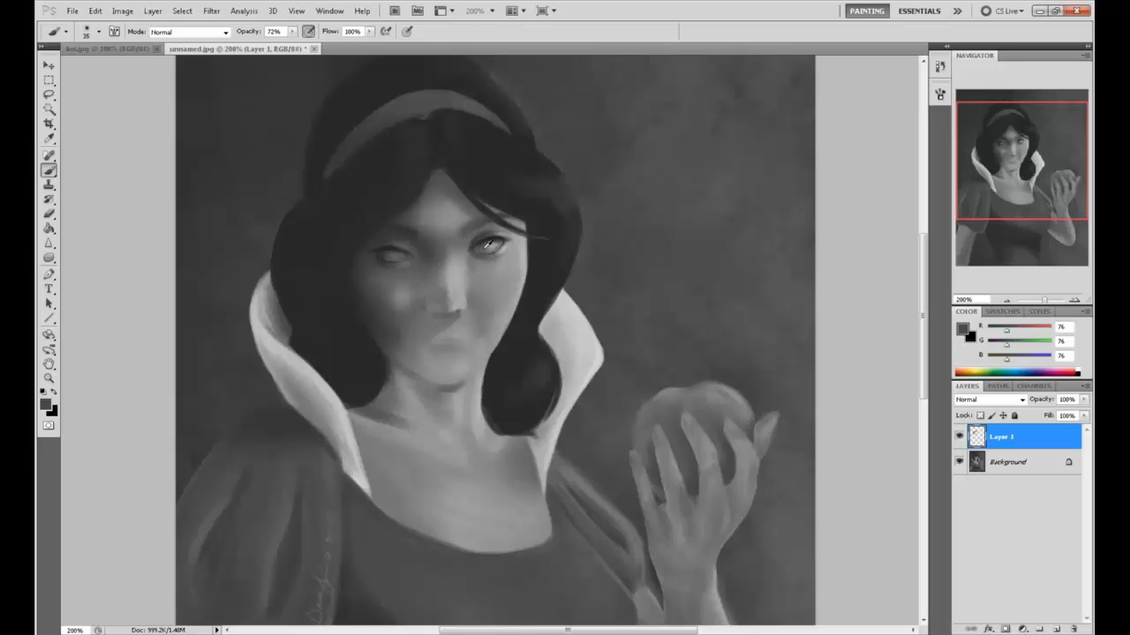
left_click(483, 239, "alt")
left_click(483, 242, "alt")
left_click(380, 250, "alt")
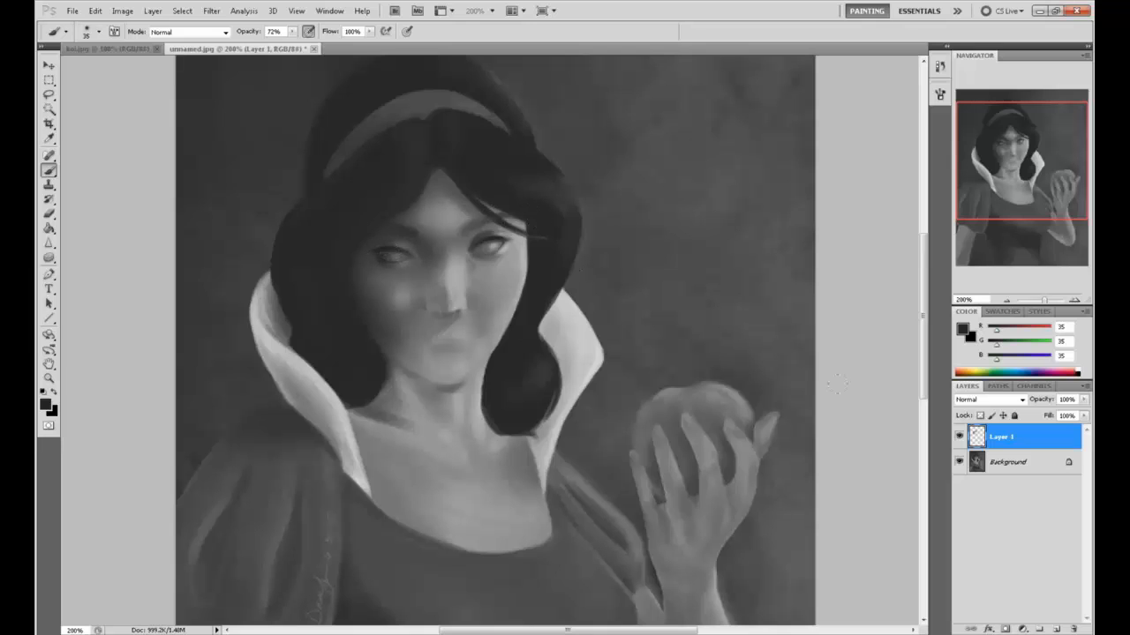
Step: Switch to the 9 px hard round brush preset and add a new layer above Layer 1
right_click(567, 257)
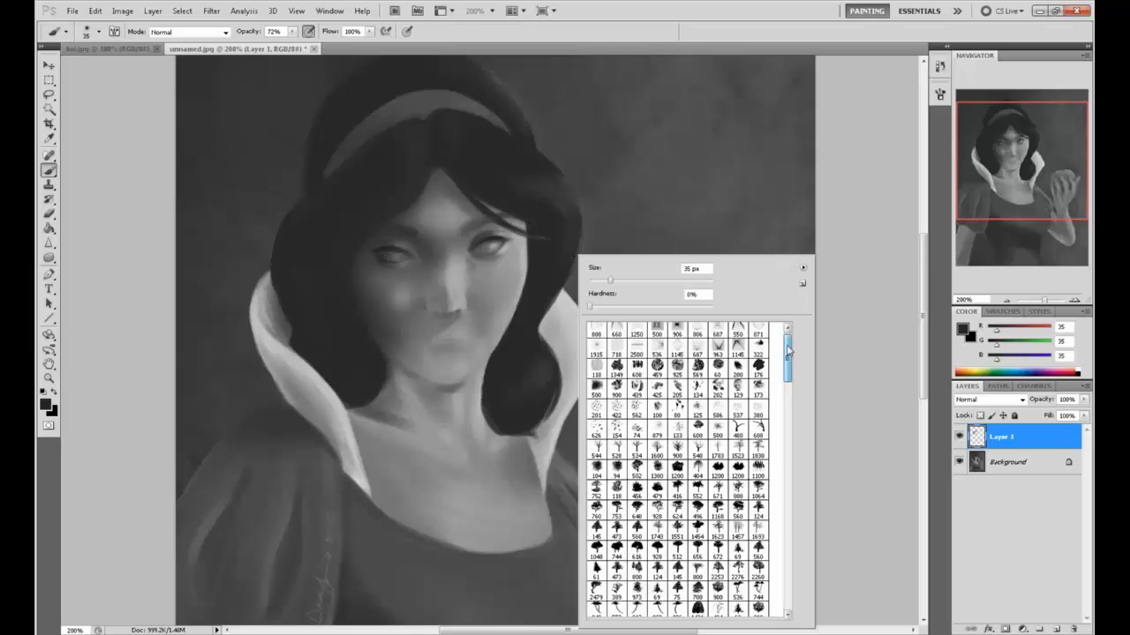
left_click_drag(787, 344, 787, 578)
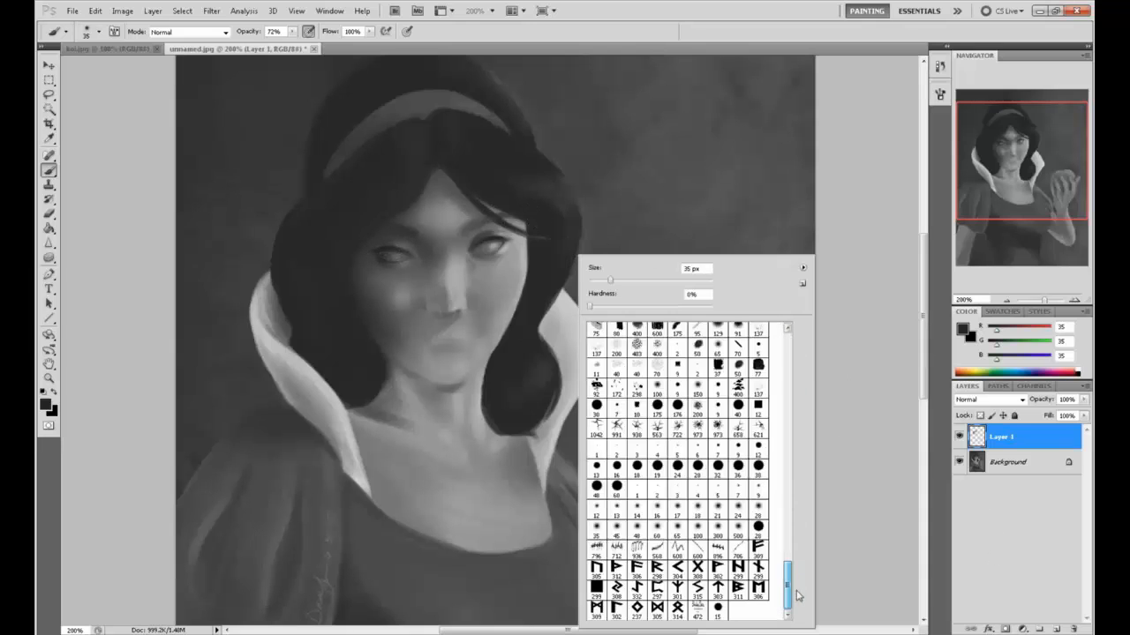
left_click(740, 448)
left_click(861, 424)
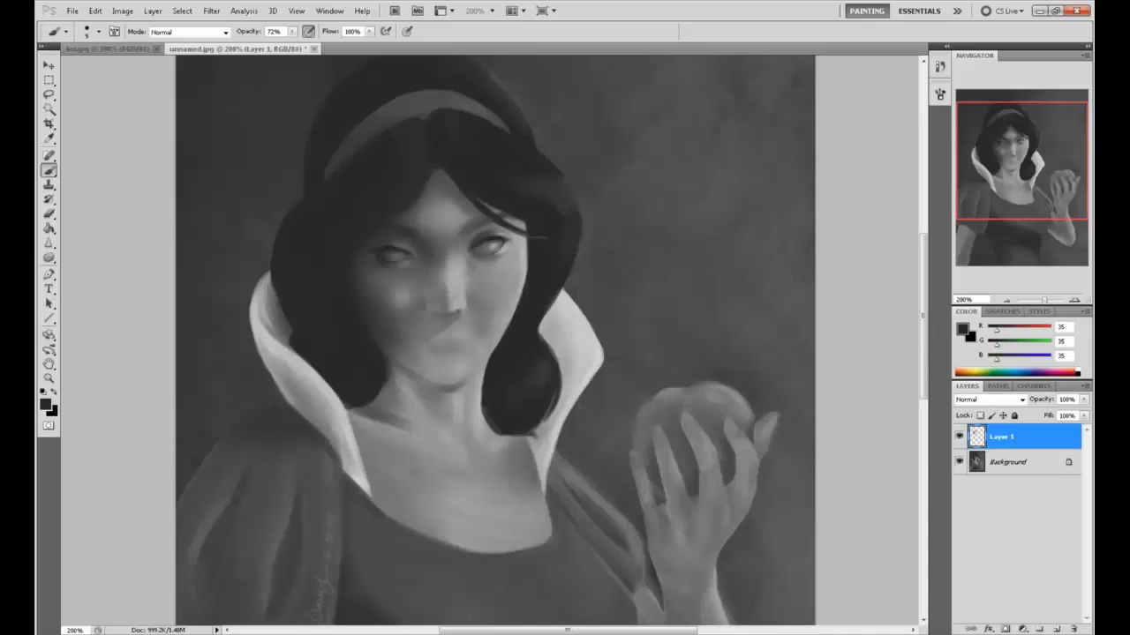
left_click(1053, 630)
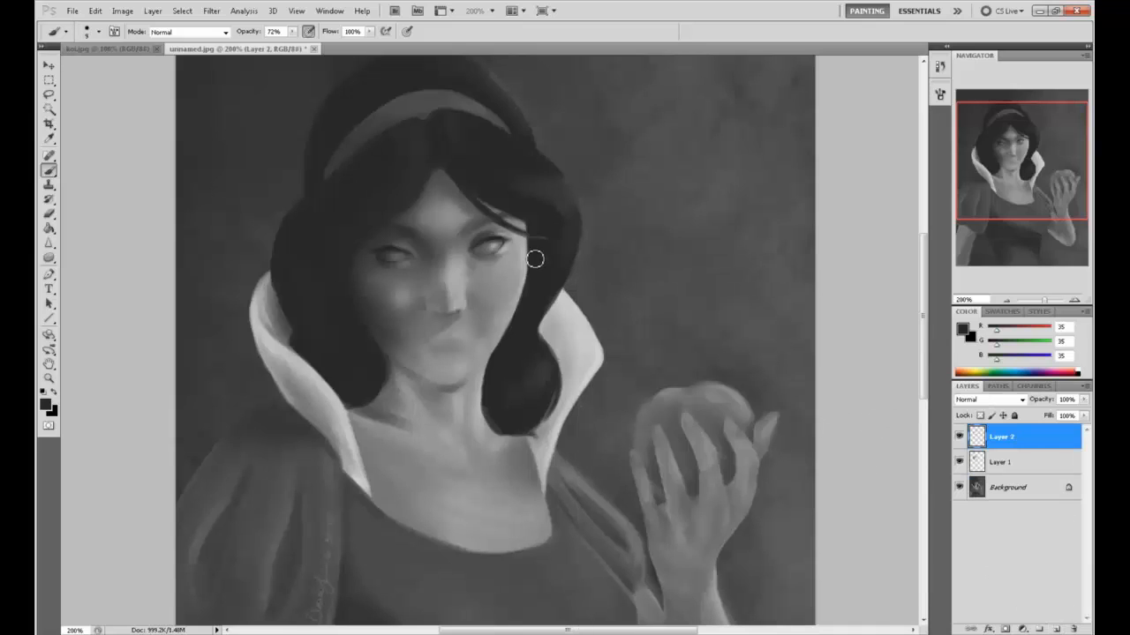
Step: Test a dark 15 px dab on the backdrop, undo it, and raise the brush opacity to 100%
mouse_move(507, 254)
left_mouse_down()
mouse_move(487, 236)
mouse_move(499, 251)
left_mouse_up()
left_click(695, 173)
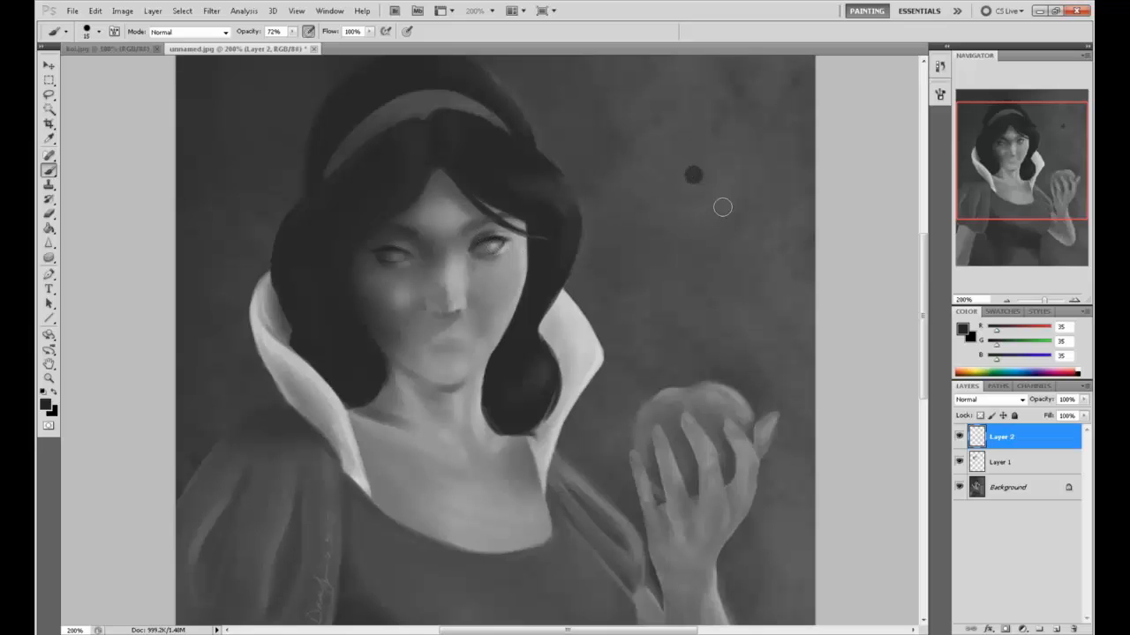
key("ctrl+z")
left_click(293, 33)
left_click_drag(296, 44, 371, 49)
left_click(672, 230)
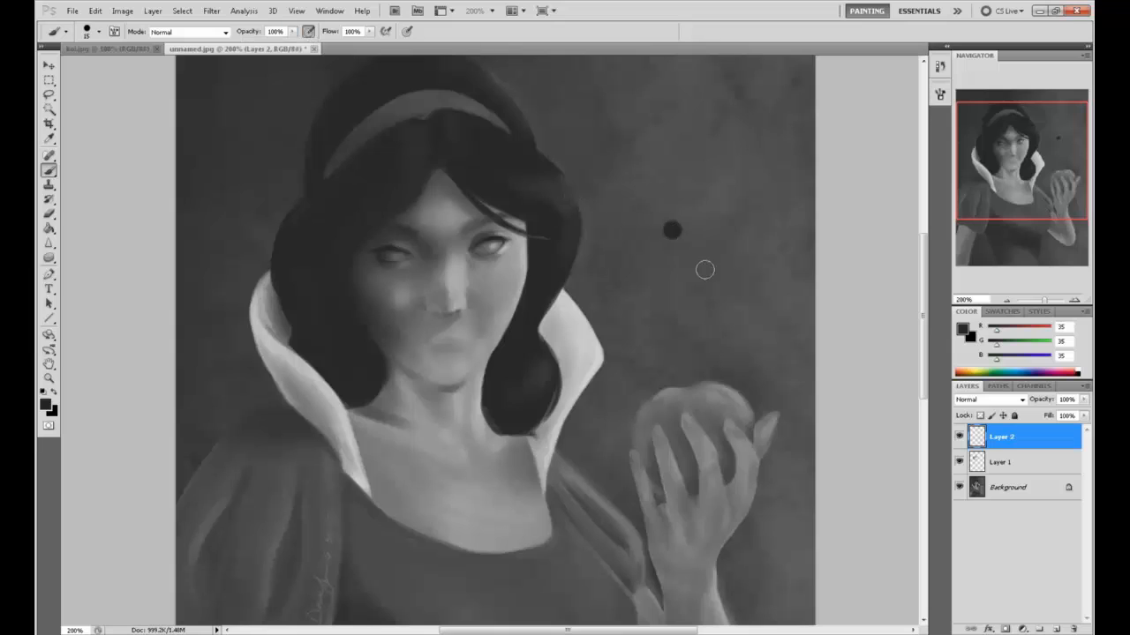
key("ctrl+z")
left_click(673, 172)
key("ctrl+z")
left_click(639, 160)
key("ctrl+z")
Step: Place a round dark iris in each eye with the hard 15 px brush at 100% opacity
left_click(506, 244)
key("ctrl+z")
left_click(495, 244)
left_click(398, 255)
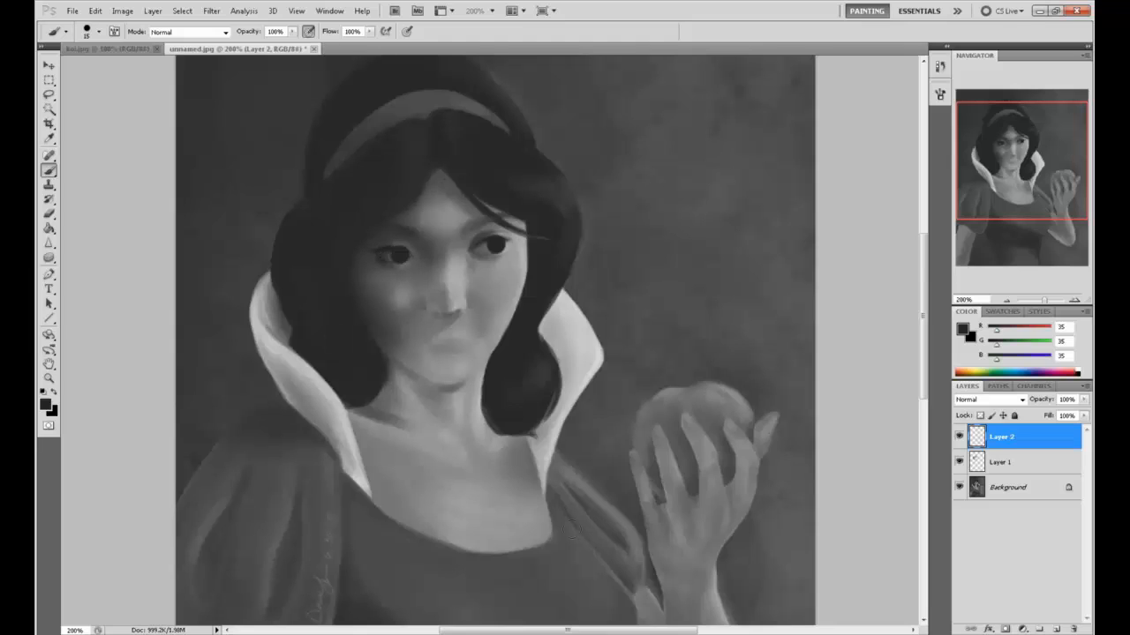
Step: Trim and soften the irises where they meet the eyelids with a small Eraser at 30% opacity
key("e")
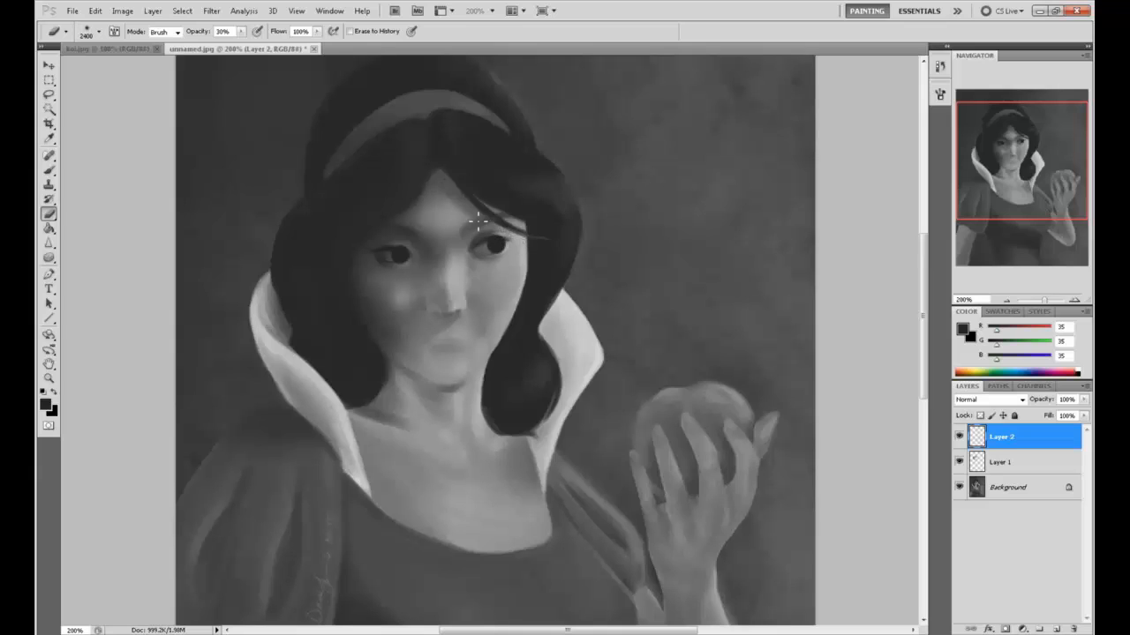
key("bracketleft")
key("bracketleft")
key("bracketleft")
key("bracketleft")
key("bracketleft")
key("bracketleft")
key("bracketleft")
key("bracketleft")
key("bracketleft")
key("bracketleft")
key("bracketleft")
key("bracketright")
key("bracketright")
key("bracketright")
Step: Lower the iris layer's fill to 74% and merge both paint layers down into the background
left_click_drag(1084, 415, 1070, 434)
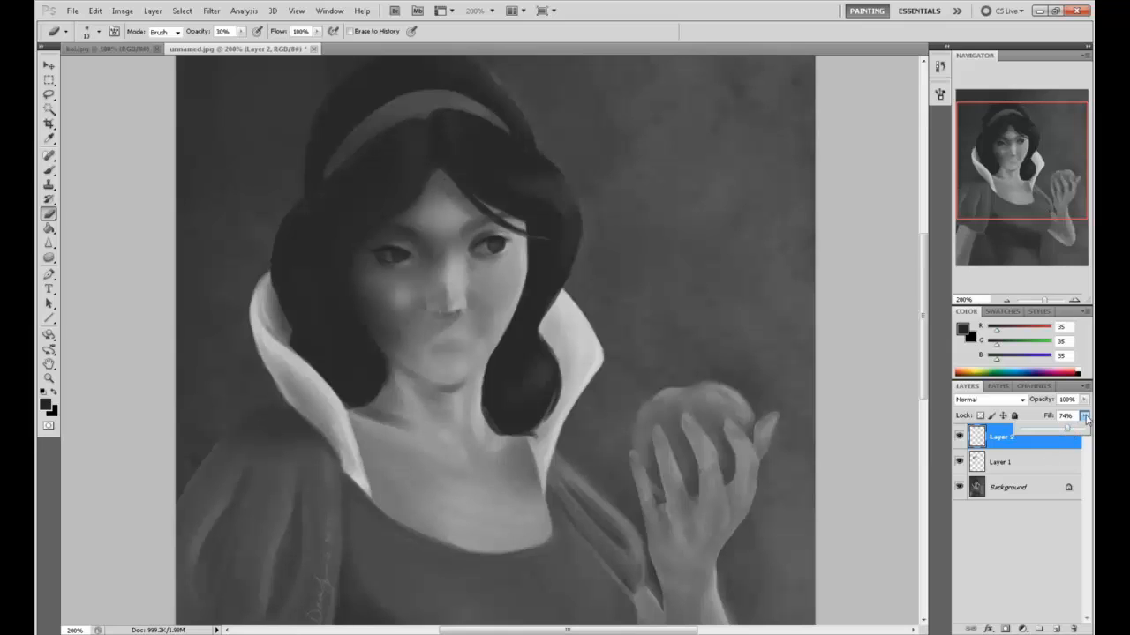
right_click(1010, 441)
right_click(1015, 461)
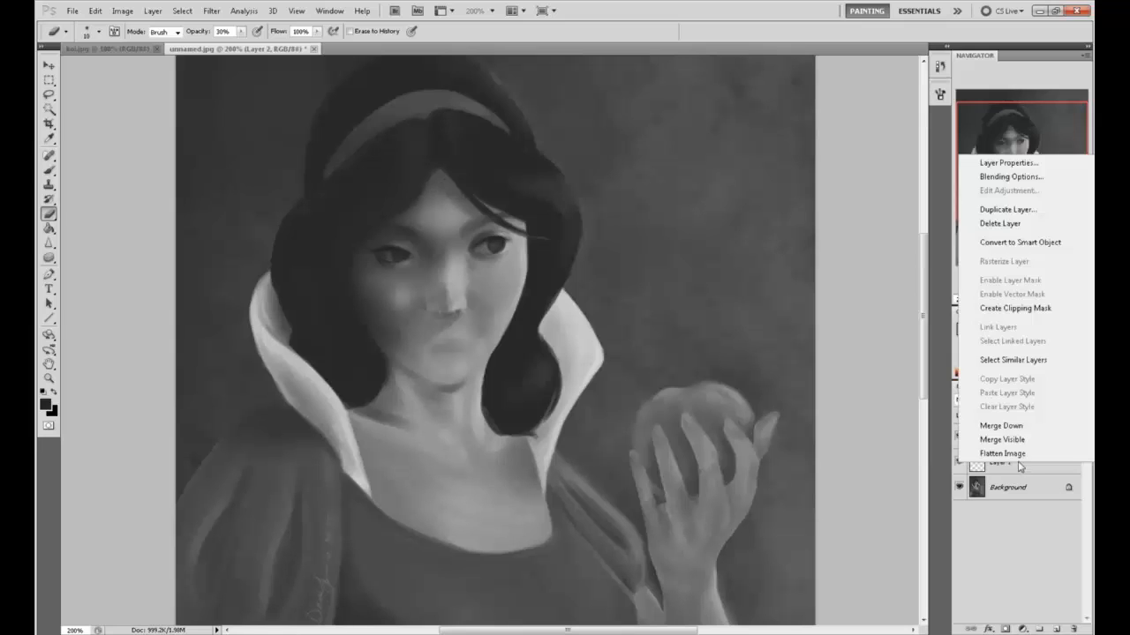
left_click(1000, 425)
right_click(1013, 441)
left_click(1014, 421)
Step: Paint black pupils inside both irises with a 5 px brush
key("b")
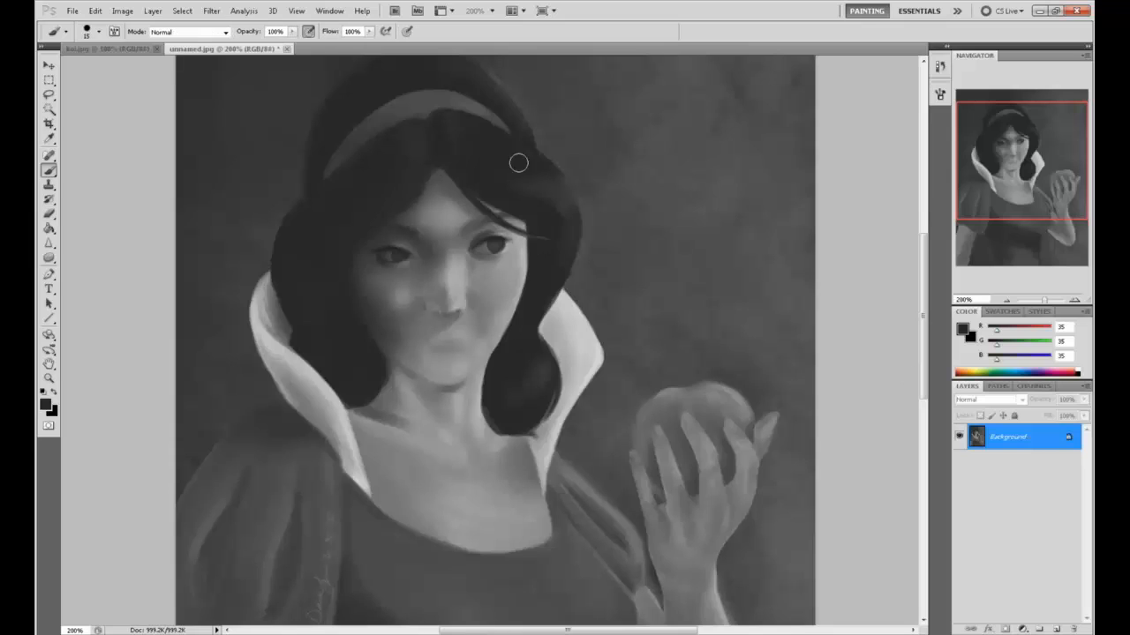
key("bracketleft")
left_click(962, 330)
left_click(965, 316)
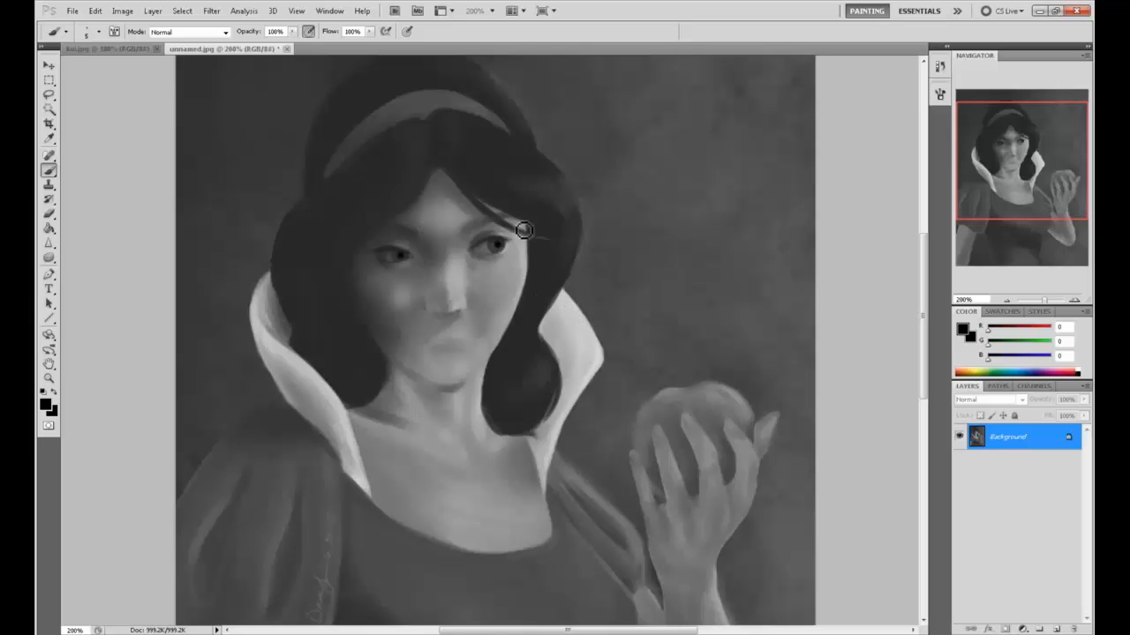
Step: Switch to a soft round brush and lower its opacity to 33%
right_click(484, 239)
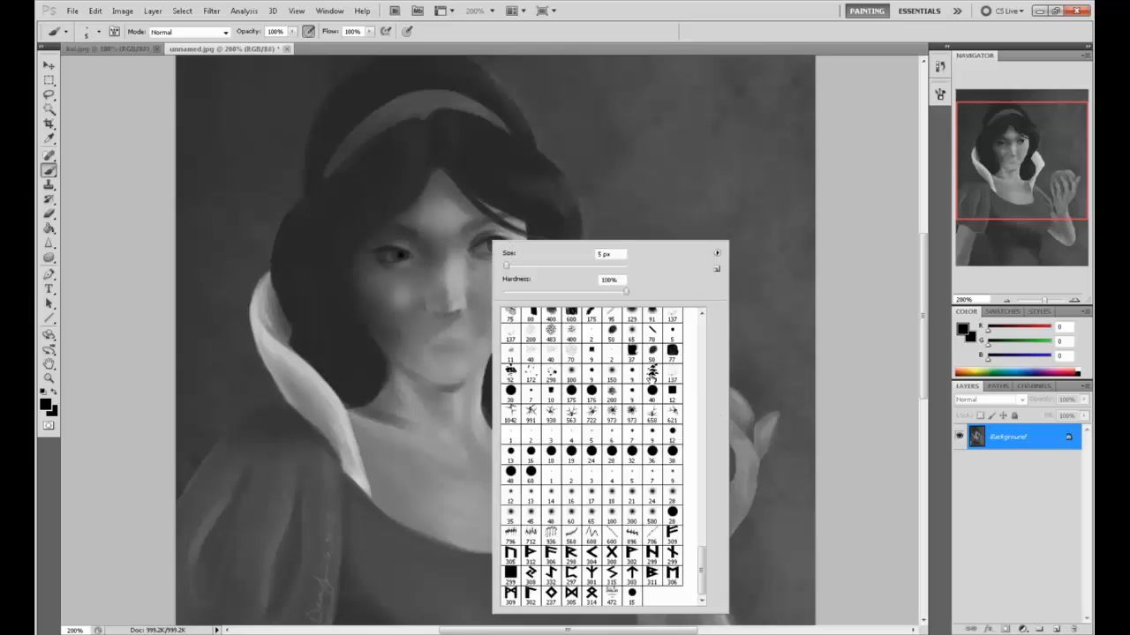
double_click(631, 330)
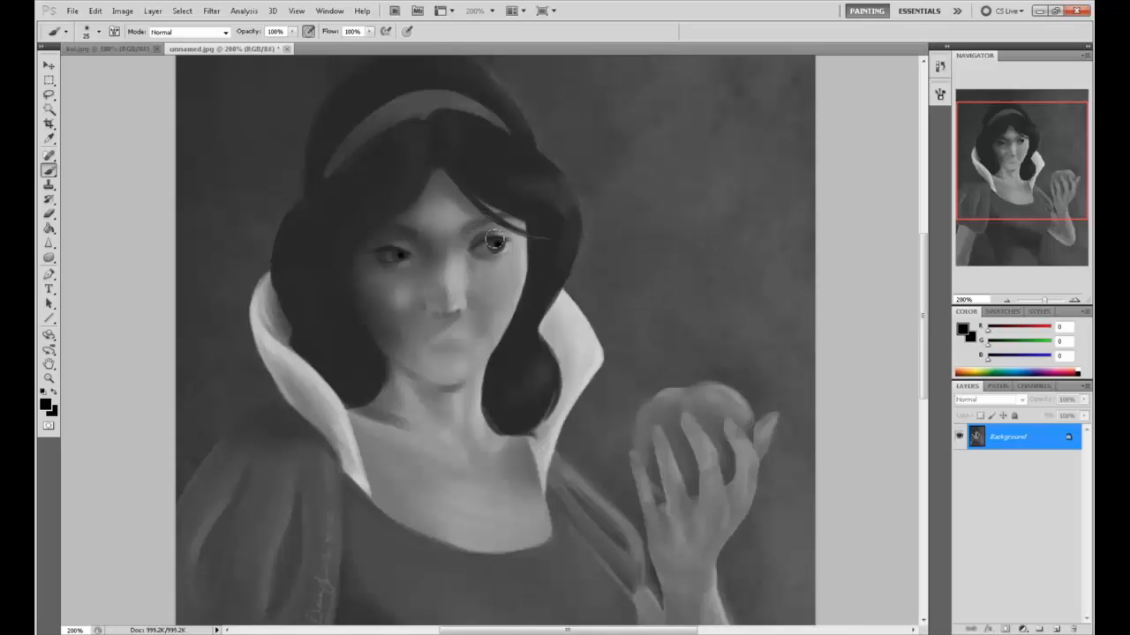
key("bracketright")
left_click(292, 31)
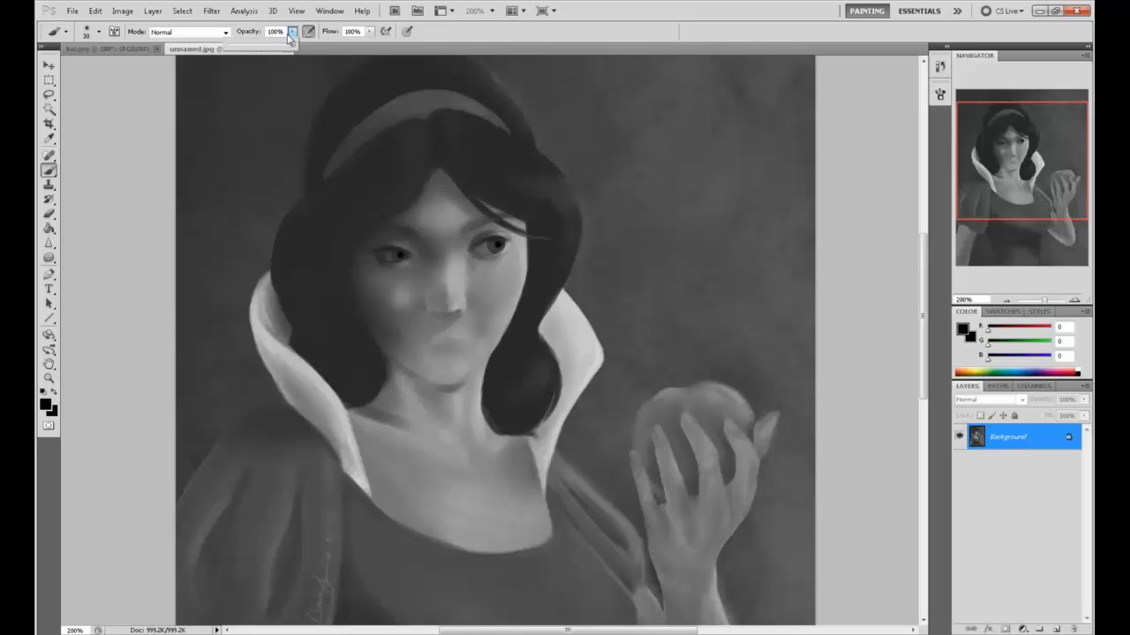
left_click_drag(289, 44, 263, 48)
left_click(480, 205)
Step: Shade the upper part of both eyes under the lids with soft black strokes
key("bracketleft")
key("bracketleft")
key("bracketleft")
left_click_drag(501, 241, 480, 252)
mouse_move(383, 250)
left_mouse_down()
mouse_move(420, 263)
mouse_move(403, 252)
left_mouse_up()
key("bracketright")
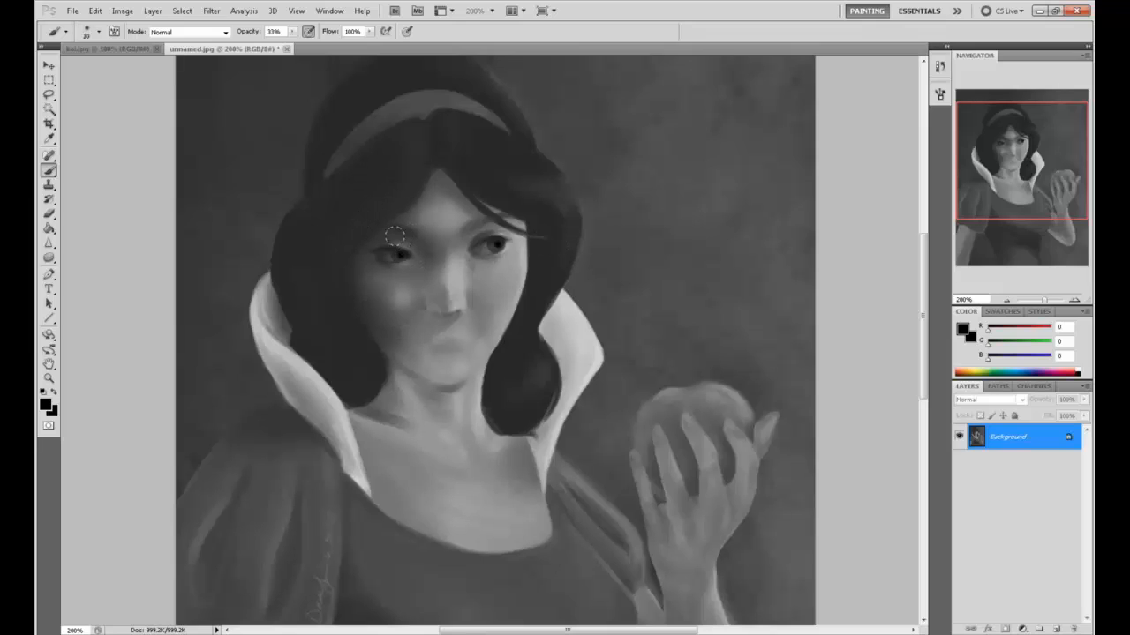
Step: Darken the inner corner of the shadowed-side eye with fine black strokes at 33% opacity
key("bracketleft")
key("bracketleft")
key("bracketleft")
key("bracketleft")
key("bracketleft")
key("bracketleft")
key("bracketleft")
key("bracketleft")
key("bracketleft")
key("bracketright")
key("bracketright")
key("bracketright")
left_click_drag(412, 259, 408, 256)
Step: Add tiny highlights to the eyes with a light grey sampled from the collar, reducing the brush to 3 px
key("bracketright")
key("bracketright")
left_click(584, 320, "alt")
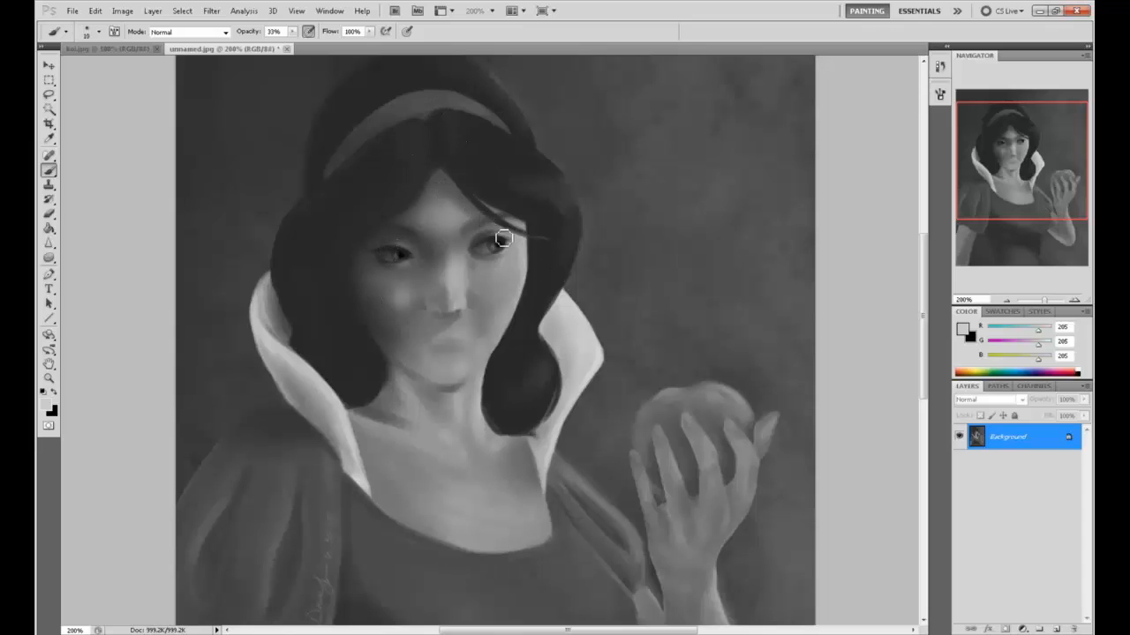
key("bracketleft")
key("bracketleft")
key("bracketleft")
key("bracketleft")
key("bracketleft")
key("bracketleft")
key("bracketleft")
Step: Sharpen the eye details with the Sharpen tool at 31% strength
left_click(49, 242)
key("bracketleft")
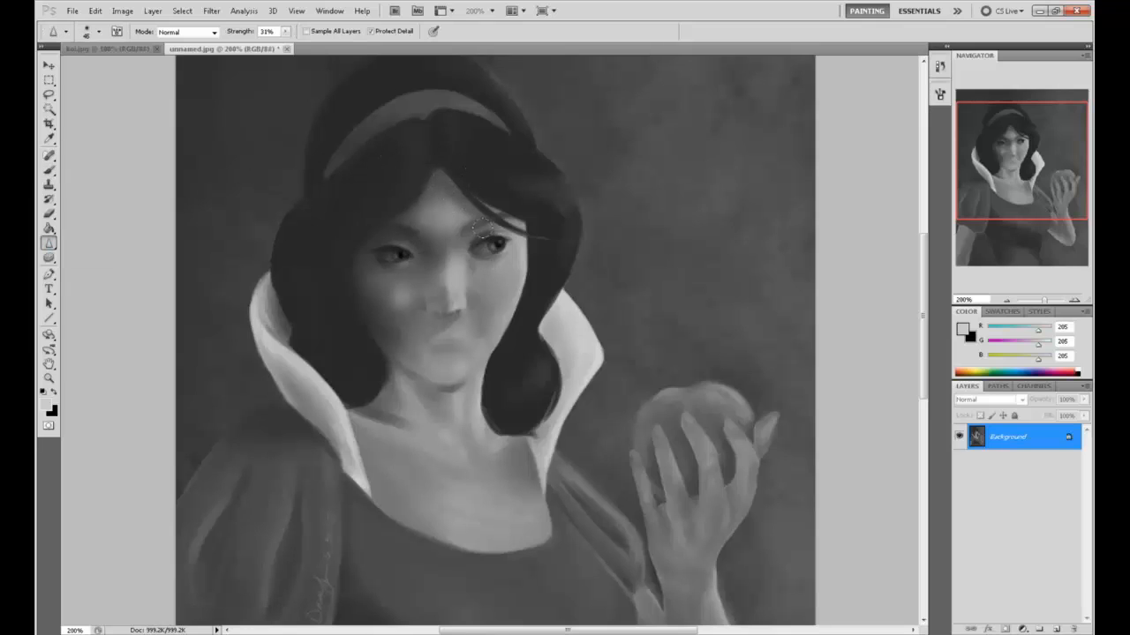
key("b")
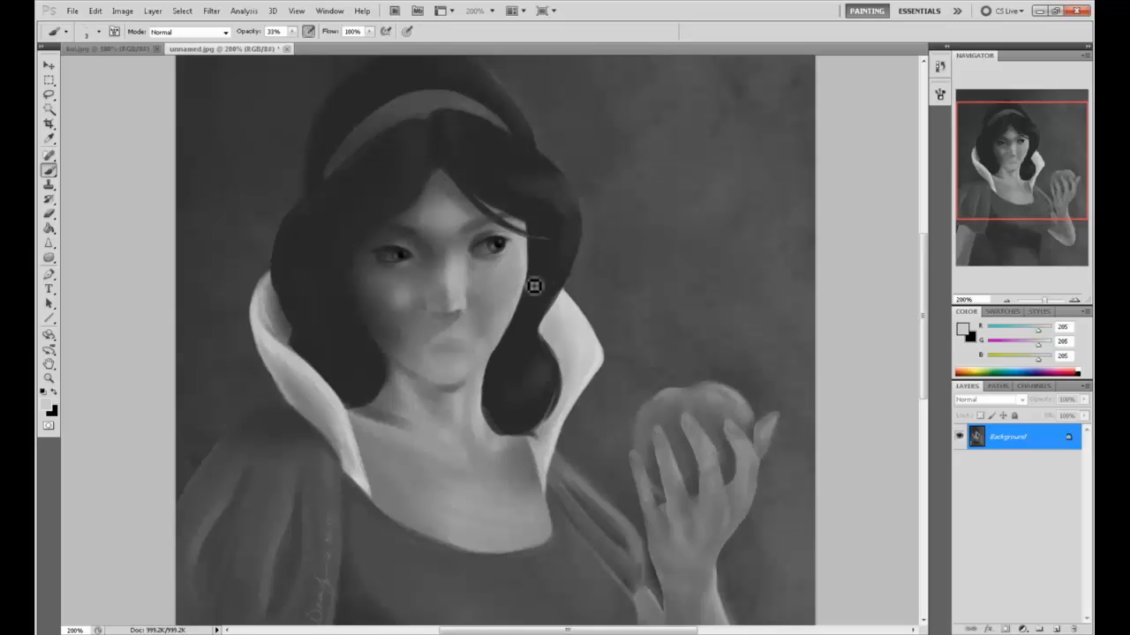
Step: Deepen the lids and sockets around both eyes with sampled dark greys, using a 15 px brush at 33% opacity
left_click(498, 246, "alt")
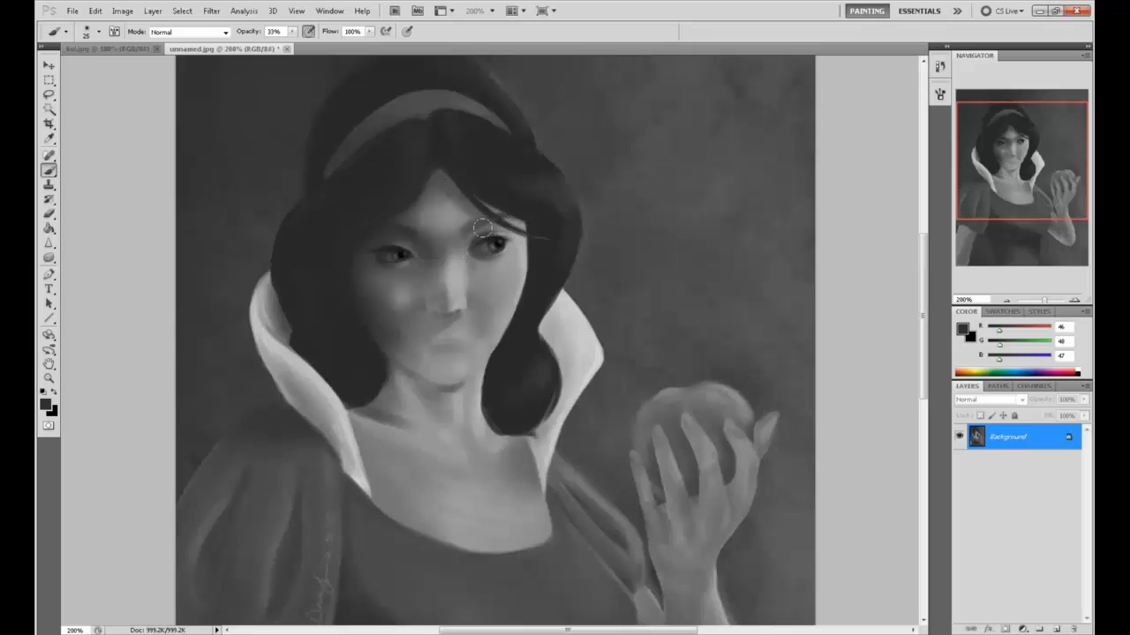
key("bracketleft")
key("bracketleft")
left_click(399, 254, "alt")
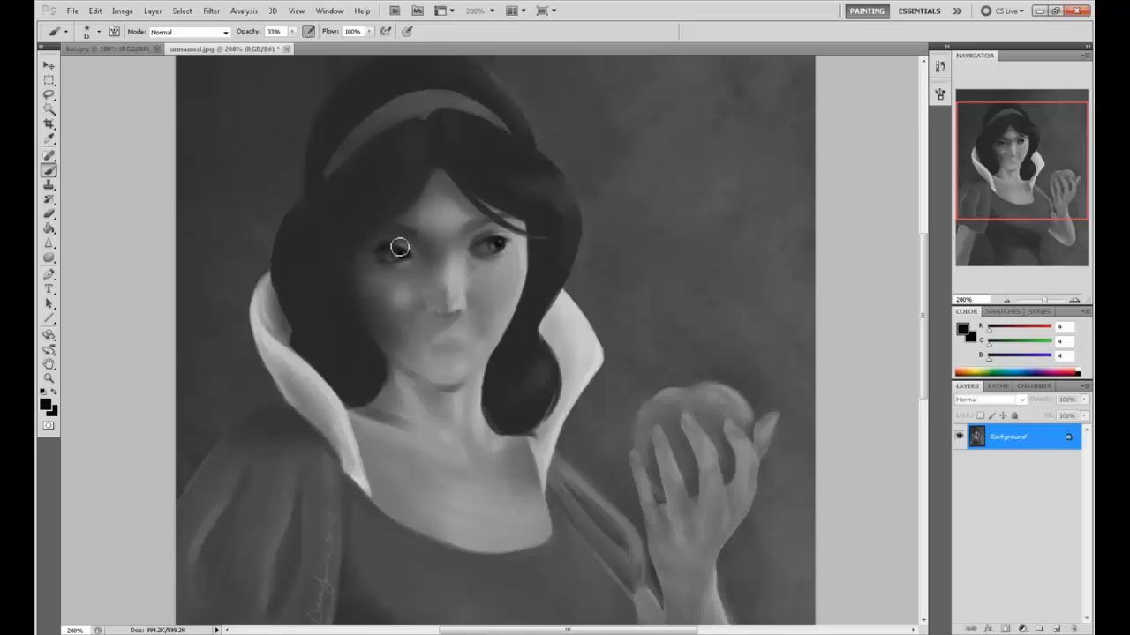
left_click(392, 235, "alt")
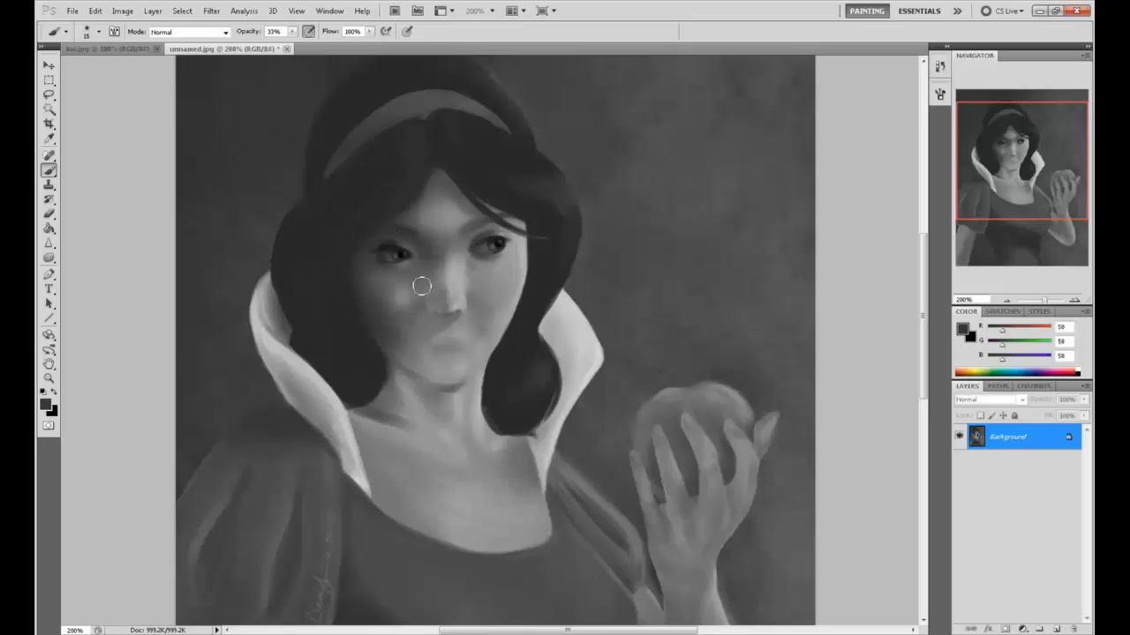
left_click(394, 244, "alt")
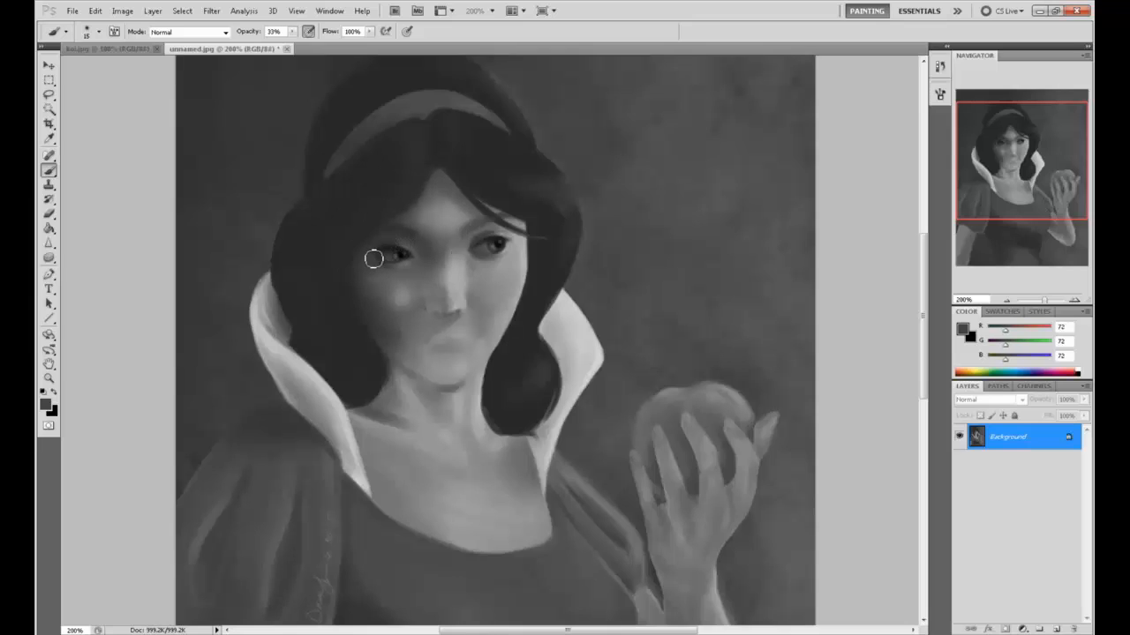
left_click(402, 254, "alt")
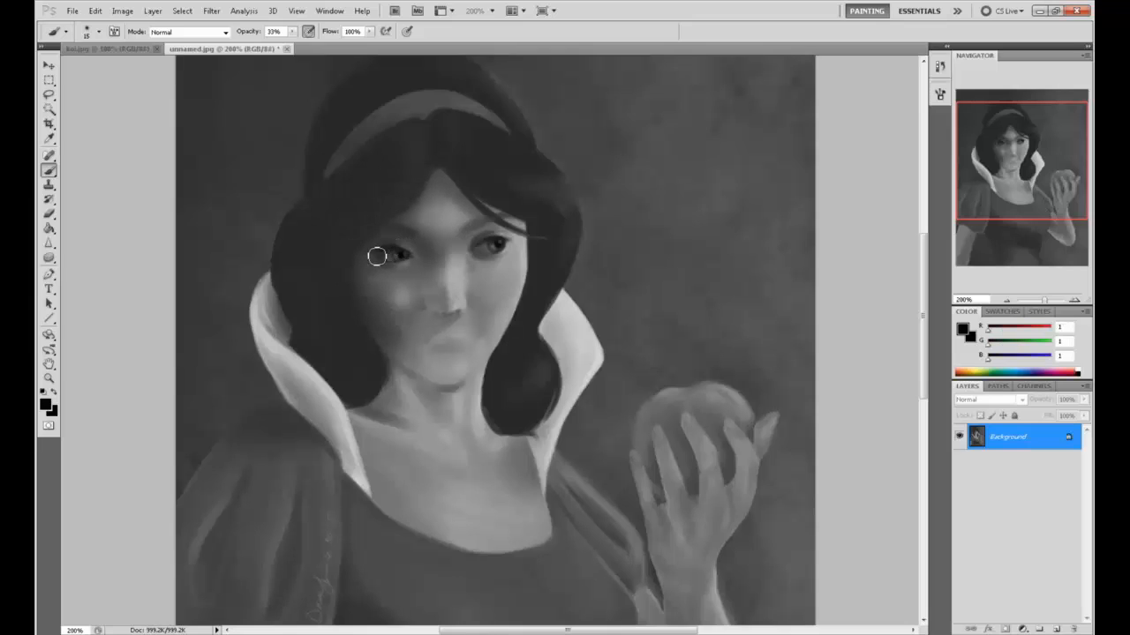
Step: Define the nose tip and nostrils with alternately sampled light and dark greys at 33% opacity
left_click(454, 308, "alt")
left_click(439, 308, "alt")
left_click(456, 305, "alt")
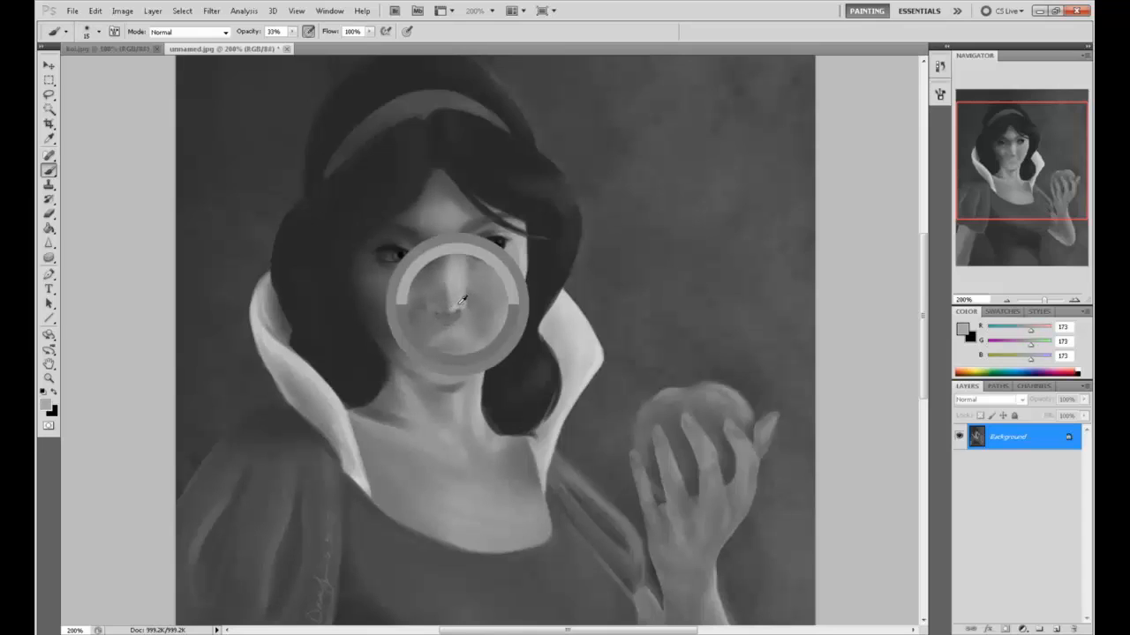
left_click(439, 310, "alt")
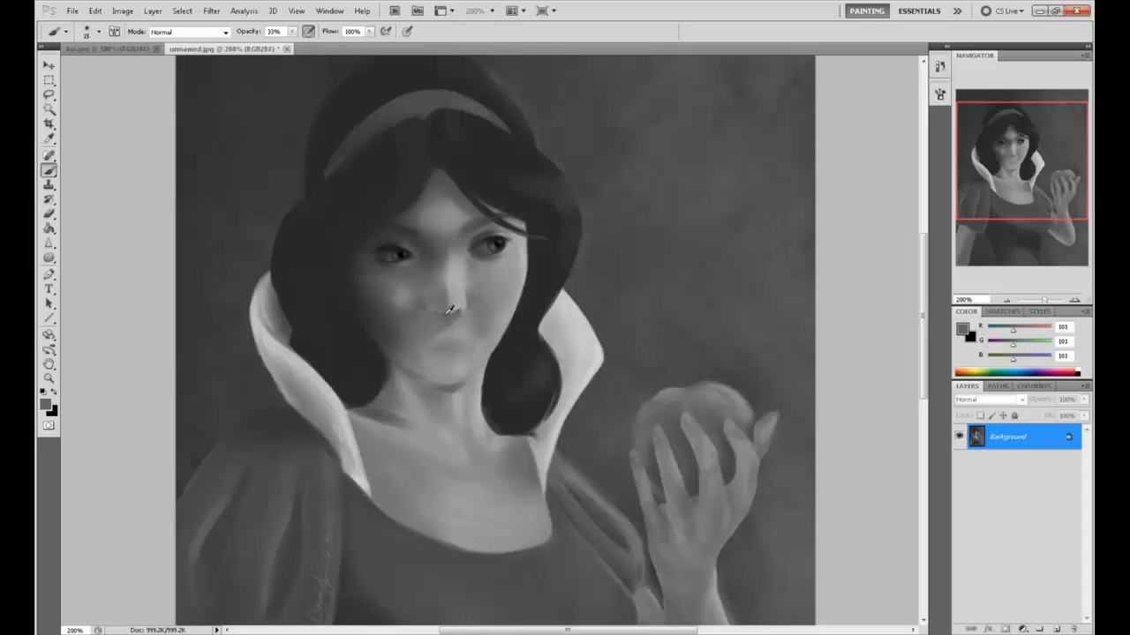
left_click(438, 308, "alt")
left_click(485, 234, "alt")
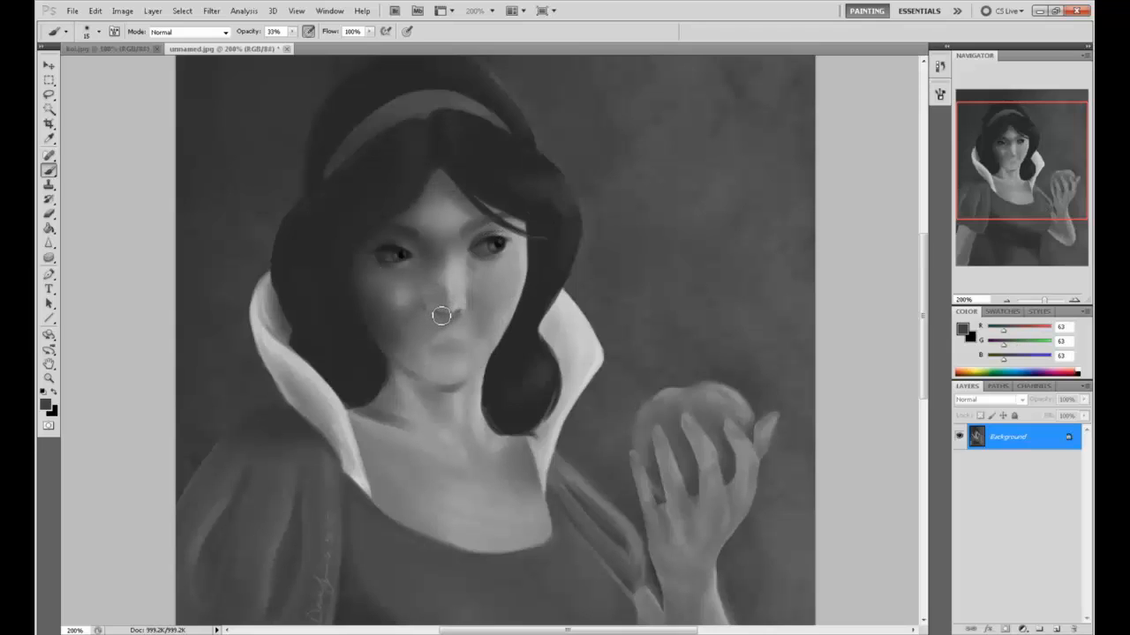
Step: Open the Liquify filter on the flattened painting
key("alt")
key("alt")
key("alt")
key("t")
key("Down")
key("Down")
key("Escape")
key("ctrl+shift+x")
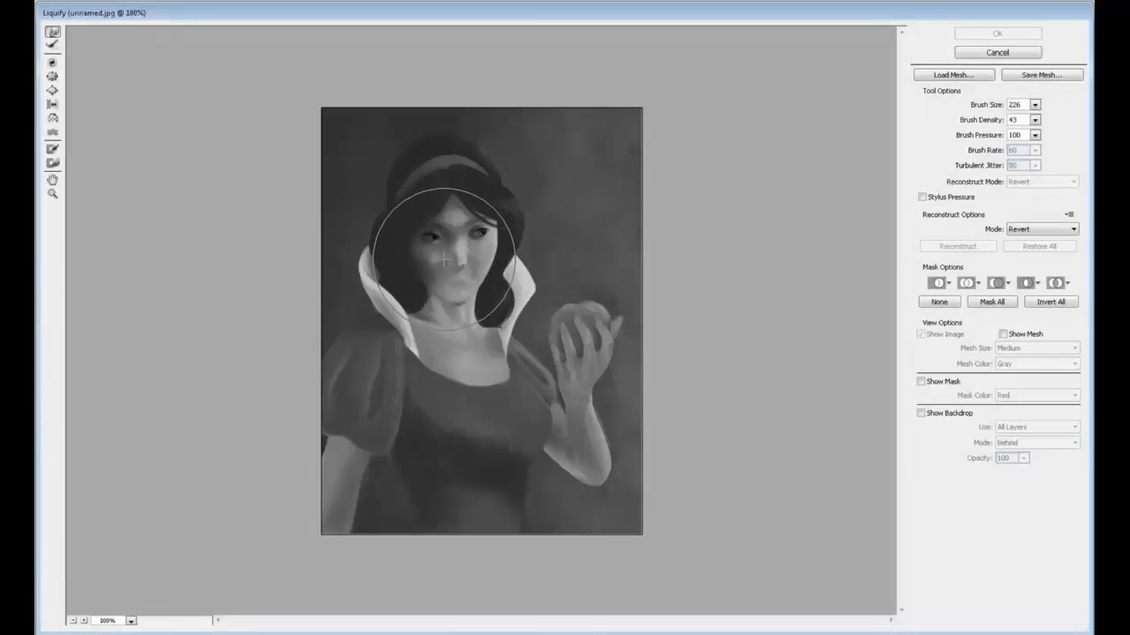
Step: Reshape the lower face around the nose, mouth and chin with Liquify warping, reducing the brush size to 86 and 42, and apply the filter
key("bracketleft")
key("bracketleft")
key("bracketleft")
key("bracketleft")
key("bracketleft")
key("bracketleft")
key("bracketleft")
key("bracketleft")
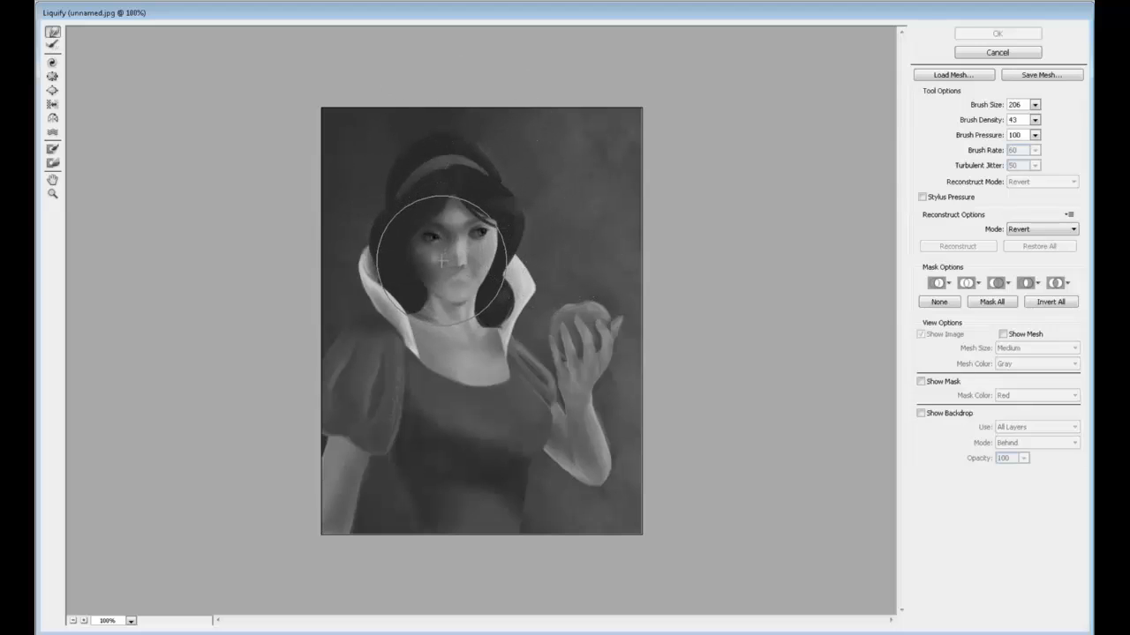
key("bracketleft")
key("bracketleft")
key("bracketleft")
key("bracketleft")
key("bracketleft")
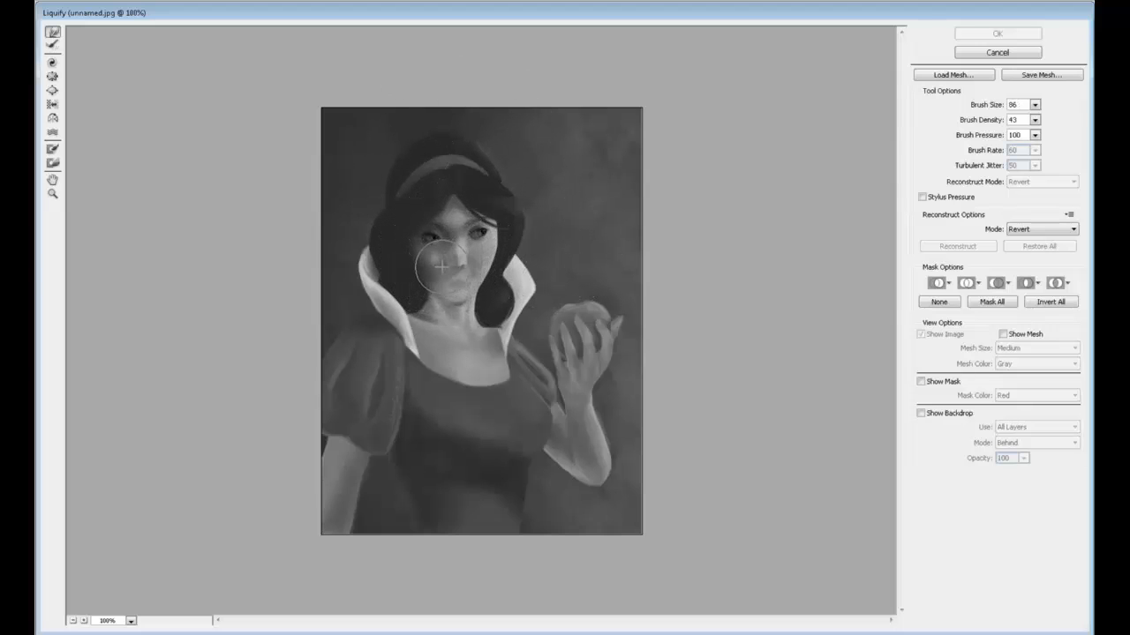
mouse_move(441, 262)
left_mouse_down()
mouse_move(484, 264)
mouse_move(490, 278)
mouse_move(476, 287)
left_mouse_up()
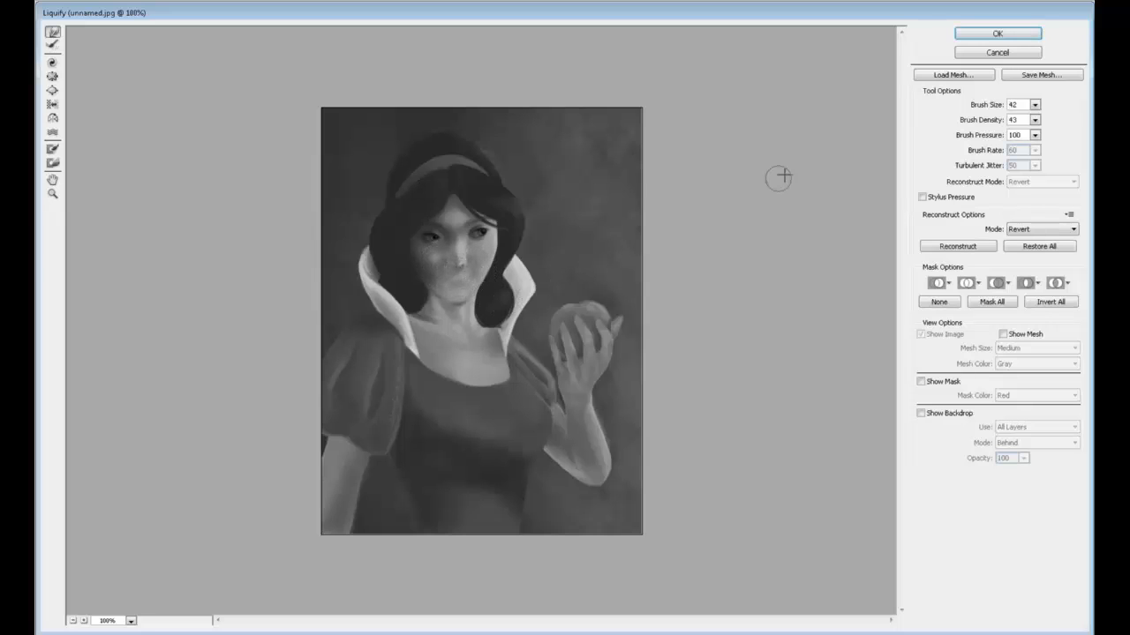
left_click(997, 34)
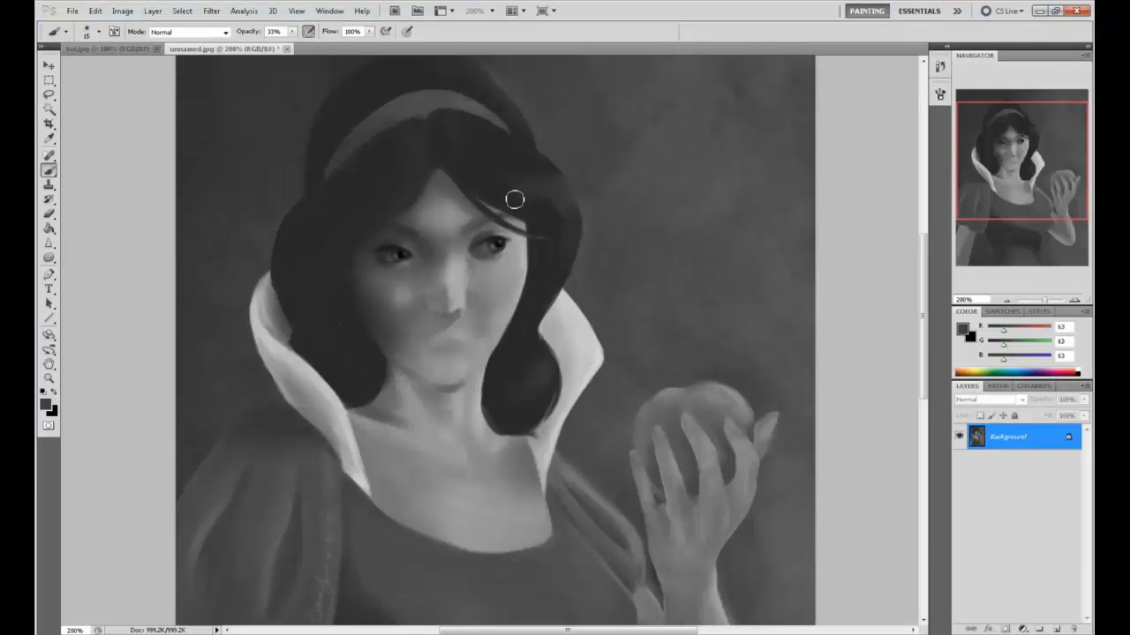
Step: Sample near-black from the eye, shrink the brush to a fine size and add a new layer above the background
left_click(331, 264, "alt")
left_click(400, 253, "alt")
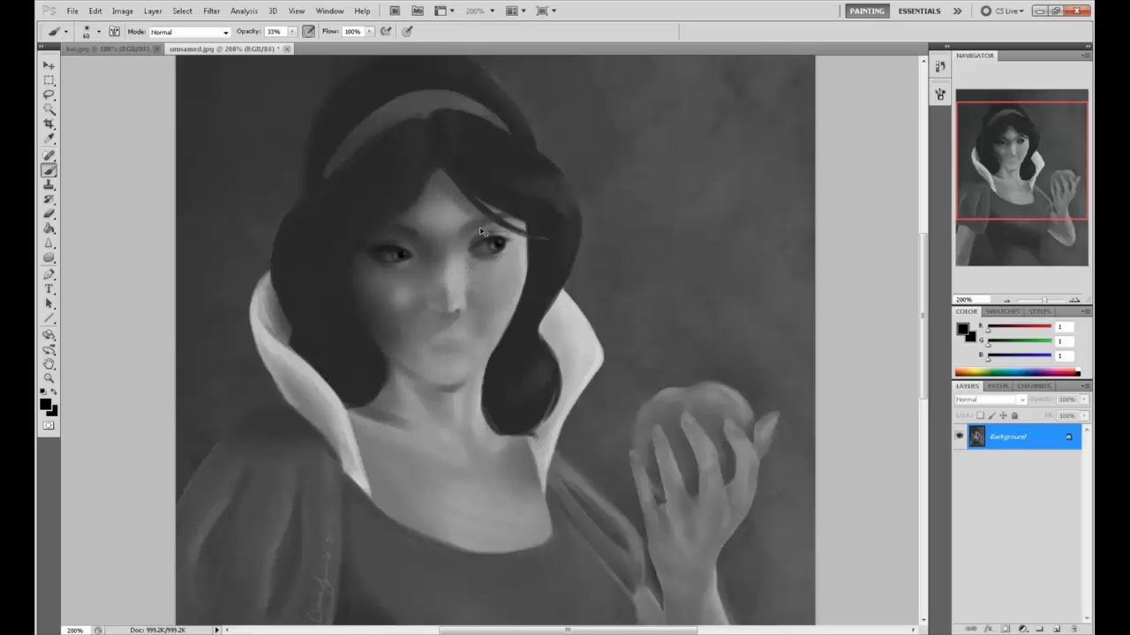
key("ctrl+minus")
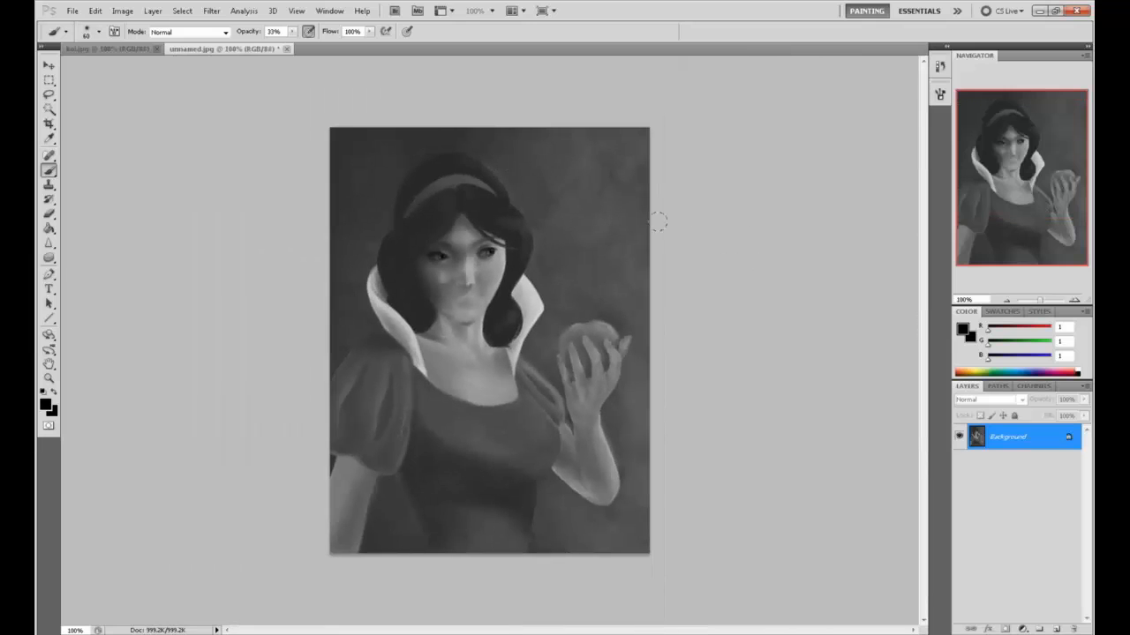
key("bracketleft")
key("bracketleft")
key("bracketleft")
key("bracketleft")
key("bracketleft")
key("bracketleft")
key("bracketleft")
left_click(1057, 629)
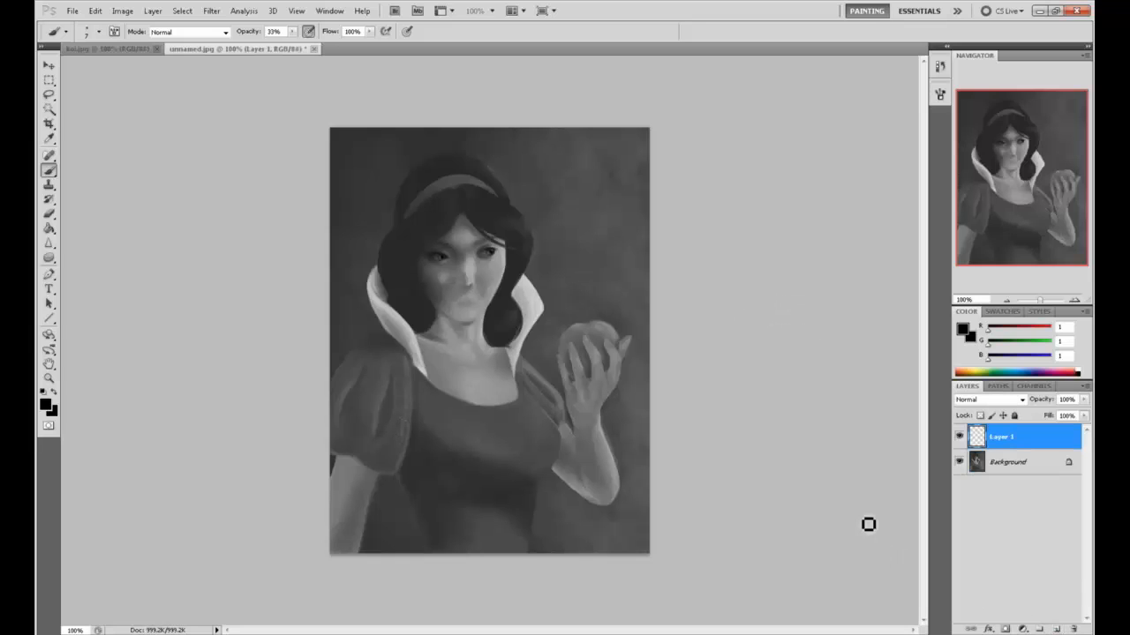
Step: Block in darker lips on the new layer with a near-black soft brush at 33% opacity
key("bracketright")
key("bracketright")
key("bracketright")
key("bracketright")
left_click_drag(468, 306, 492, 293)
key("e")
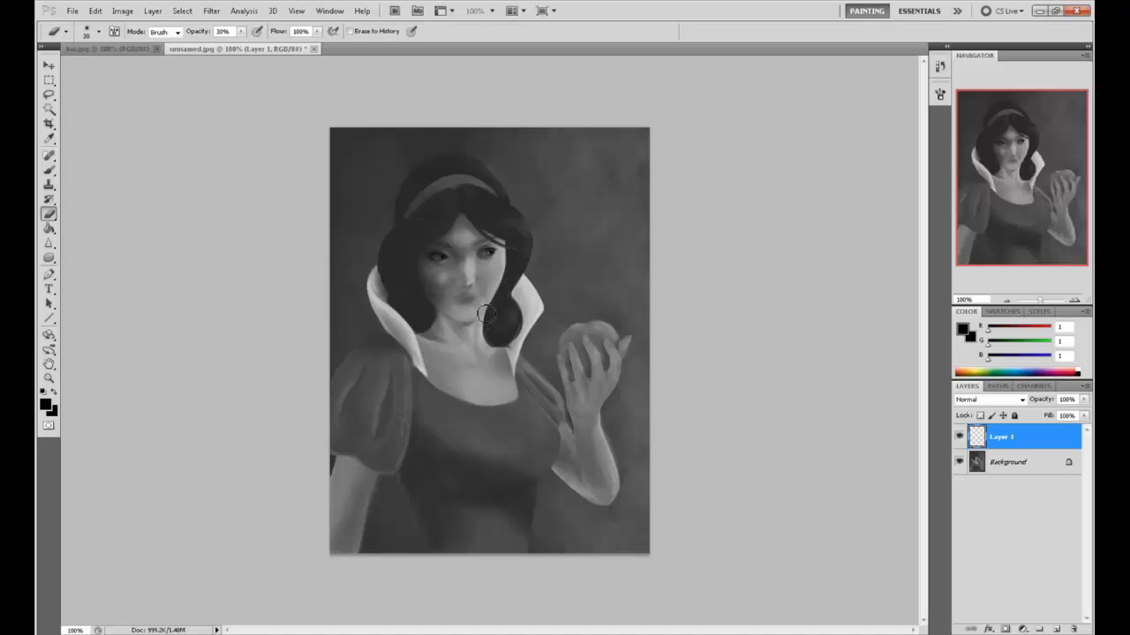
Step: Clean up the edges of the painted lips using the Eraser with an adjusted opacity and a smaller brush
left_click_drag(242, 32, 291, 44)
key("bracketleft")
key("bracketleft")
key("bracketleft")
key("bracketleft")
key("bracketleft")
key("bracketleft")
key("bracketleft")
key("ctrl+plus")
Step: Fill the lips with a sampled mid grey and darken the line between them with near-black at 33% opacity
key("b")
left_click(448, 248, "alt")
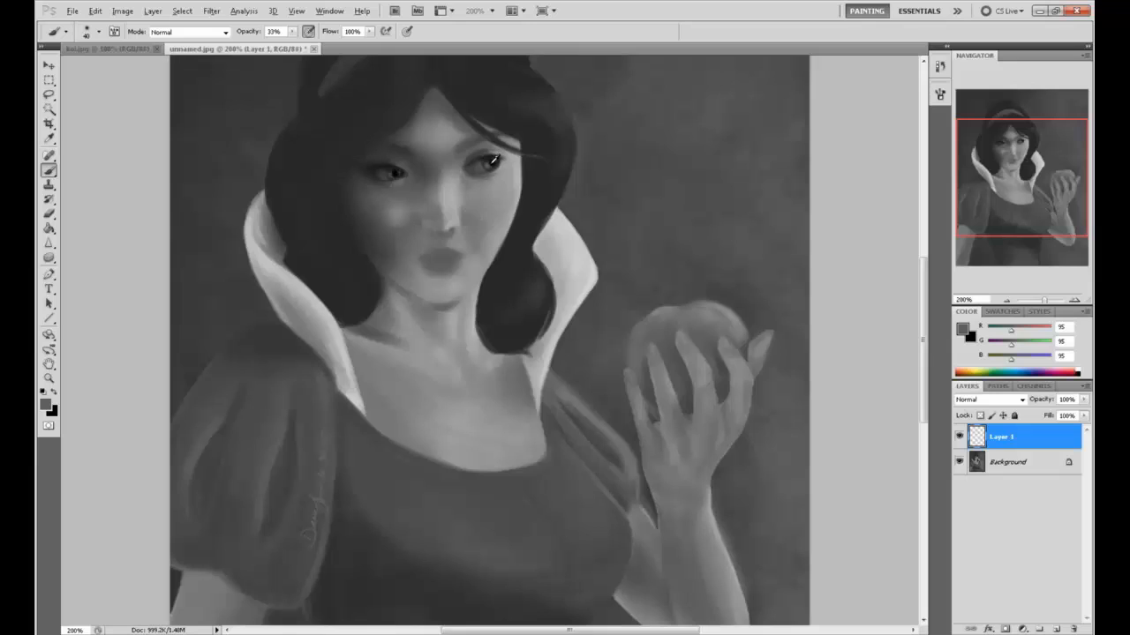
left_click(492, 162, "alt")
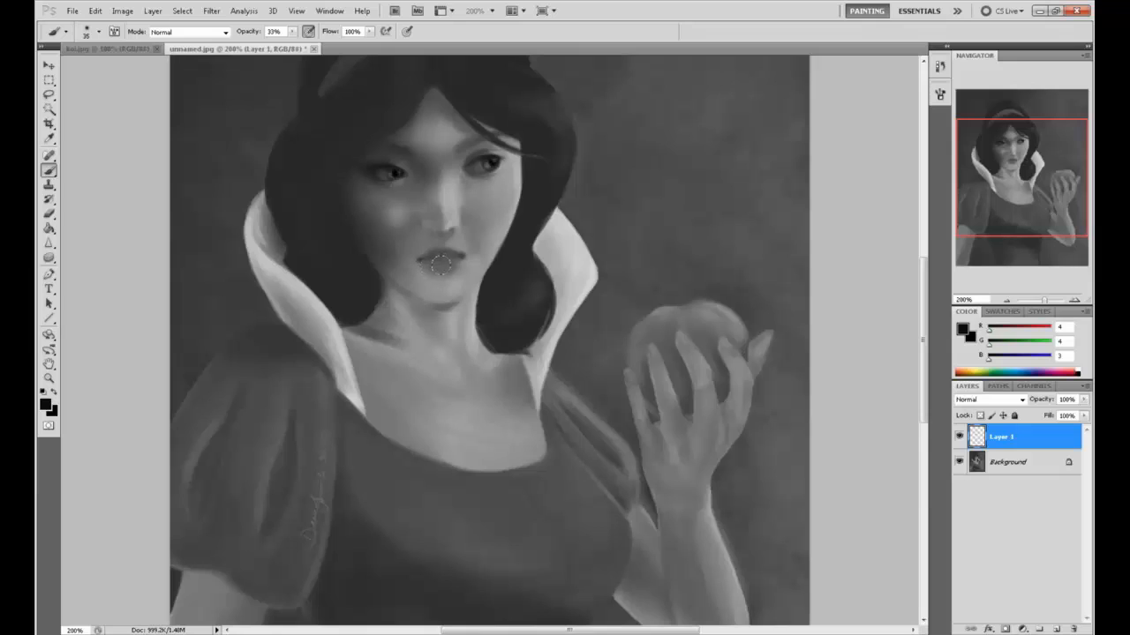
left_click_drag(410, 278, 403, 262)
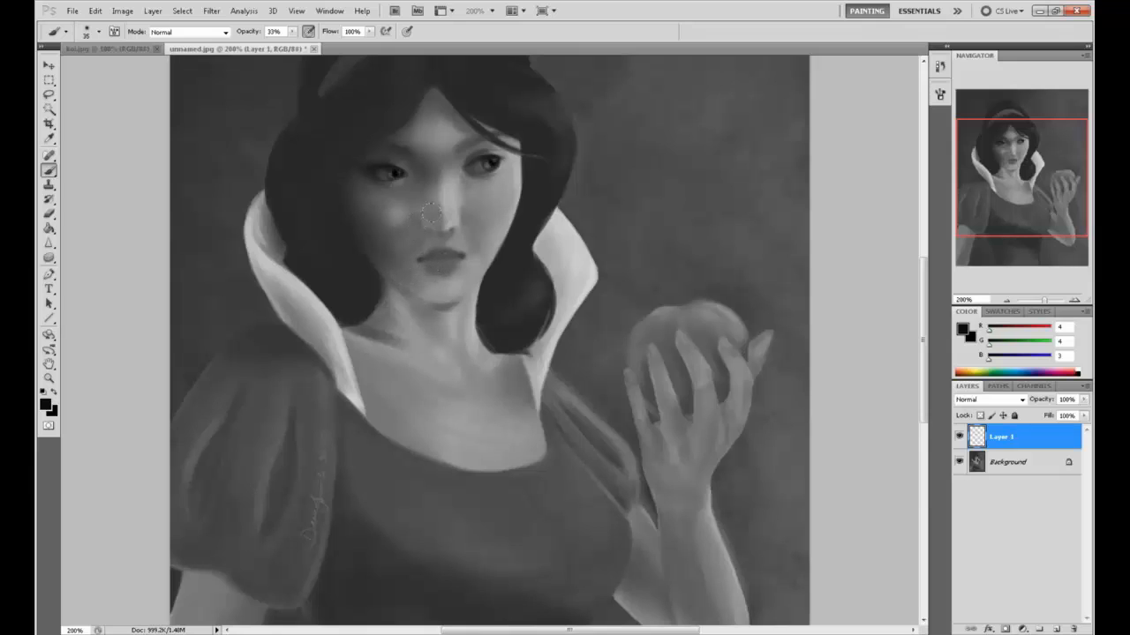
key("ctrl+z")
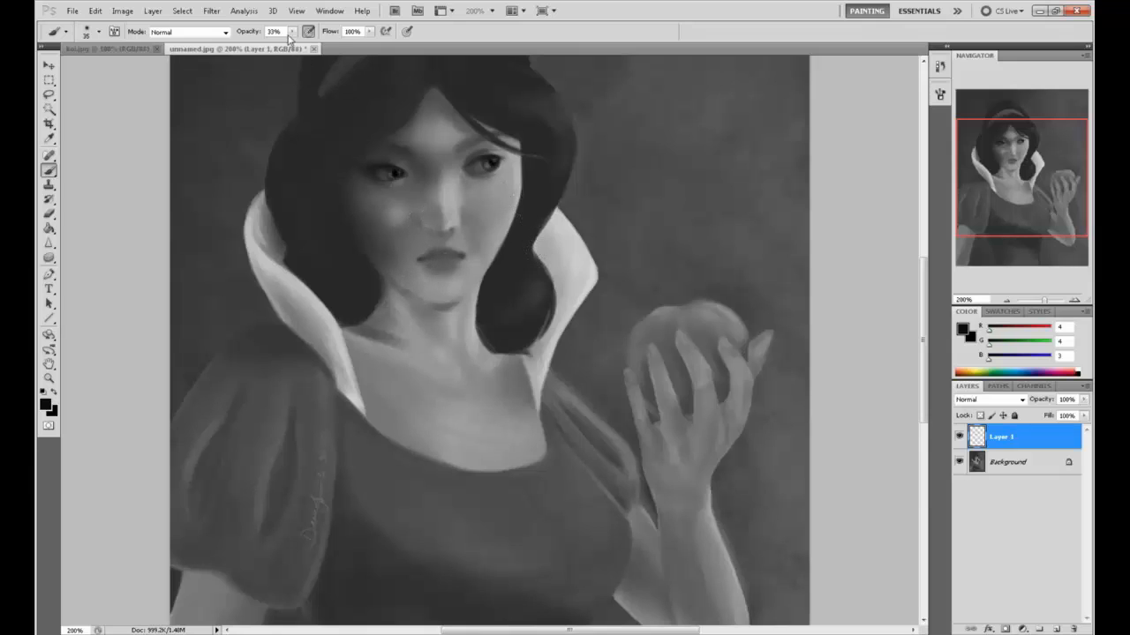
Step: Refine the shading of the mouth and the nose area with sampled dark and light greys at 20% brush opacity
left_click_drag(291, 33, 286, 45)
left_click(417, 238)
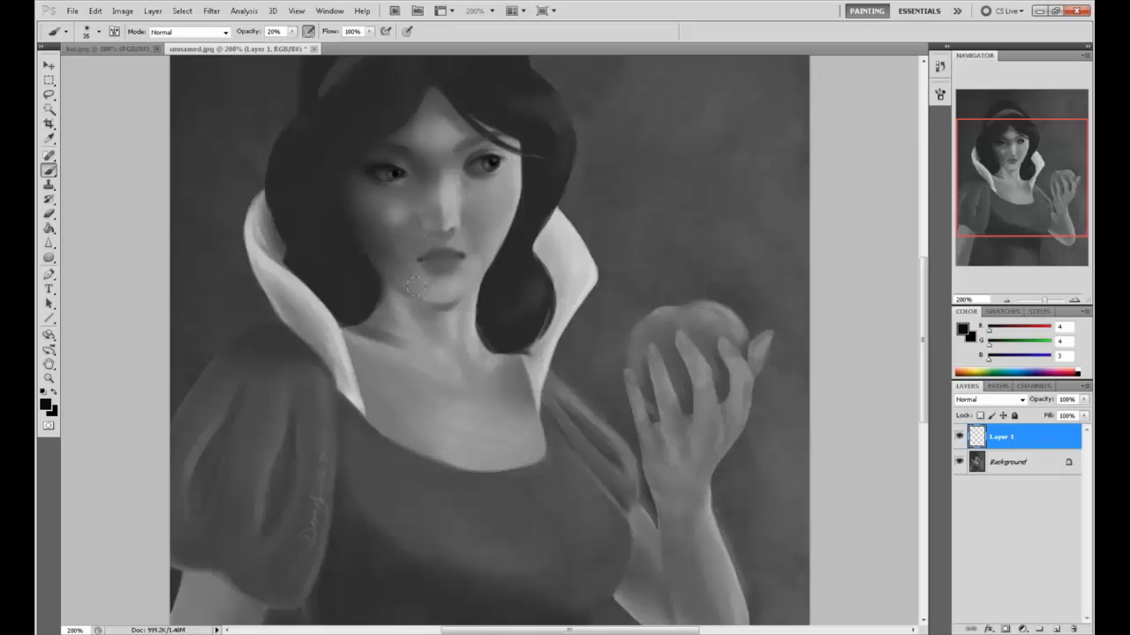
left_click(412, 281, "alt")
left_click(490, 161, "alt")
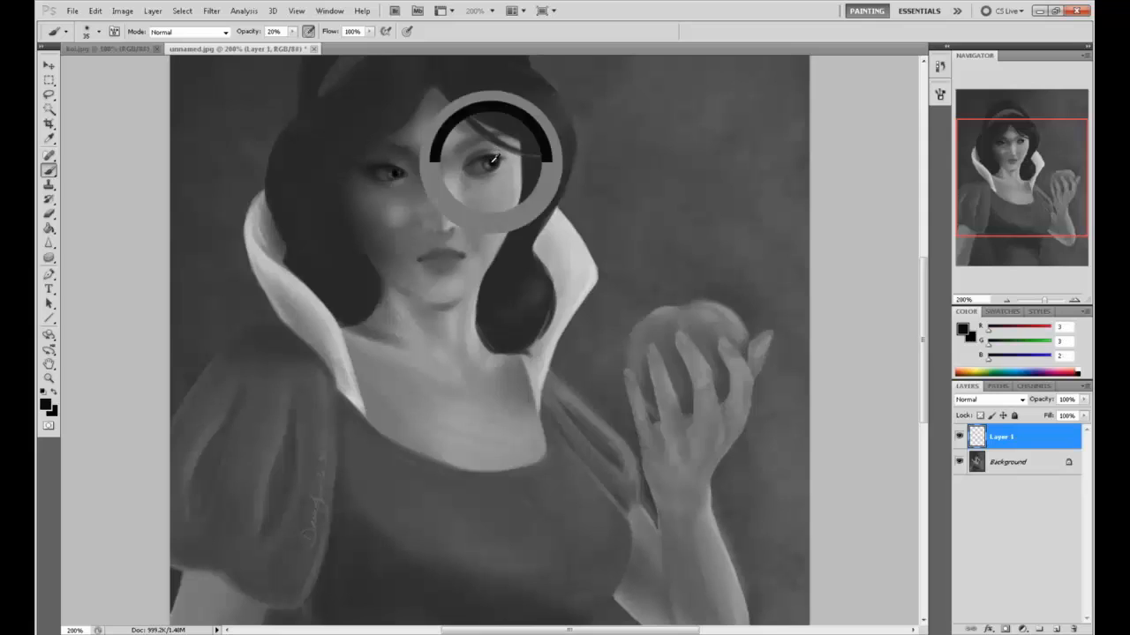
left_click(449, 259, "alt")
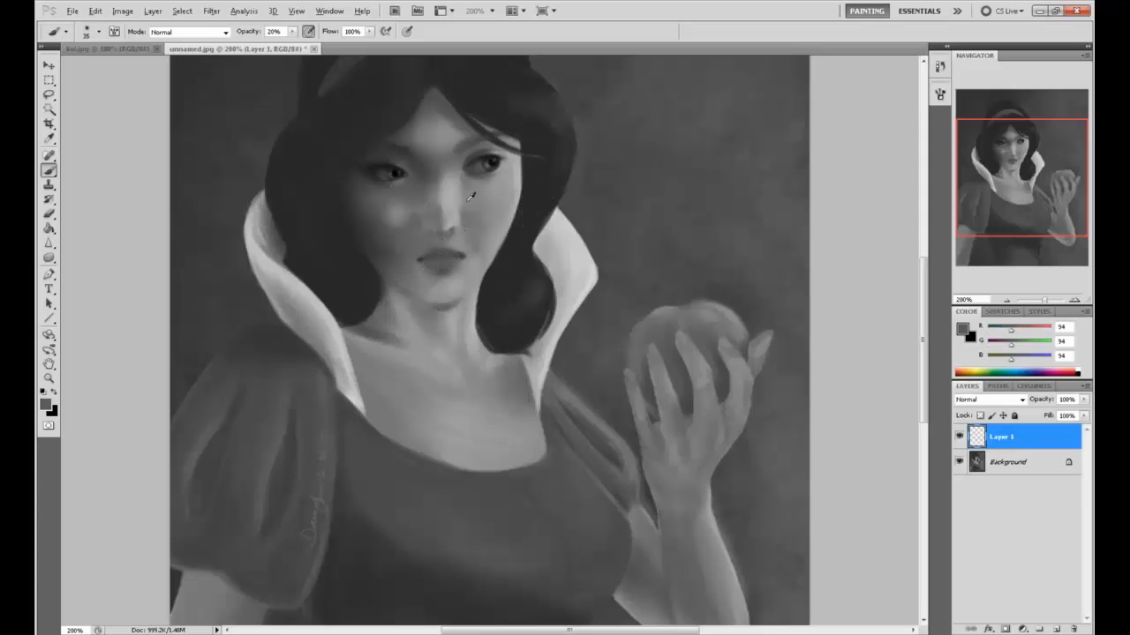
left_click(450, 238, "alt")
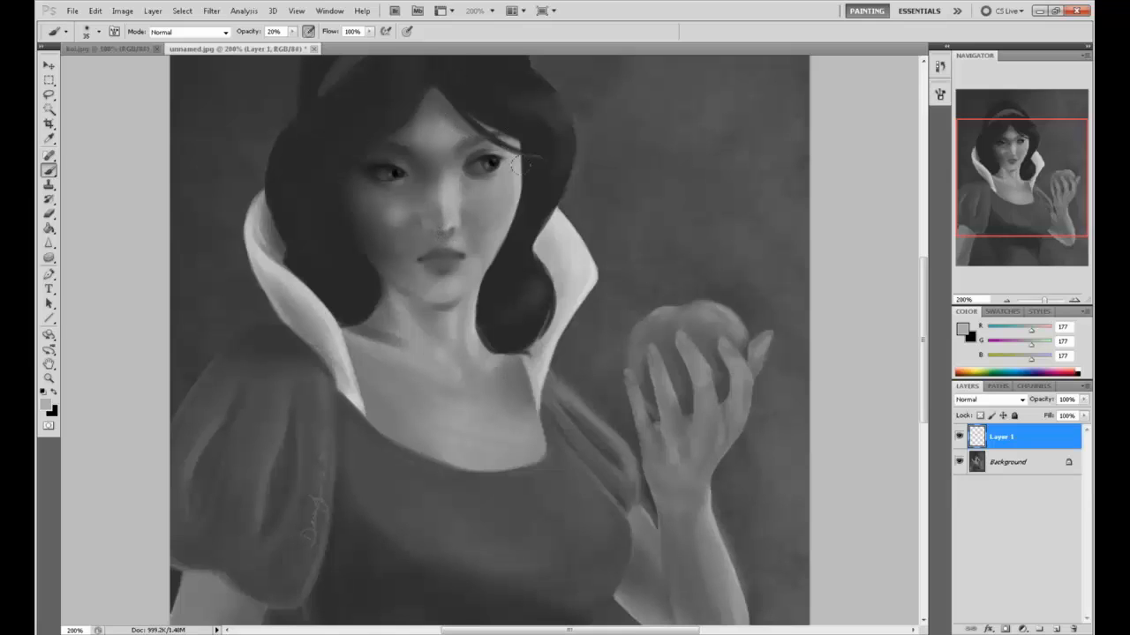
left_click(459, 215, "alt")
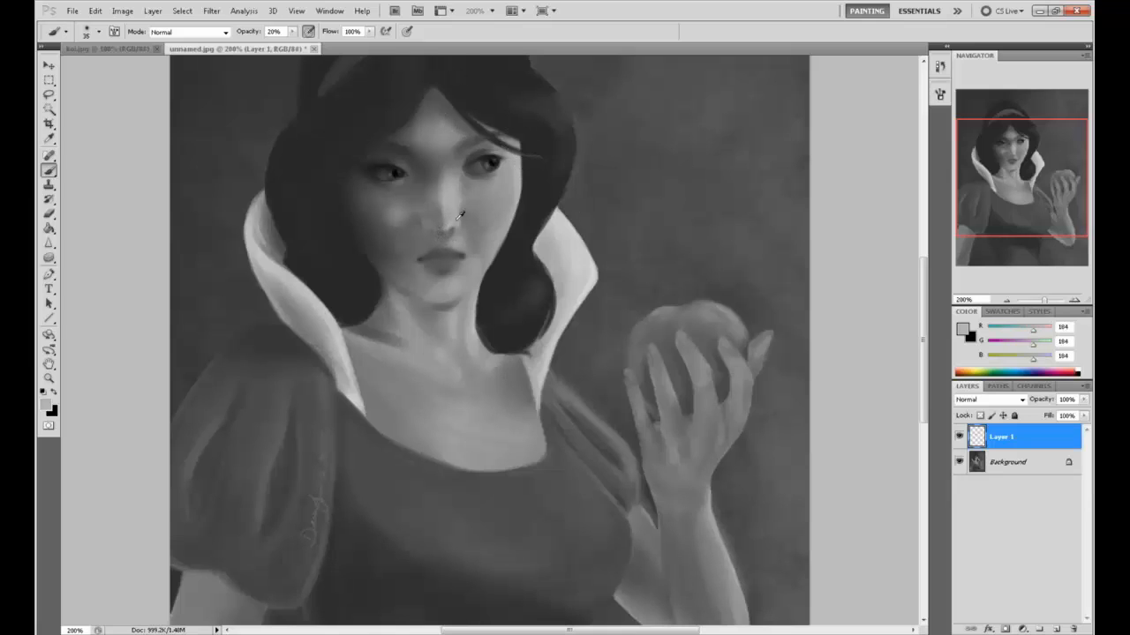
Step: Darken the hair edge from the temple to the jaw with sampled dark grey, using a 50 px brush at 51% opacity
left_click(521, 189, "alt")
key("ctrl+minus")
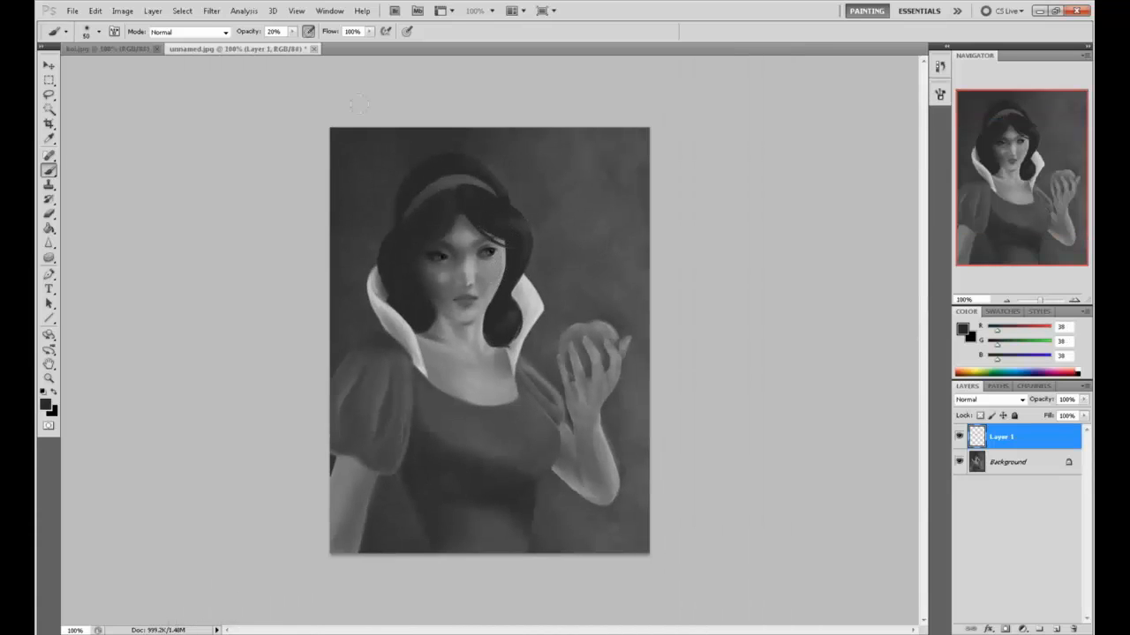
left_click_drag(292, 31, 323, 57)
left_click(506, 231, "alt")
mouse_move(499, 241)
left_mouse_down()
mouse_move(506, 274)
mouse_move(489, 221)
mouse_move(491, 311)
mouse_move(513, 238)
mouse_move(503, 300)
mouse_move(513, 268)
mouse_move(507, 293)
mouse_move(509, 237)
mouse_move(489, 327)
left_mouse_up()
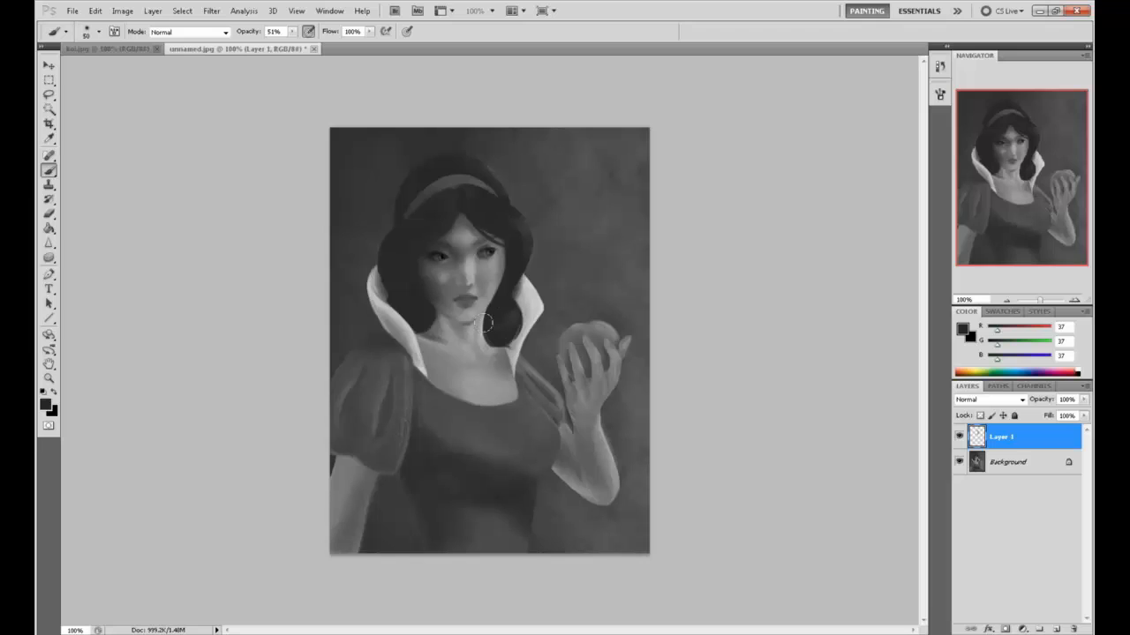
Step: Touch up the forehead below the hairline with a sampled light grey at 51% opacity, adjusting the brush size
left_click(449, 231, "alt")
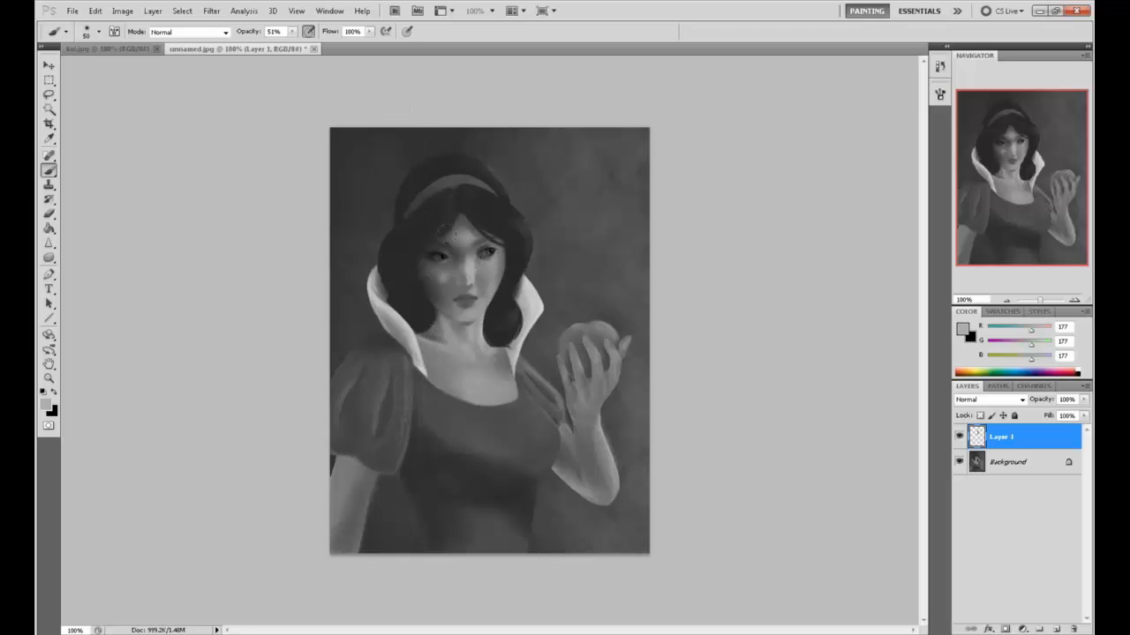
key("bracketleft")
key("bracketleft")
key("bracketleft")
key("bracketright")
Step: Shade the jaw and the neck under the chin with alternately sampled dark and lighter greys at 51% opacity
left_click(428, 309, "alt")
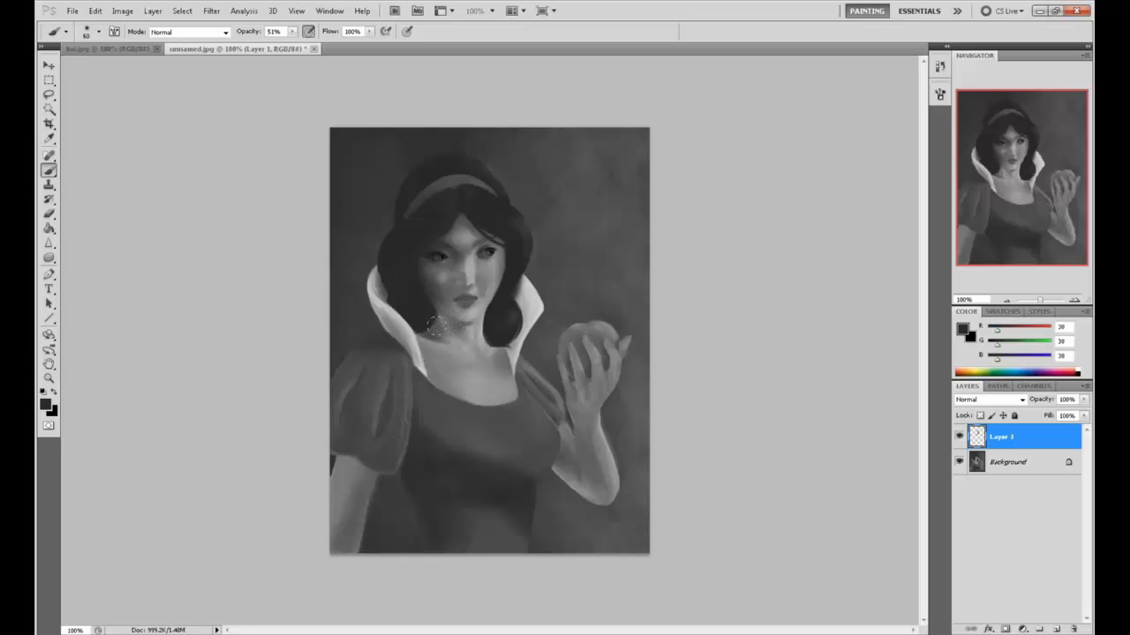
left_click_drag(465, 319, 439, 328)
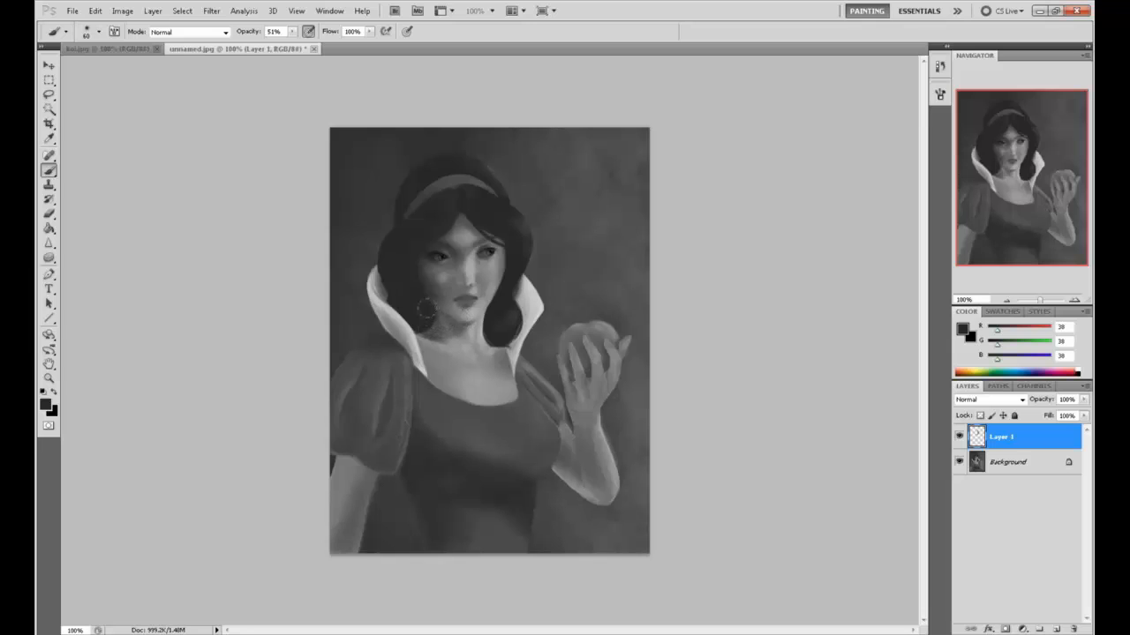
left_click(447, 327, "alt")
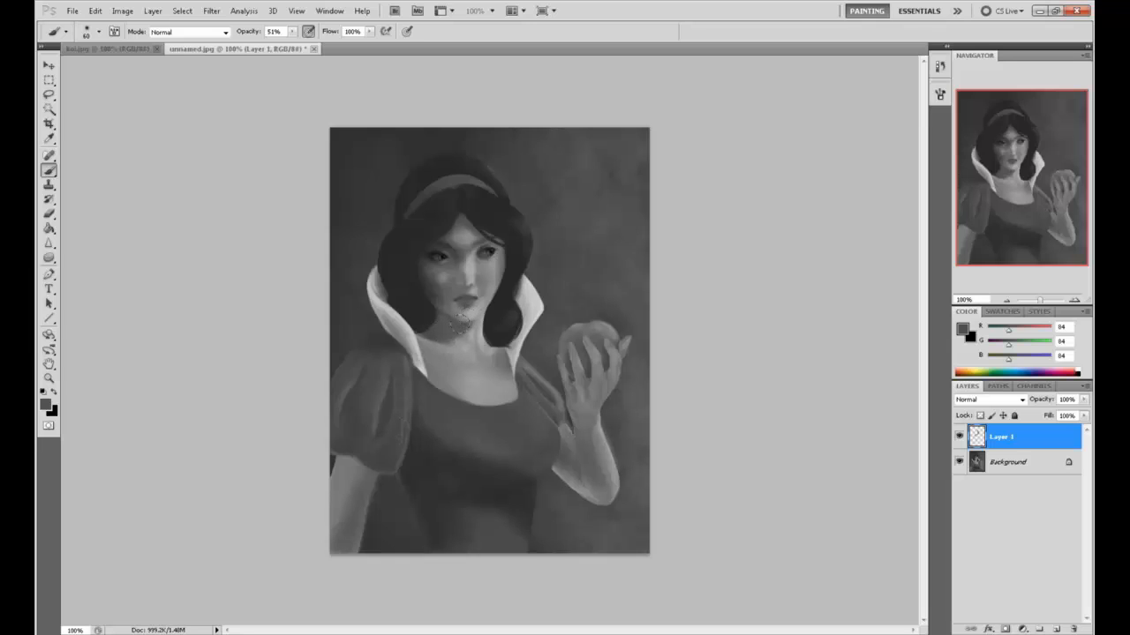
left_click(430, 309, "alt")
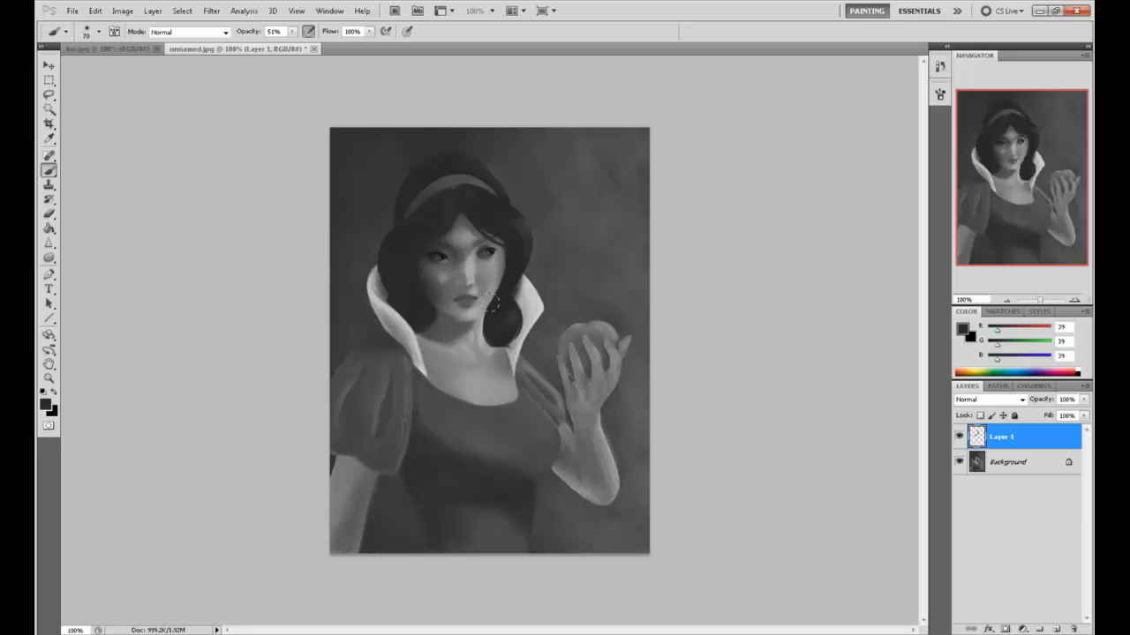
left_click(471, 323, "alt")
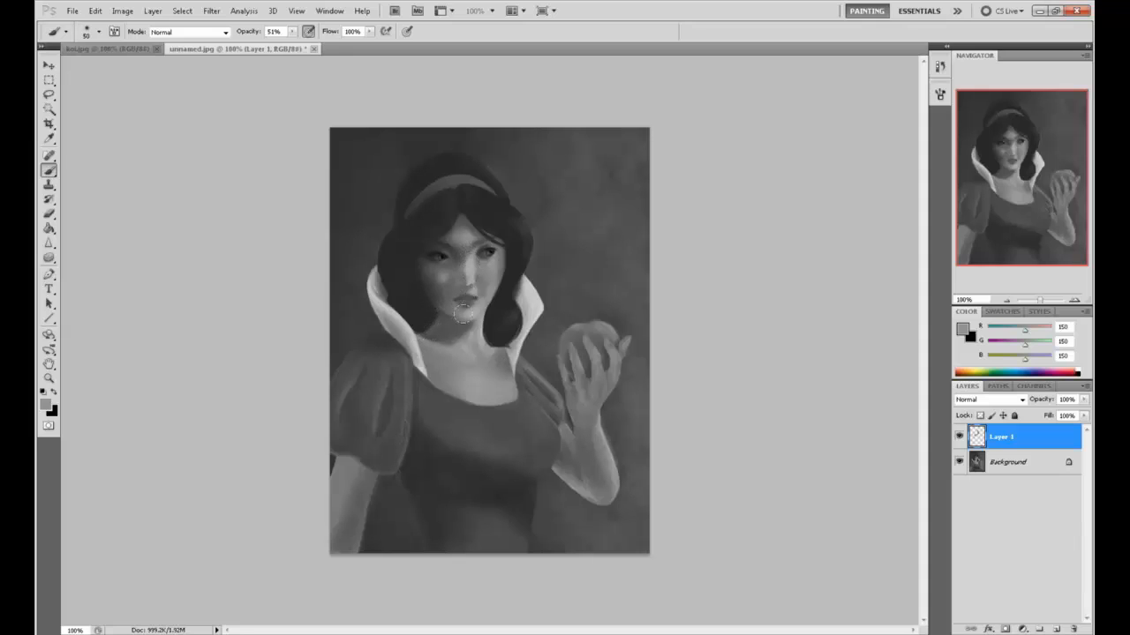
left_click(445, 331, "alt")
Step: Sharpen the shadow along the jawline with sampled dark grey, using a small brush at 86% opacity
left_click(421, 309, "alt")
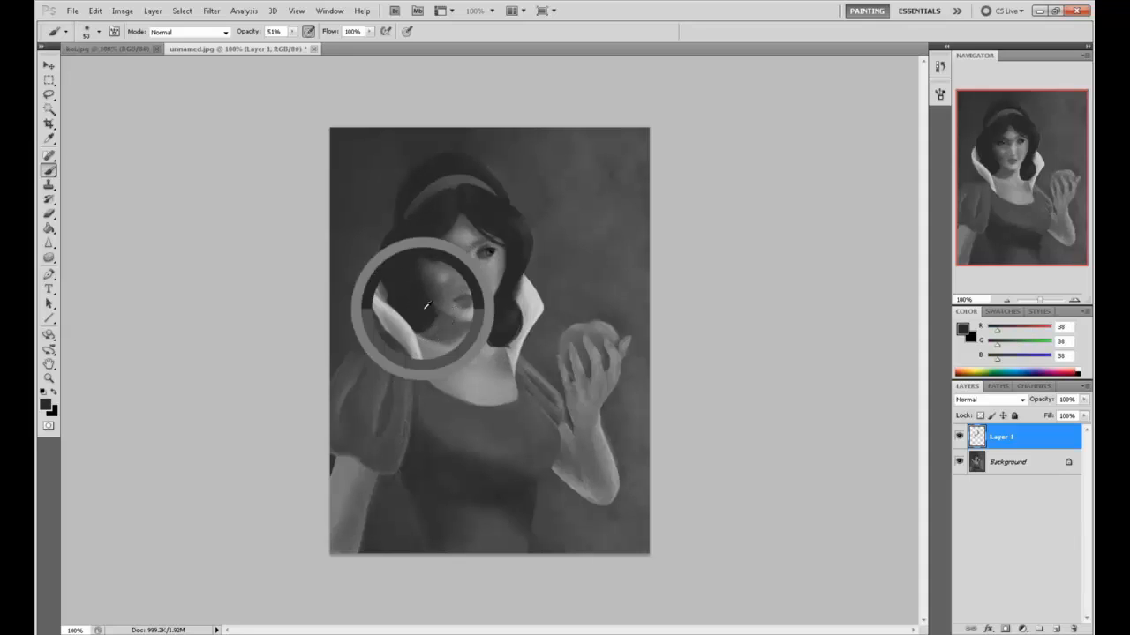
left_click(292, 32)
left_click_drag(294, 44, 318, 48)
left_click(395, 12)
key("[")
key("[")
key("[")
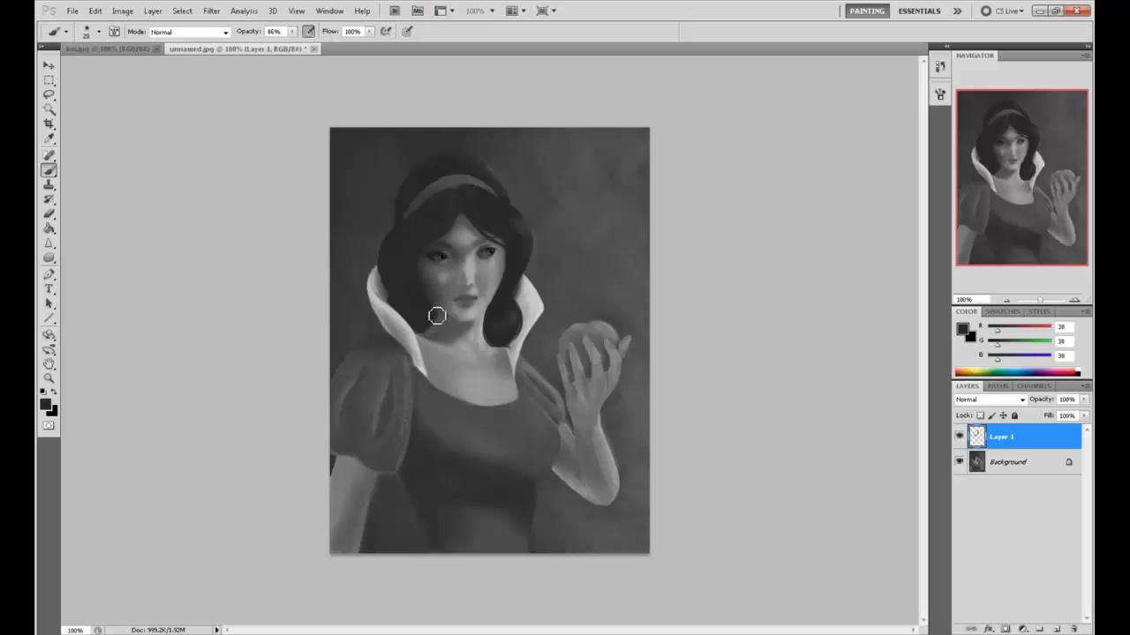
key("bracketleft")
left_click_drag(466, 311, 496, 307)
Step: Shade the inner edges of both collar wings with a sampled dark grey at 50% brush opacity
left_click(383, 295, "alt")
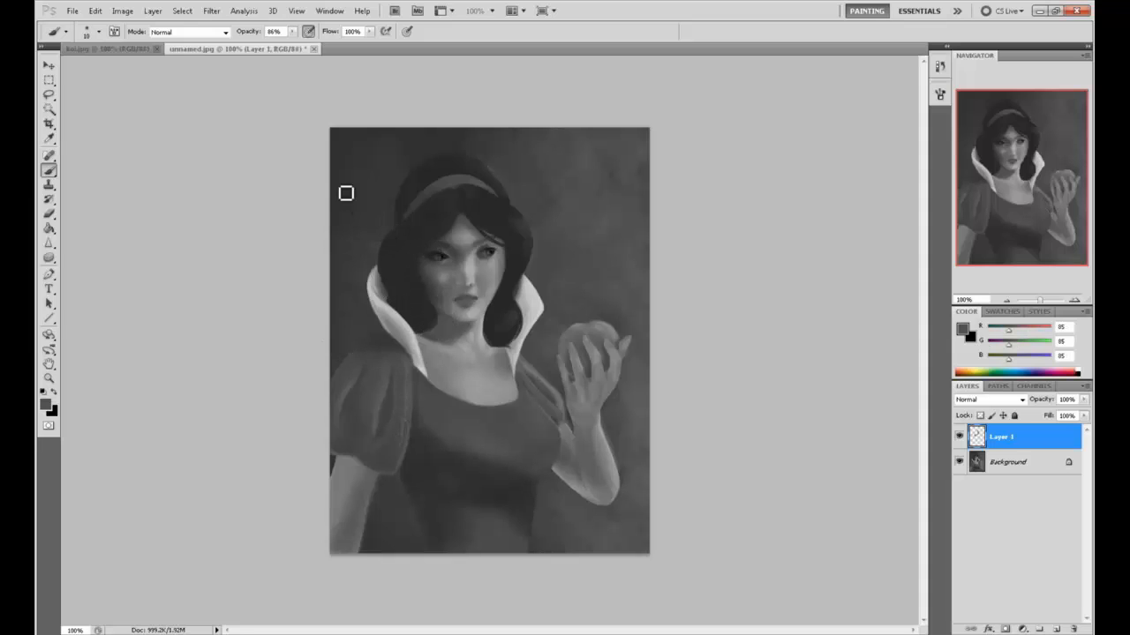
mouse_move(391, 323)
left_mouse_down()
mouse_move(418, 345)
mouse_move(406, 340)
mouse_move(401, 354)
mouse_move(359, 272)
mouse_move(408, 242)
mouse_move(483, 286)
mouse_move(400, 274)
mouse_move(372, 256)
mouse_move(362, 285)
mouse_move(374, 309)
mouse_move(361, 271)
mouse_move(397, 327)
mouse_move(420, 365)
left_mouse_up()
left_click(383, 258, "alt")
key("ctrl+z")
key("bracketleft")
key("bracketleft")
key("bracketleft")
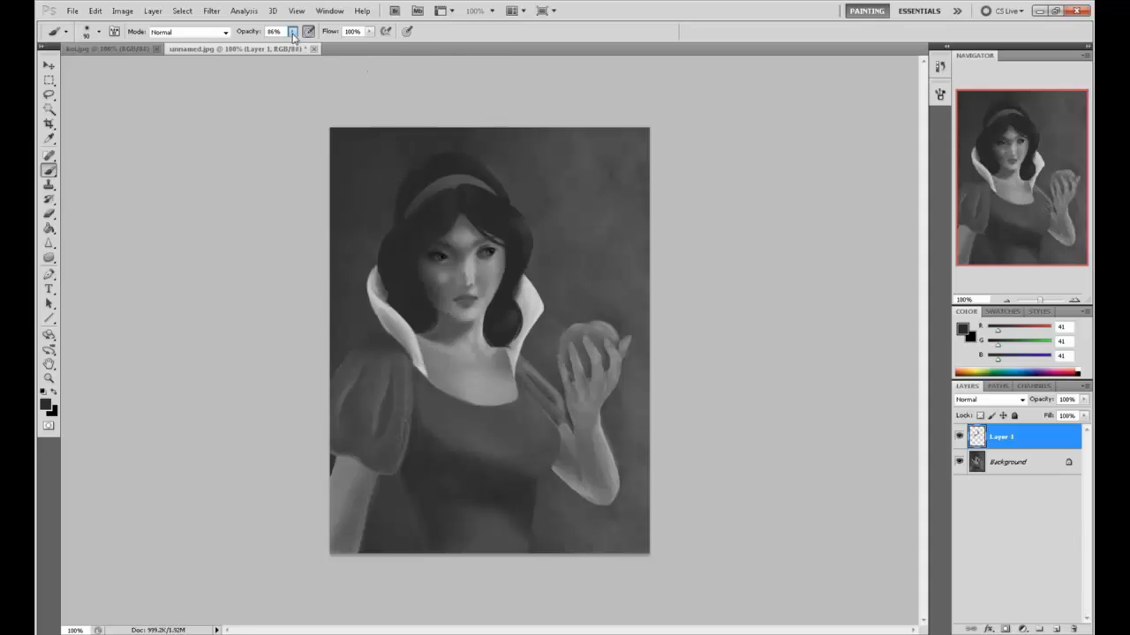
key("5")
left_click_drag(415, 362, 370, 270)
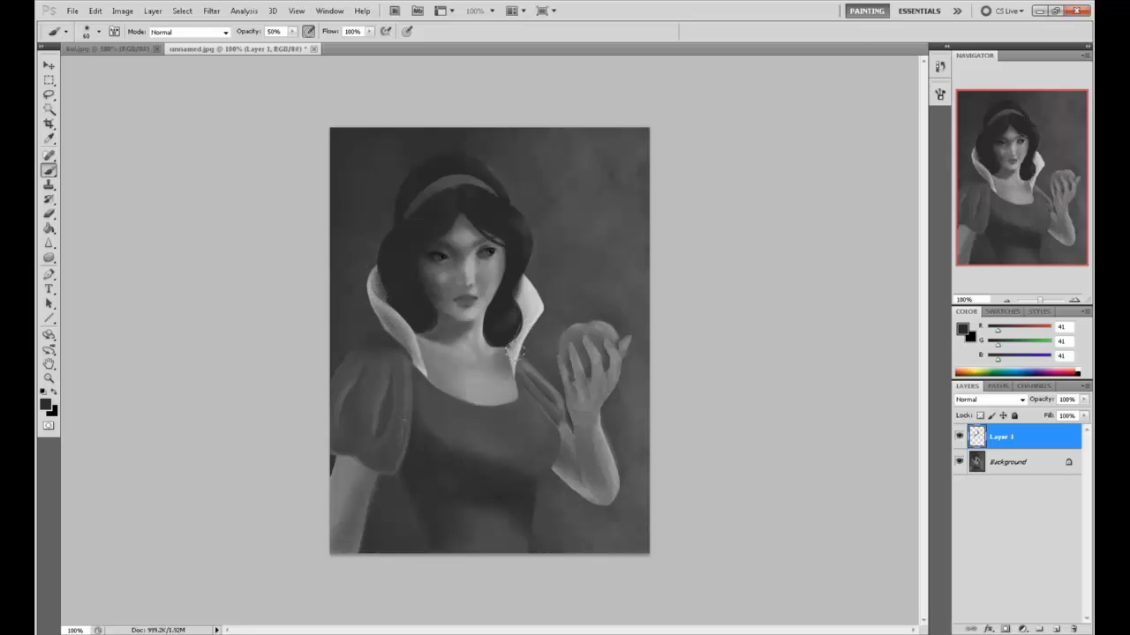
mouse_move(509, 357)
left_mouse_down()
mouse_move(507, 320)
mouse_move(521, 288)
left_mouse_up()
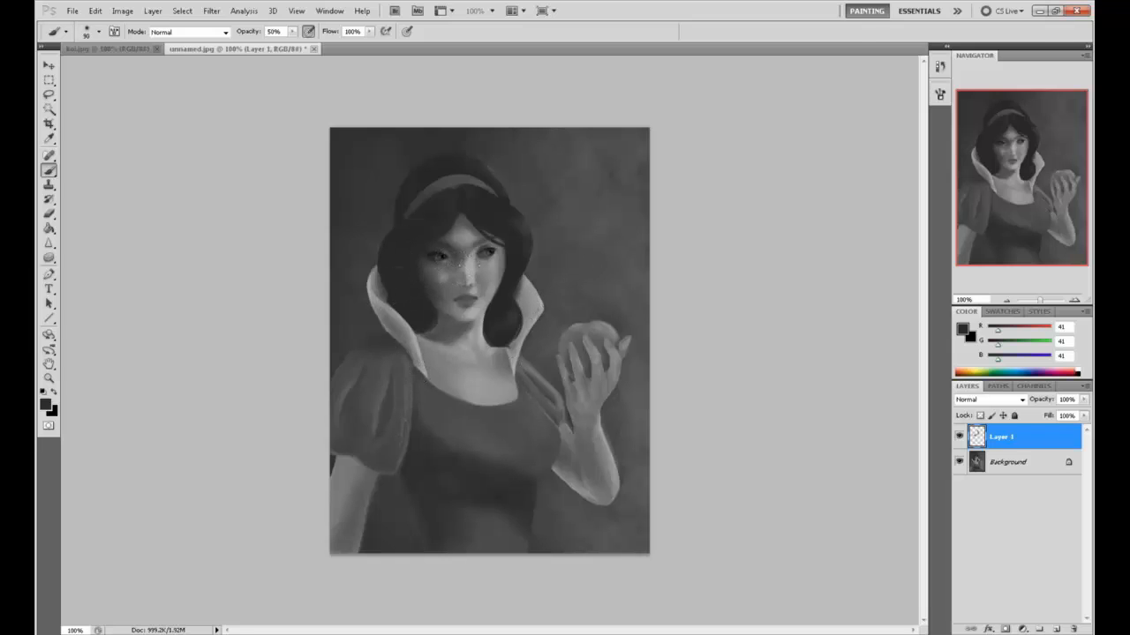
Step: Touch up the face around the eyes with sampled light grey and the outer hair edge with dark grey at 50% opacity
left_click(480, 265, "alt")
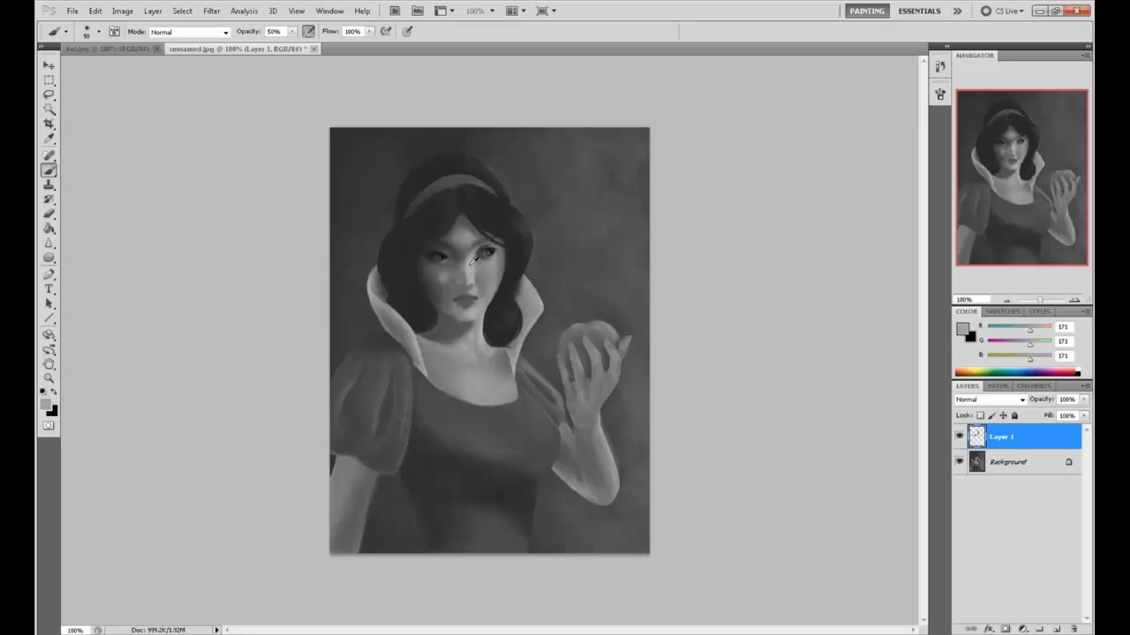
key("bracketleft")
key("bracketleft")
key("bracketleft")
key("bracketleft")
left_click(530, 237, "alt")
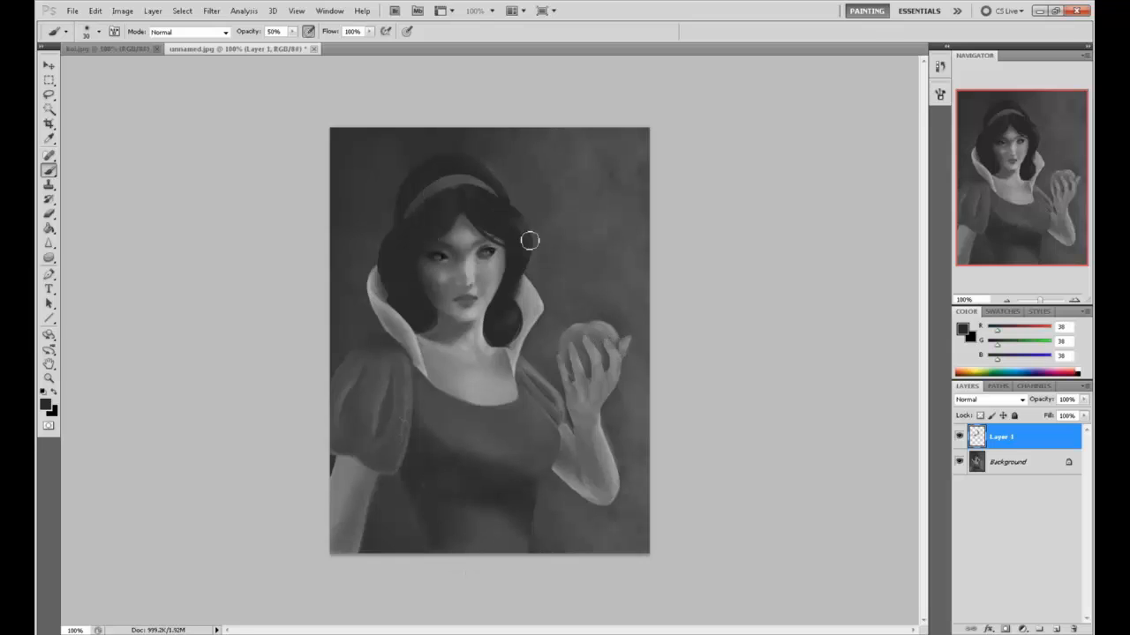
Step: Repaint the apple and trim its outer edge beside the fingers with sampled mid and dark greys at 50% brush opacity
left_click(603, 333, "alt")
left_click_drag(603, 333, 604, 340)
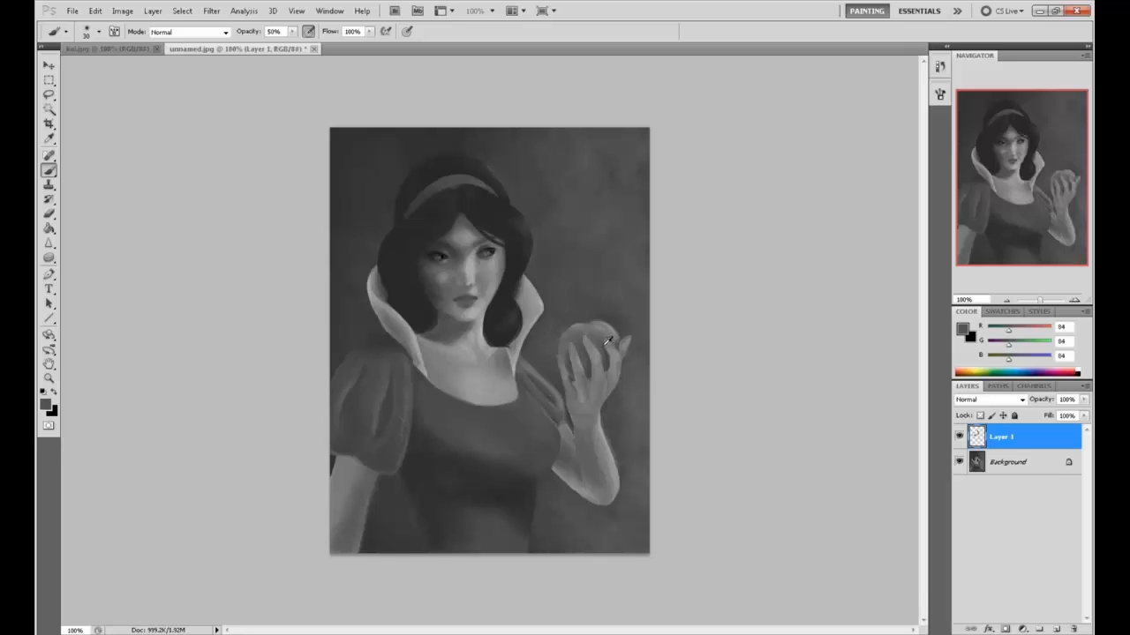
left_click(601, 334, "alt")
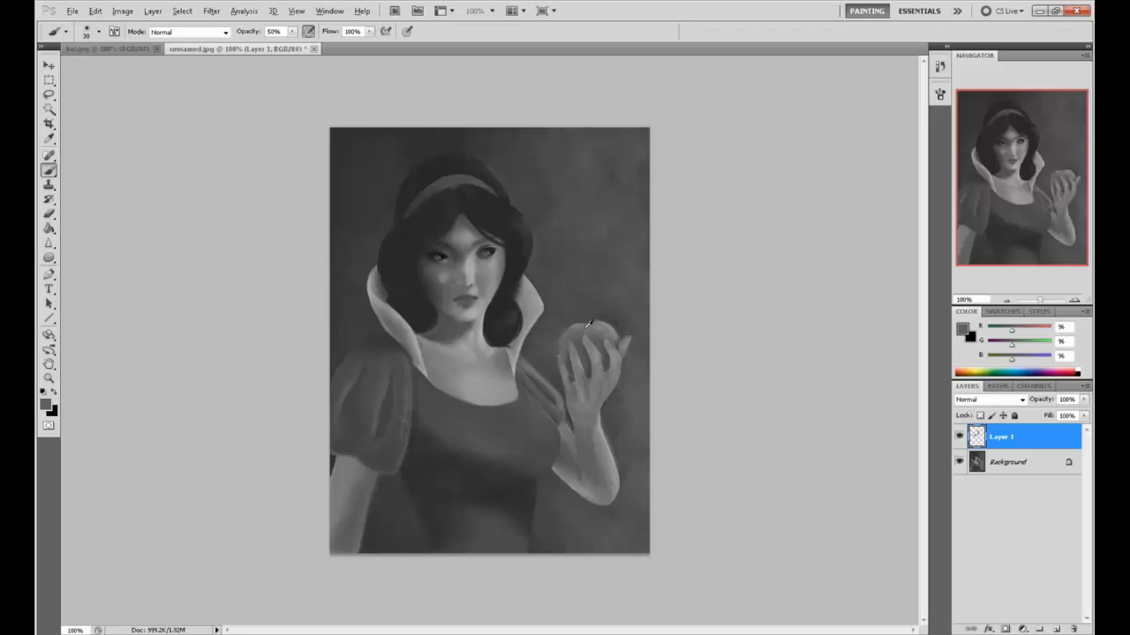
left_click(586, 348, "alt")
left_click(416, 220, "alt")
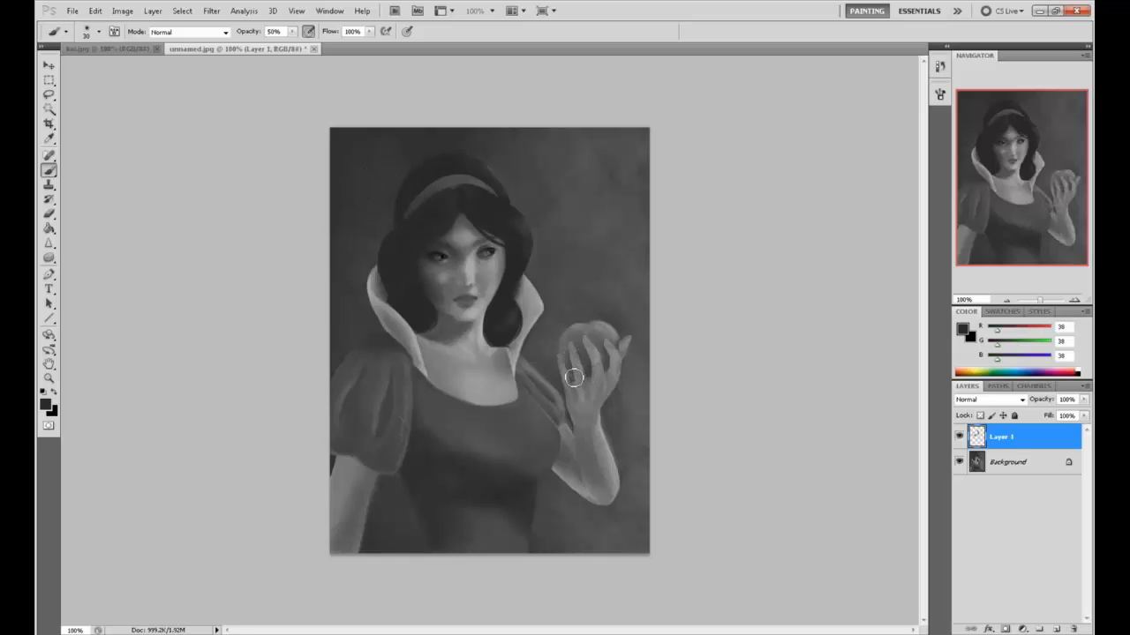
mouse_move(560, 345)
left_mouse_down()
mouse_move(564, 331)
mouse_move(575, 334)
left_mouse_up()
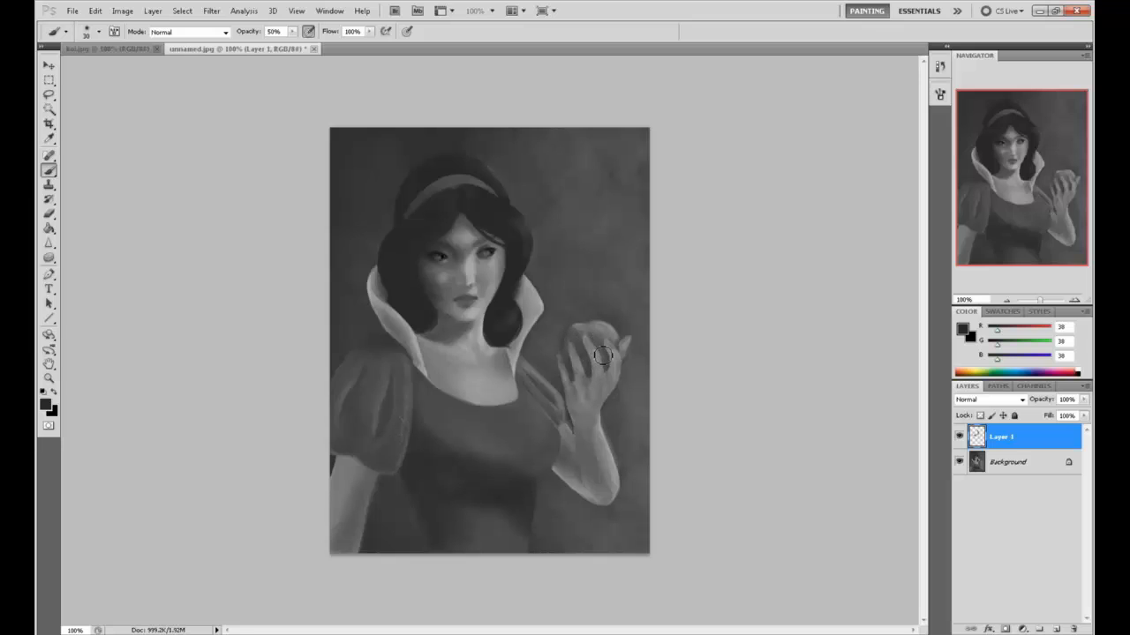
left_click(476, 323, "alt")
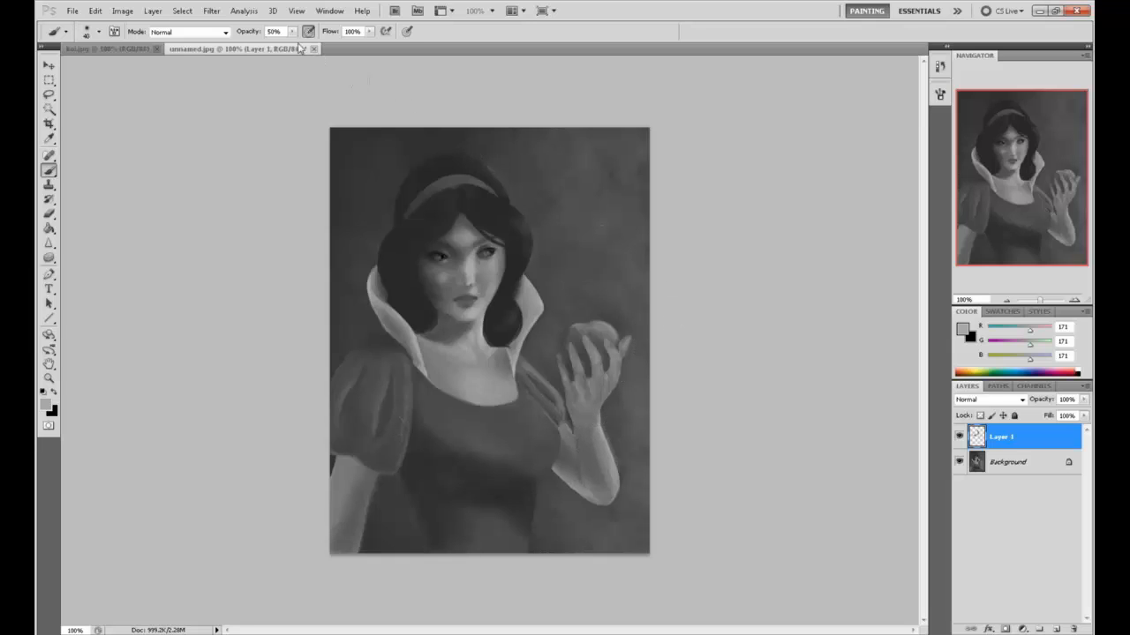
Step: Set the brush to size 10 and 100% opacity, with a grey sampled from the background beside the apple
left_click_drag(292, 31, 303, 48)
left_click(632, 325, "alt")
key("bracketleft")
key("bracketleft")
key("bracketleft")
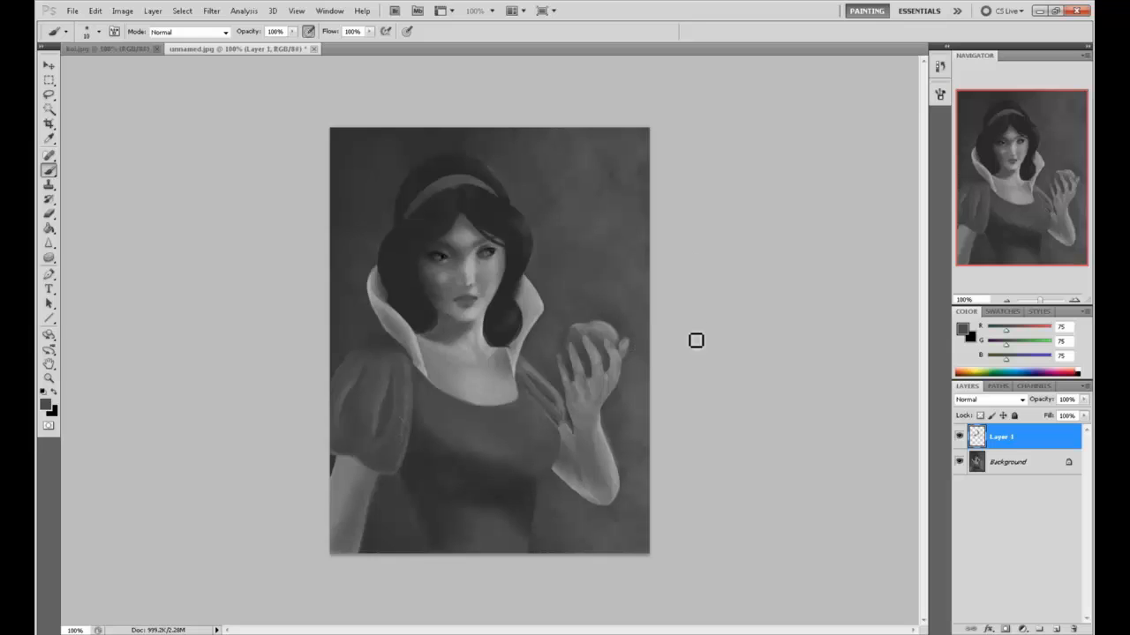
Step: Switch to the Sharpen tool at 31% strength and merge Layer 1 down into the Background
left_click(49, 243)
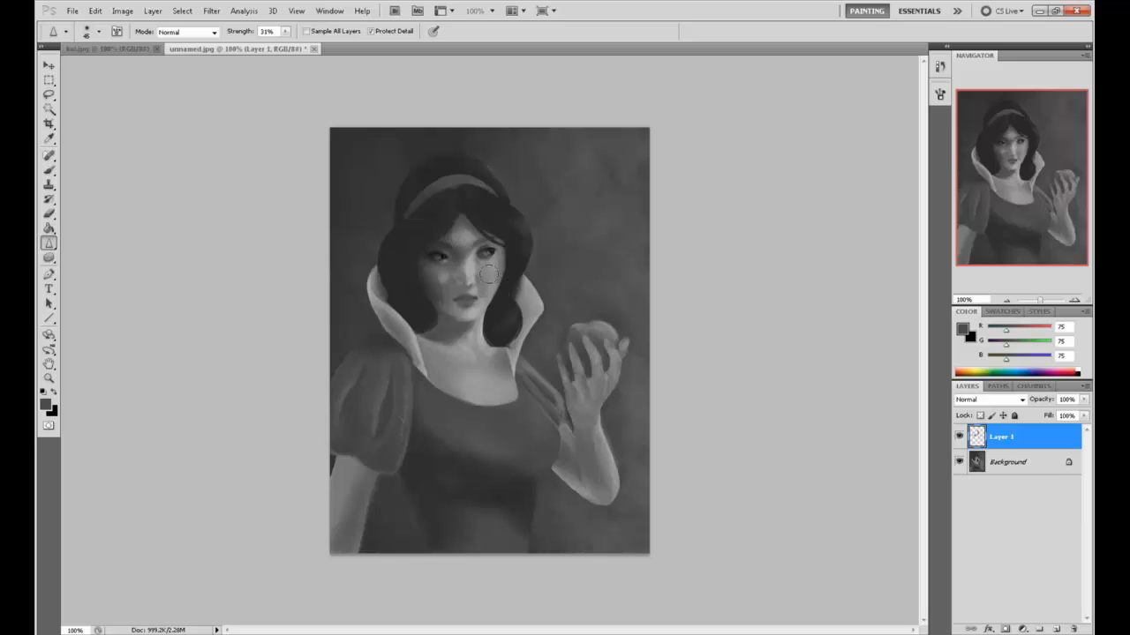
right_click(1022, 431)
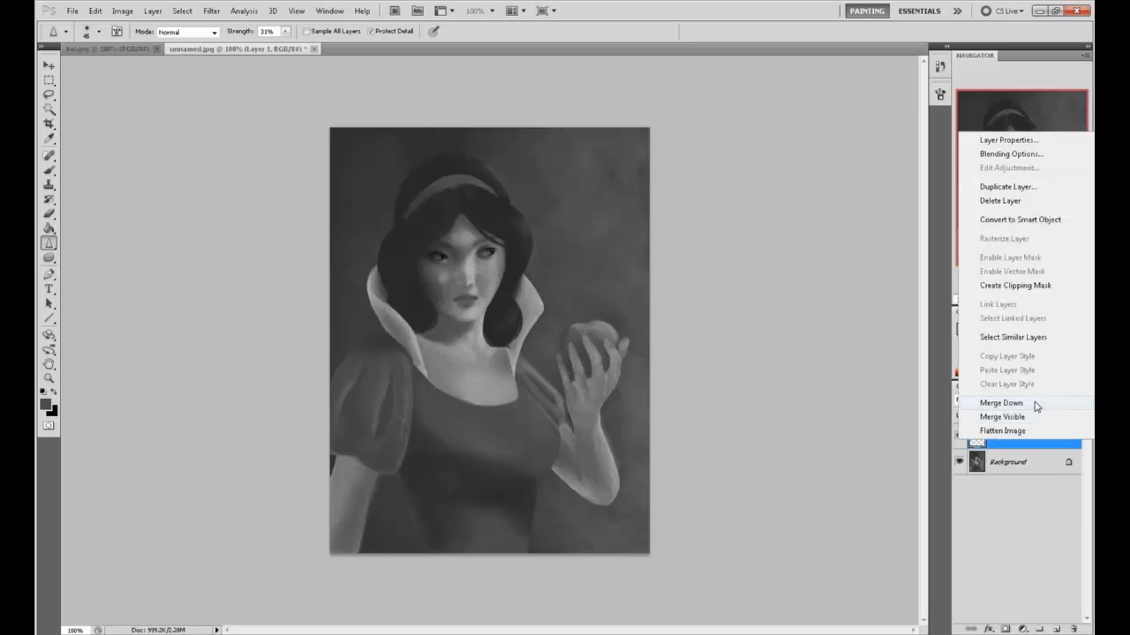
left_click(966, 403)
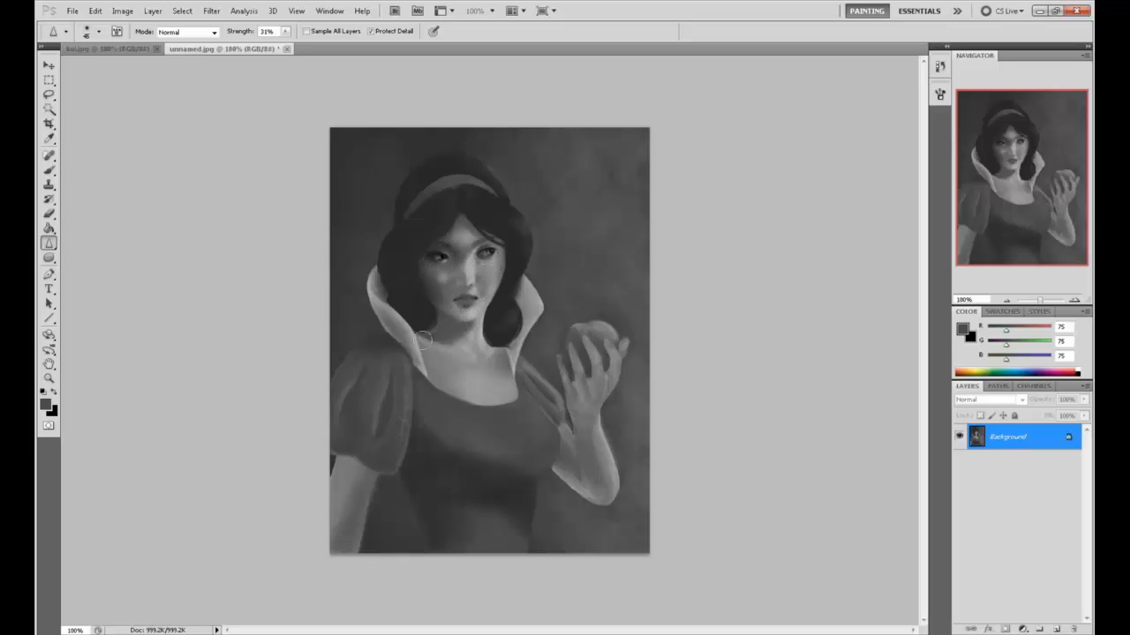
Step: Open the Liquify filter and push the dress bodice upward below the neckline with a size 196 brush
left_click(212, 10)
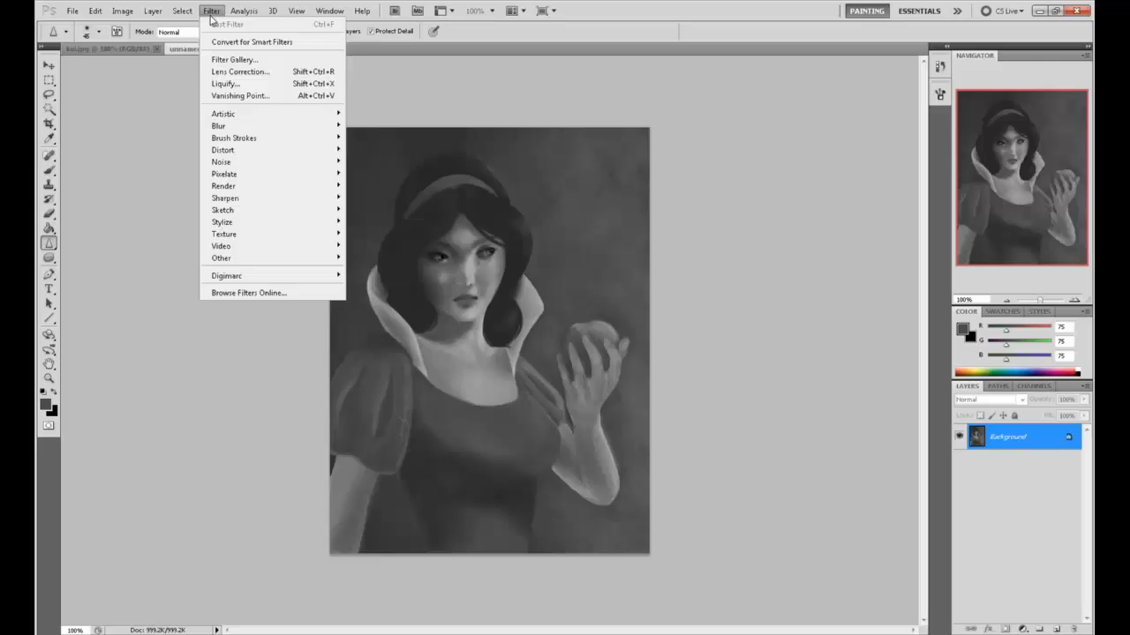
left_click(237, 83)
left_click(1034, 104)
left_click_drag(969, 120, 979, 120)
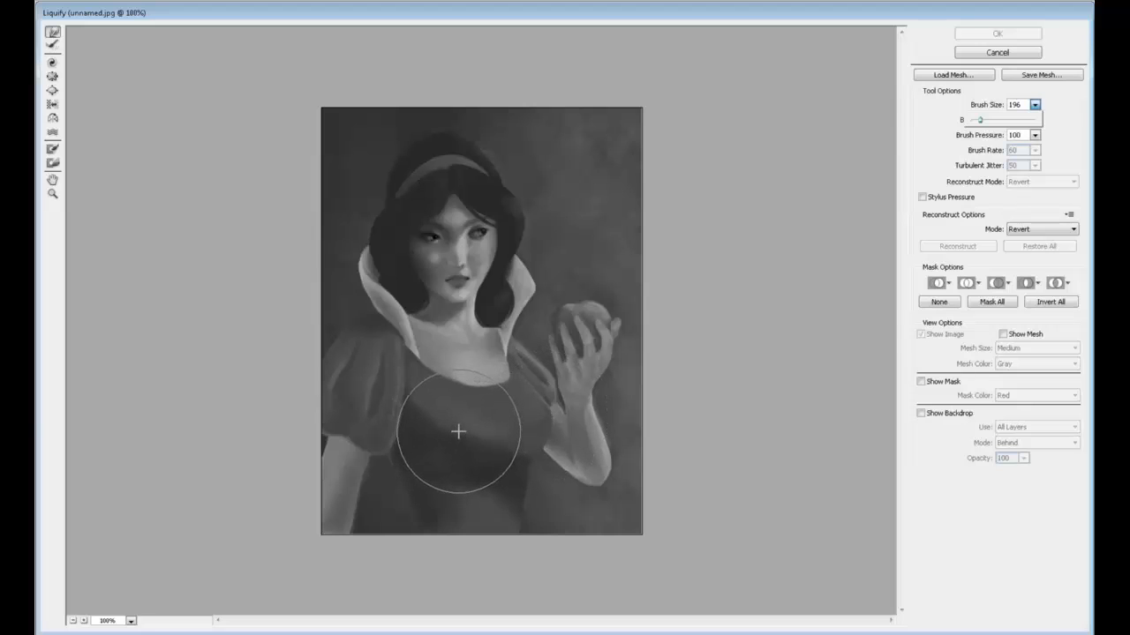
mouse_move(456, 438)
left_mouse_down()
mouse_move(550, 413)
mouse_move(448, 428)
mouse_move(417, 402)
mouse_move(493, 446)
mouse_move(506, 446)
mouse_move(461, 428)
mouse_move(452, 387)
mouse_move(432, 378)
mouse_move(456, 393)
left_mouse_up()
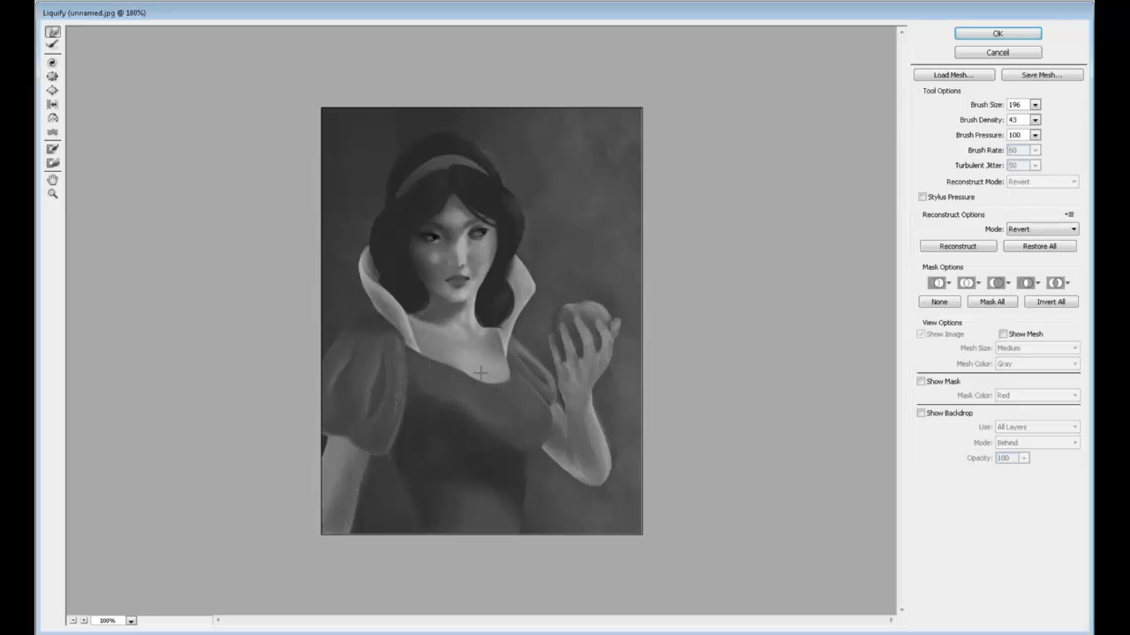
Step: Reshape the chest, collar wing and shoulder in Liquify with brush sizes from 76 to 126, and apply the filter
left_click(1034, 104)
left_click_drag(983, 121, 977, 121)
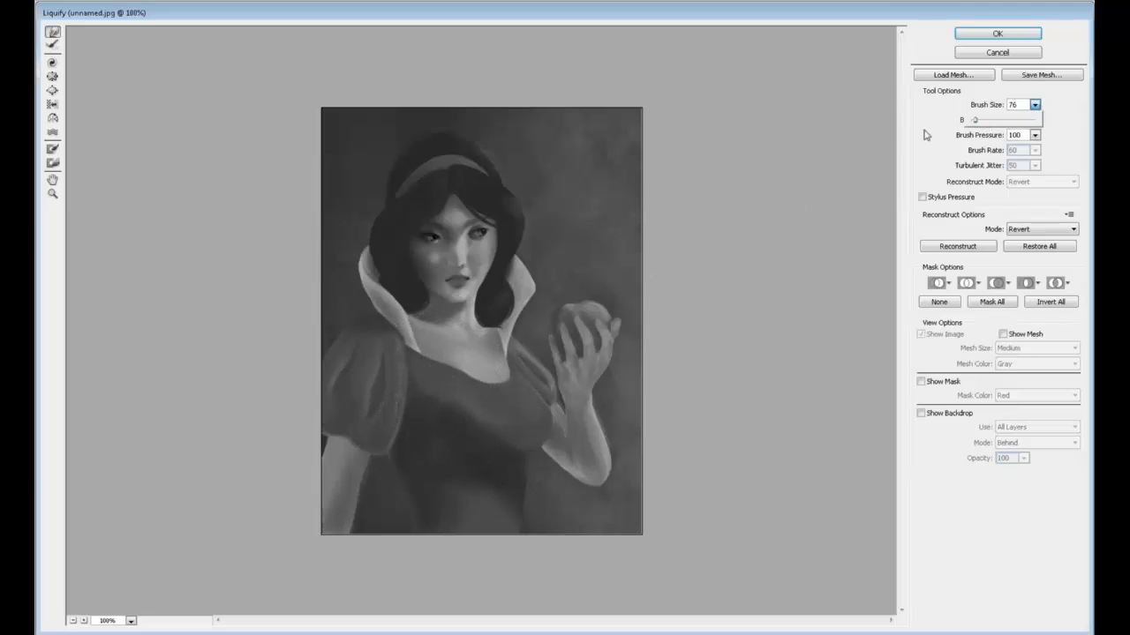
left_click(468, 356)
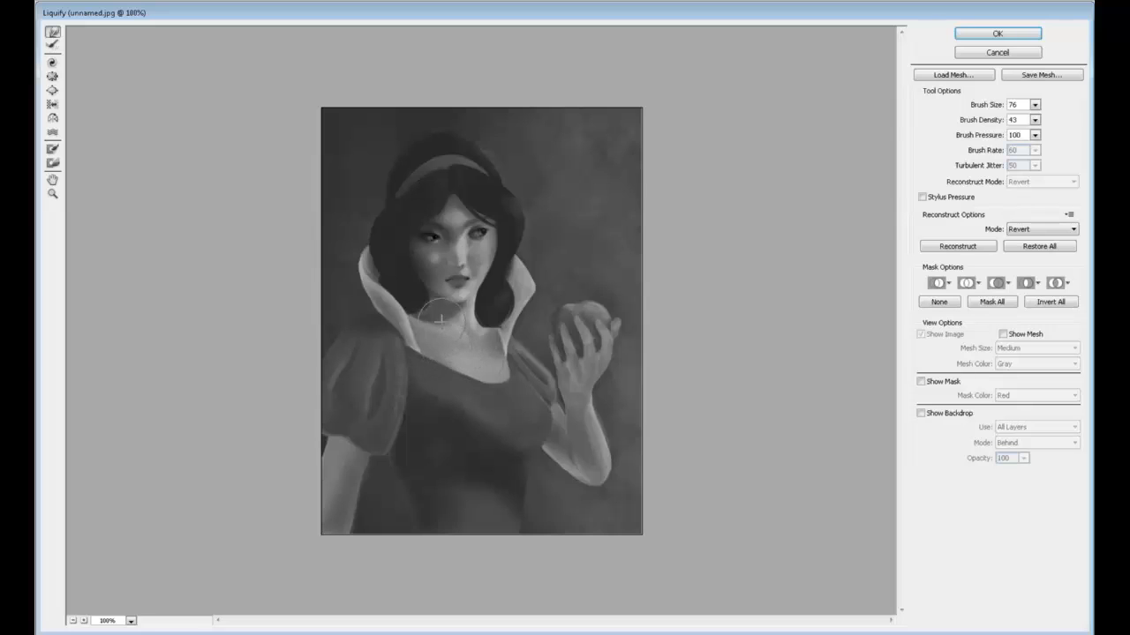
key("bracketright")
key("bracketright")
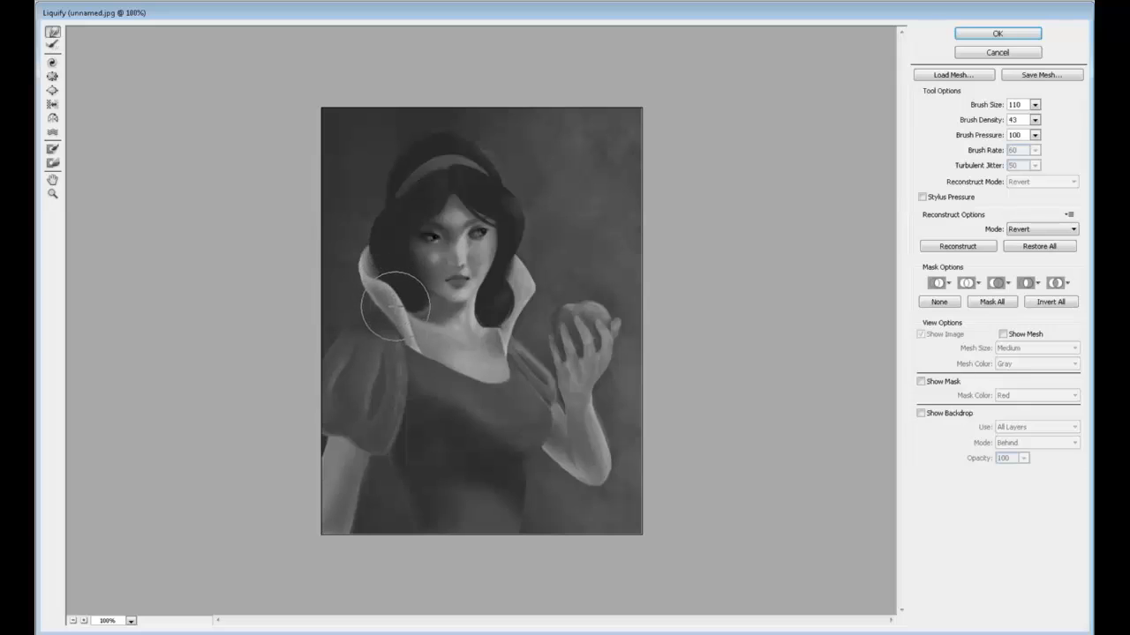
left_click_drag(393, 305, 399, 298)
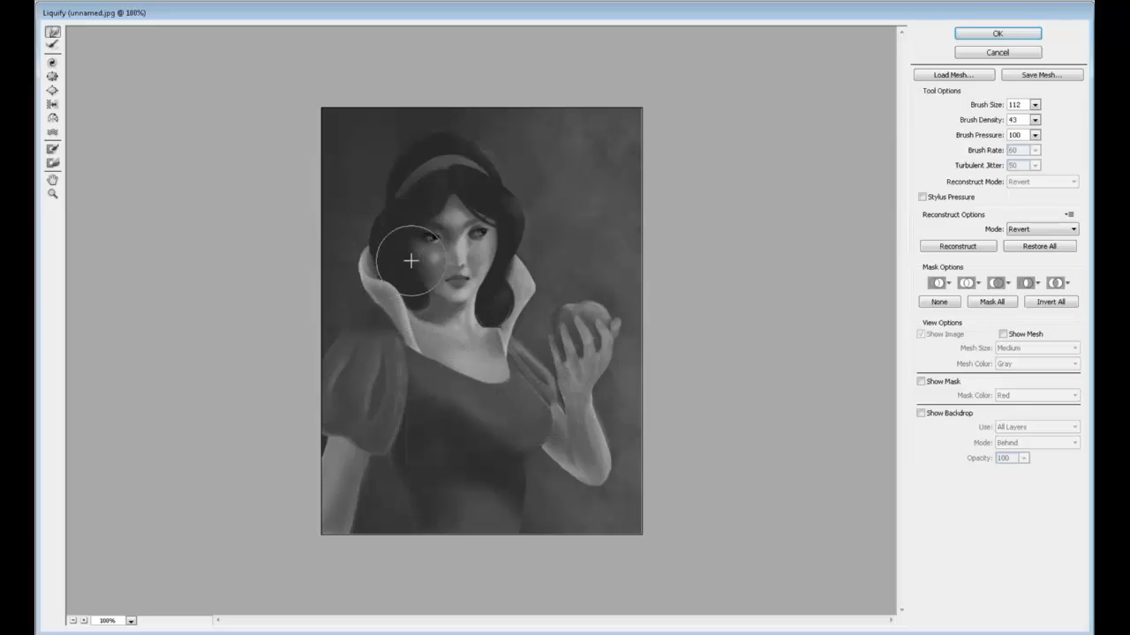
key("bracketright")
mouse_move(401, 350)
left_mouse_down()
mouse_move(491, 396)
mouse_move(451, 375)
mouse_move(454, 385)
mouse_move(501, 389)
mouse_move(496, 406)
mouse_move(417, 397)
mouse_move(511, 444)
mouse_move(475, 449)
mouse_move(576, 551)
mouse_move(589, 463)
mouse_move(598, 490)
left_mouse_up()
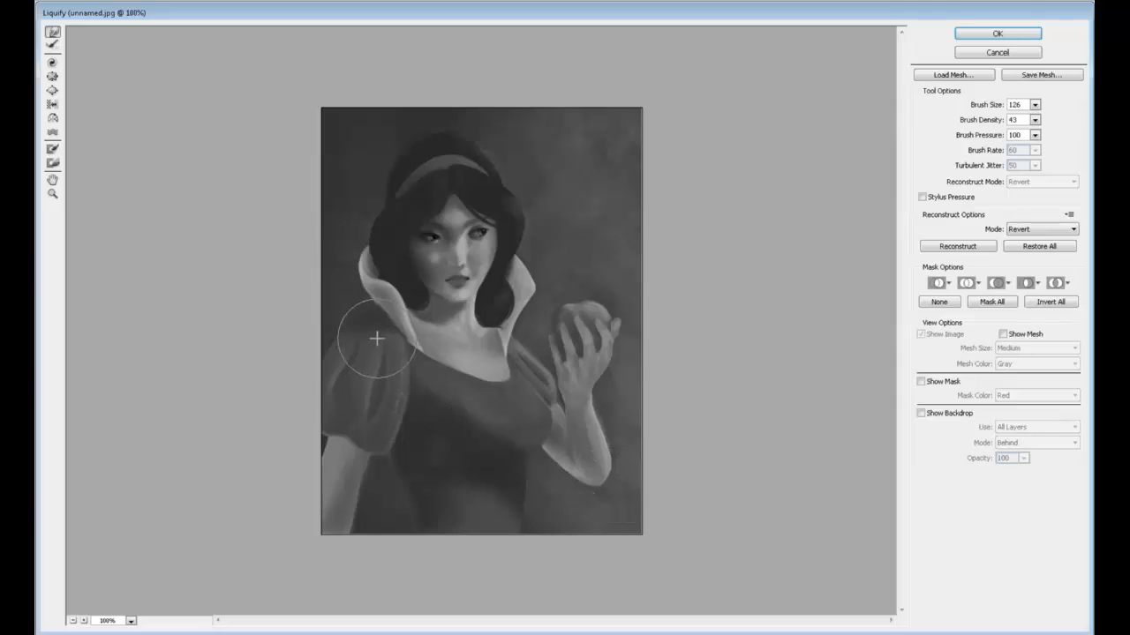
key("Return")
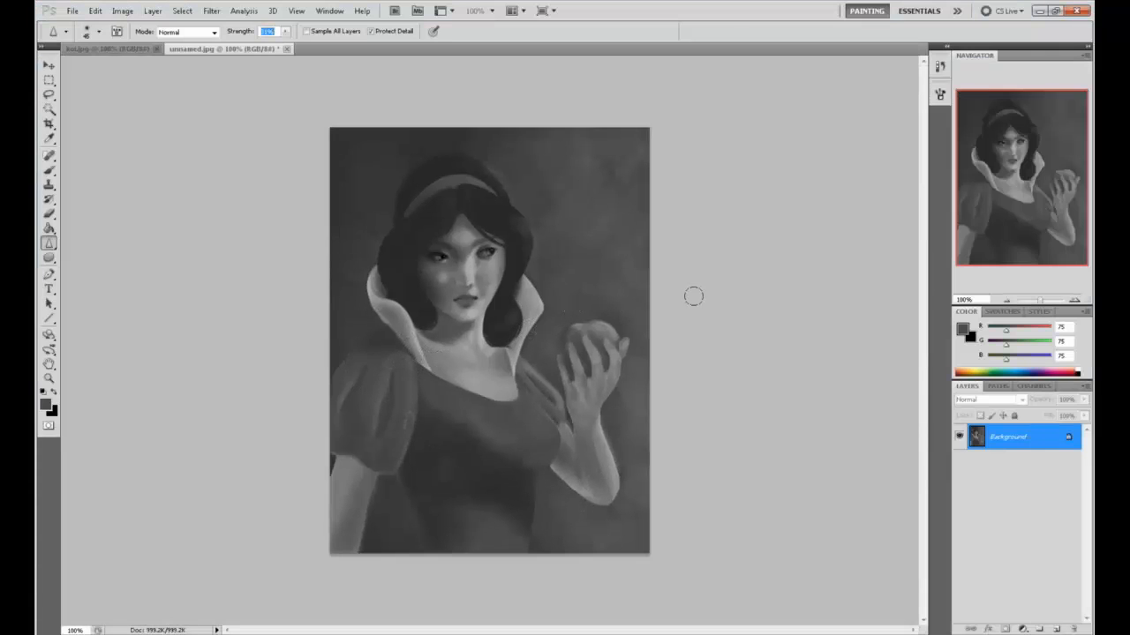
Step: Toggle the Liquify result off and on to compare the painting before and after
key("ctrl+z")
key("ctrl+z")
key("ctrl+z")
key("ctrl+z")
Step: Darken the puffed sleeve and lowered arm with dark grey sampled from the hair, using a size 500 brush at 38% opacity
key("b")
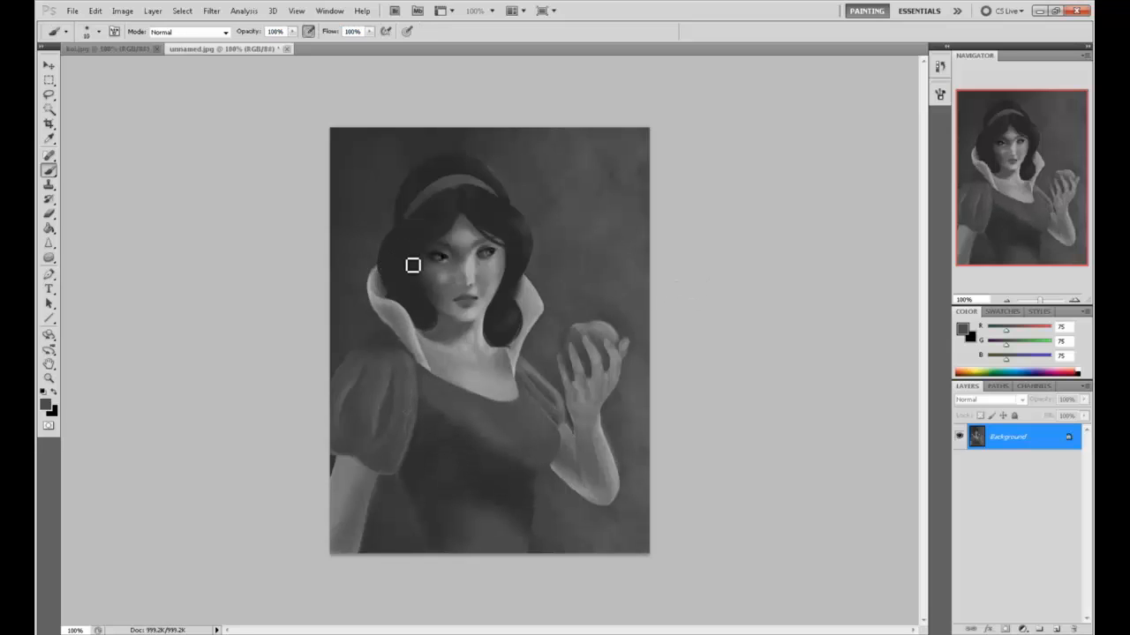
left_click(396, 260, "alt")
key("bracketright")
key("bracketright")
key("bracketright")
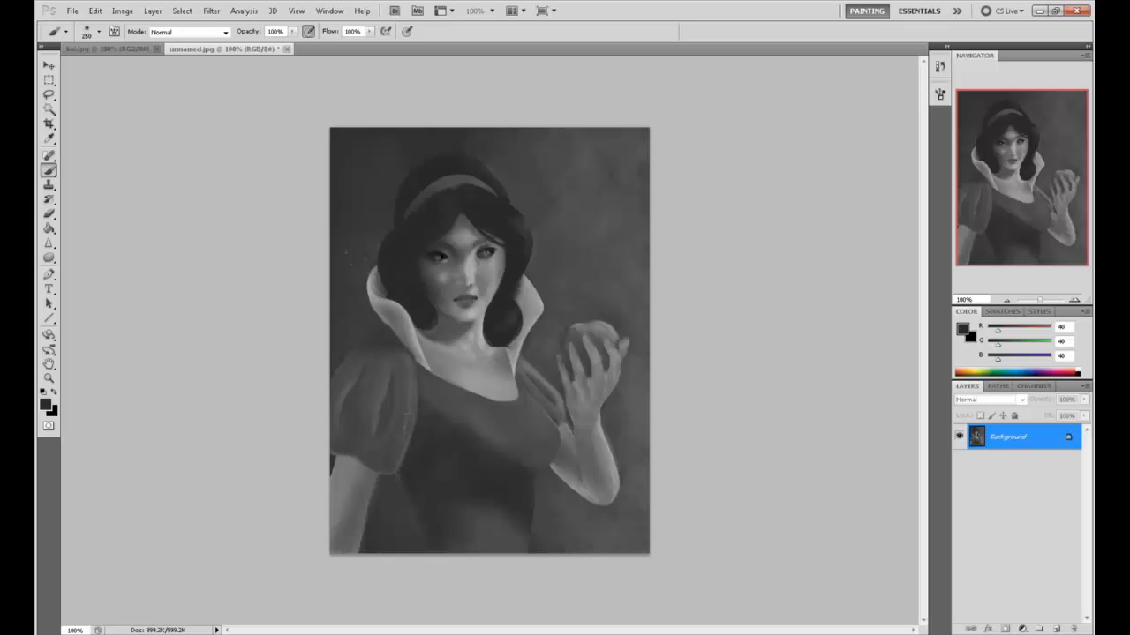
left_click_drag(404, 406, 405, 283)
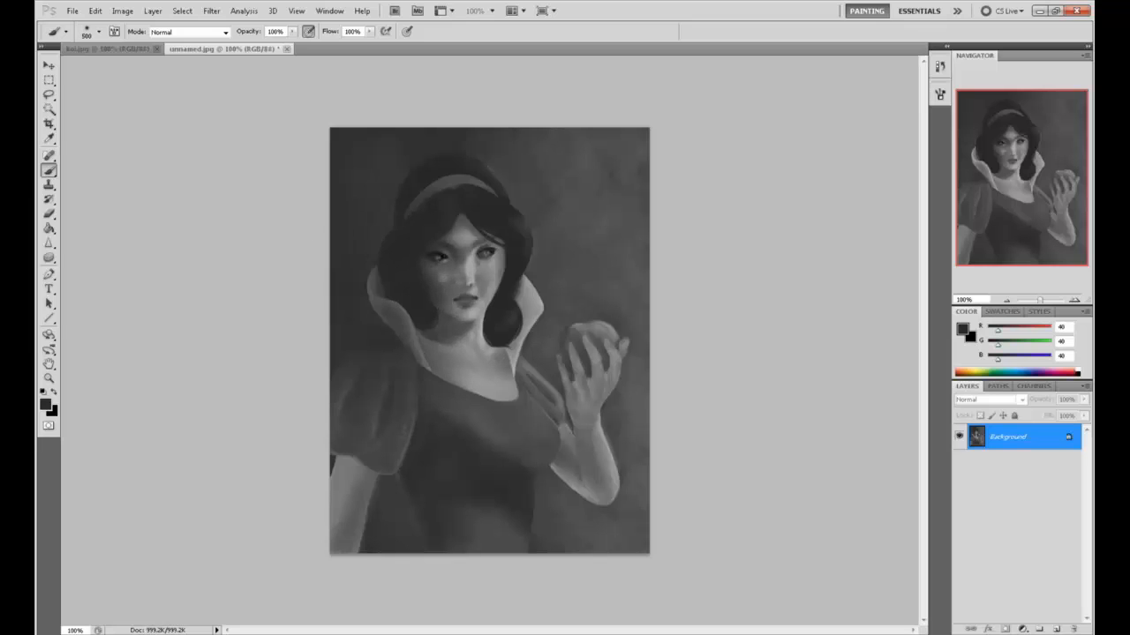
key("ctrl+z")
left_click(293, 32)
left_click_drag(281, 46, 252, 47)
left_click_drag(408, 371, 414, 270)
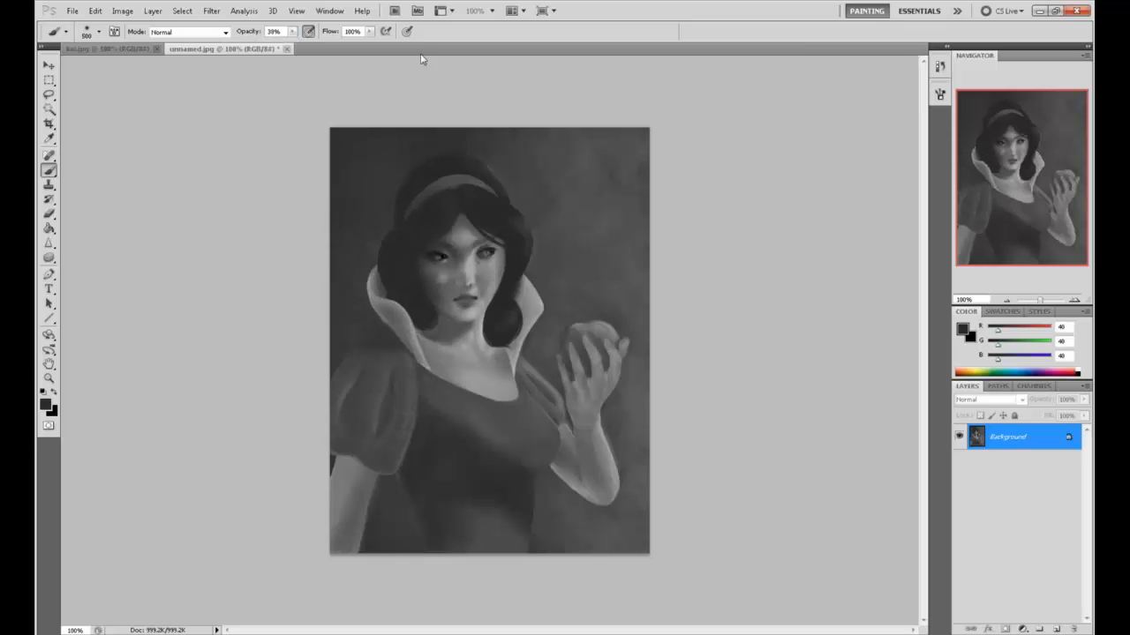
left_click_drag(375, 457, 335, 539)
left_click_drag(377, 419, 335, 534)
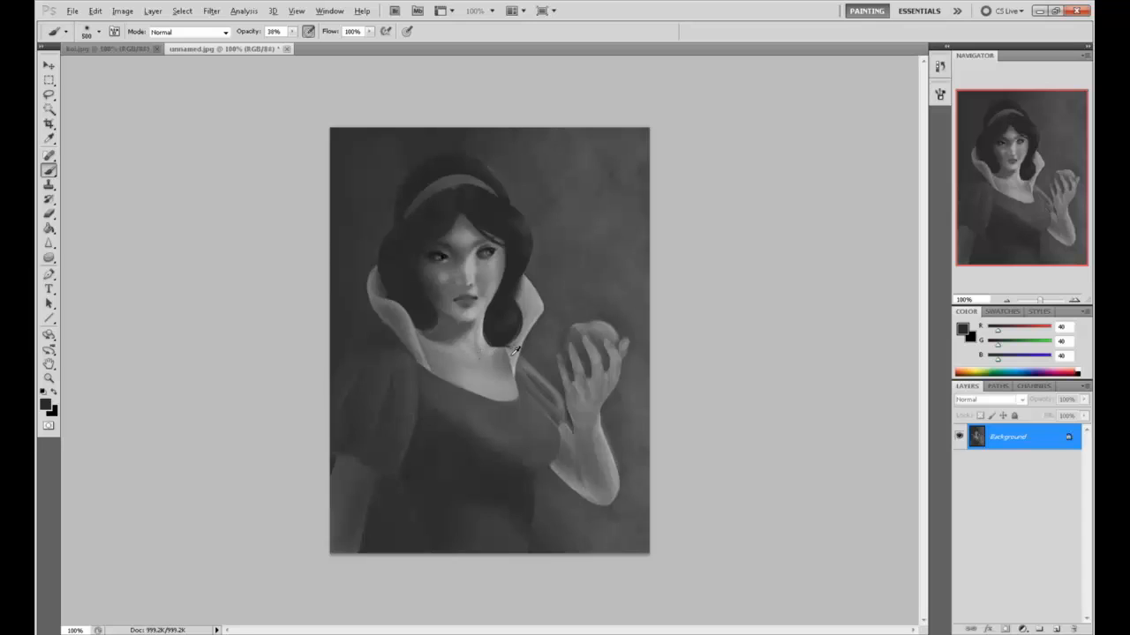
Step: Add a new layer and shade the neckline, neck and inner collar with sampled dark grey, using a size 20 brush
left_click(516, 316, "alt")
left_click(1057, 629)
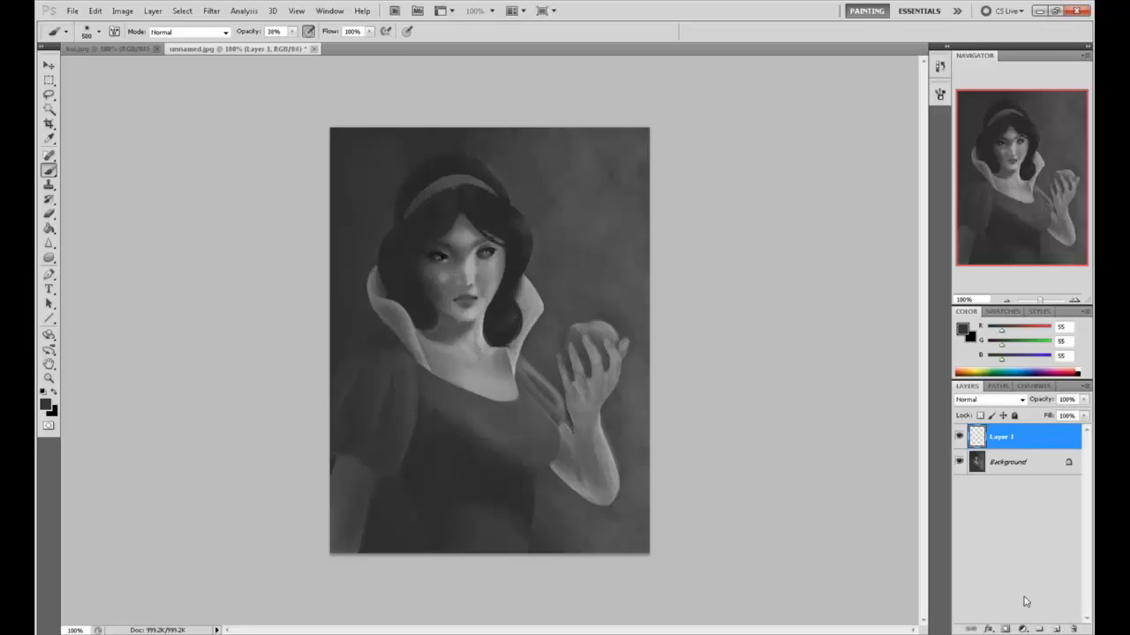
key("bracketleft")
key("bracketleft")
key("bracketleft")
key("bracketleft")
key("bracketleft")
key("bracketleft")
key("bracketleft")
key("bracketleft")
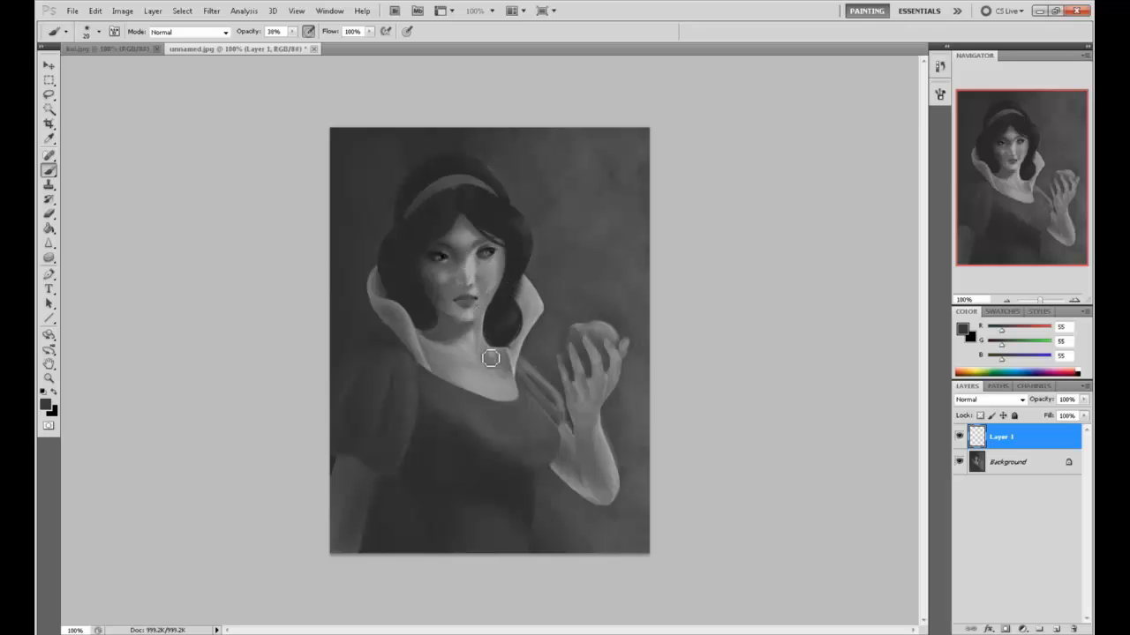
mouse_move(512, 371)
left_mouse_down()
mouse_move(493, 320)
mouse_move(518, 382)
left_mouse_up()
mouse_move(487, 335)
left_mouse_down()
mouse_move(509, 376)
mouse_move(488, 291)
mouse_move(488, 345)
mouse_move(500, 294)
mouse_move(491, 301)
mouse_move(503, 366)
mouse_move(533, 309)
left_mouse_up()
Step: Erase excess shading under the chin, and soften the neck shading with a size 200 eraser at 37% opacity
key("e")
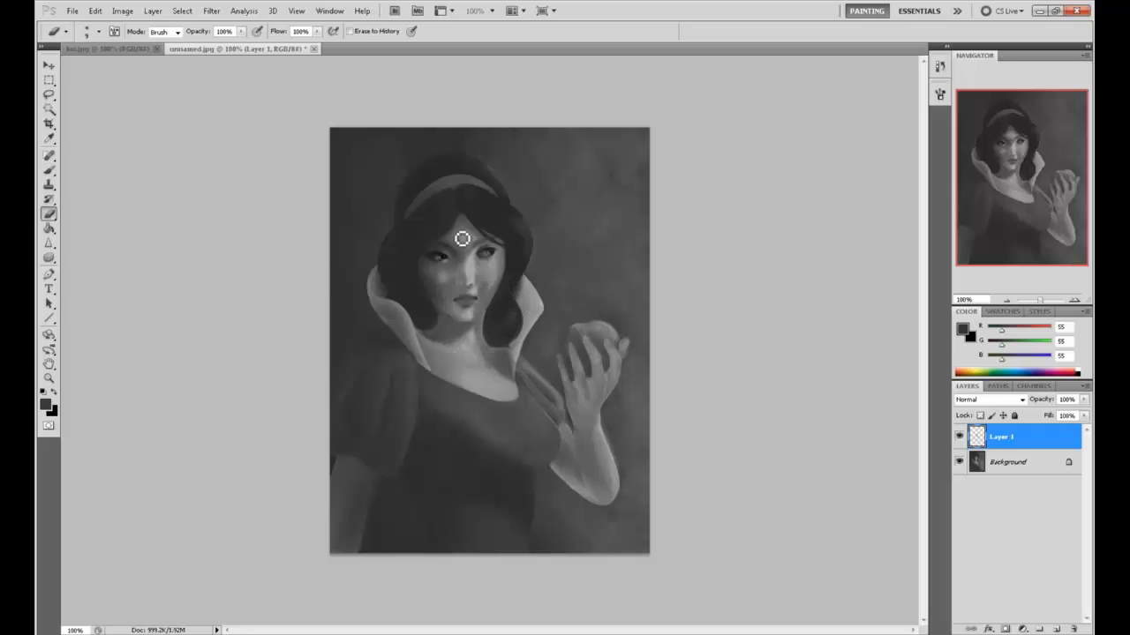
key("bracketleft")
left_click_drag(461, 320, 457, 323)
left_click_drag(238, 31, 208, 46)
key("bracketright")
key("bracketright")
key("bracketright")
key("bracketright")
key("bracketright")
key("bracketright")
key("bracketright")
key("bracketright")
left_click_drag(475, 312, 484, 353)
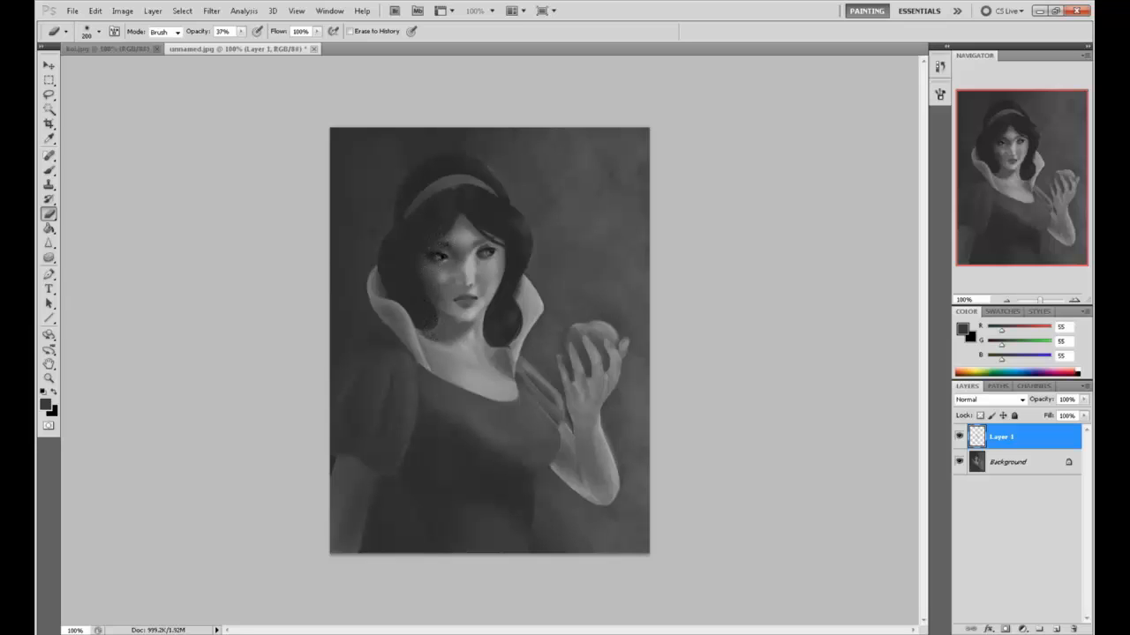
Step: Blend the chest above the neckline with greys sampled from the face and chest, using a size 100 brush
key("b")
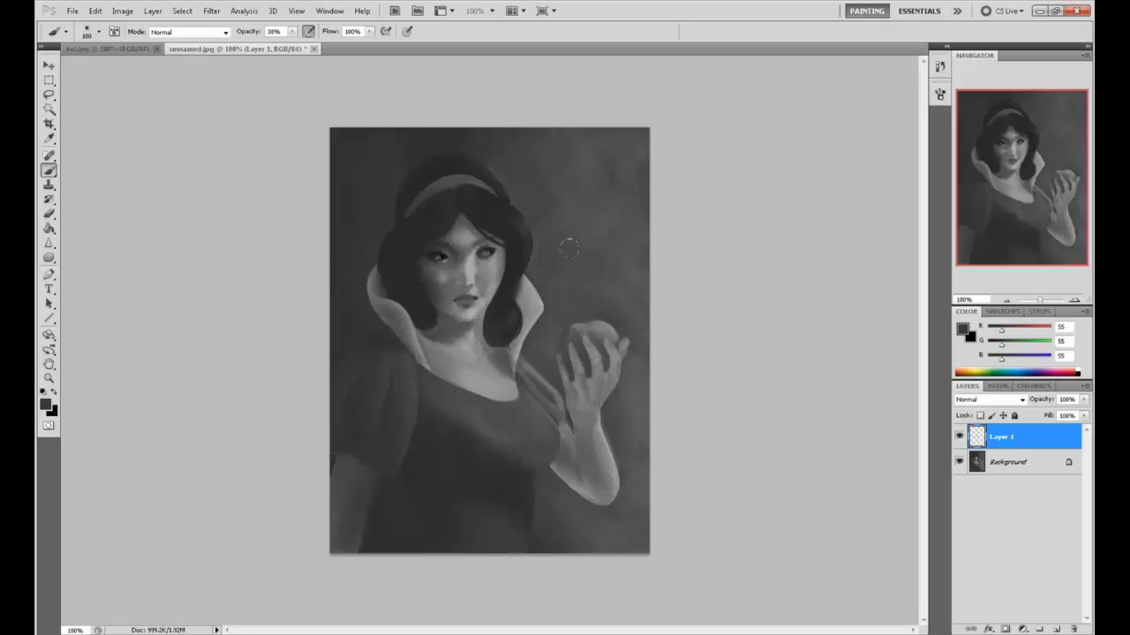
left_click(473, 269, "alt")
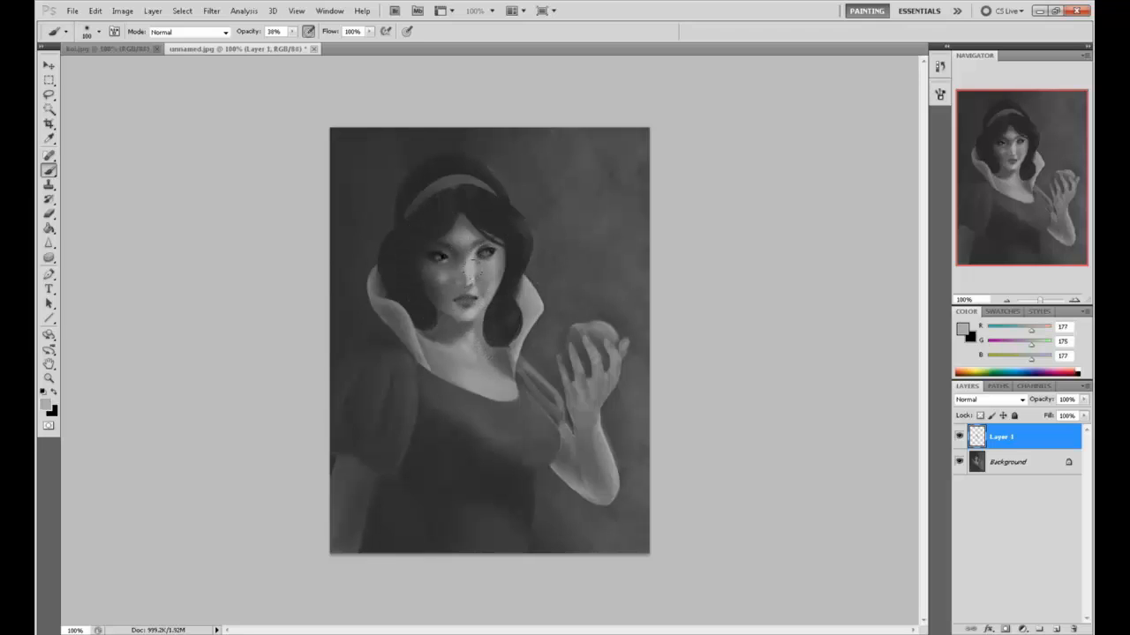
left_click(500, 357, "alt")
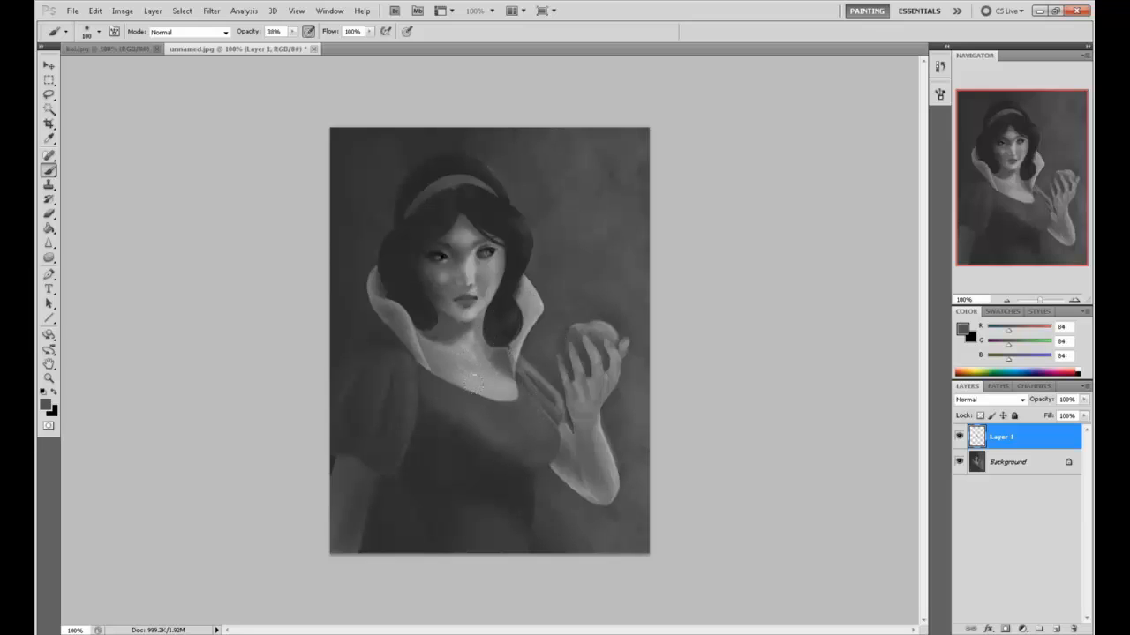
mouse_move(435, 362)
left_mouse_down()
mouse_move(475, 387)
mouse_move(438, 365)
left_mouse_up()
left_click(469, 364, "alt")
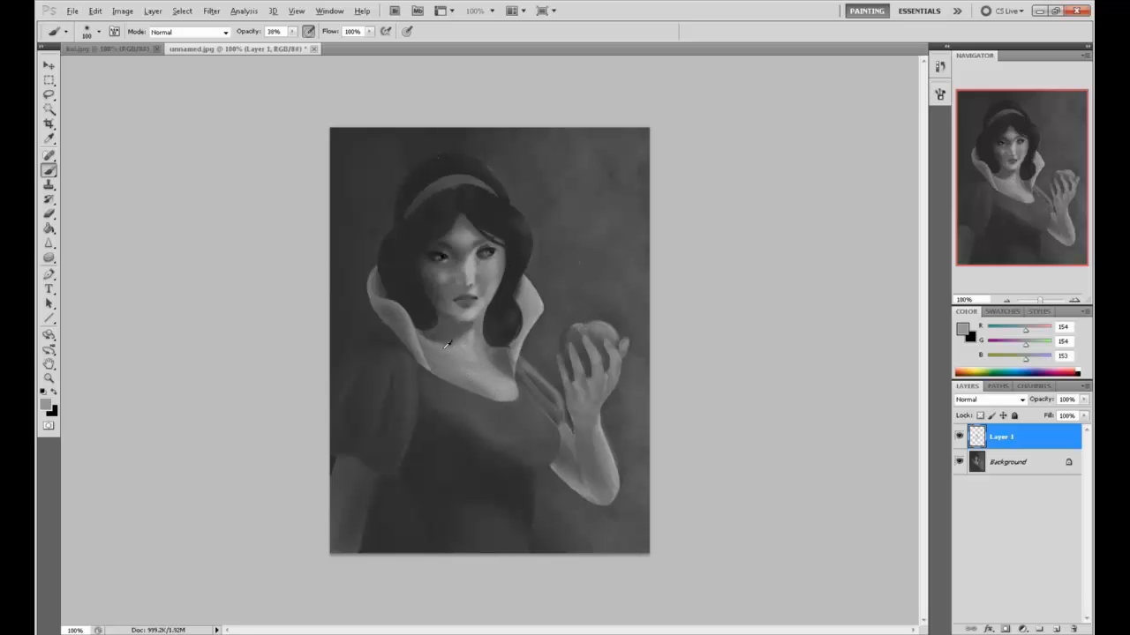
Step: Shade the base of the neck beside the collar with a sampled dark grey at 75% brush opacity
left_click(446, 344, "alt")
left_click(295, 31)
left_click_drag(295, 45, 316, 45)
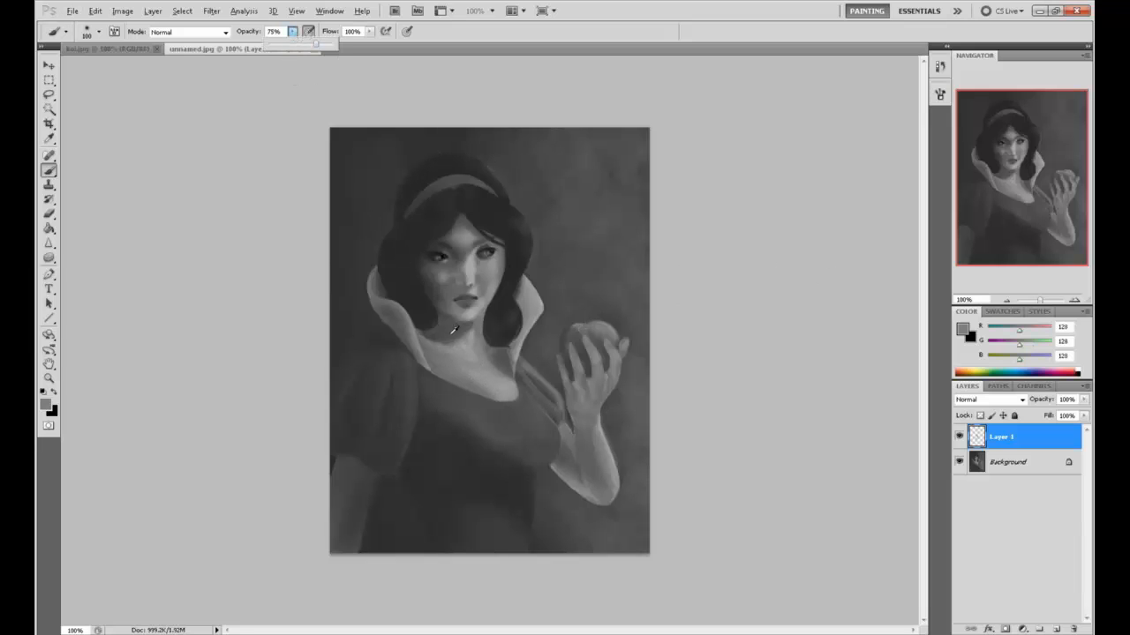
left_click(406, 315, "alt")
mouse_move(431, 345)
left_mouse_down()
mouse_move(491, 368)
mouse_move(457, 333)
left_mouse_up()
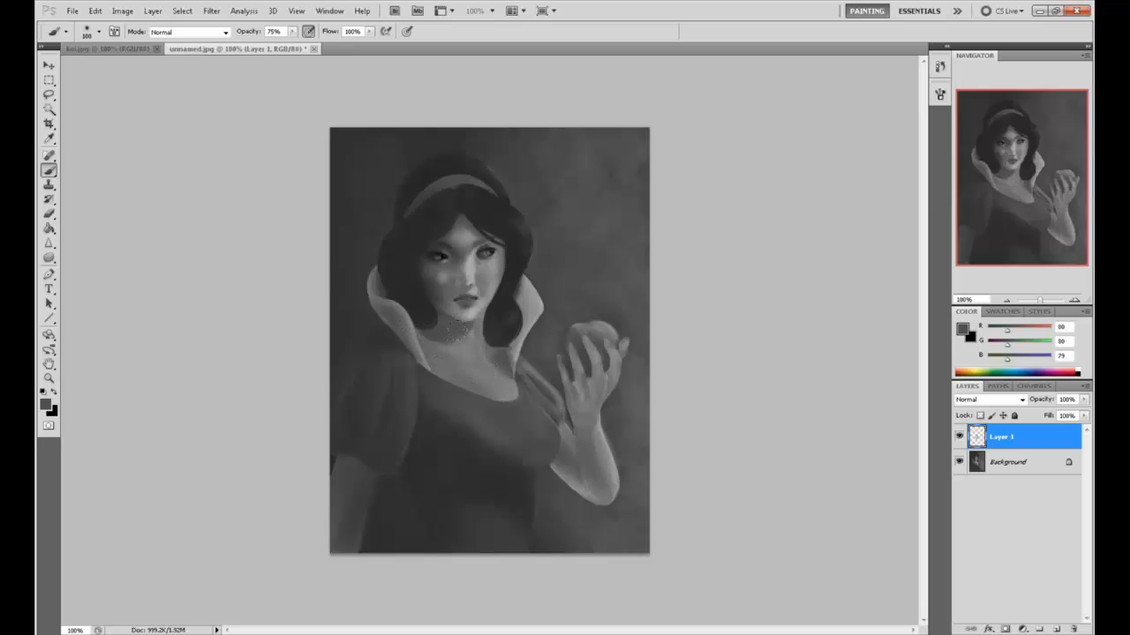
Step: Paint a highlight across the chest above the neckline with light grey sampled from the chin, at 85% brush opacity and a reduced brush size
left_click(479, 303, "alt")
left_click(292, 31)
left_click_drag(294, 44, 299, 44)
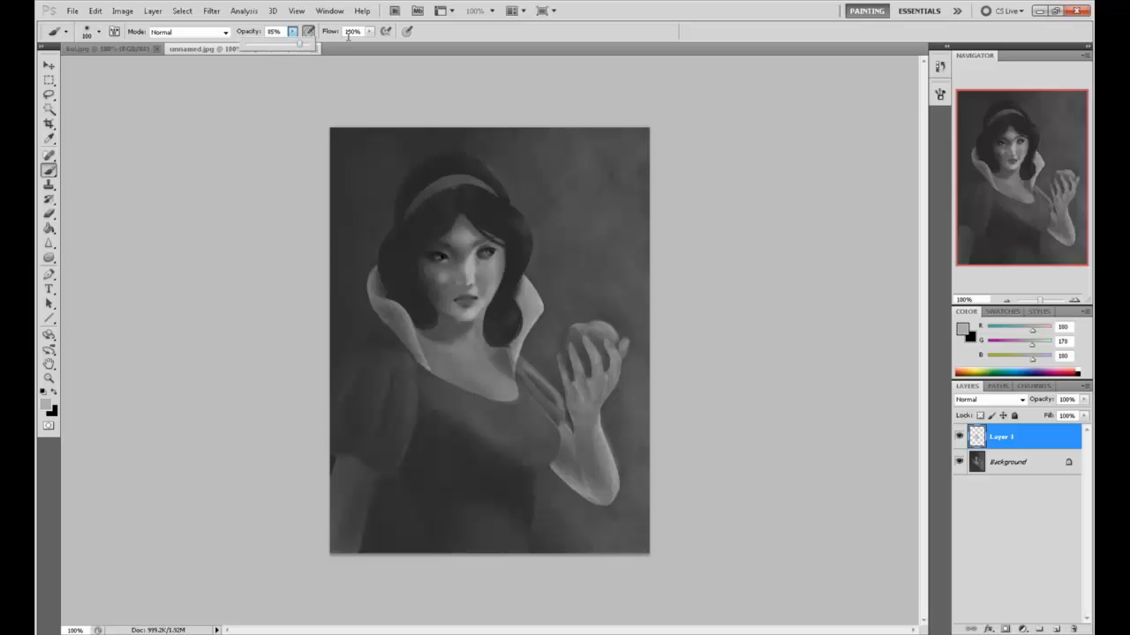
key("bracketleft")
key("bracketleft")
key("bracketleft")
key("bracketleft")
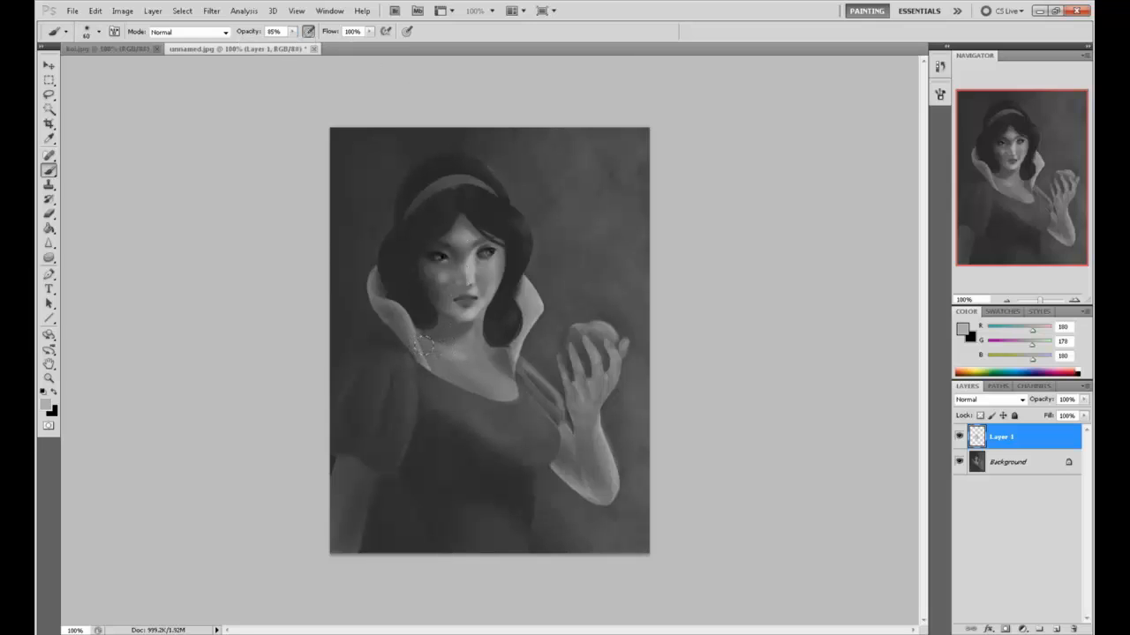
key("bracketleft")
key("bracketleft")
left_click_drag(495, 388, 460, 358)
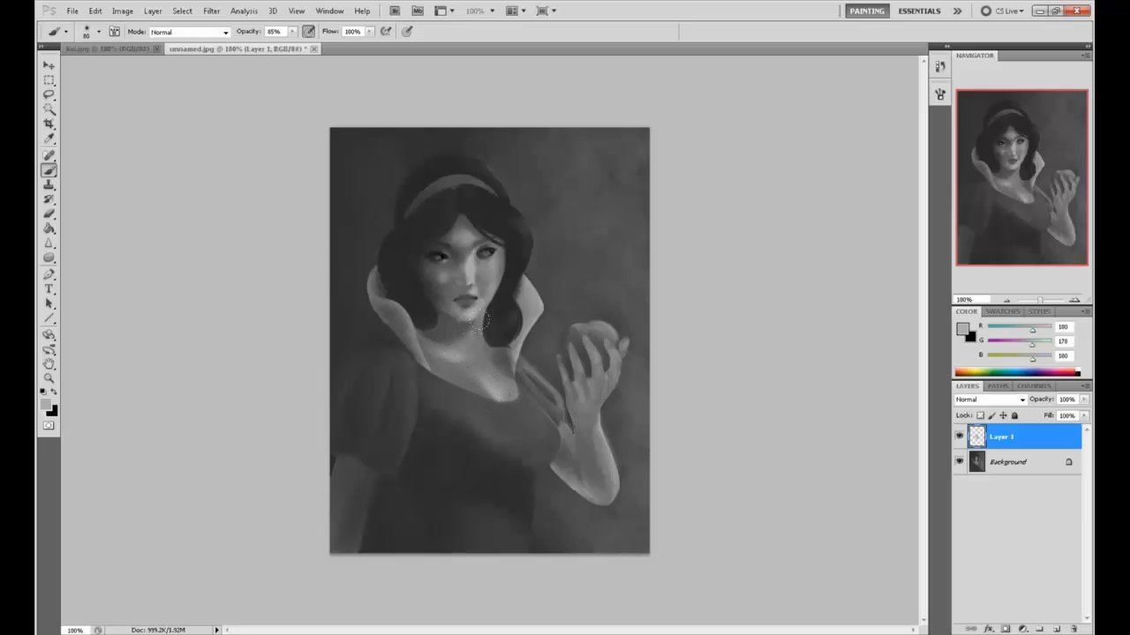
Step: Blend the chest highlight into the surrounding skin with light and mid greys sampled from the chest, using a size 80 brush
left_click(495, 378, "alt")
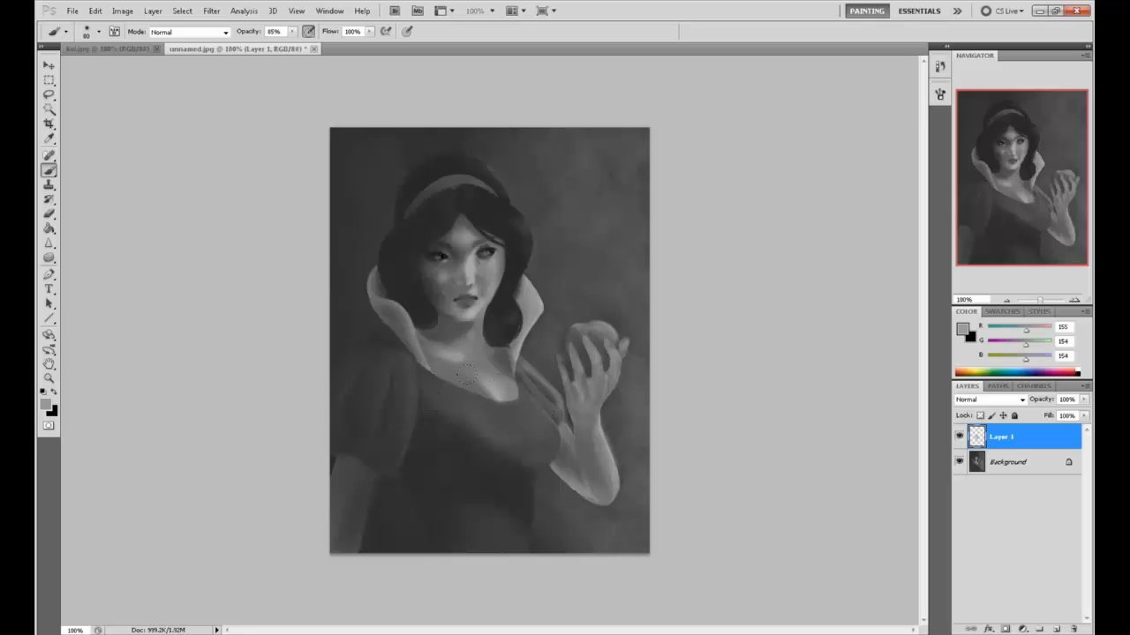
left_click(468, 381, "alt")
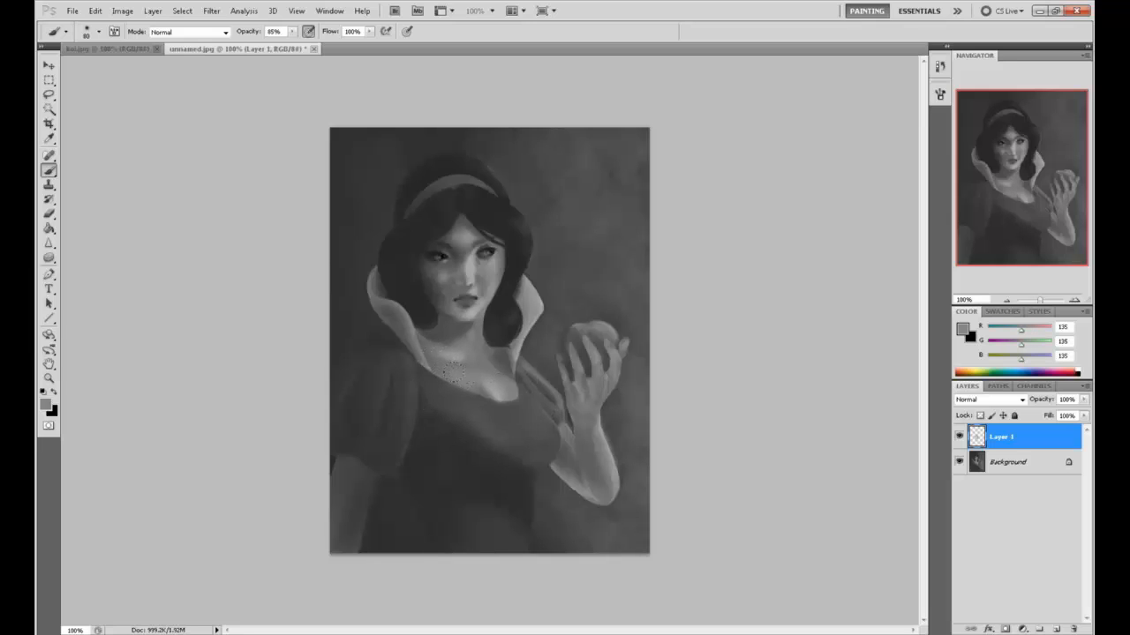
left_click(465, 366, "alt")
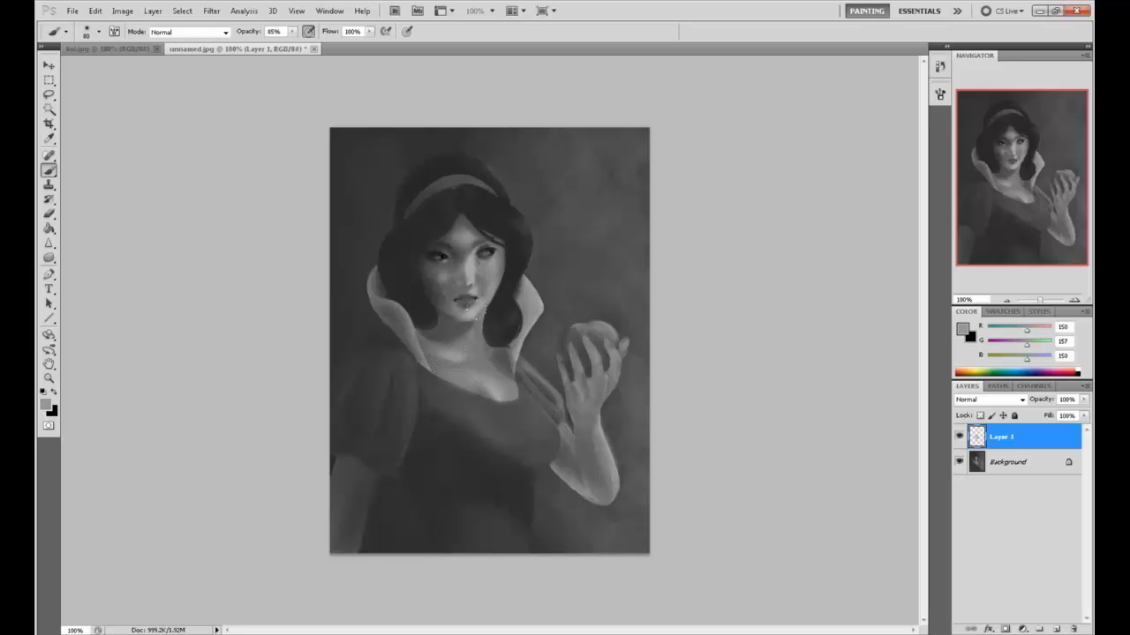
left_click(480, 381, "alt")
left_click(475, 377, "alt")
left_click(496, 394, "alt")
left_click(429, 358, "alt")
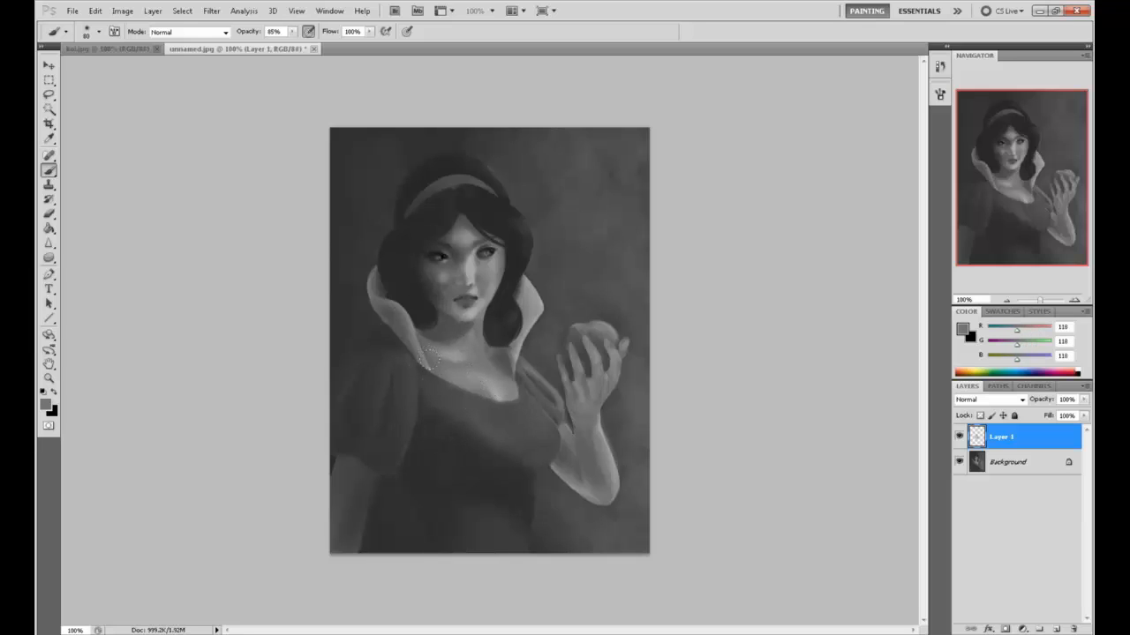
left_click(479, 383, "alt")
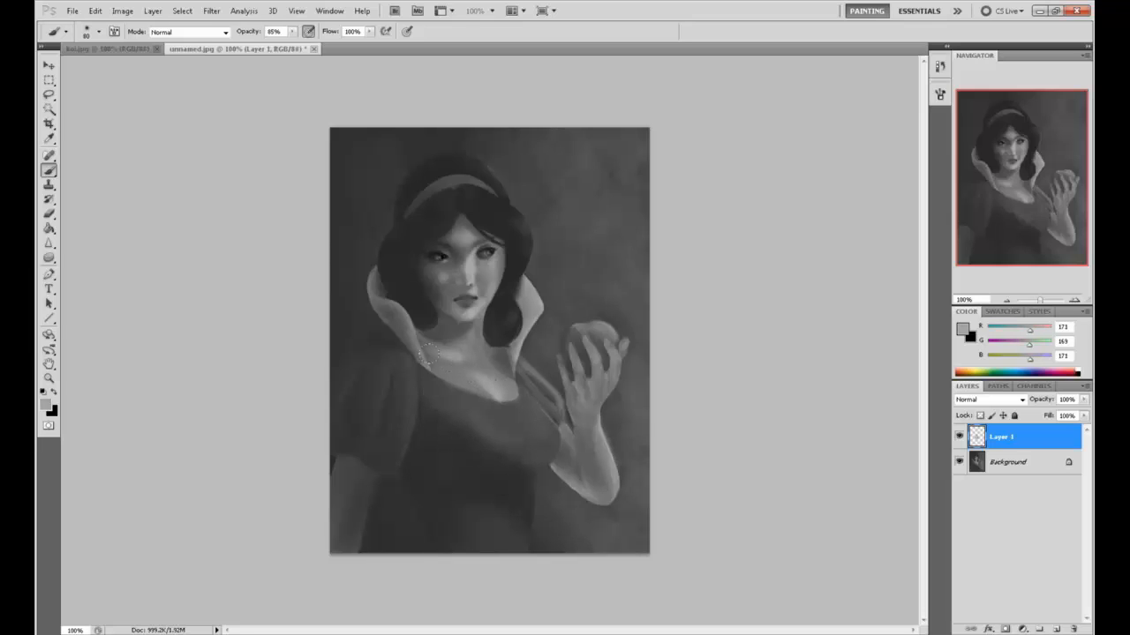
Step: Soften the collarbone area and upper chest with greys sampled from the collar and chest, varying the brush size
left_click(396, 306, "alt")
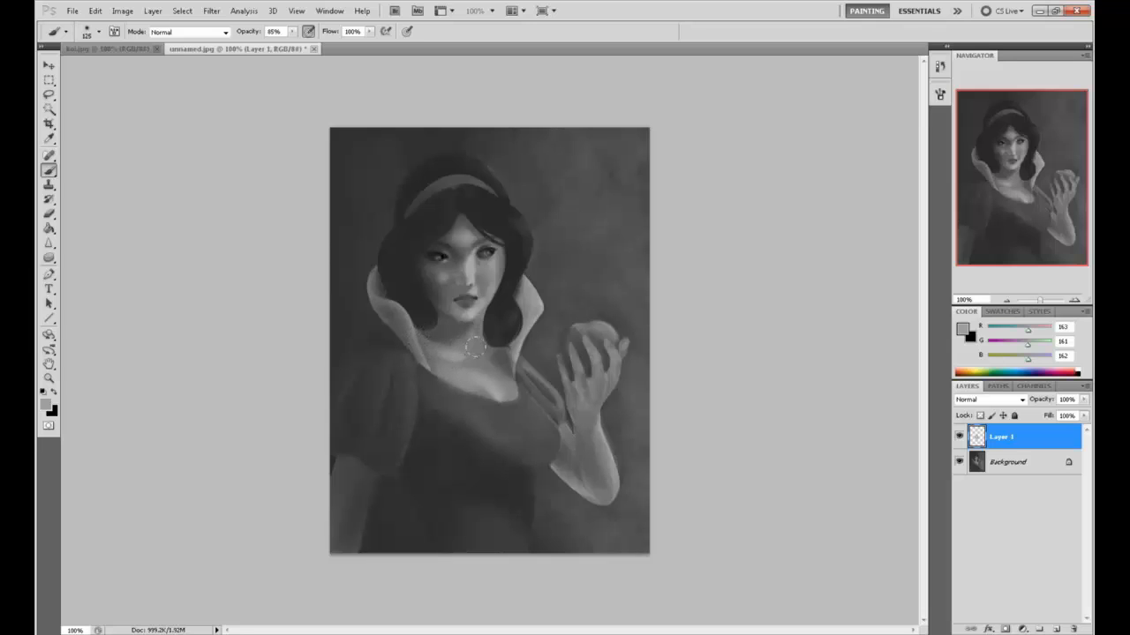
left_click_drag(471, 353, 454, 373)
left_click(486, 376, "alt")
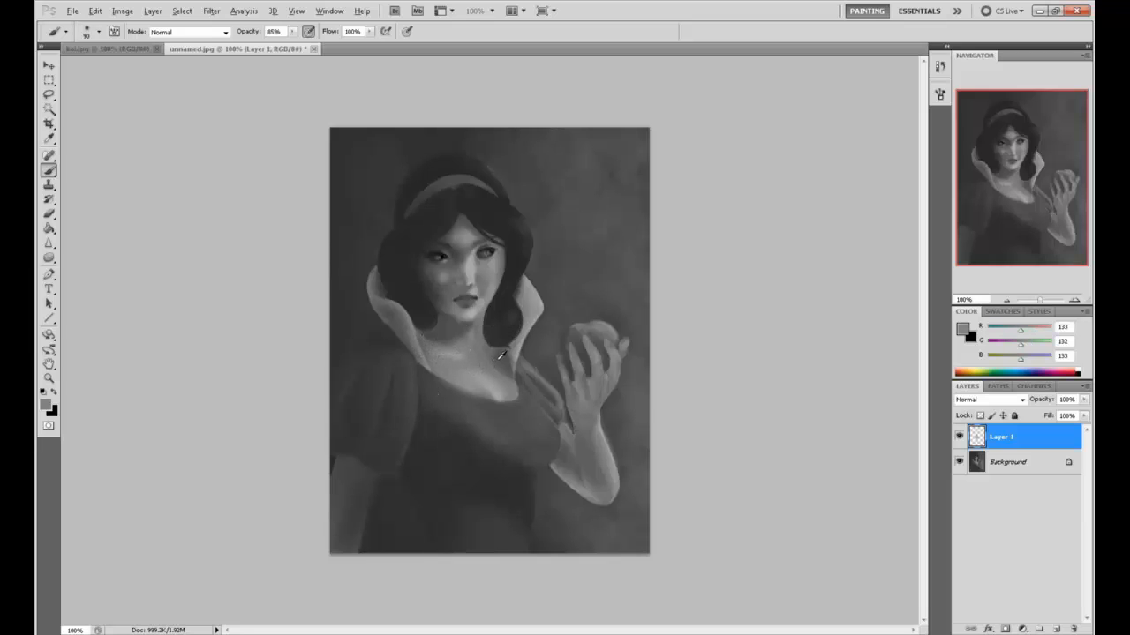
left_click(499, 381, "alt")
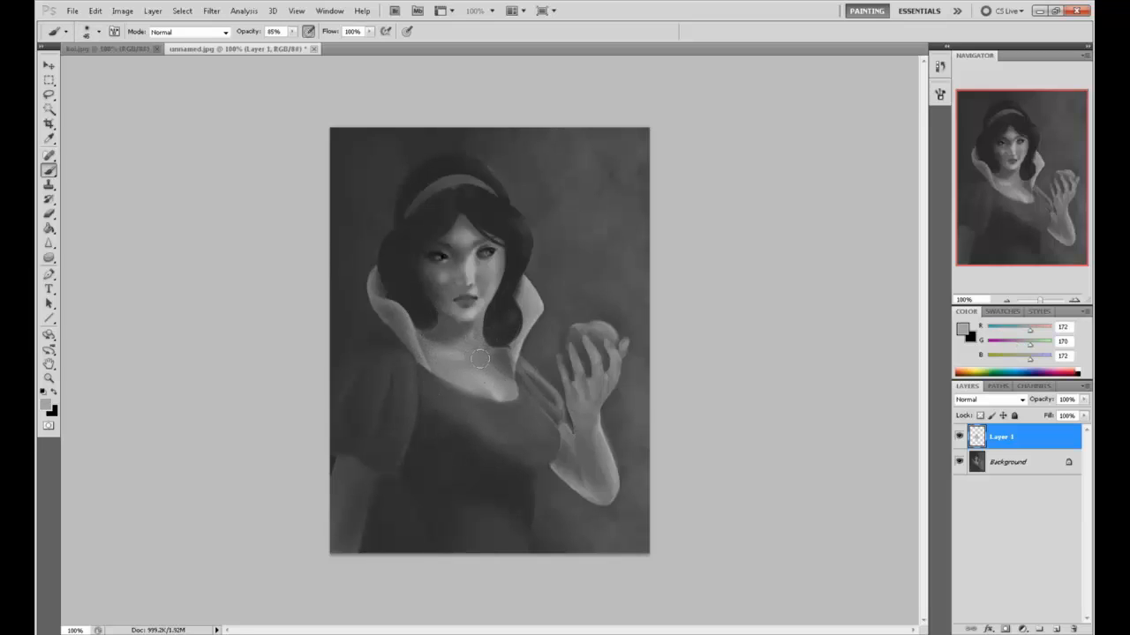
left_click_drag(479, 358, 490, 357)
Step: Shade the base of the neck and throat with darker greys sampled beside the collar and on the neck, using a size 70 brush
key("alt")
left_click(452, 349, "alt")
left_click(510, 359, "alt")
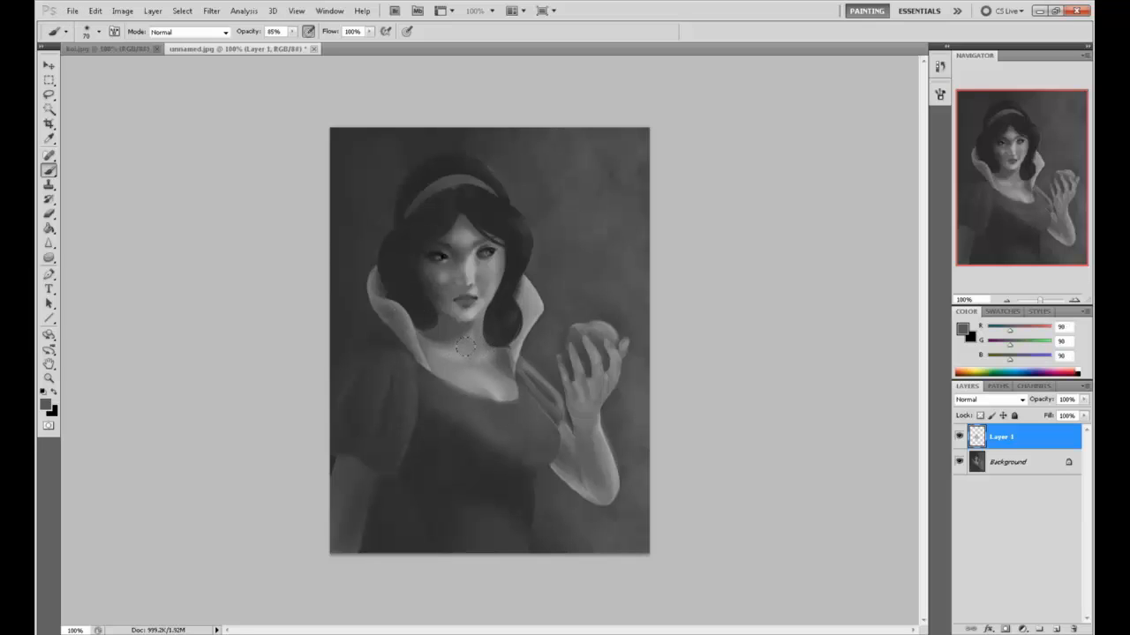
left_click(470, 345, "alt")
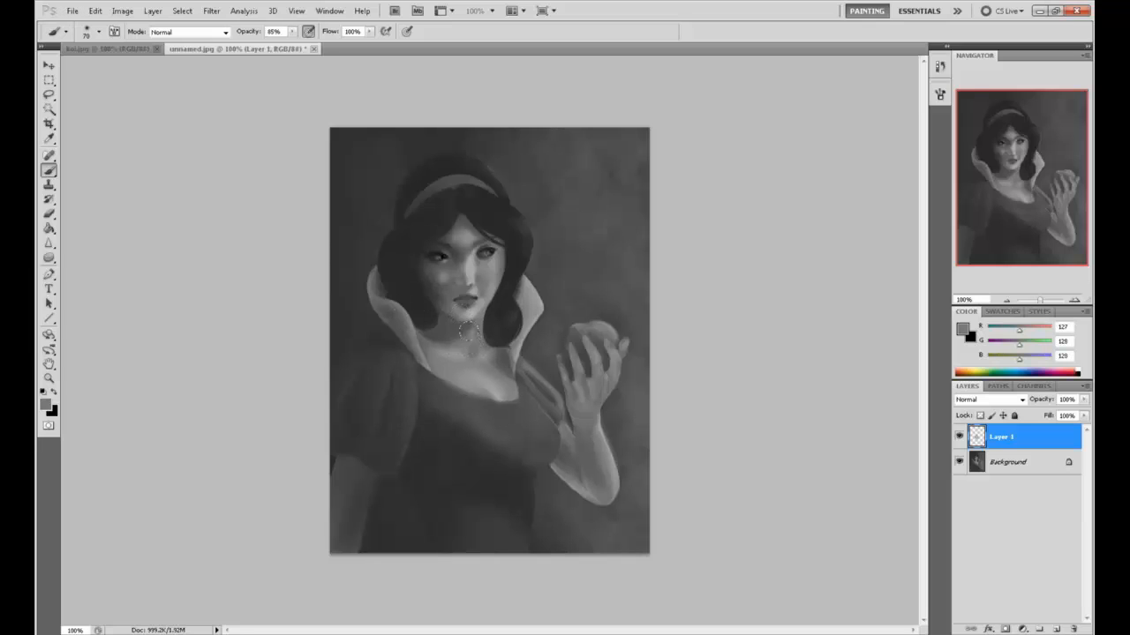
Step: Shade the woman's neck and chest with dark and light gray tones sampled from the painting at 85% brush opacity
left_click(496, 328, "alt")
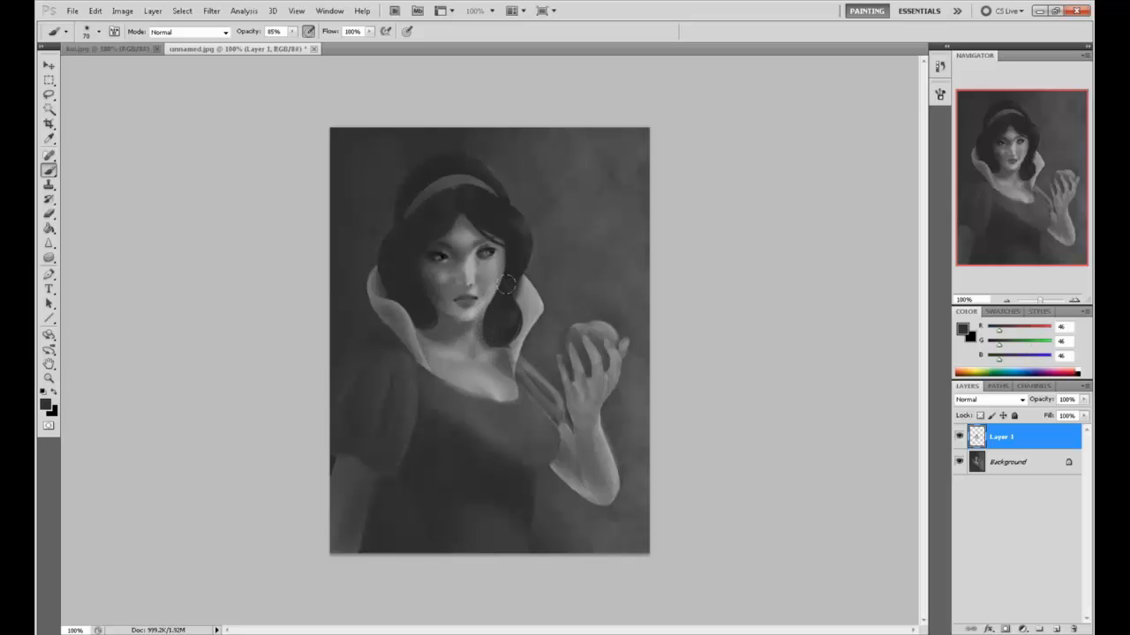
left_click(502, 392, "alt")
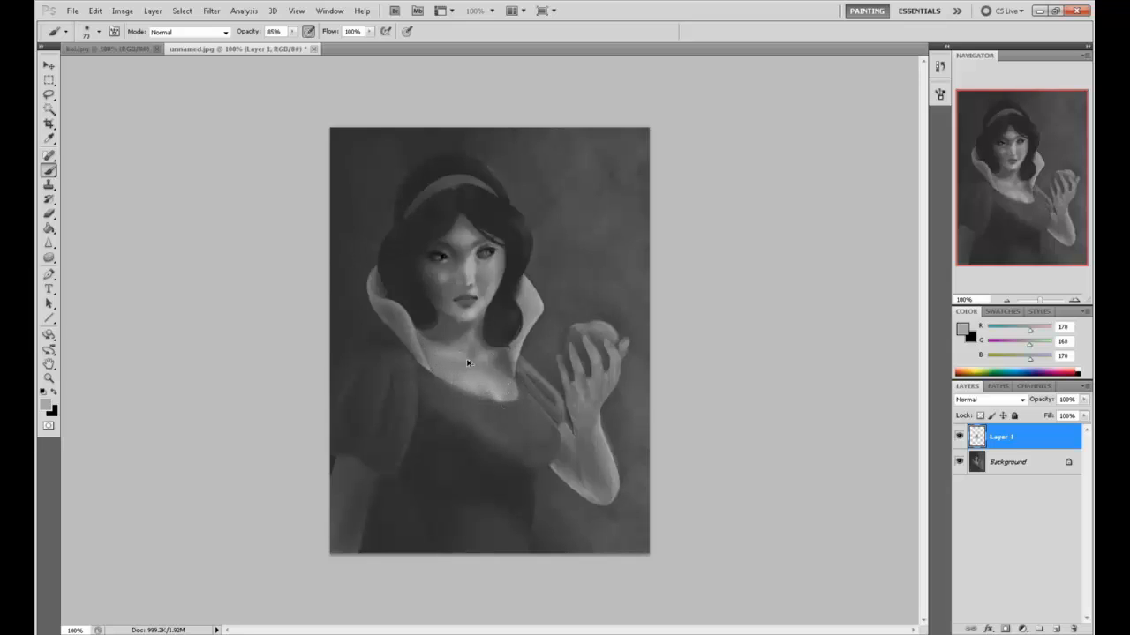
left_click(490, 386, "alt")
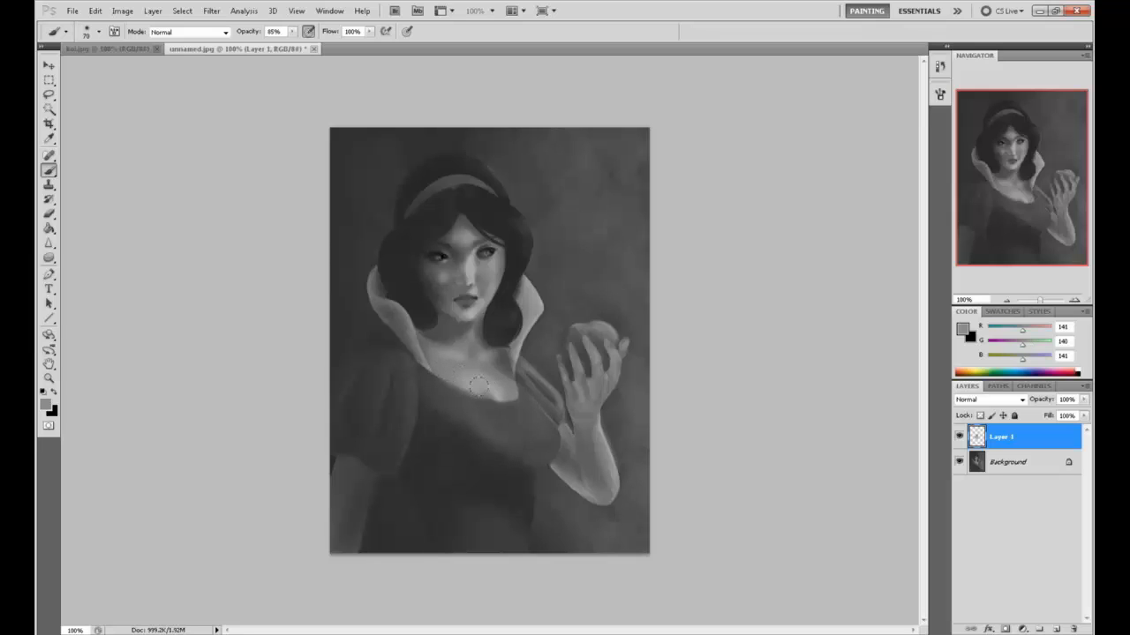
left_click(478, 388, "alt")
left_click(483, 390, "alt")
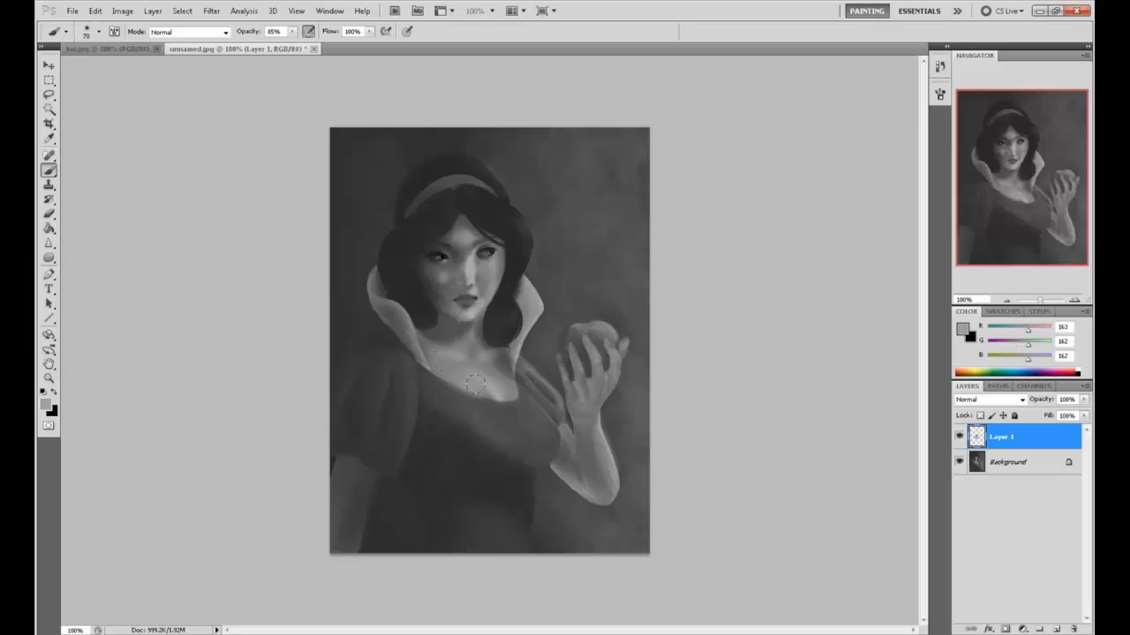
Step: Set the brush opacity to 100% and refine the dress neckline's edge with dark gray sampled from the bodice
left_click_drag(291, 32, 312, 50)
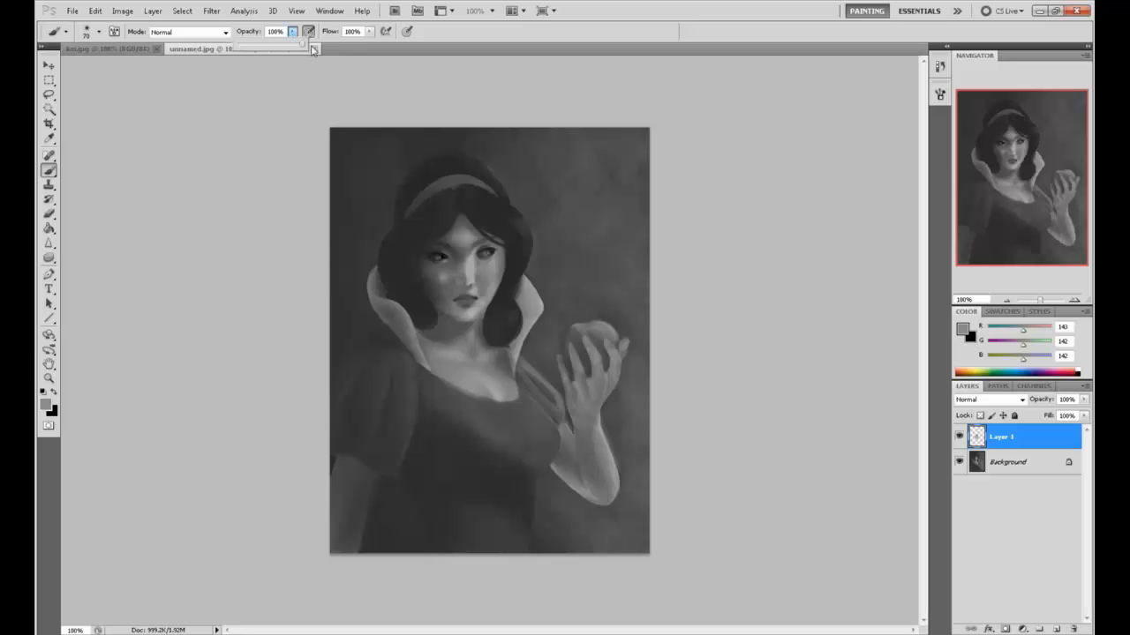
left_click(446, 392, "alt")
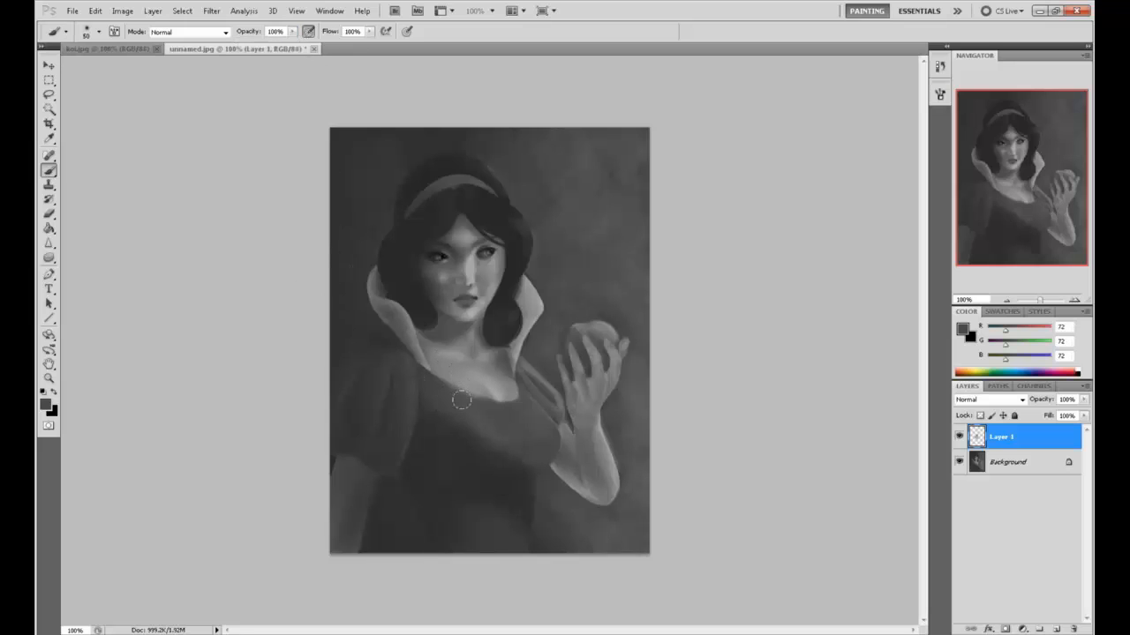
key("bracketleft")
key("bracketleft")
key("bracketleft")
key("bracketleft")
Step: Paint a highlight on the raised forearm with a size 100 brush and light skin gray sampled from the chest
key("bracketright")
key("bracketright")
key("bracketright")
key("bracketright")
key("bracketright")
key("bracketright")
key("bracketright")
key("bracketright")
key("bracketright")
key("bracketright")
left_click(497, 393, "alt")
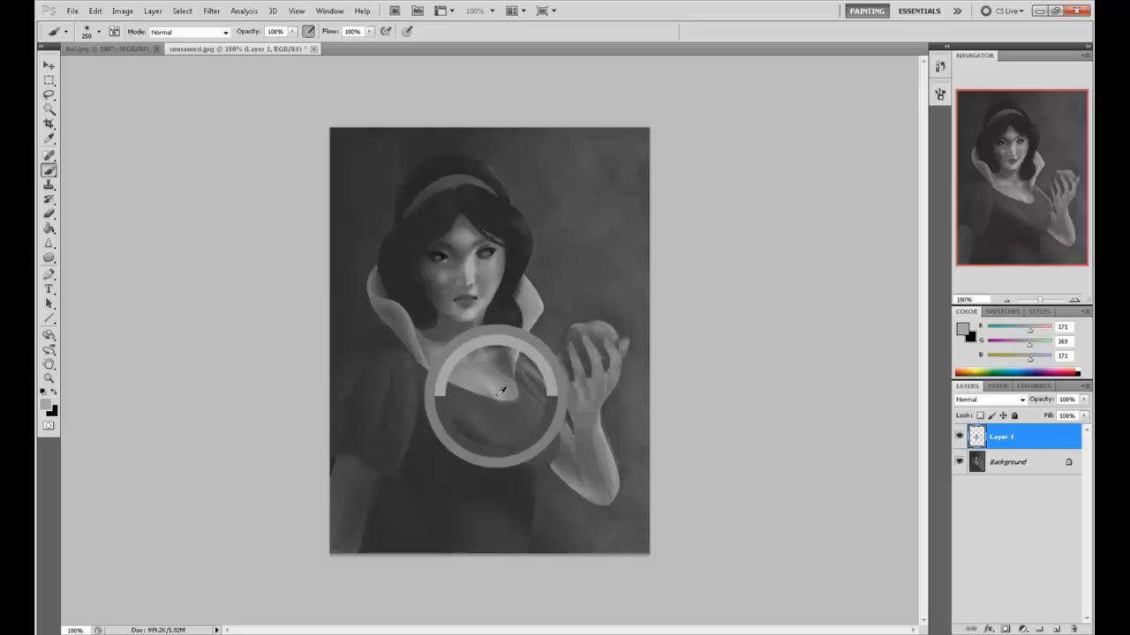
left_click_drag(592, 419, 604, 450)
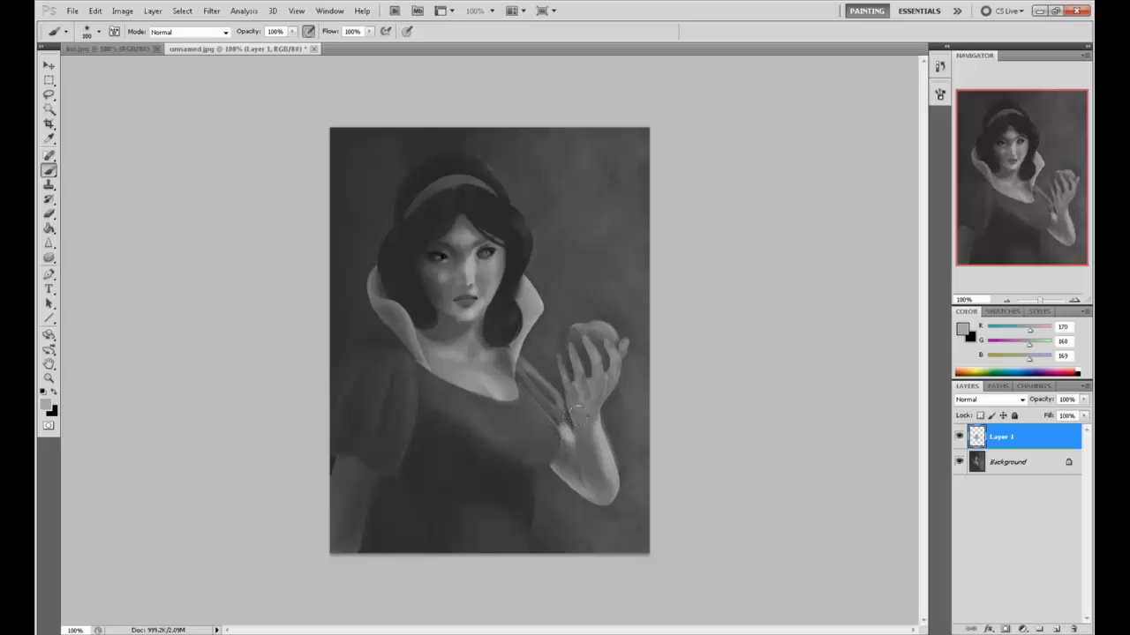
Step: Try to shade the bodice and neckline at full brush opacity with dark gray sampled from the dress
left_click(495, 465, "alt")
mouse_move(528, 427)
left_mouse_down()
mouse_move(519, 438)
mouse_move(471, 380)
left_mouse_up()
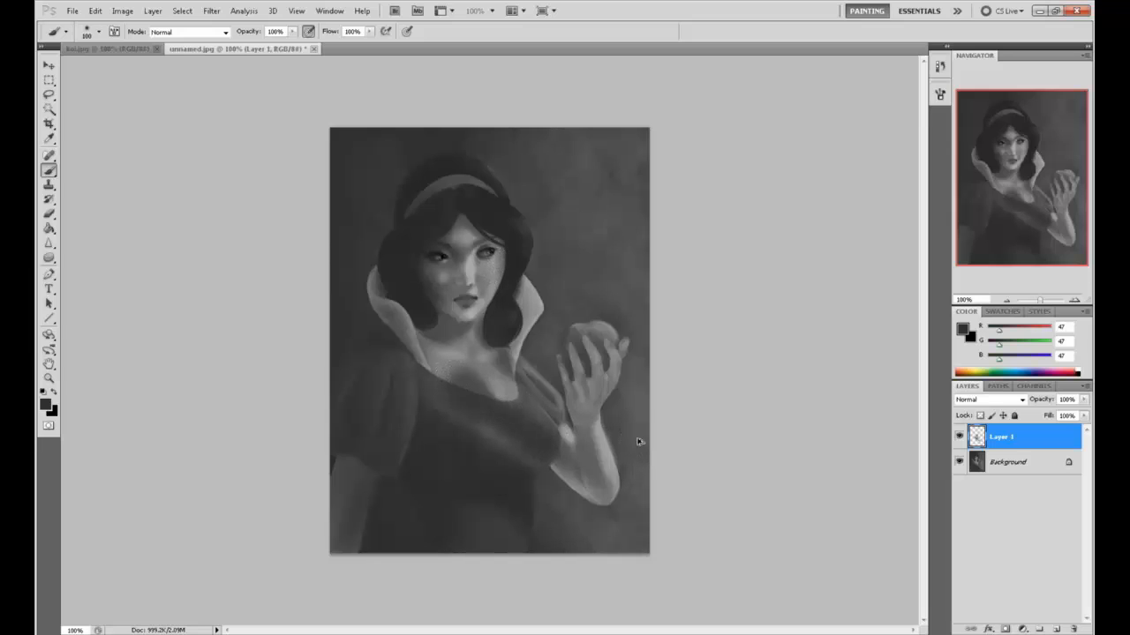
key("ctrl+alt+z")
key("ctrl+alt+z")
Step: Shade the chest and upper bodice with the dark gray at 50% brush opacity and merge Layer 1 down
left_click_drag(292, 31, 264, 49)
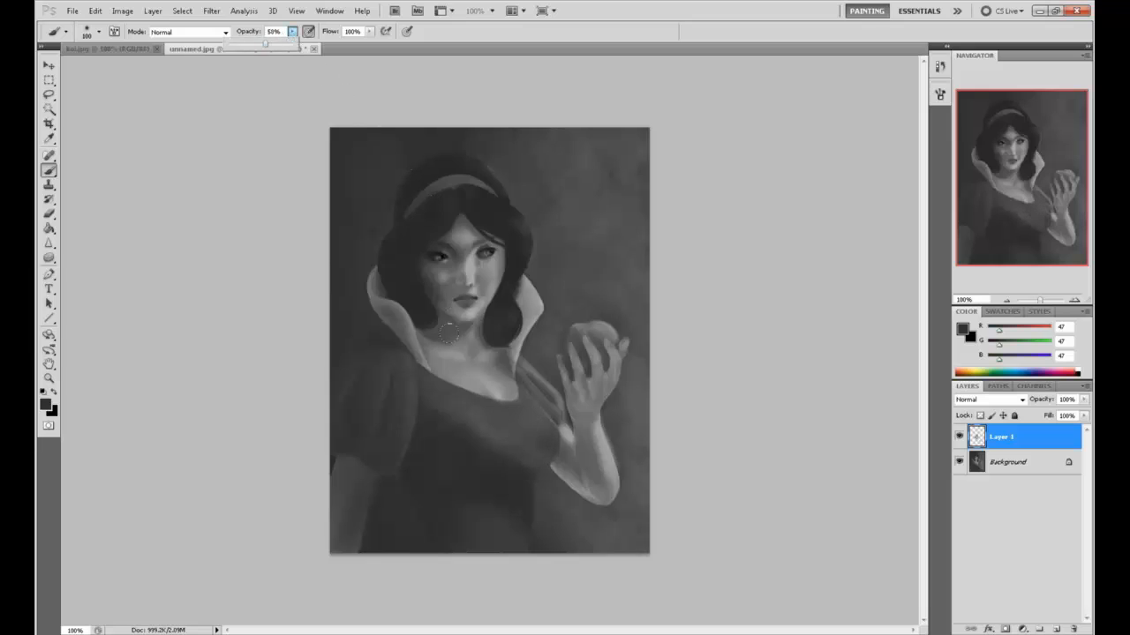
left_click_drag(442, 366, 518, 435)
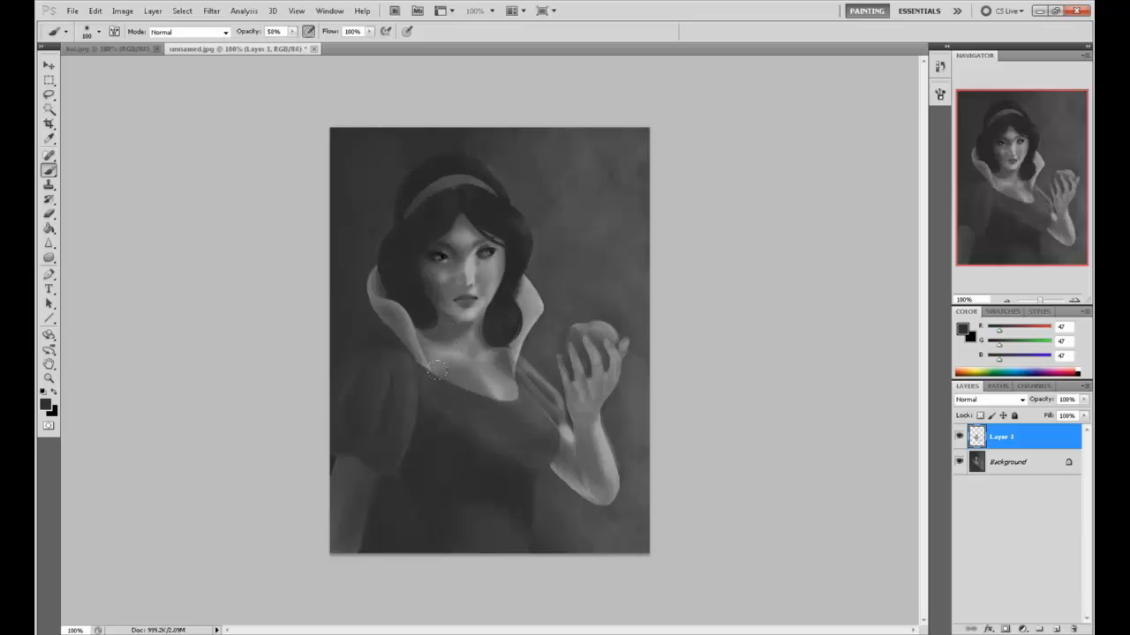
left_click_drag(454, 380, 491, 399)
right_click(1020, 439)
left_click(1024, 396)
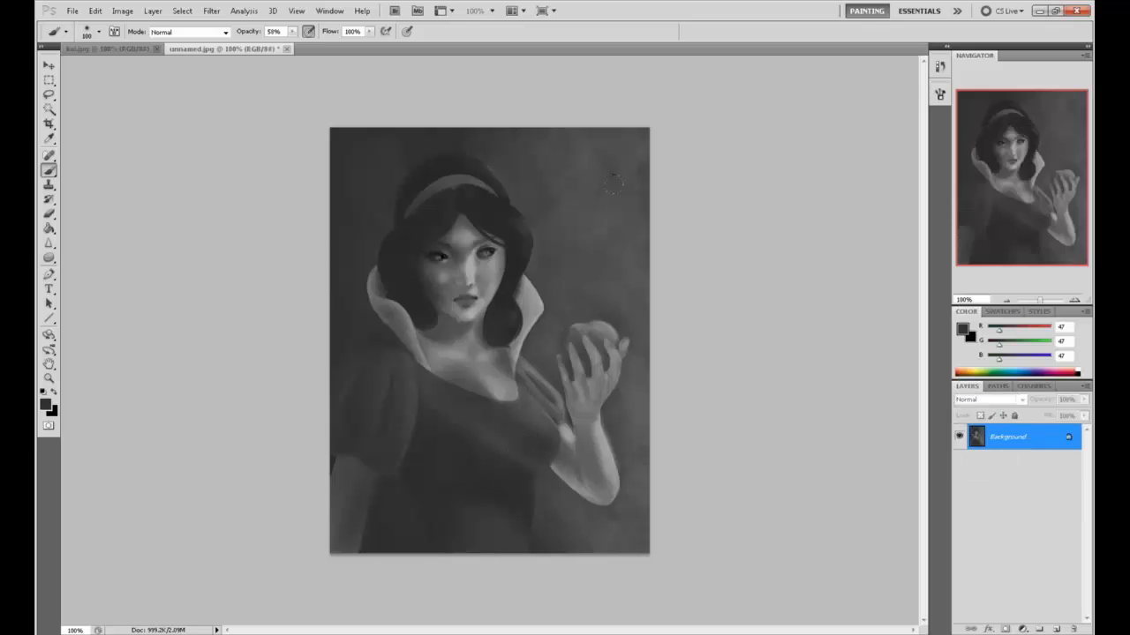
left_click(213, 12)
mouse_move(244, 199)
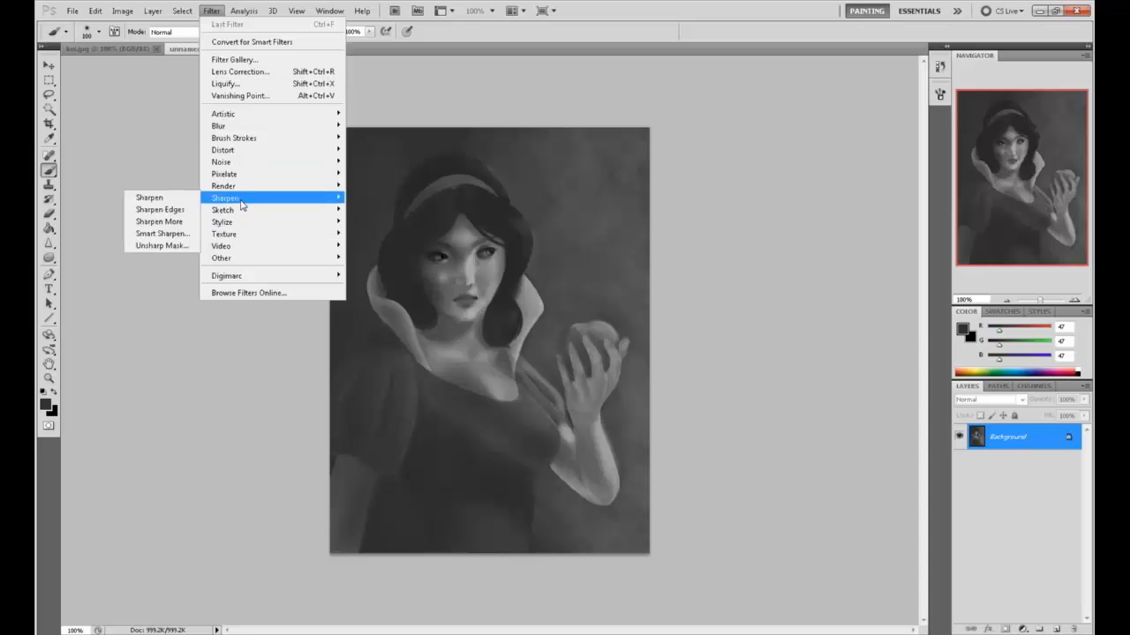
left_click(181, 248)
left_click(743, 312)
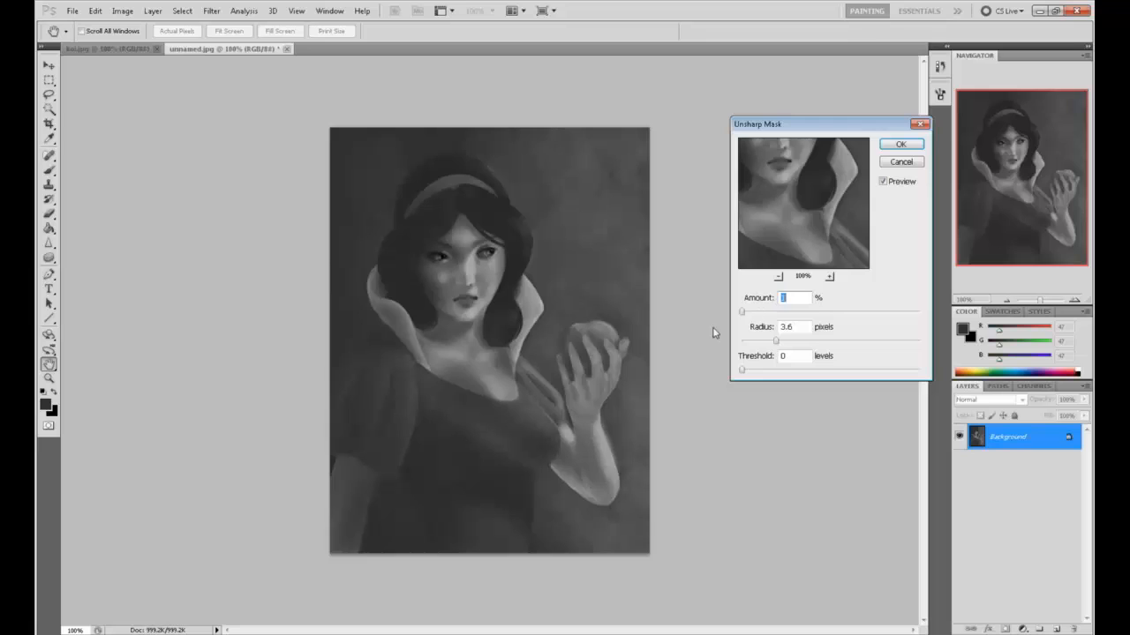
left_click(904, 165)
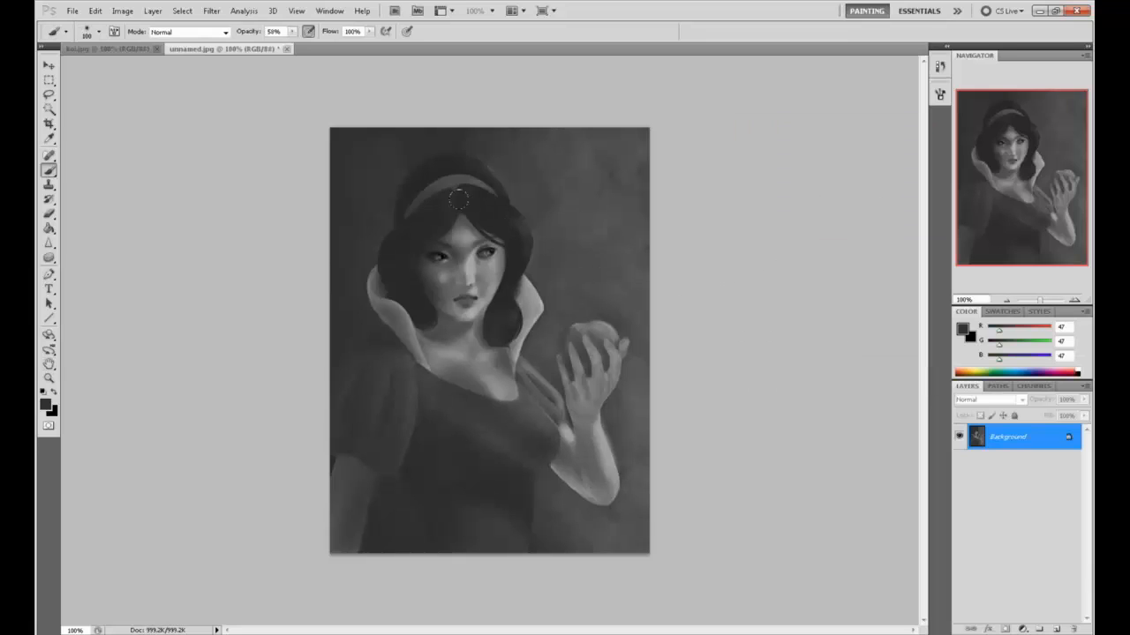
Step: Soften the shading on the face and cheeks with the Smudge tool at 77% strength
mouse_move(48, 243)
left_mouse_down()
mouse_move(80, 247)
mouse_move(81, 267)
left_mouse_up()
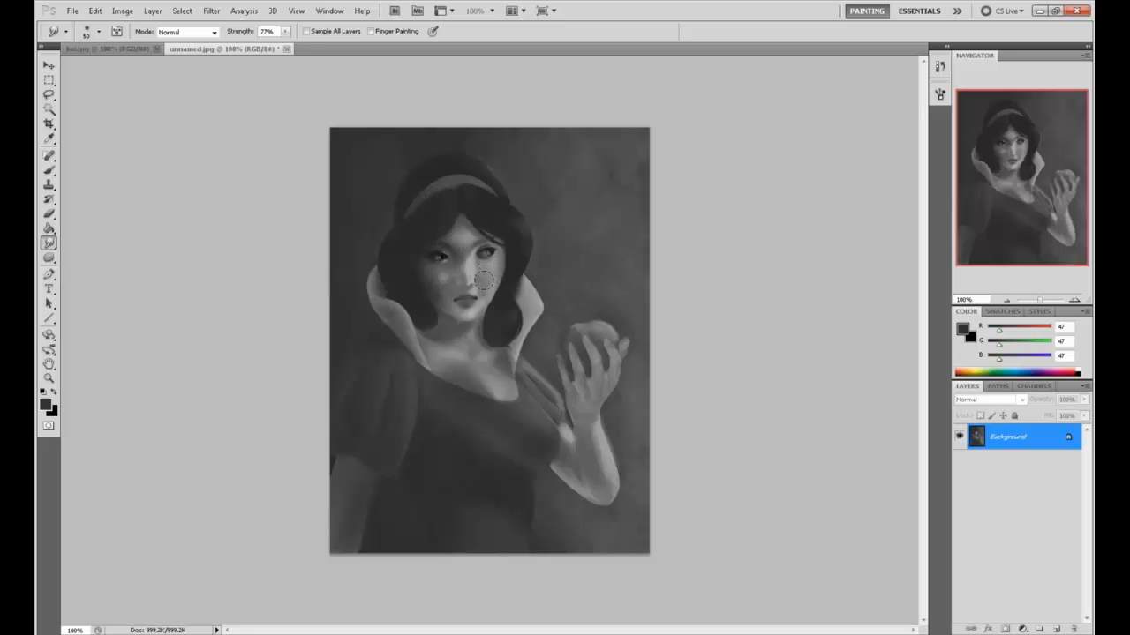
left_click(940, 65)
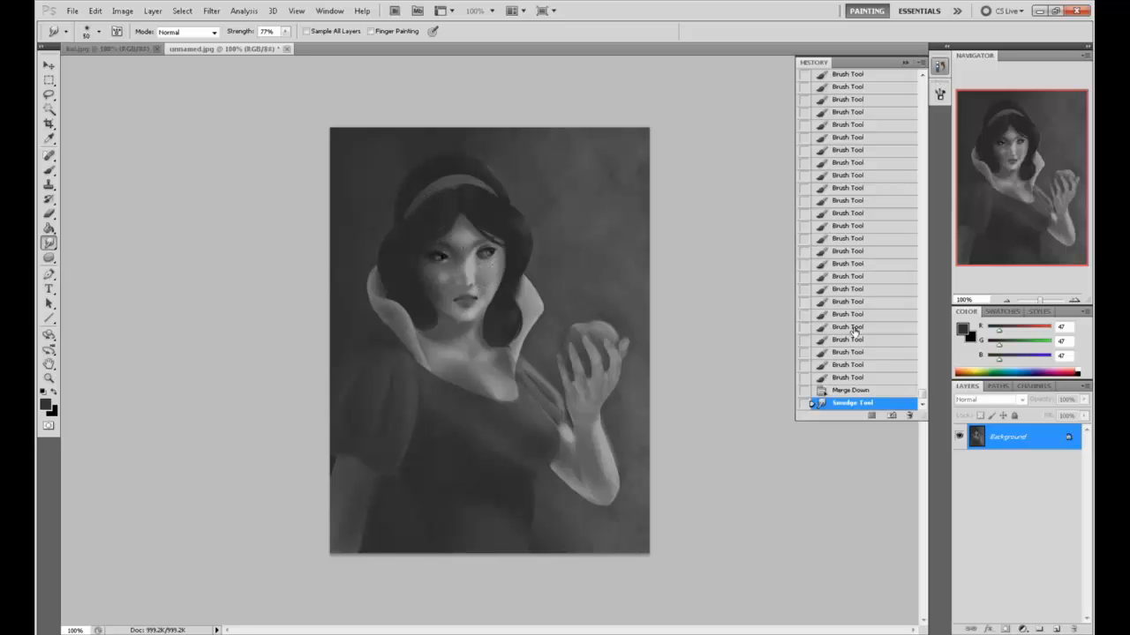
left_click(904, 63)
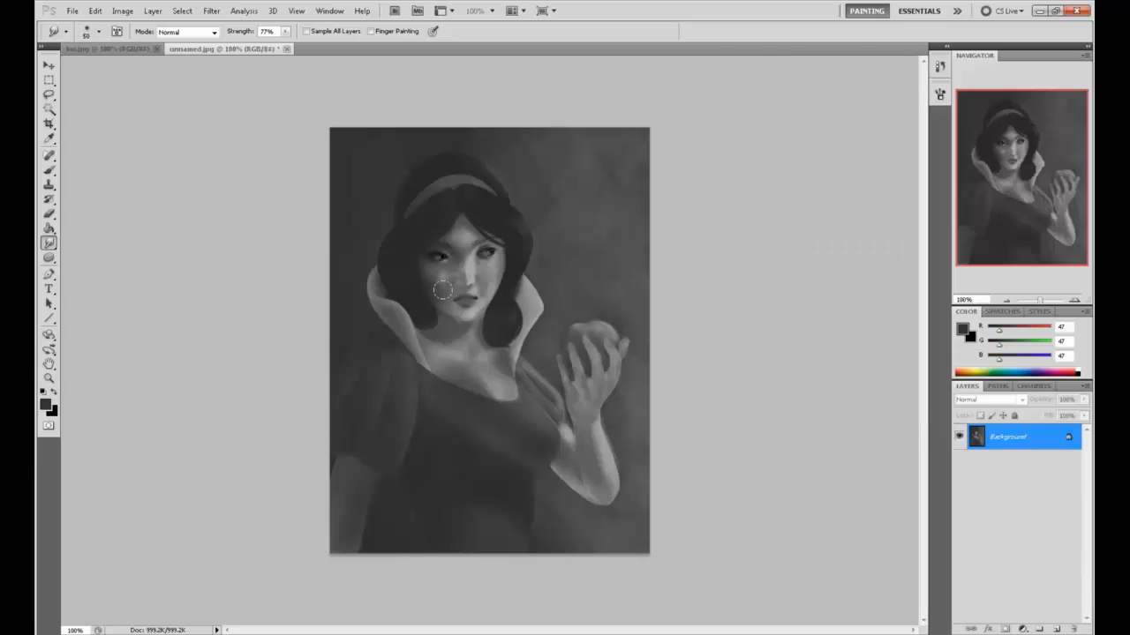
left_click_drag(443, 294, 487, 292)
right_click(1043, 450)
key("Escape")
Step: Copy the whole repainted image, restore the original unnamed.jpg snapshot and paste the copy in place as a new layer
key("ctrl+a")
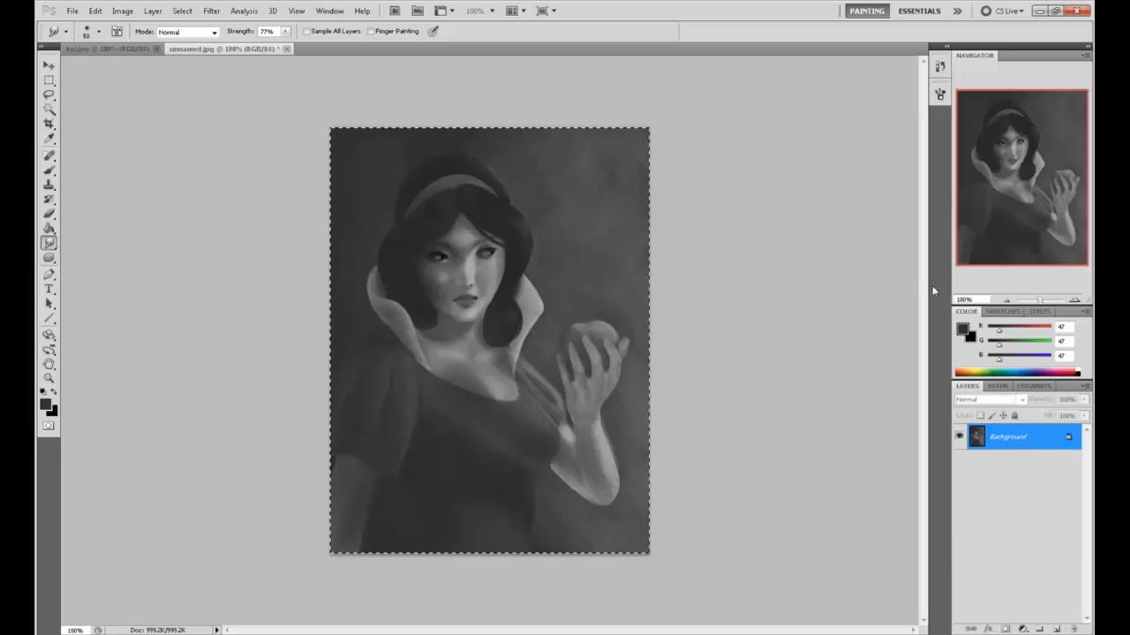
left_click(940, 66)
left_click_drag(922, 393, 925, 82)
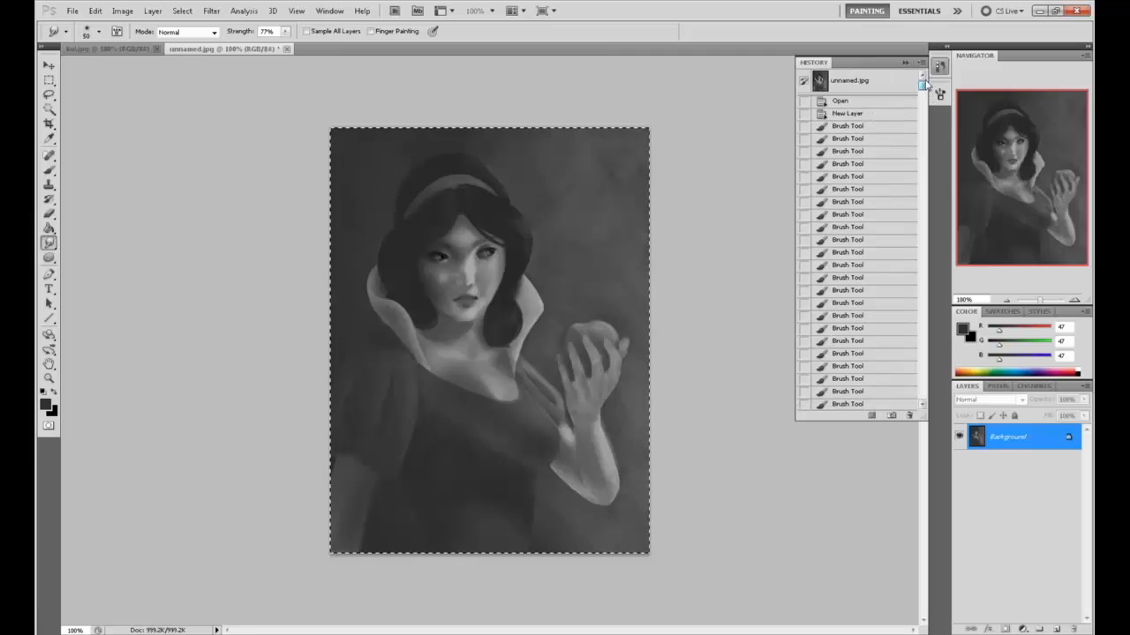
left_click(872, 85)
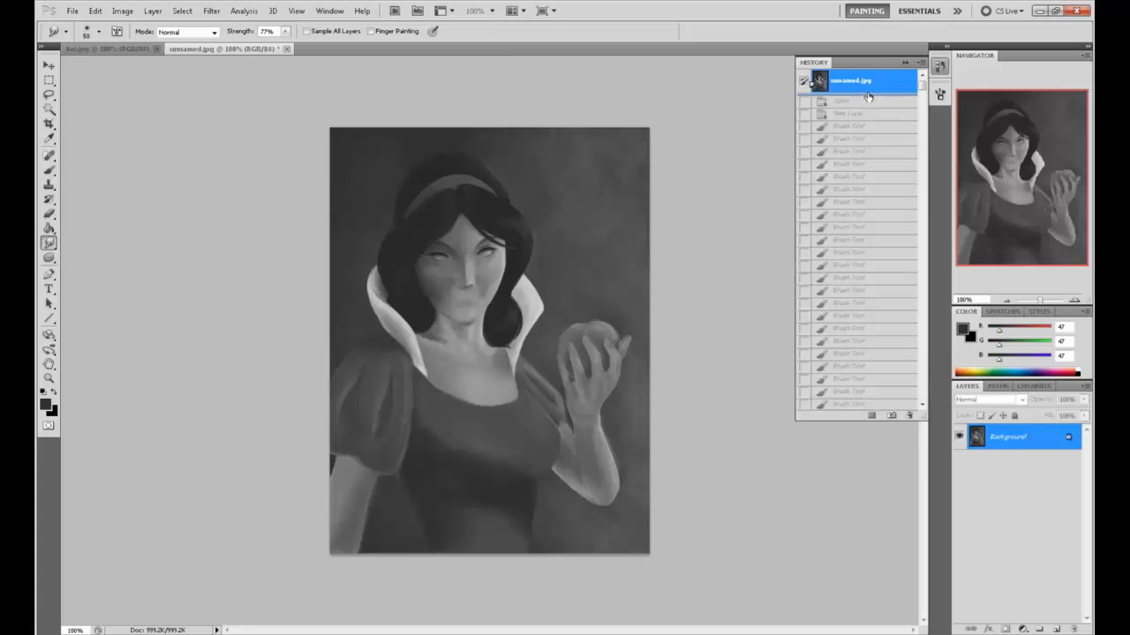
key("ctrl+shift+v")
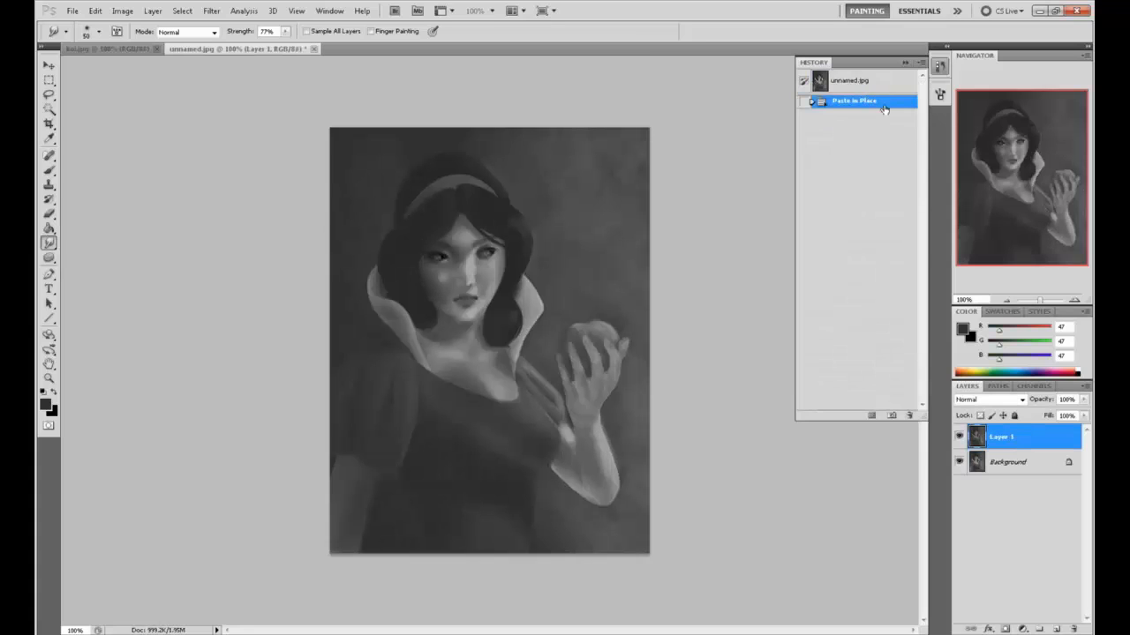
left_click(905, 63)
Step: Compare the repainted portrait with the original by repeatedly hiding and showing Layer 1
left_click(960, 438)
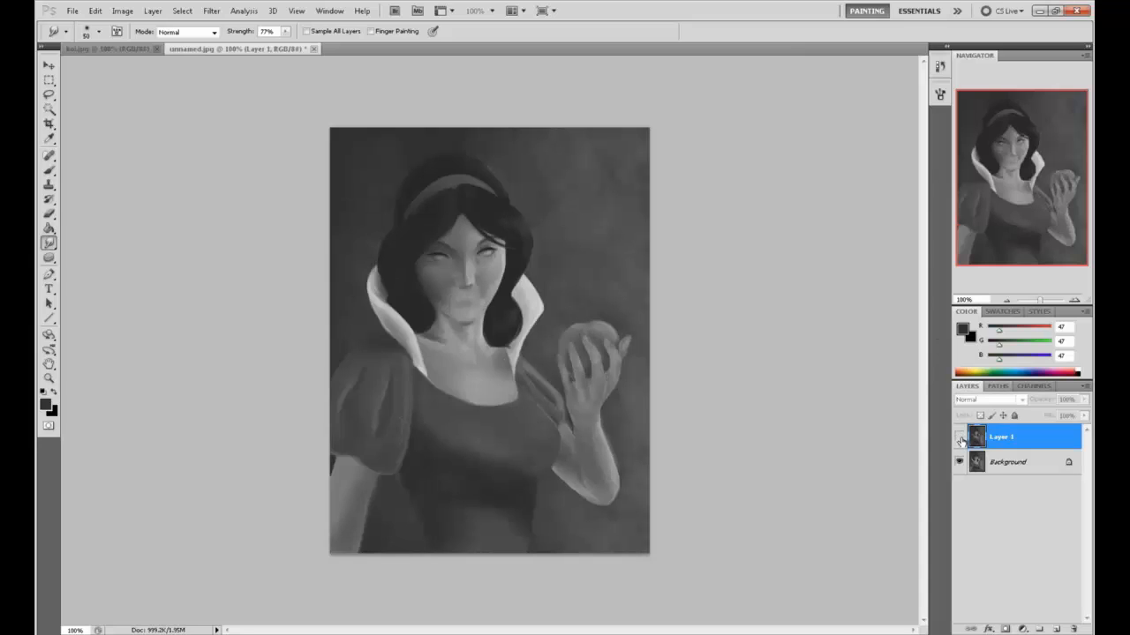
left_click(960, 438)
left_click(961, 437)
left_click(960, 437)
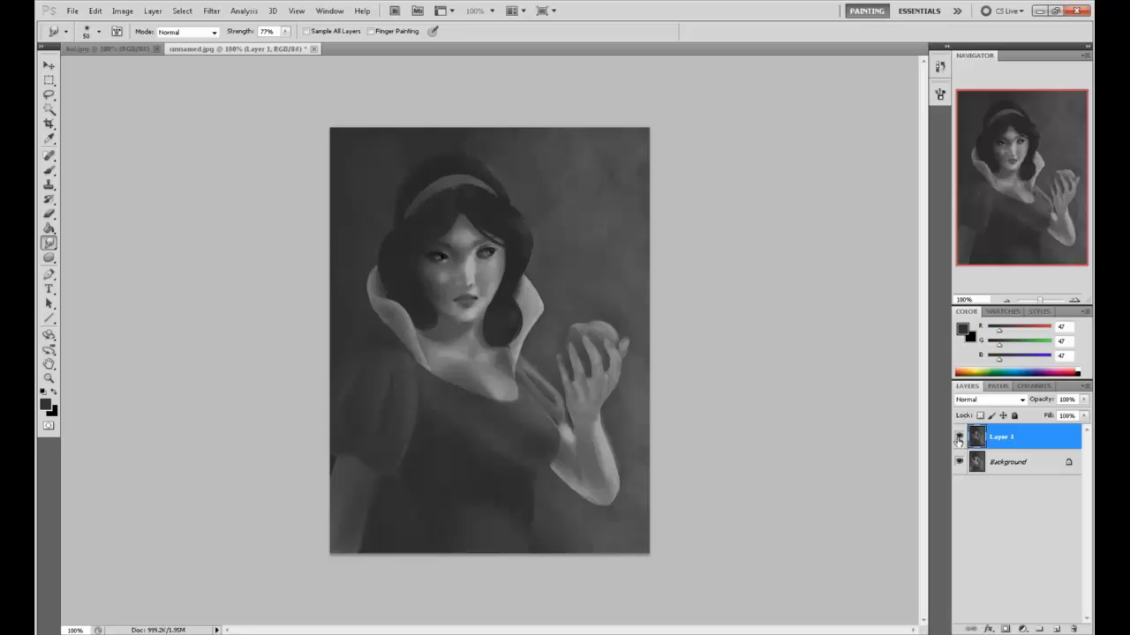
left_click(959, 438)
left_click(960, 438)
left_click(960, 438)
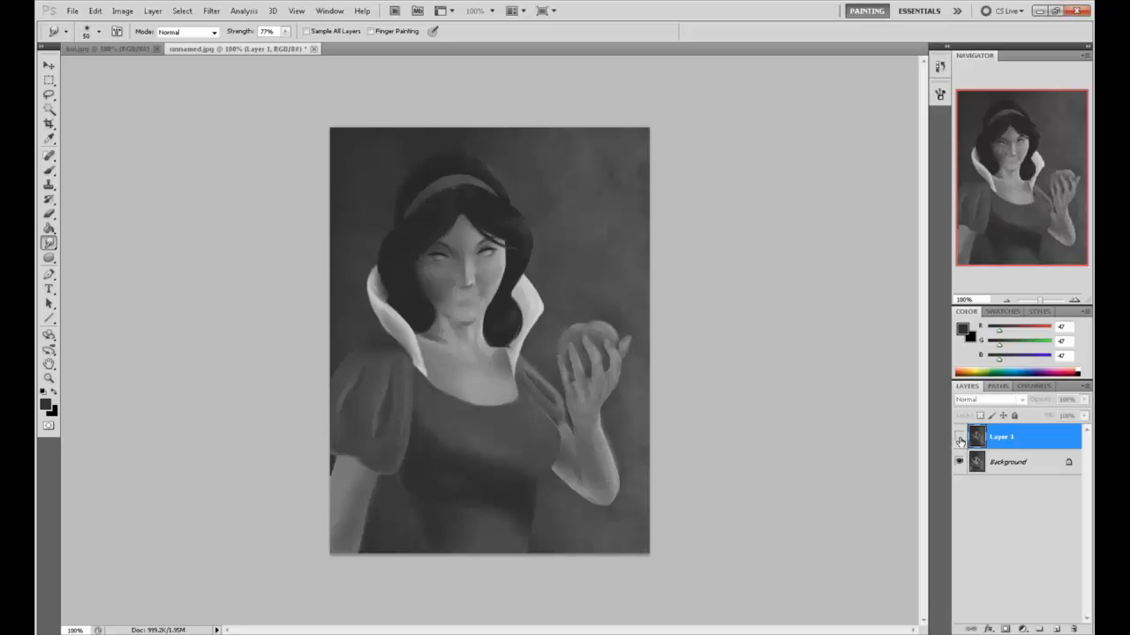
left_click(959, 437)
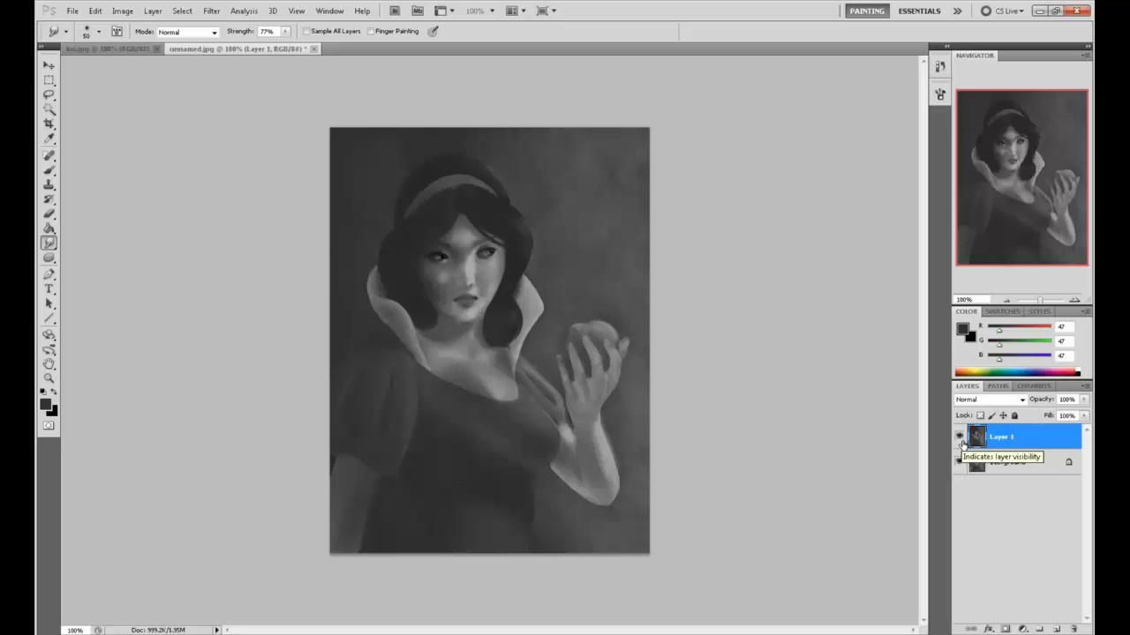
left_click(960, 438)
left_click(961, 437)
left_click(960, 438)
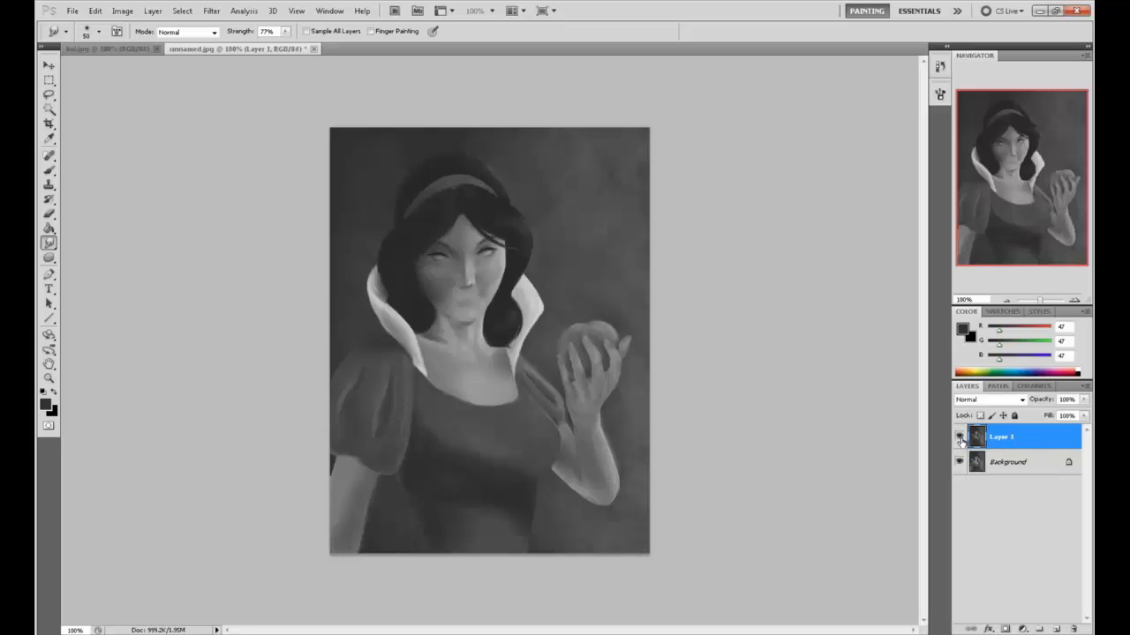
left_click(960, 438)
left_click(960, 438)
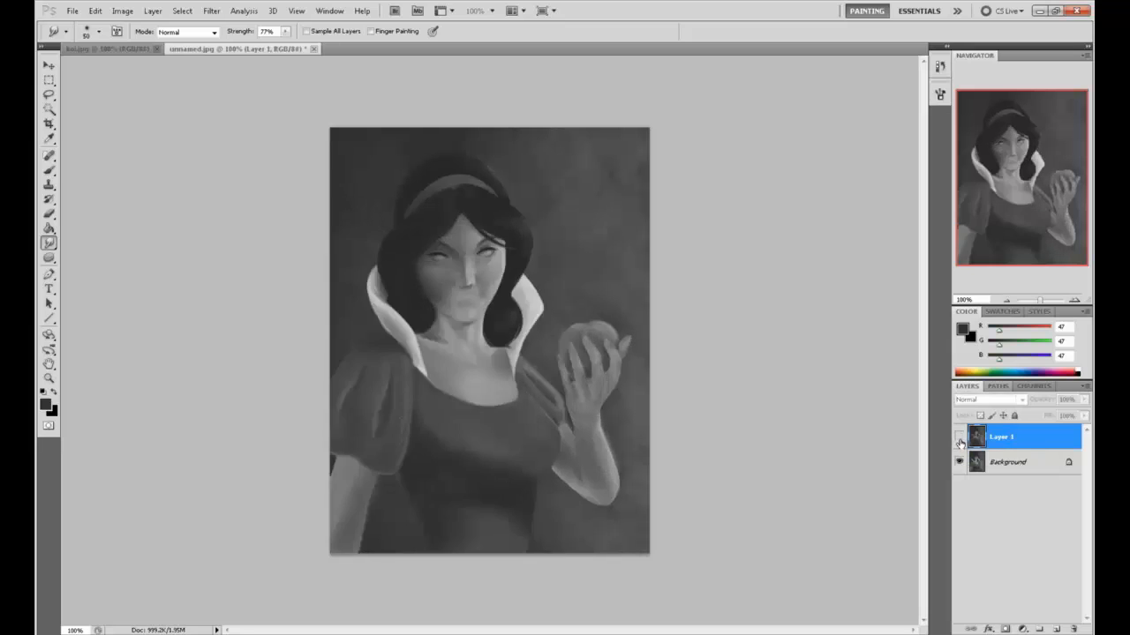
left_click(960, 438)
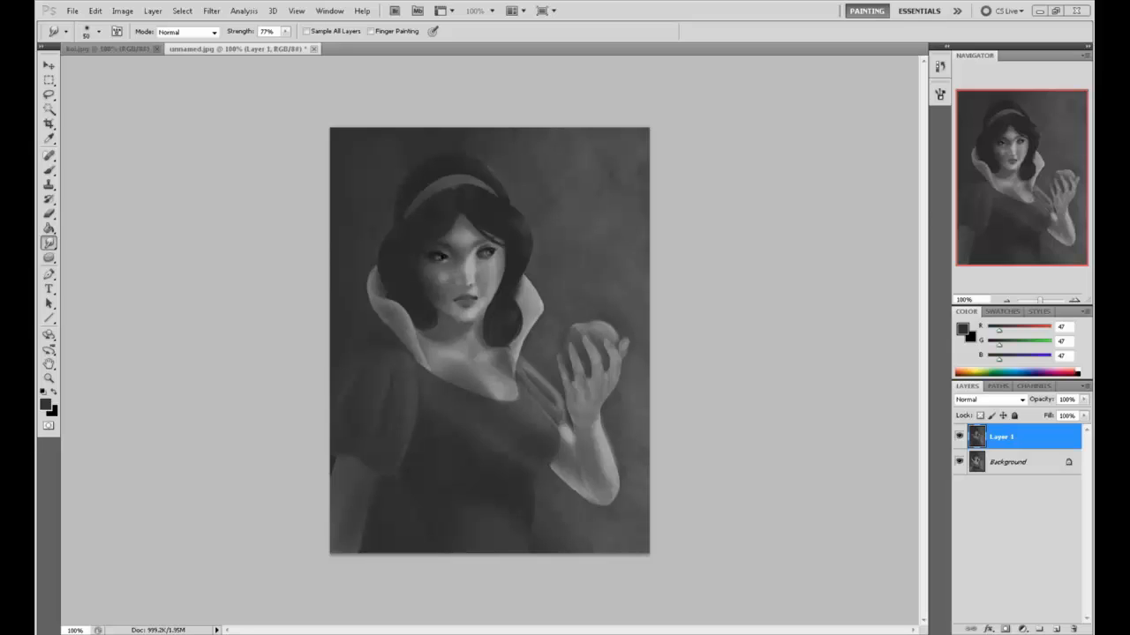
Step: Keep unnamed.jpg open and merge Layer 1 down into the background
left_click(314, 48)
left_click(751, 286)
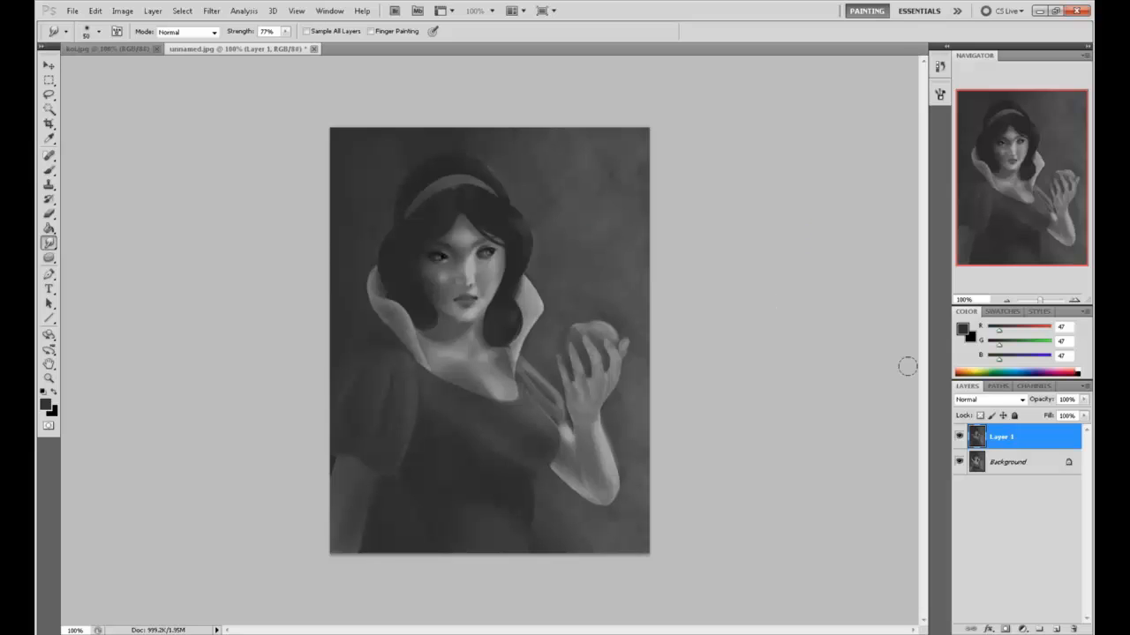
right_click(1057, 448)
left_click(1039, 404)
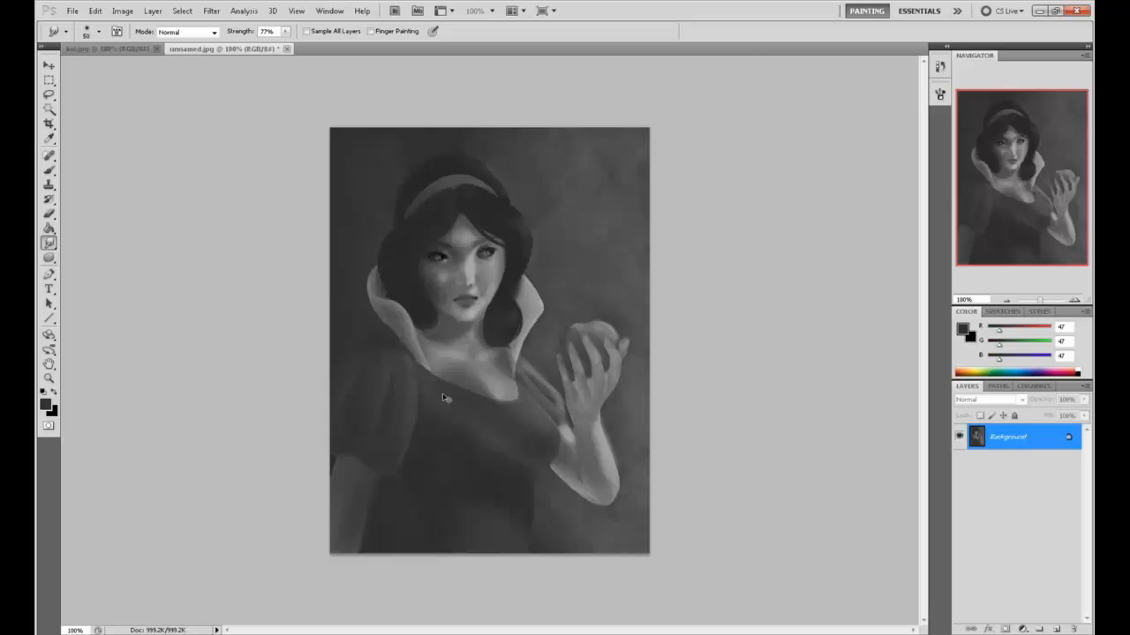
Step: Save the changes to unnamed.jpg and close it, and enlarge koi.jpg to 200%
key("ctrl+plus")
key("ctrl+plus")
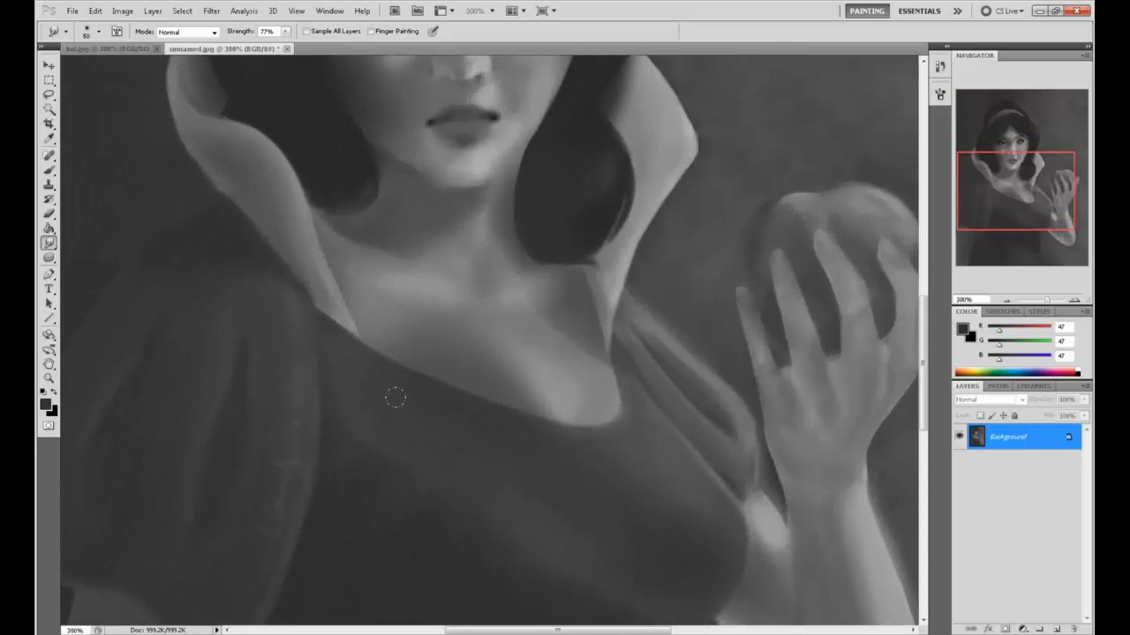
left_click(287, 49)
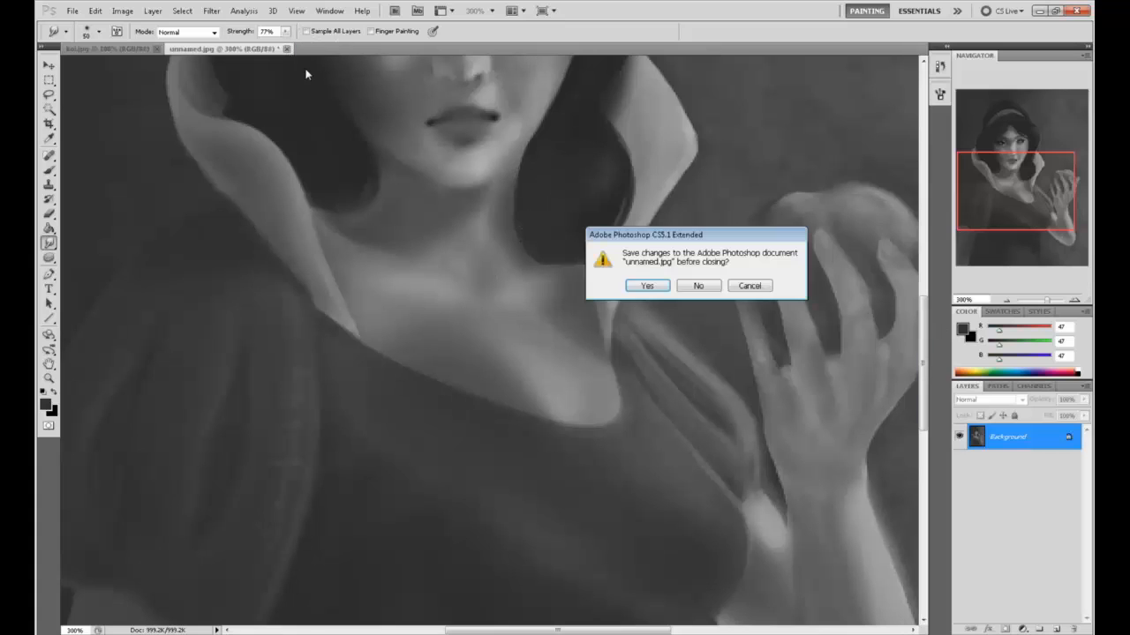
left_click(656, 290)
left_click(639, 180)
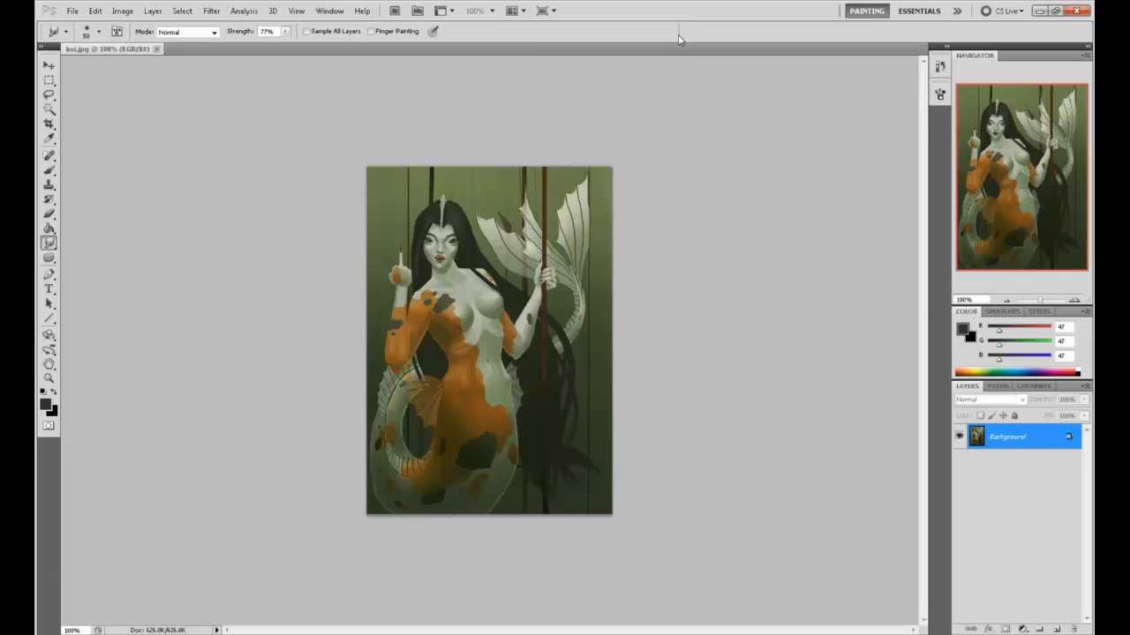
key("ctrl+plus")
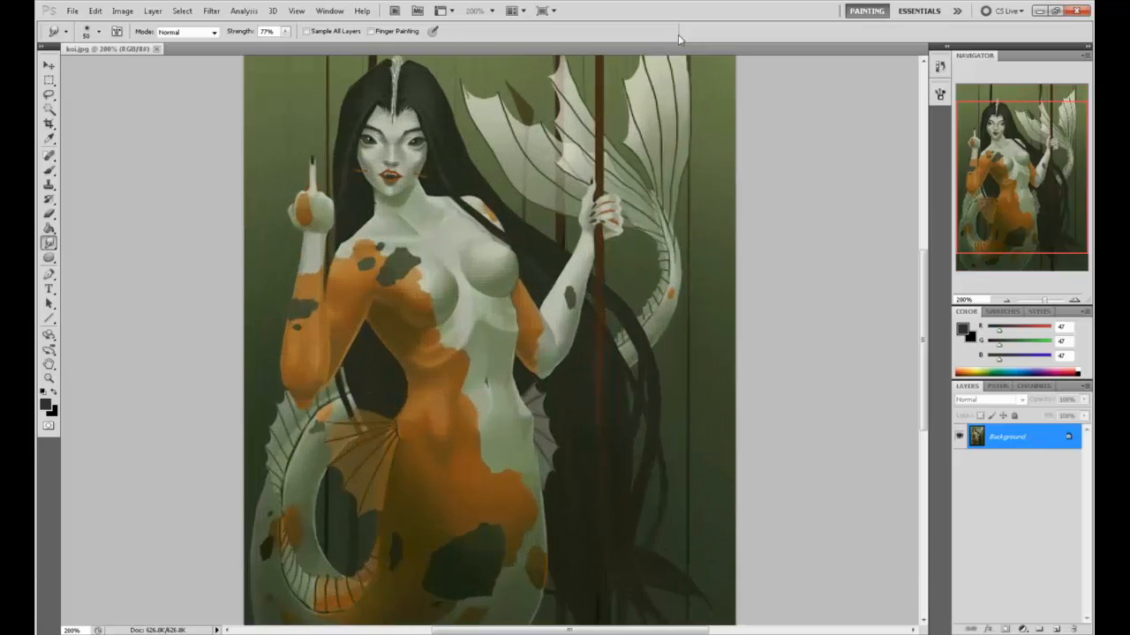
Step: Convert the locked Background of koi.jpg into a regular editable layer named Layer 0
left_click_drag(582, 264, 670, 326)
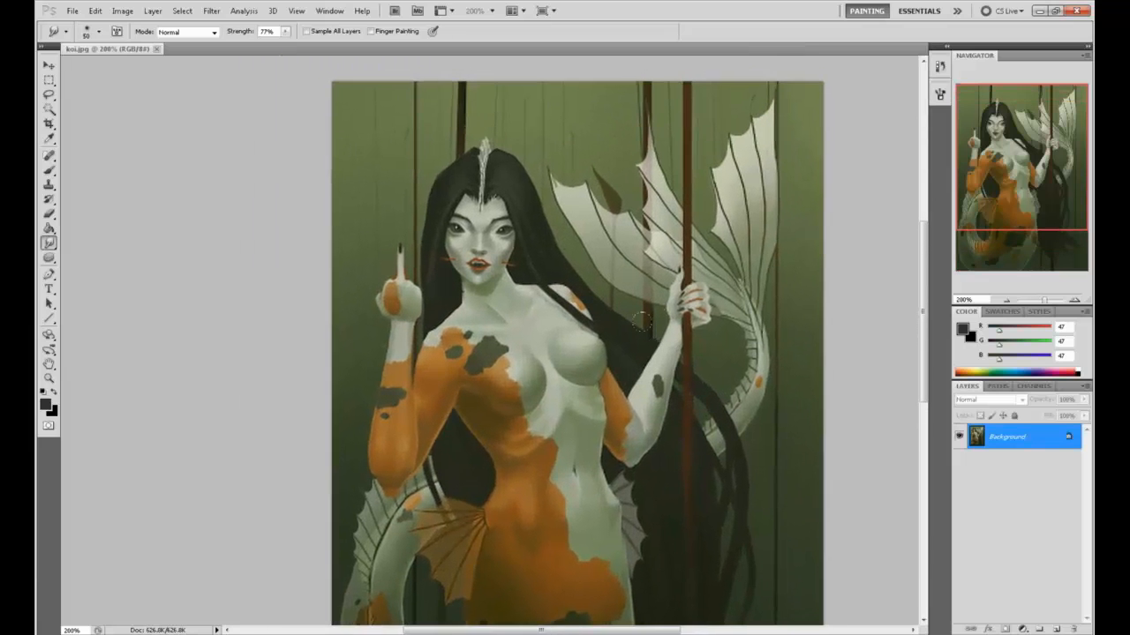
double_click(1043, 439)
left_click(665, 210)
Step: Lasso the raised finger, paint it out with the sampled background green at 100% brush opacity, and clear the selection
key("l")
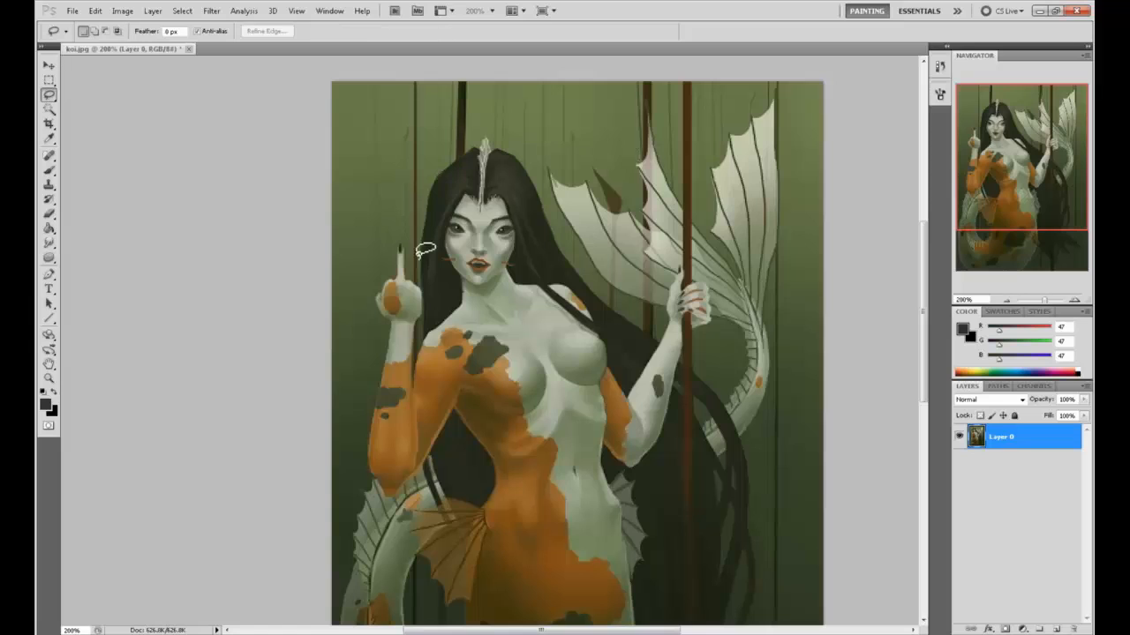
mouse_move(402, 274)
left_mouse_down()
mouse_move(413, 261)
mouse_move(391, 259)
mouse_move(399, 279)
left_mouse_up()
key("b")
left_click(394, 219, "alt")
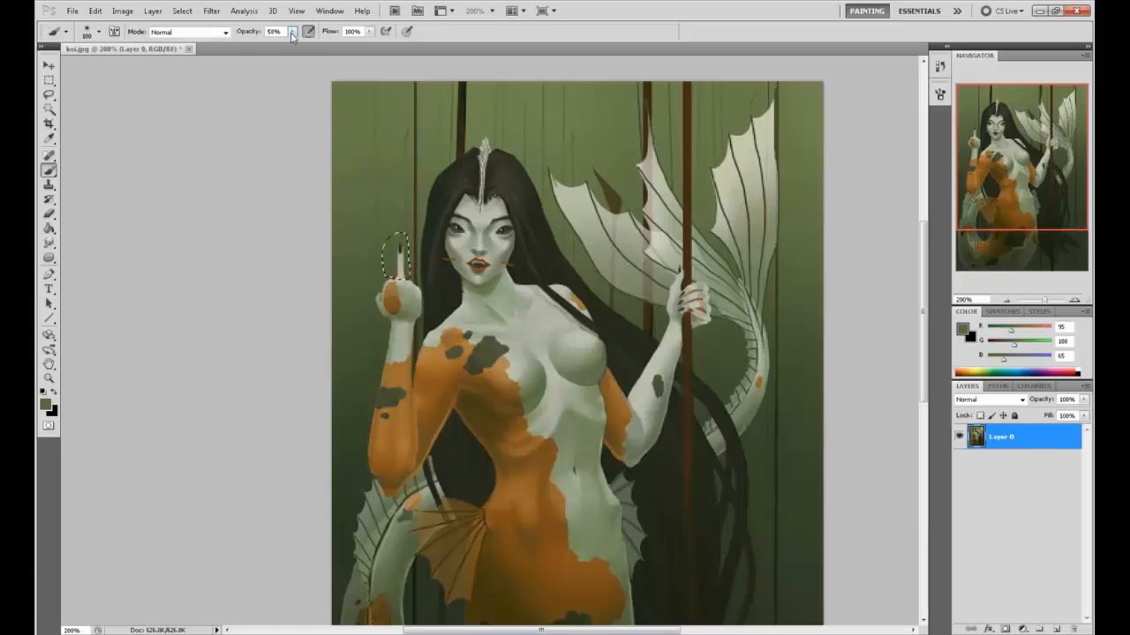
left_click_drag(292, 31, 375, 60)
mouse_move(388, 264)
left_mouse_down()
mouse_move(397, 240)
mouse_move(399, 265)
left_mouse_up()
key("m")
right_click(465, 291)
left_click(487, 300)
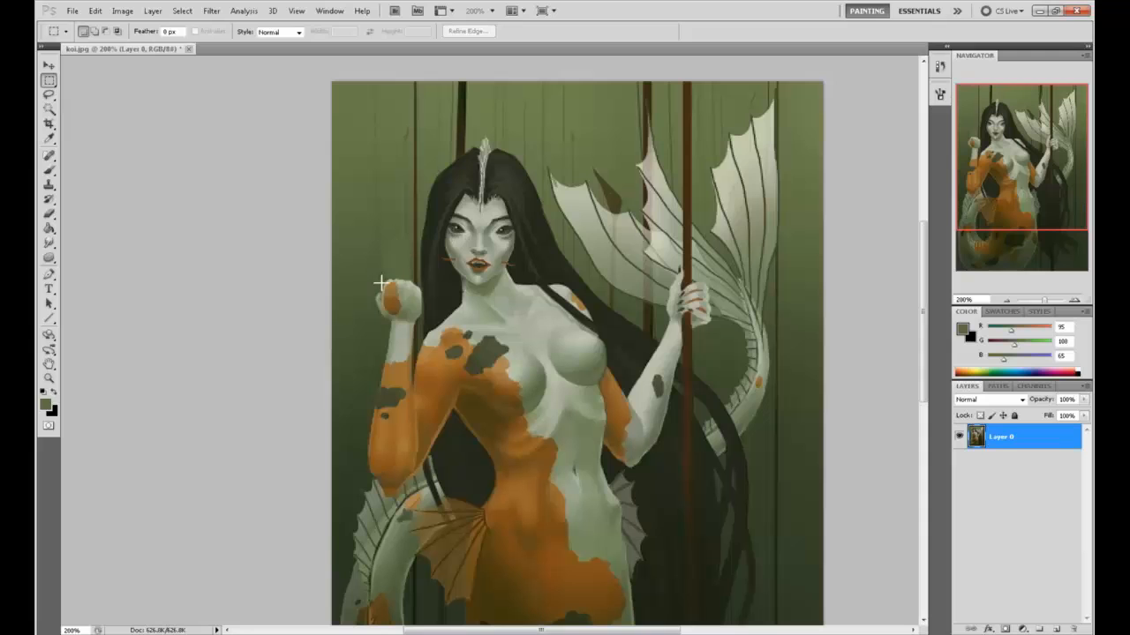
Step: Lasso the mermaid's raised fist down to the wrist and cut it out of Layer 0
key("l")
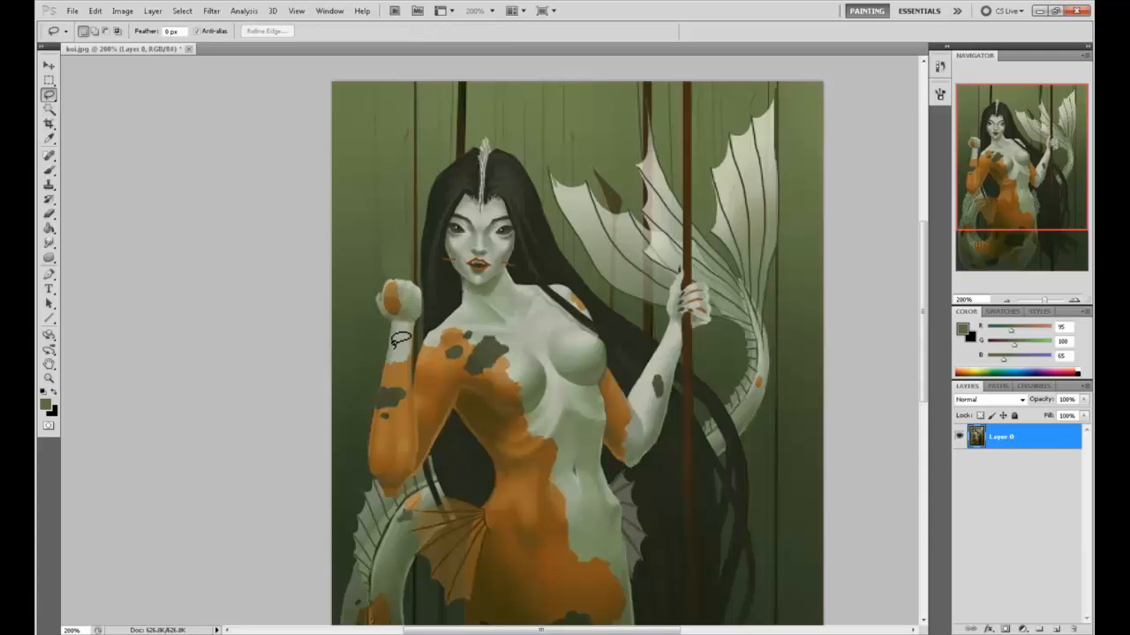
mouse_move(562, 332)
left_mouse_down()
mouse_move(524, 159)
mouse_move(529, 339)
left_mouse_up()
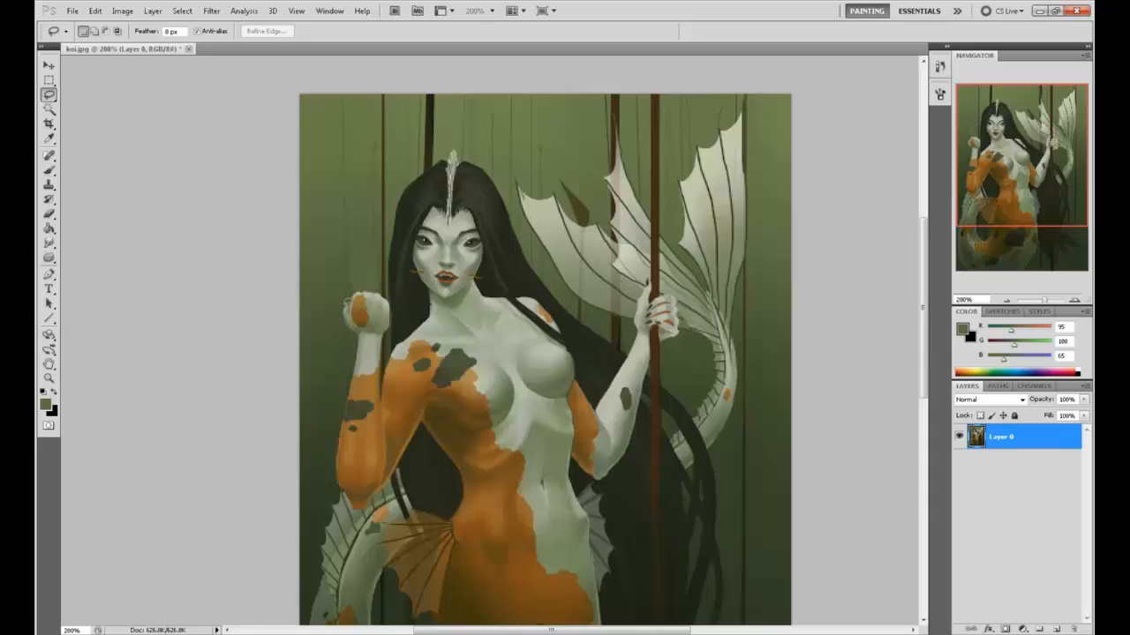
mouse_move(359, 289)
left_mouse_down()
mouse_move(391, 296)
mouse_move(393, 325)
mouse_move(351, 299)
left_mouse_up()
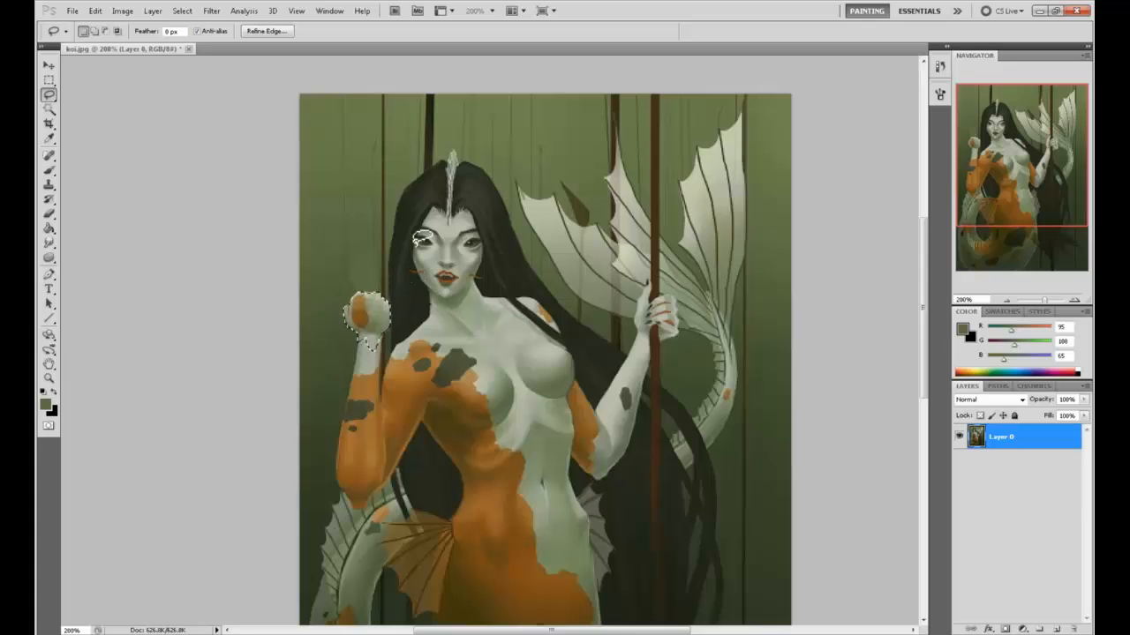
key("Delete")
scroll(435, 126, "down", 5)
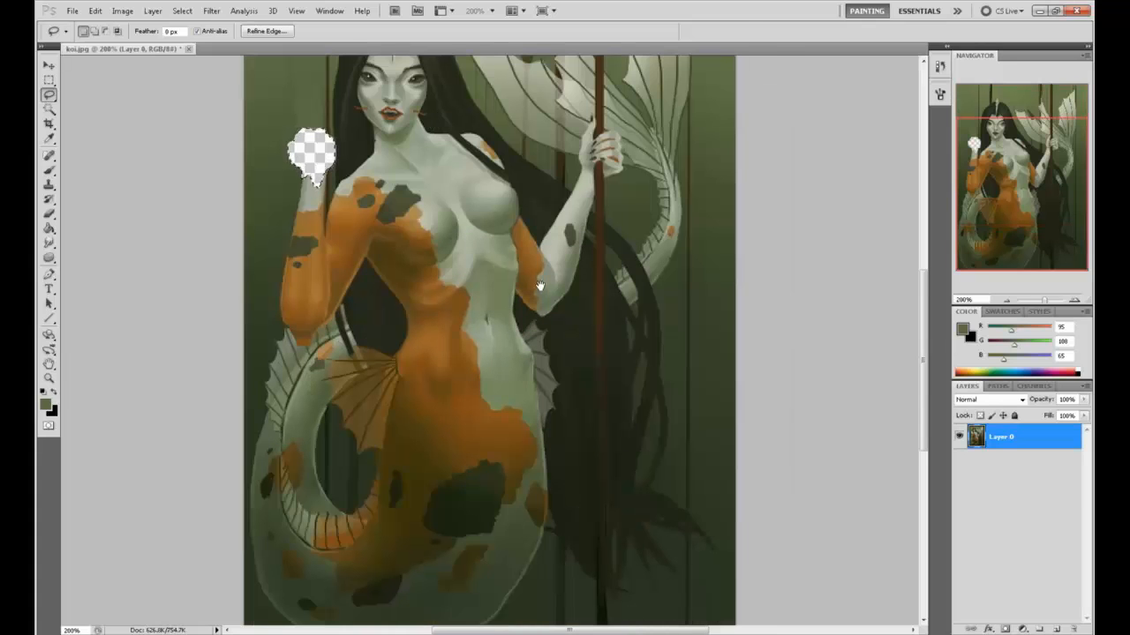
Step: Paste the fist as a new layer, scale it to 112.44%, rotate it 32.69° and place it above the wrist
scroll(640, 408, "up", 4)
scroll(640, 407, "left", 2)
key("ctrl+v")
key("v")
left_click_drag(399, 230, 404, 202)
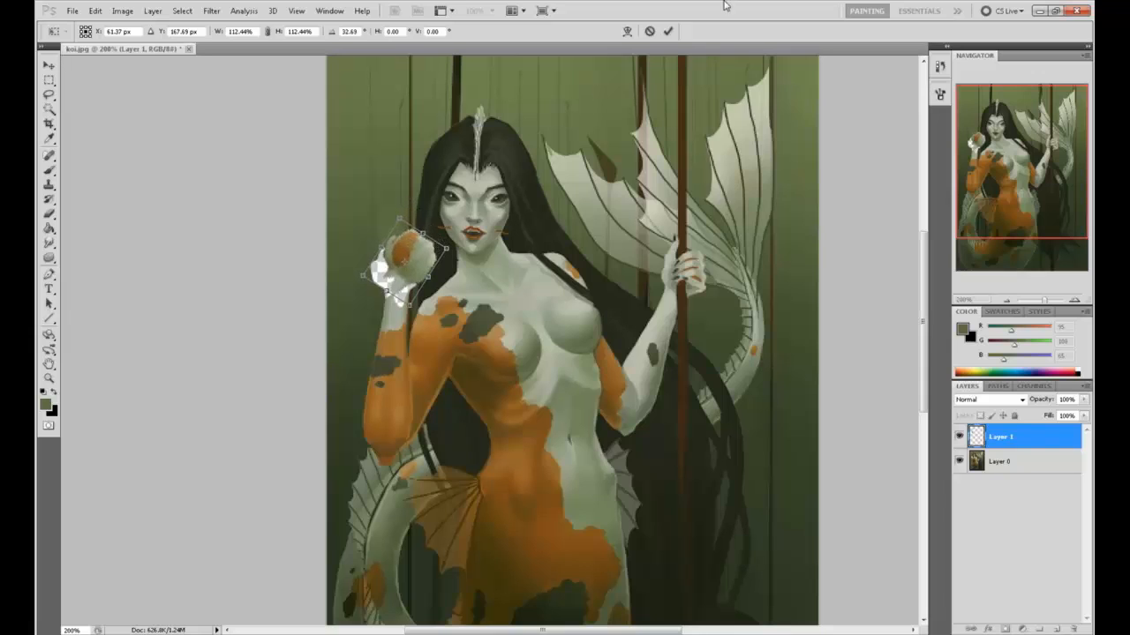
left_click(668, 31)
Step: Fill the gap left by the fist with sampled background green on a new layer beneath Layer 0, and merge Layer 0 down
left_click(1015, 462)
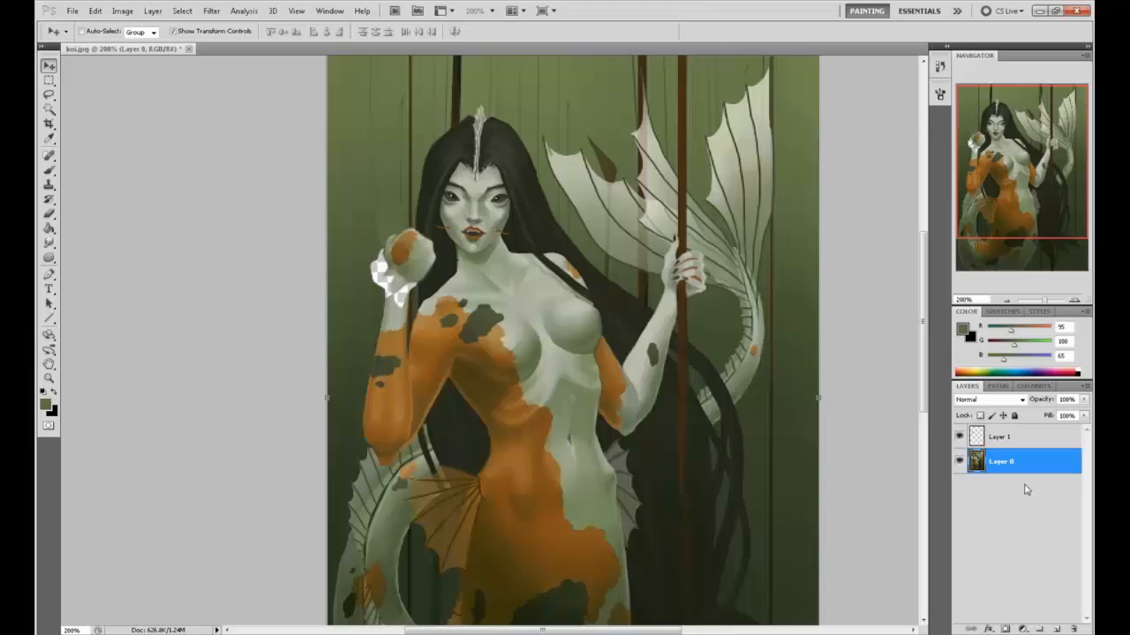
left_click(1057, 630)
left_click_drag(1023, 461, 1044, 542)
key("g")
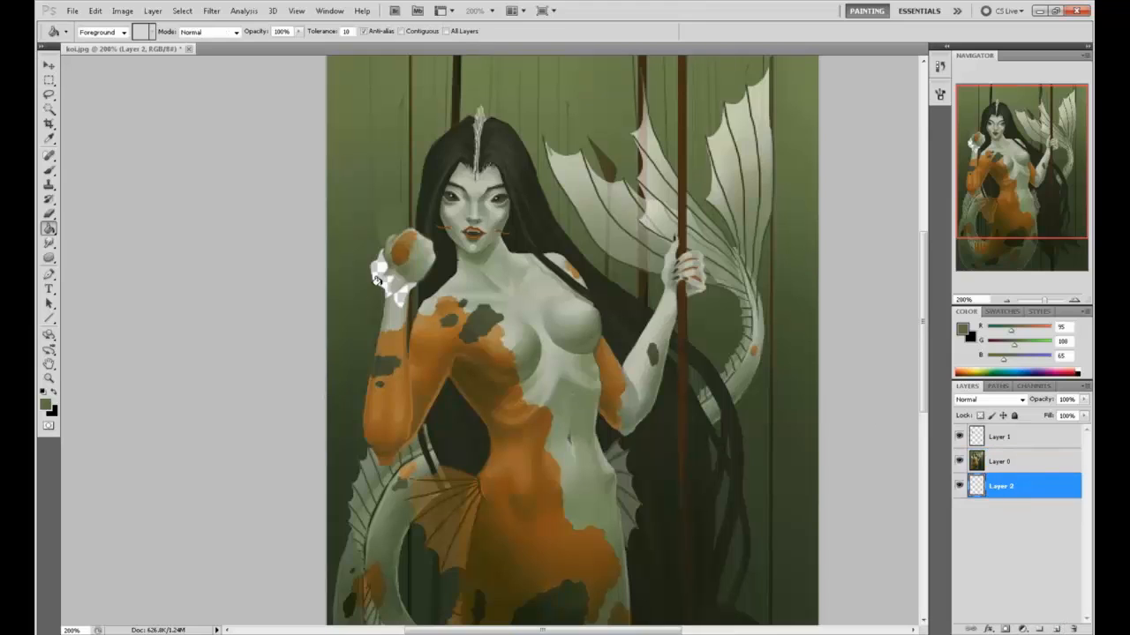
key("b")
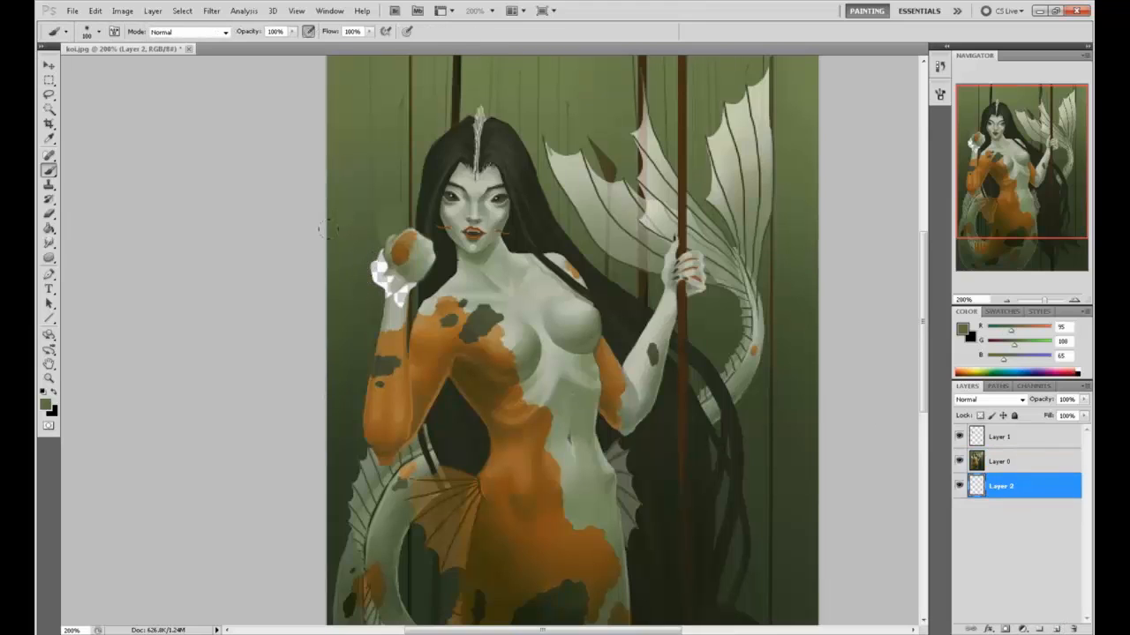
left_click(326, 229, "alt")
mouse_move(378, 258)
left_mouse_down()
mouse_move(404, 298)
mouse_move(381, 281)
left_mouse_up()
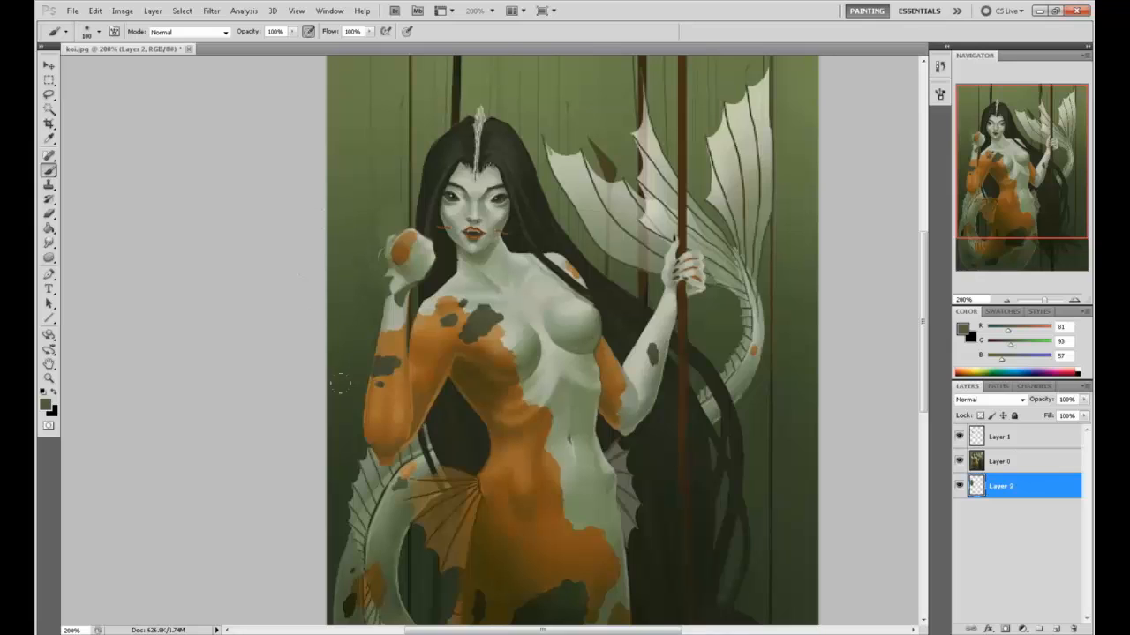
right_click(1015, 466)
left_click(997, 433)
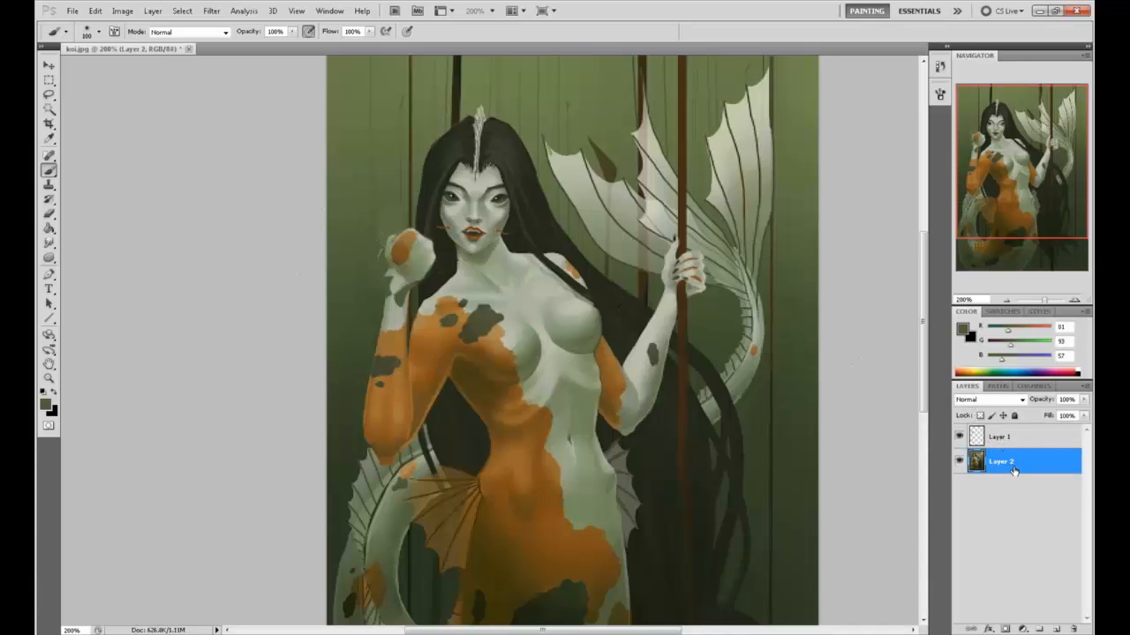
Step: Repaint the wrist below the rotated fist with a smaller brush, using tones sampled from the surrounding skin
left_click(395, 302, "alt")
key("bracketleft")
key("bracketleft")
key("bracketleft")
key("bracketleft")
key("bracketleft")
key("bracketleft")
key("bracketleft")
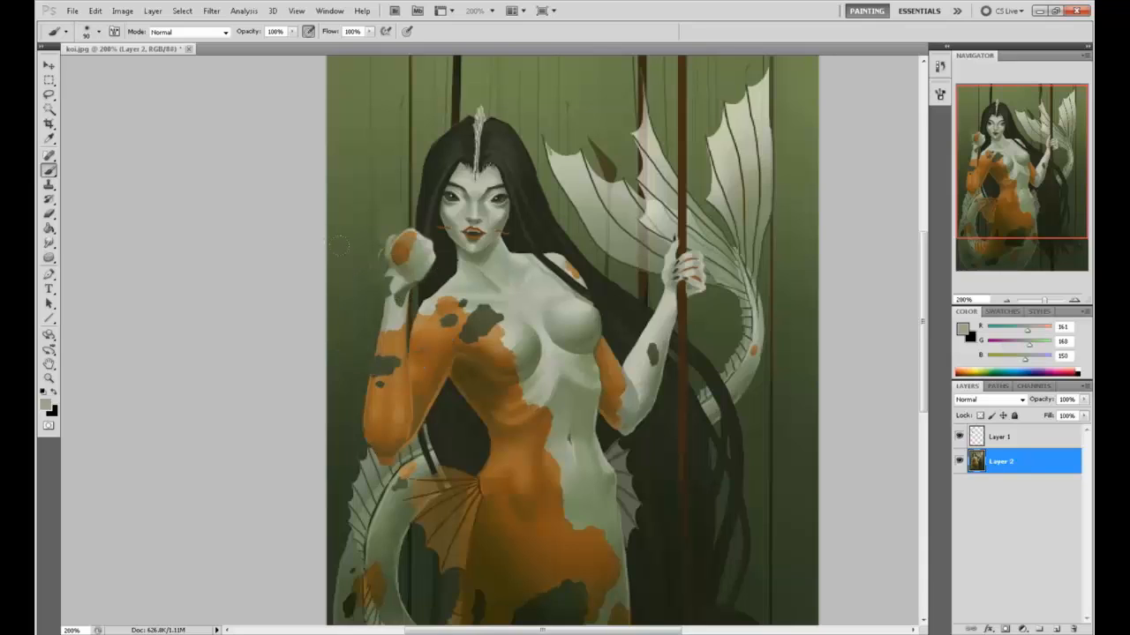
mouse_move(370, 274)
left_mouse_down()
mouse_move(395, 289)
mouse_move(399, 280)
mouse_move(415, 310)
left_mouse_up()
left_click(402, 311, "alt")
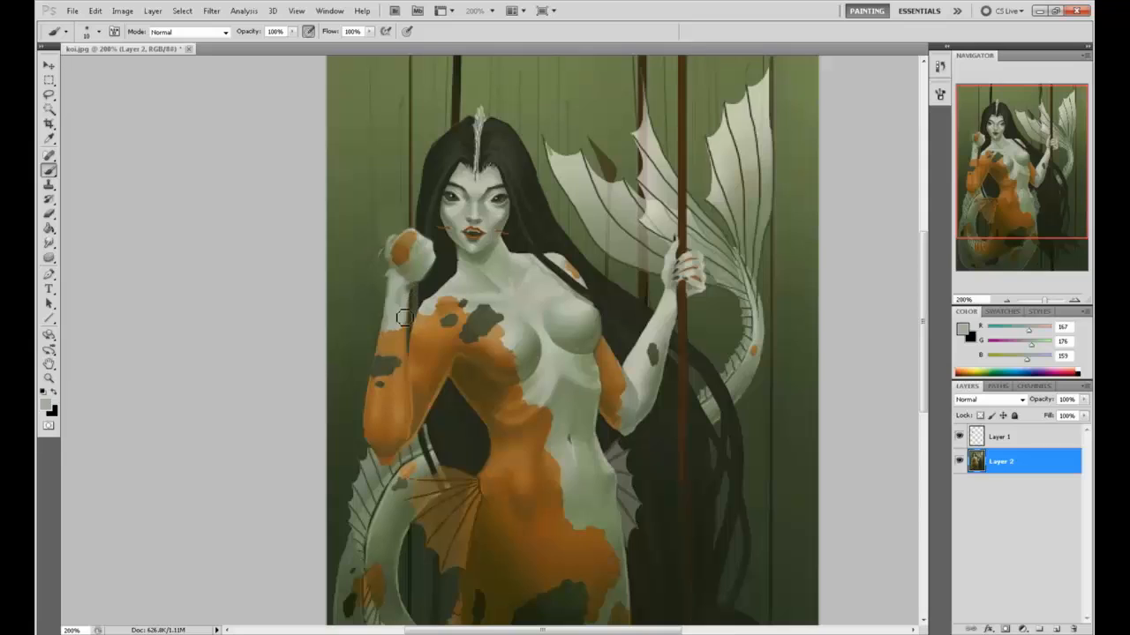
left_click(421, 275, "alt")
Step: Erase the rough edges around the fist on Layer 1, raising the eraser opacity to 100%
left_click(999, 438)
key("e")
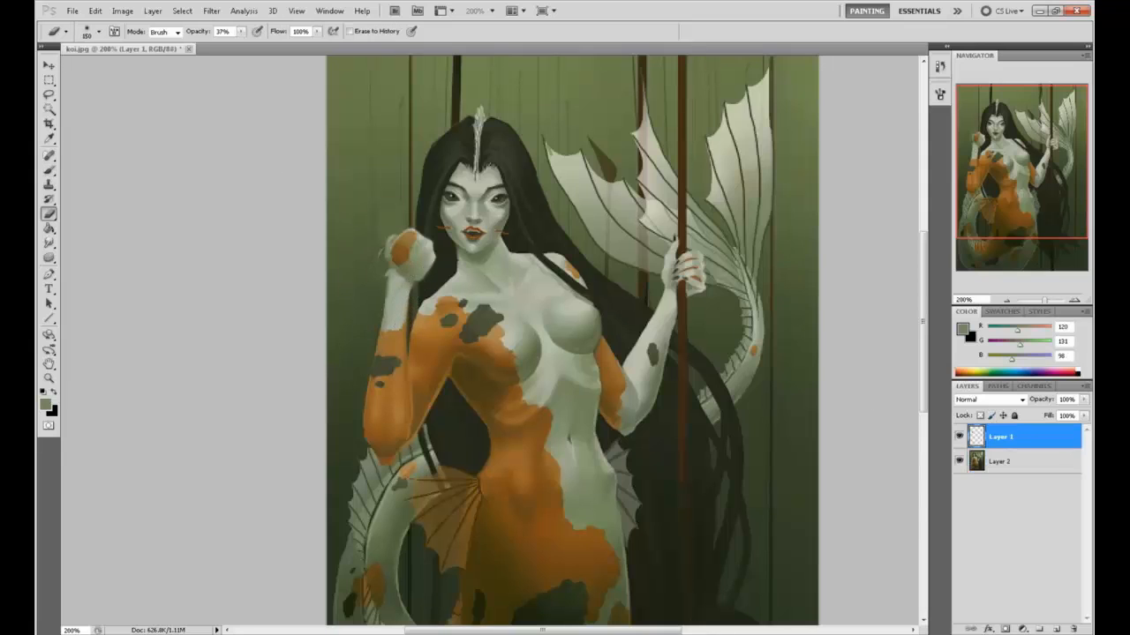
left_click_drag(375, 270, 383, 310)
left_click(240, 31)
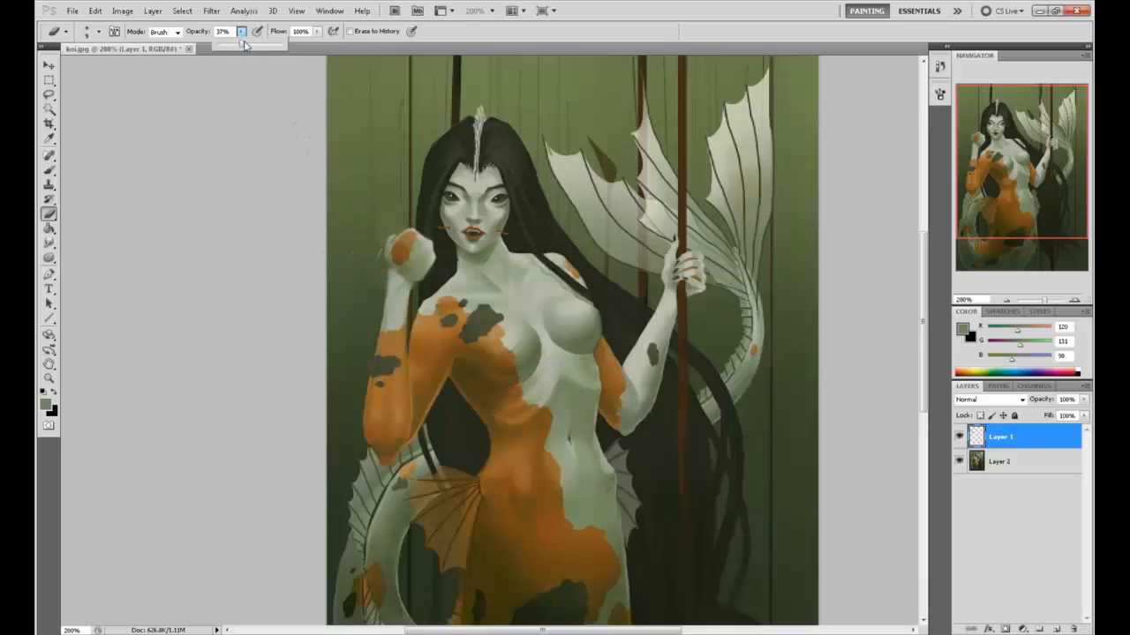
left_click_drag(241, 46, 284, 45)
left_click_drag(388, 282, 391, 244)
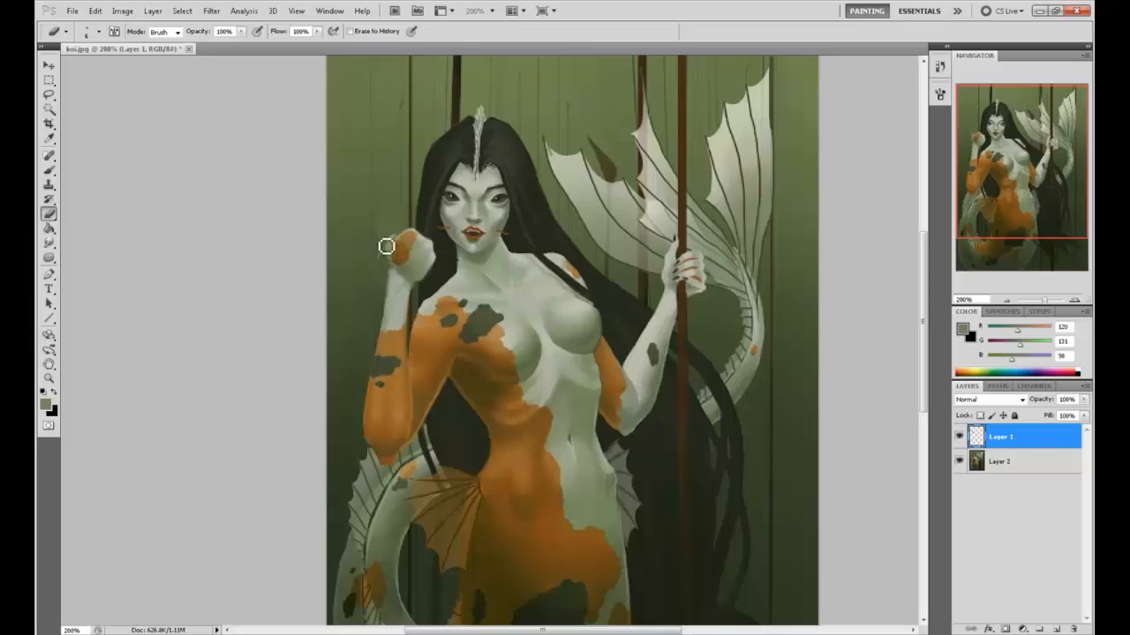
left_click_drag(421, 300, 424, 295)
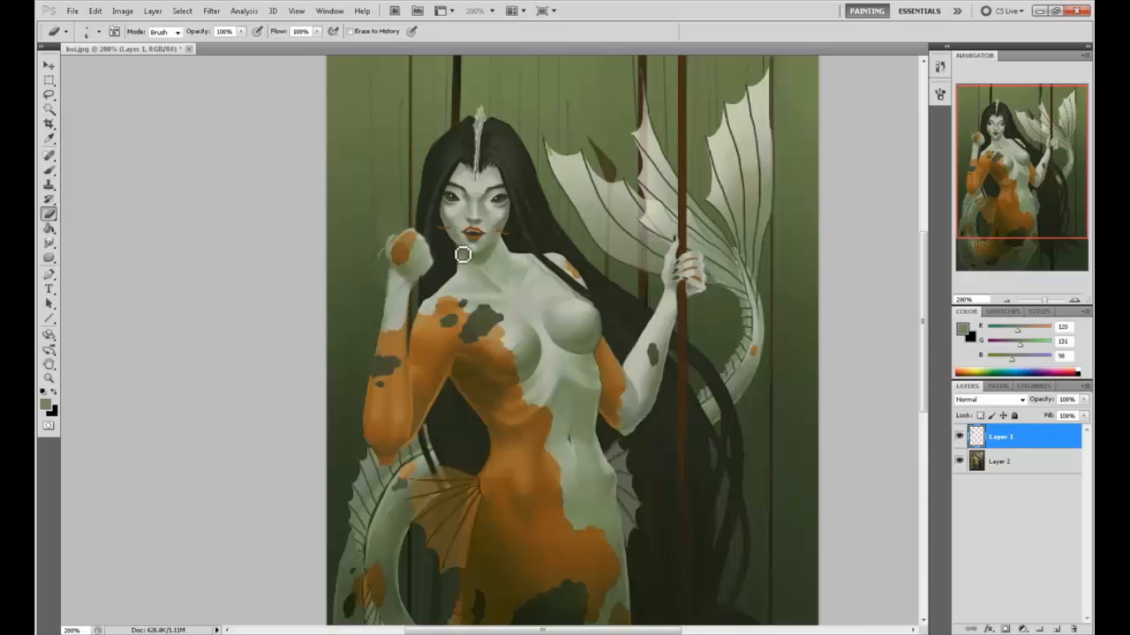
Step: Merge Layer 1 down into Layer 2 and touch up the background beside the fist with sampled green
key("b")
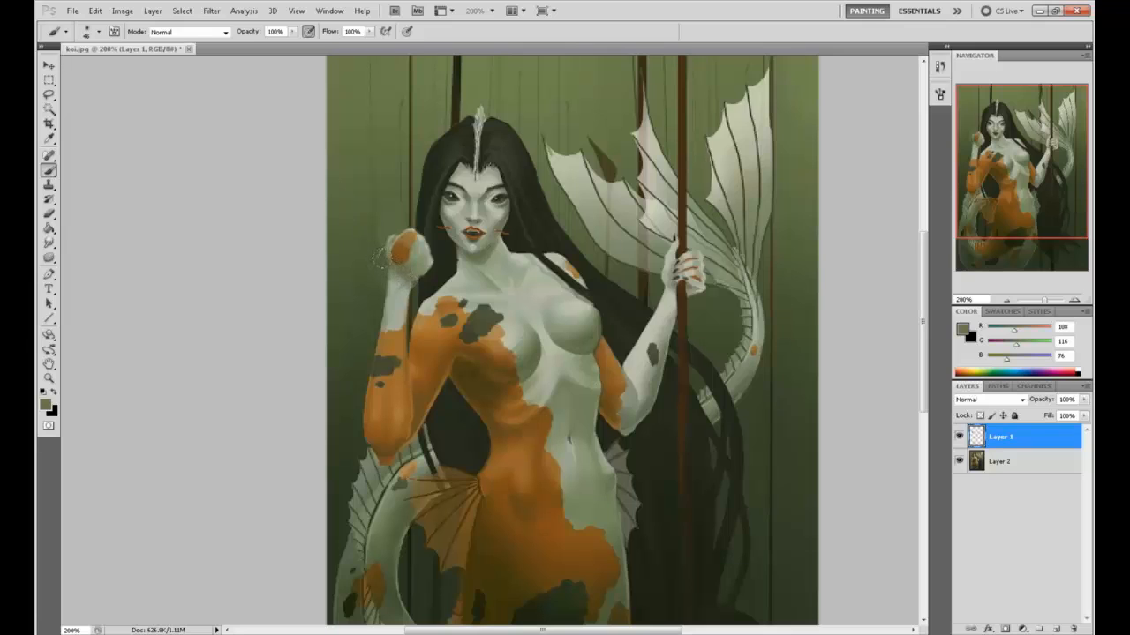
right_click(1019, 453)
left_click(997, 417)
left_click(371, 252, "alt")
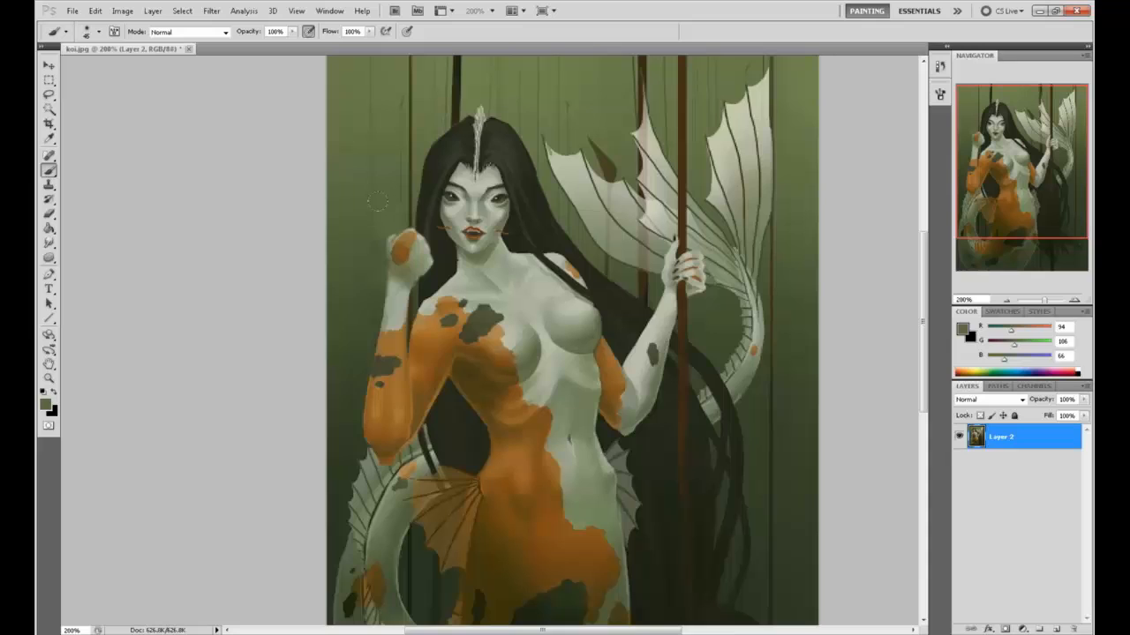
Step: Select two narrow vertical rope strips, one from the image's upper edge to the fist and one from the wrist to the lower edge
key("ctrl+minus")
key("m")
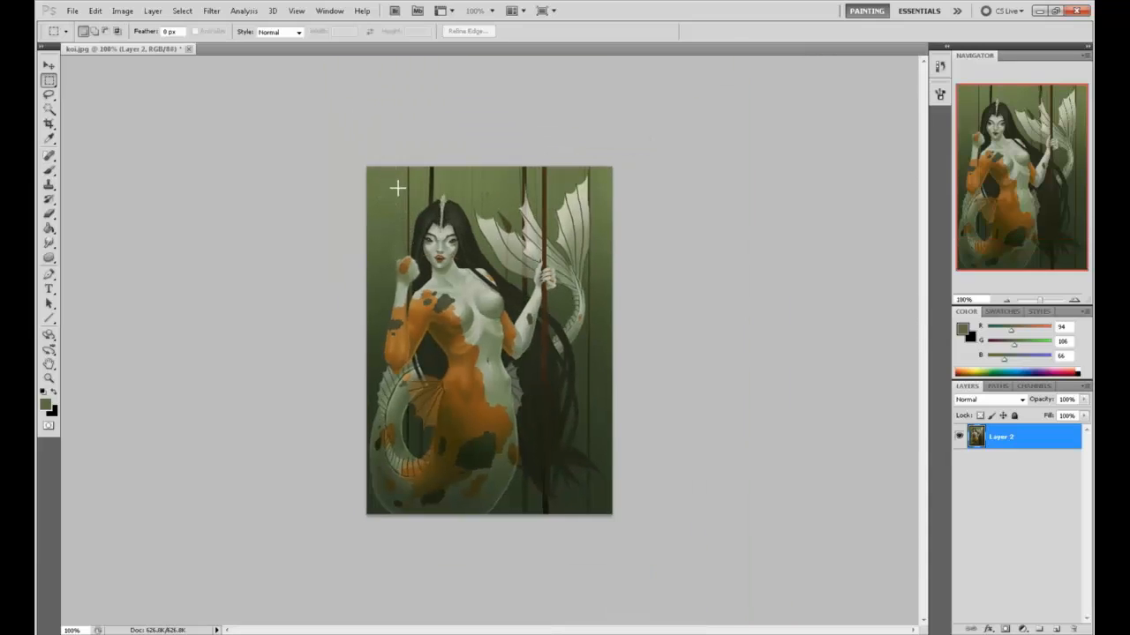
left_click_drag(412, 254, 414, 552)
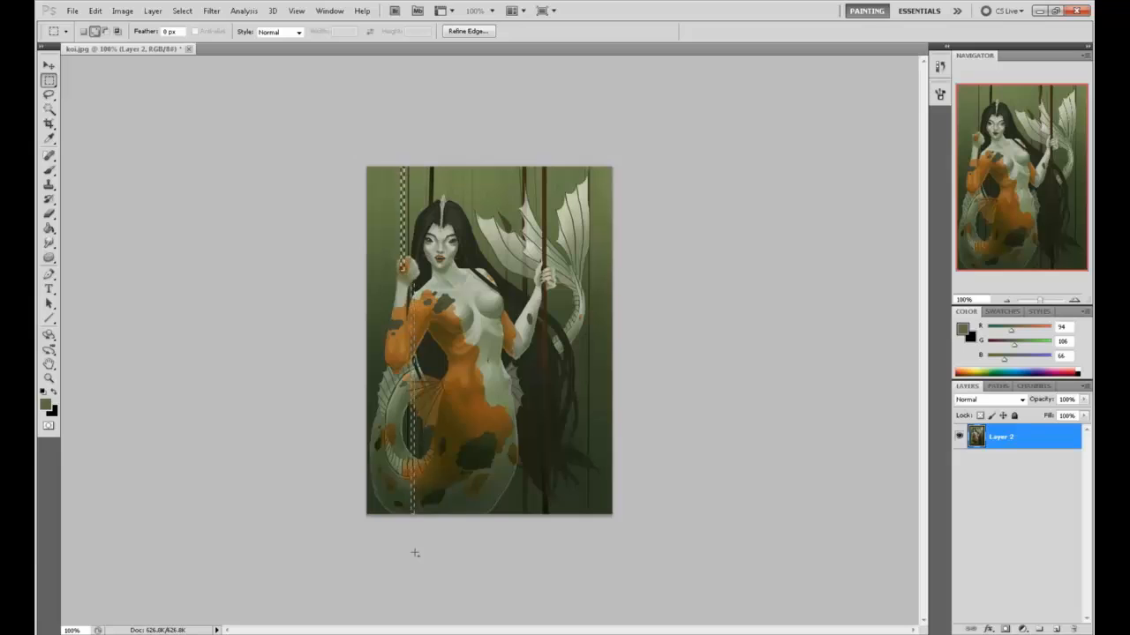
Step: Fill the selected rope strips with a sampled dark brown on a new layer and clear the selection
left_click(1057, 629)
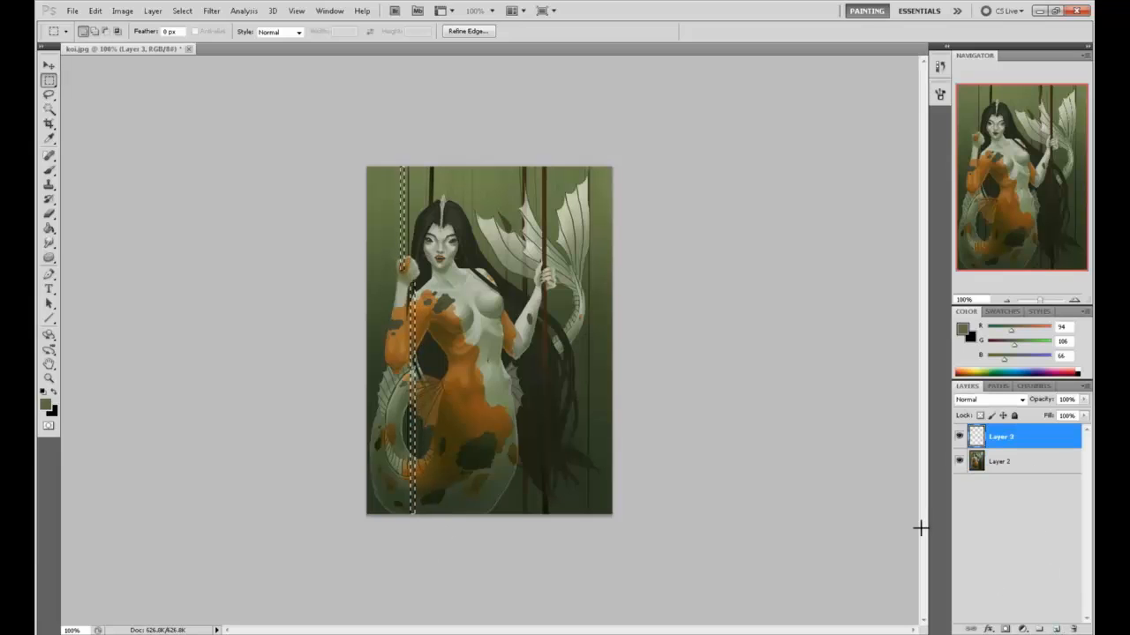
key("g")
left_click(405, 262, "alt")
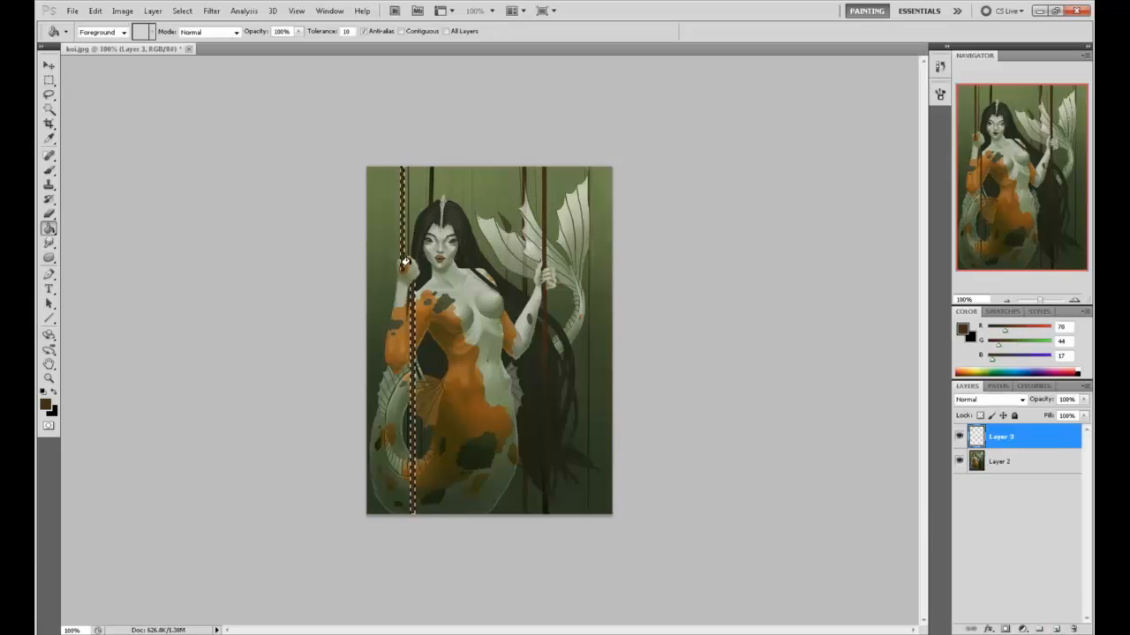
left_click(405, 263)
key("m")
right_click(411, 293)
left_click(429, 304)
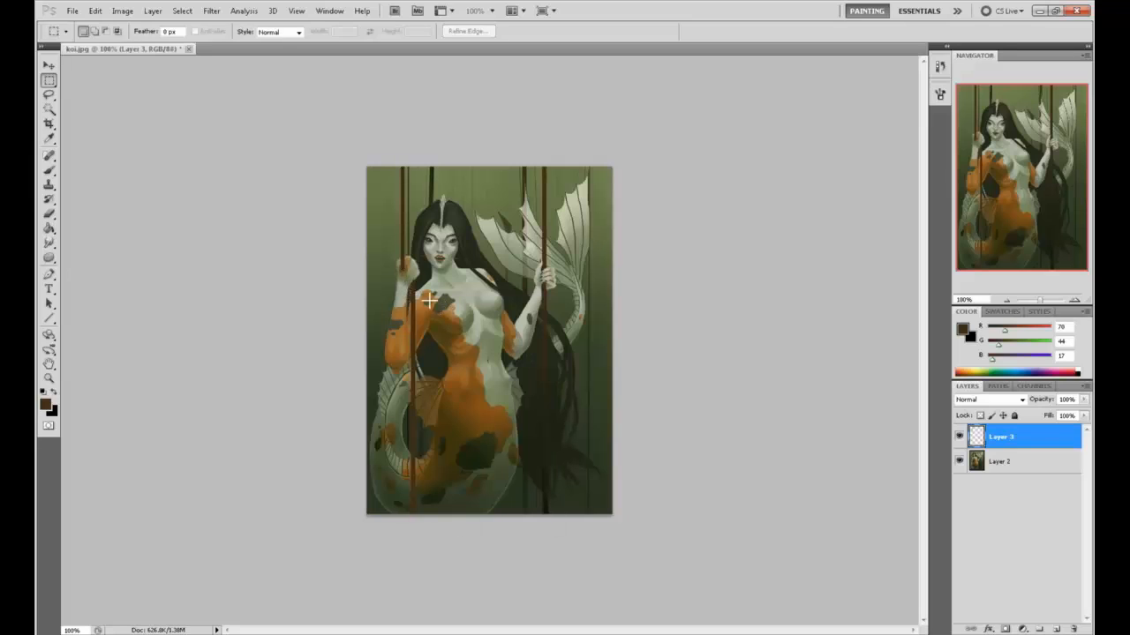
Step: Select the lower rope segment and nudge it slightly left to line it up beneath the fist
key("e")
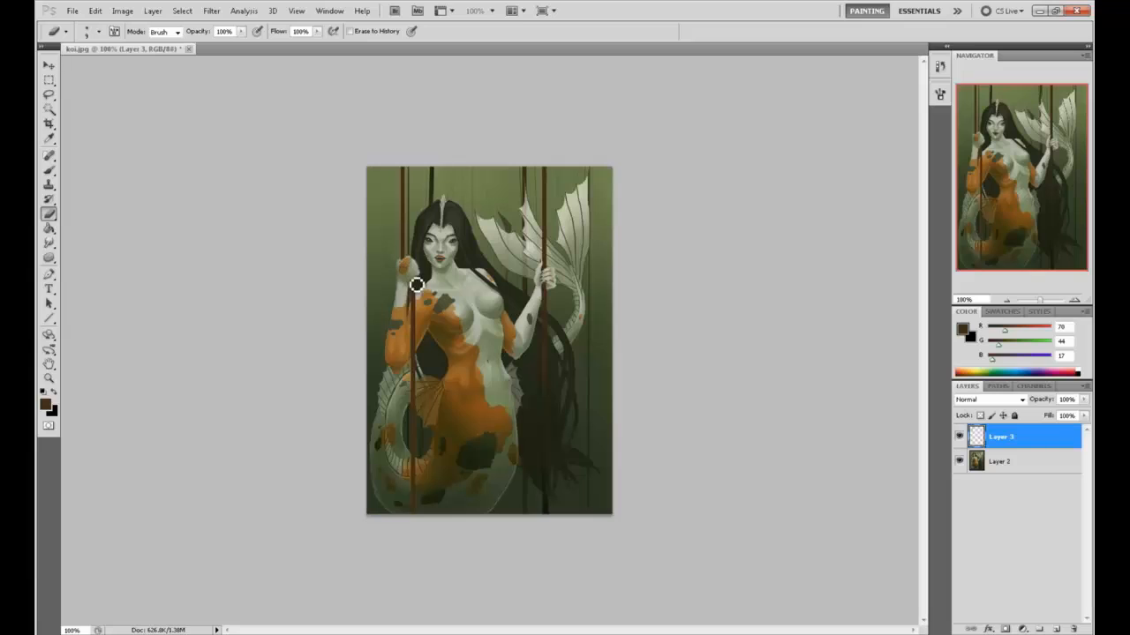
key("b")
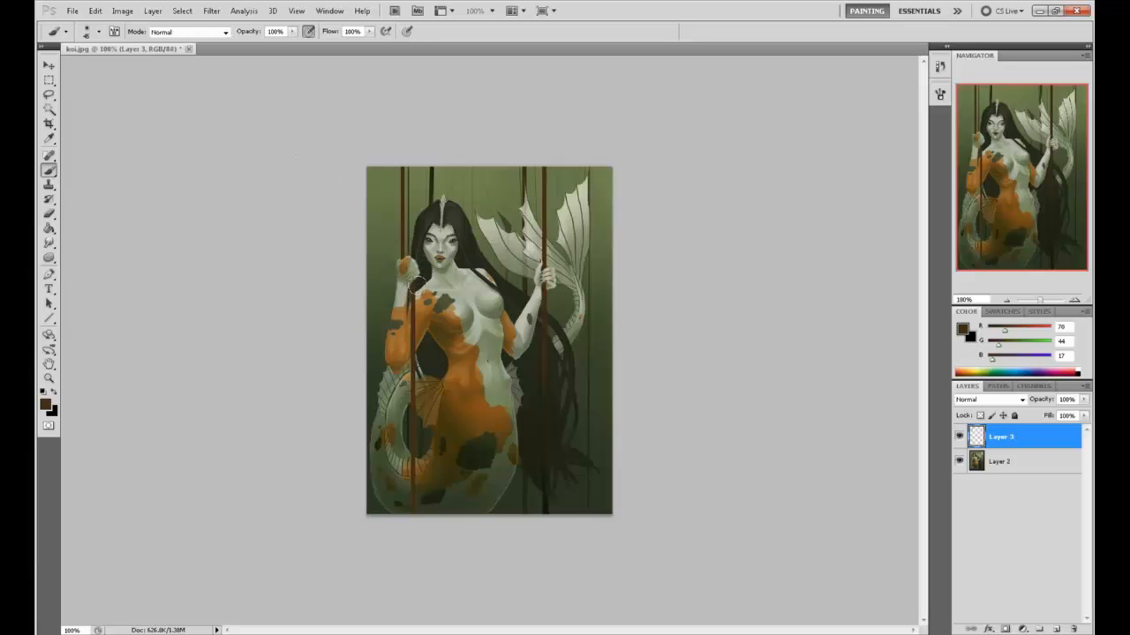
key("m")
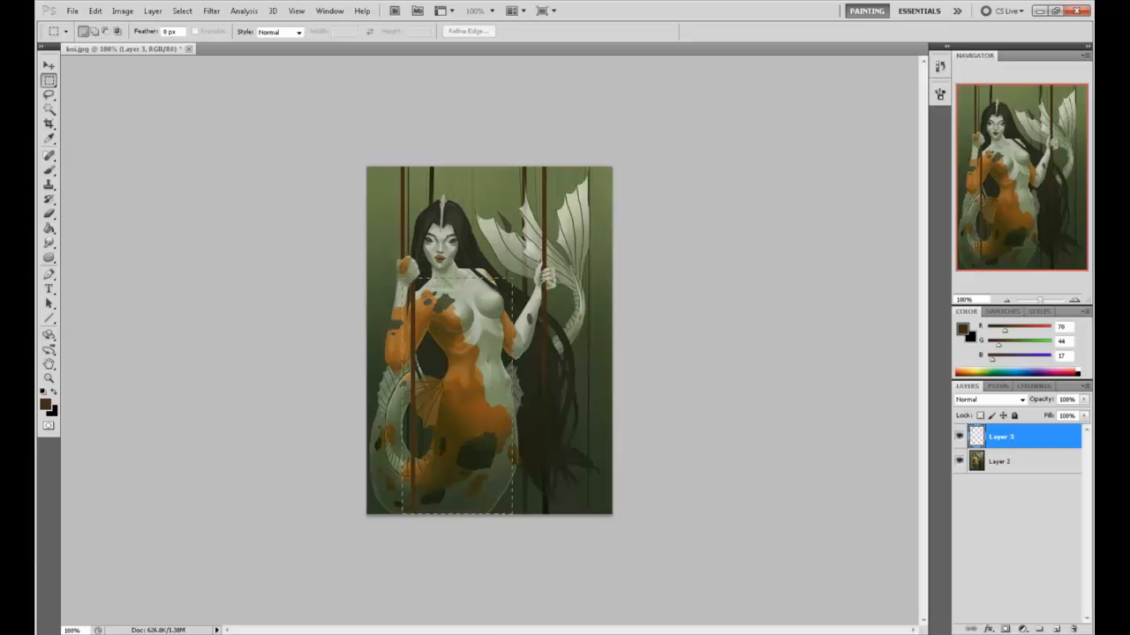
key("v")
key("ctrl+d")
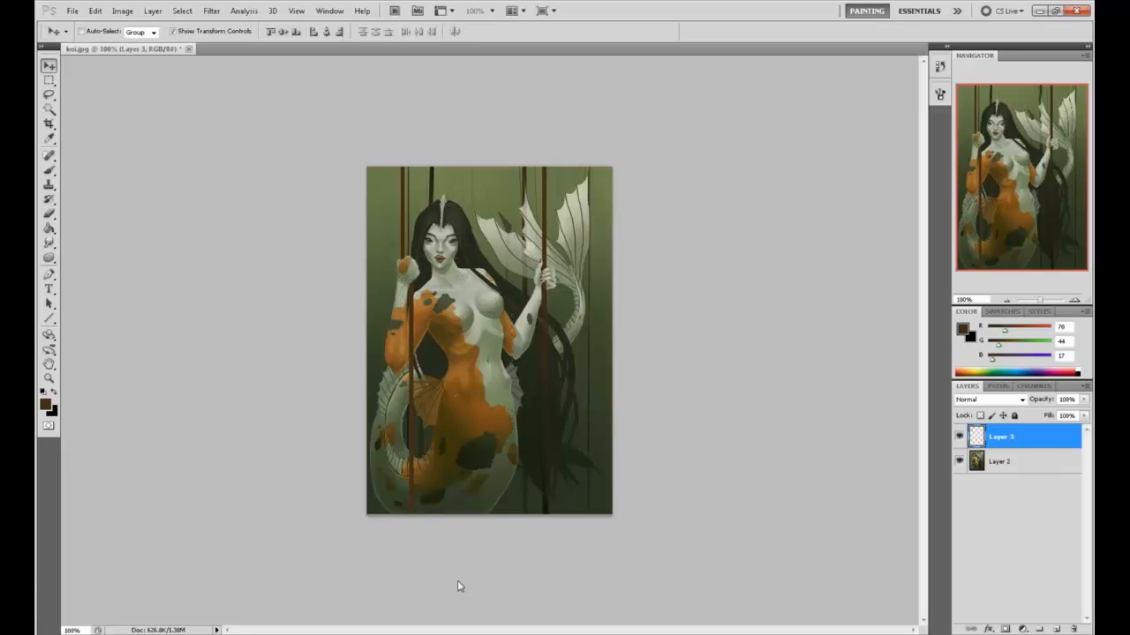
key("Left")
key("Left")
key("m")
key("shift+F6")
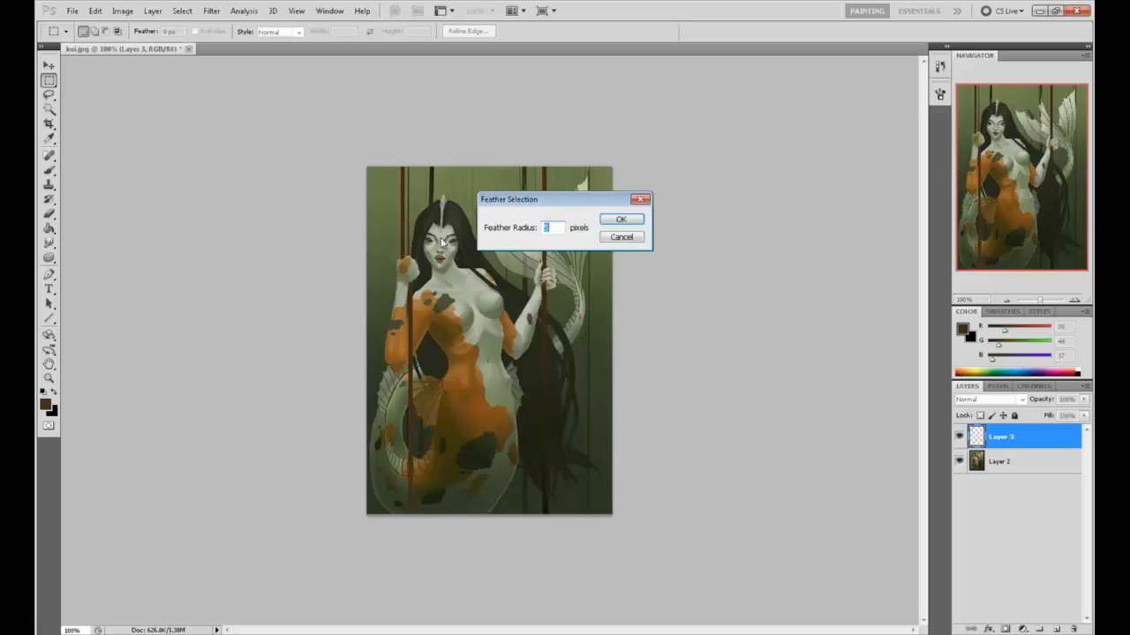
left_click(622, 236)
Step: Erase the excess rope where it meets the wrist and flatten the image
right_click(519, 246)
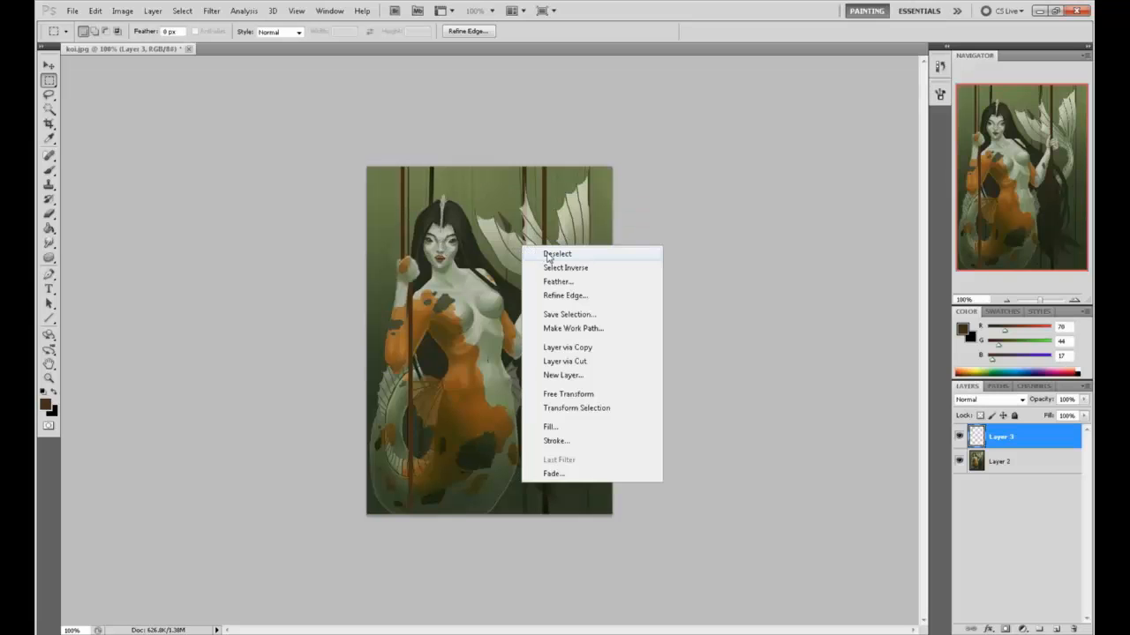
left_click(552, 255)
key("e")
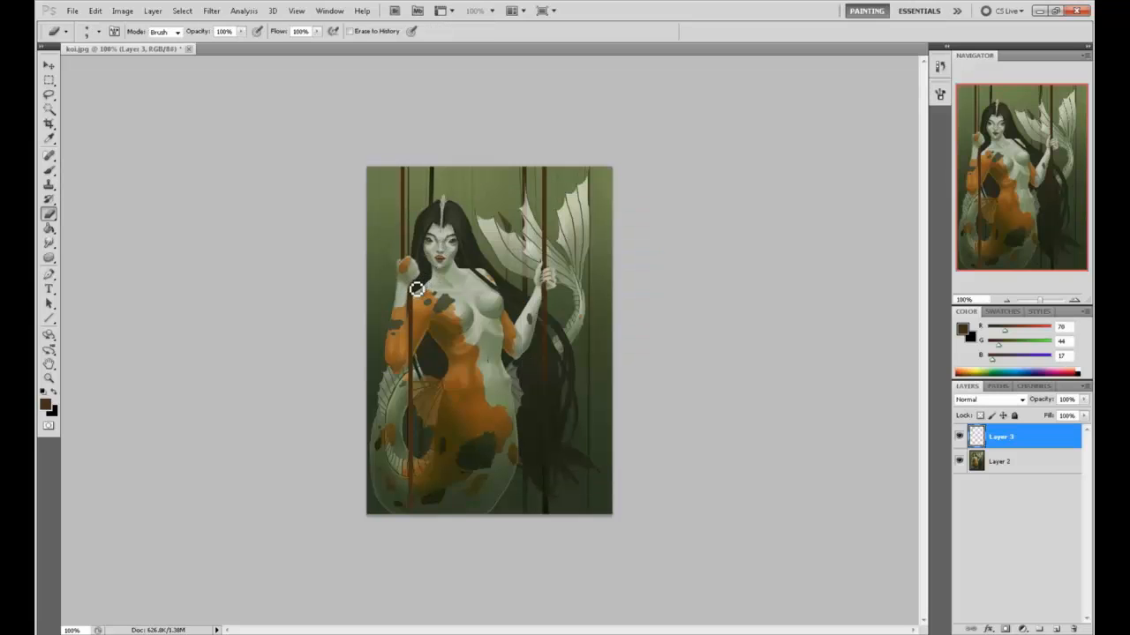
right_click(1011, 457)
left_click(1007, 437)
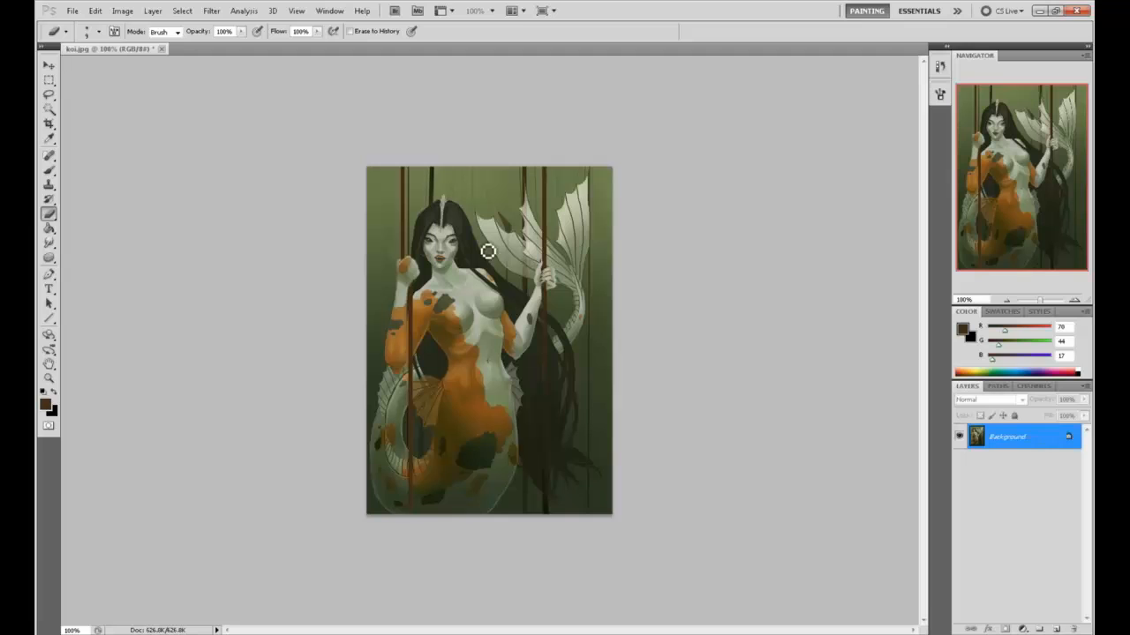
Step: Open the Liquify filter and push in the neck contour beside the raised fist with a warp brush reduced to about 44
left_click(211, 11)
left_click(265, 85)
key("ctrl+plus")
key("ctrl+plus")
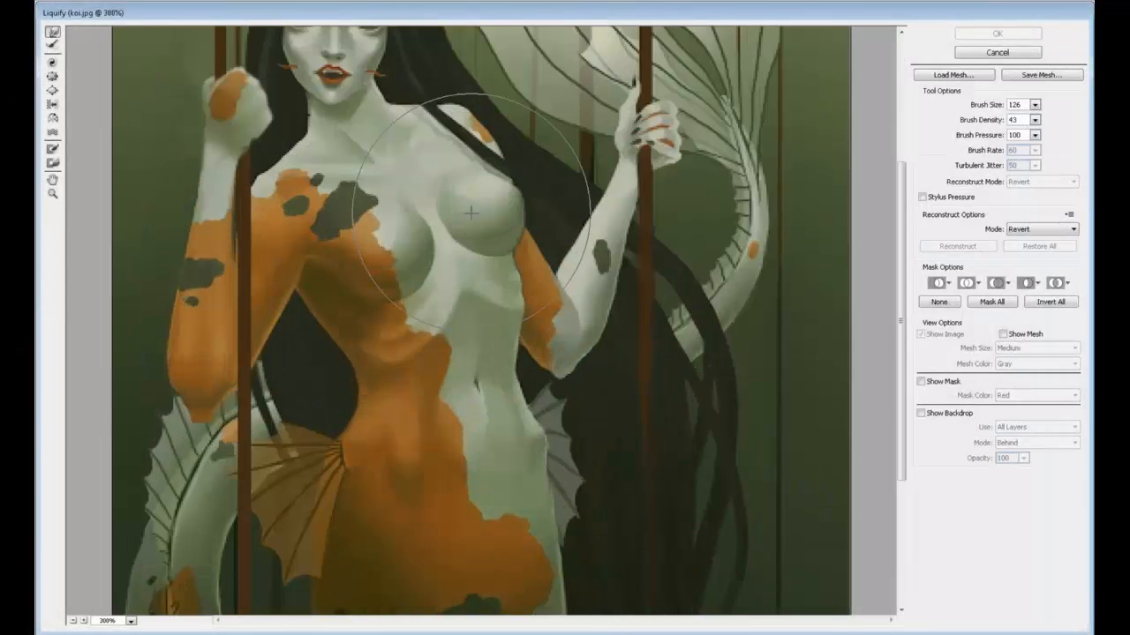
scroll(541, 313, "up", 3)
scroll(541, 313, "up", 1)
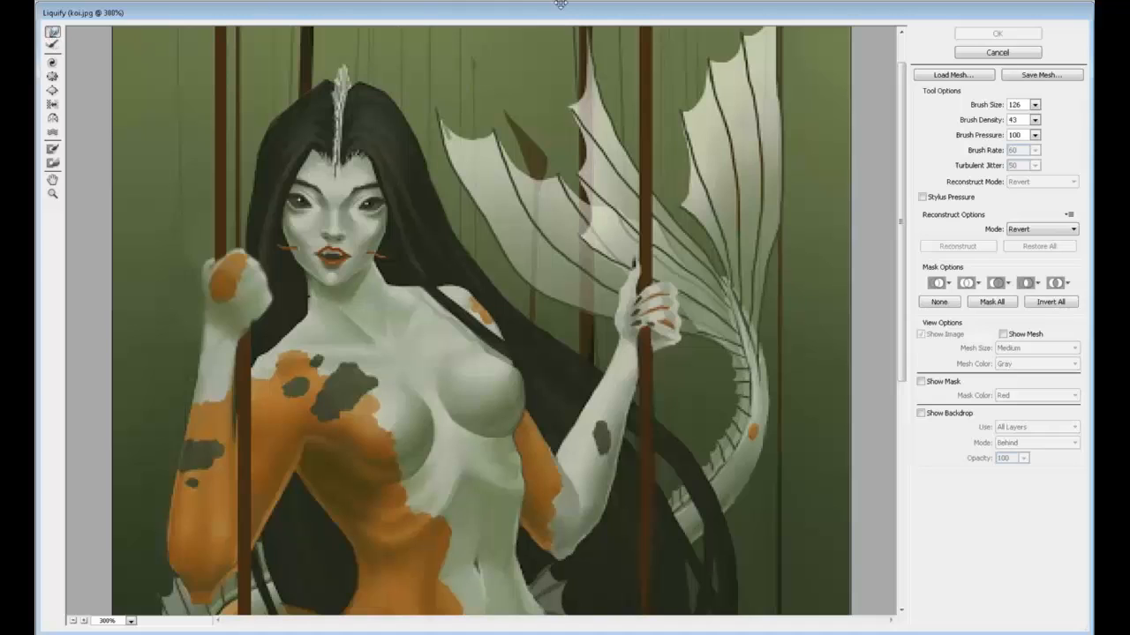
left_click(1035, 104)
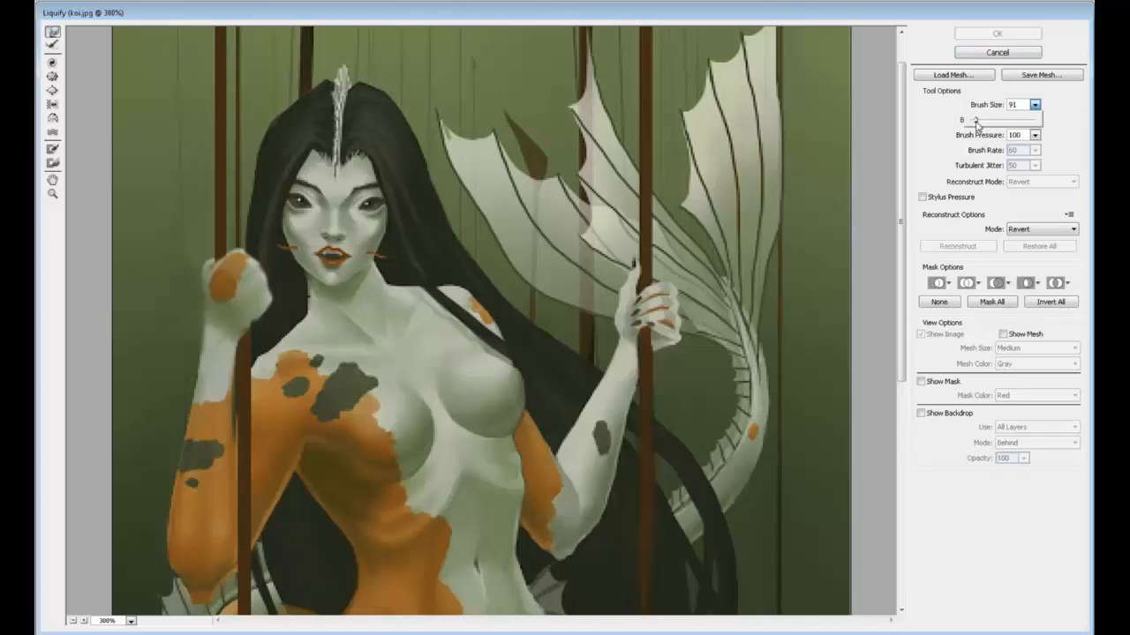
left_click_drag(976, 122, 973, 120)
key("bracketleft")
key("bracketleft")
key("bracketleft")
key("bracketleft")
key("bracketleft")
key("bracketleft")
key("bracketleft")
key("bracketleft")
key("bracketleft")
key("bracketleft")
left_click_drag(303, 303, 312, 290)
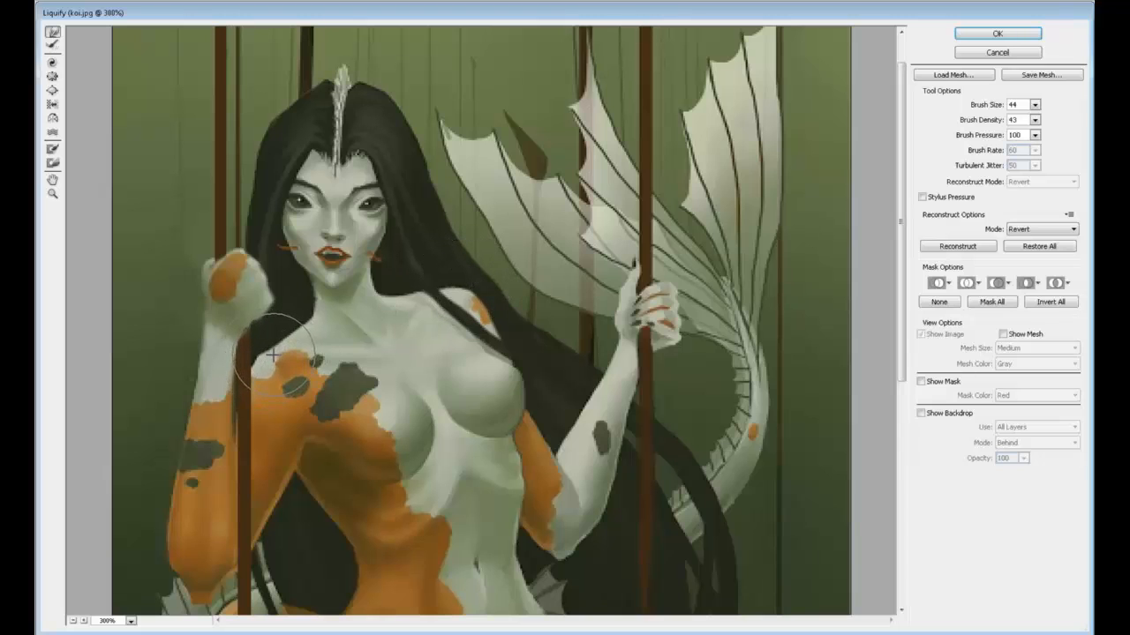
Step: Refine the shoulder edge just below the raised fist, reducing the warp brush to 38 and down to 16
key("bracketleft")
key("bracketleft")
key("bracketleft")
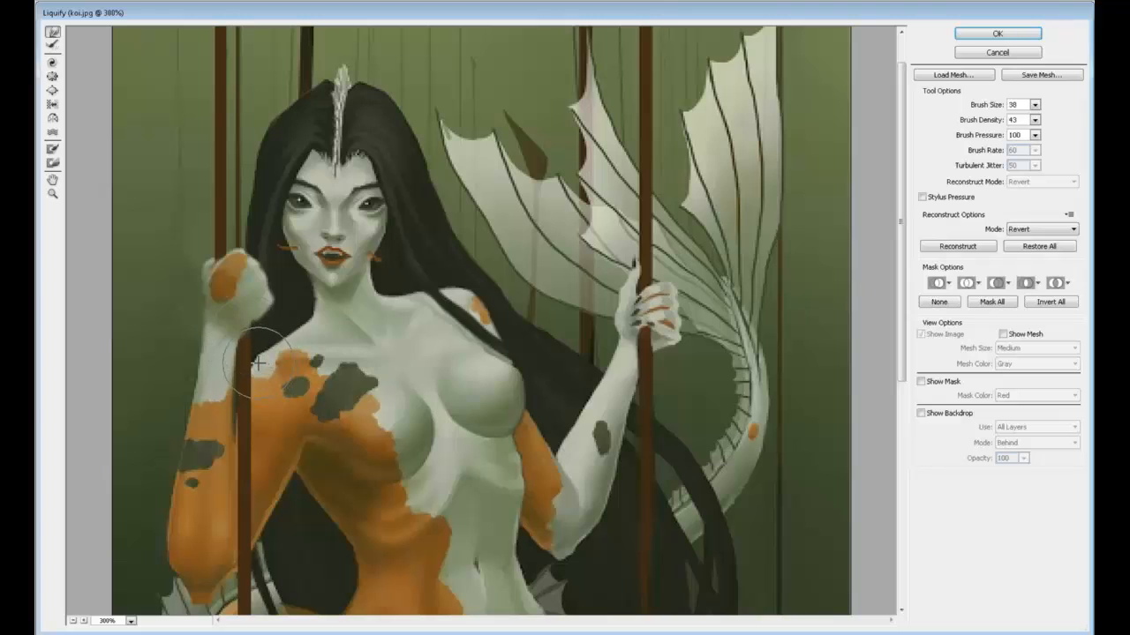
key("bracketleft")
key("bracketleft")
key("bracketleft")
key("bracketleft")
key("bracketleft")
key("bracketleft")
key("bracketleft")
key("bracketleft")
key("bracketleft")
key("bracketleft")
key("bracketleft")
key("bracketleft")
key("bracketleft")
key("bracketleft")
key("bracketleft")
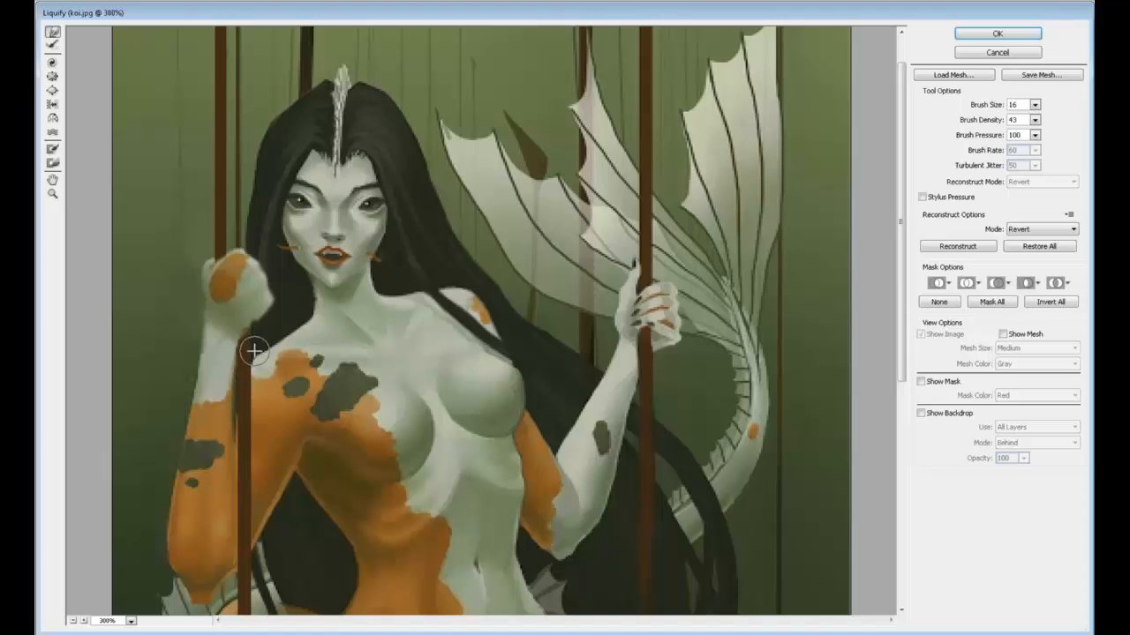
Step: Reshape the jaw, neck and opposite shoulder contours with the warp brush enlarged to 30 and up to 42
key("bracketright")
key("bracketright")
key("bracketright")
key("bracketright")
key("bracketright")
key("bracketright")
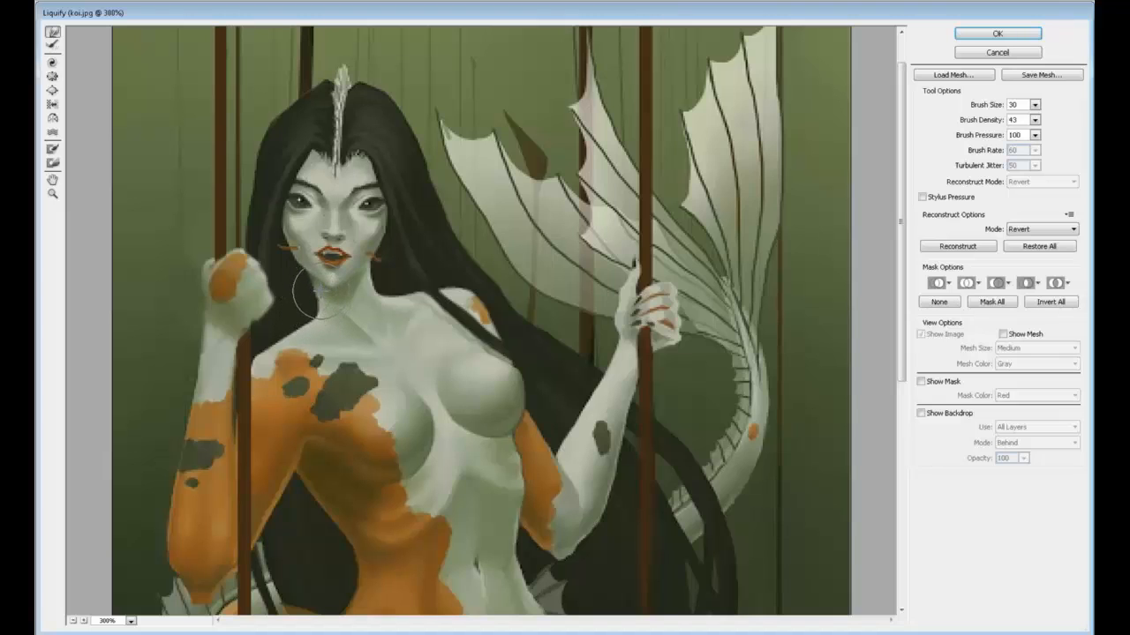
key("bracketright")
key("bracketright")
key("bracketright")
key("bracketright")
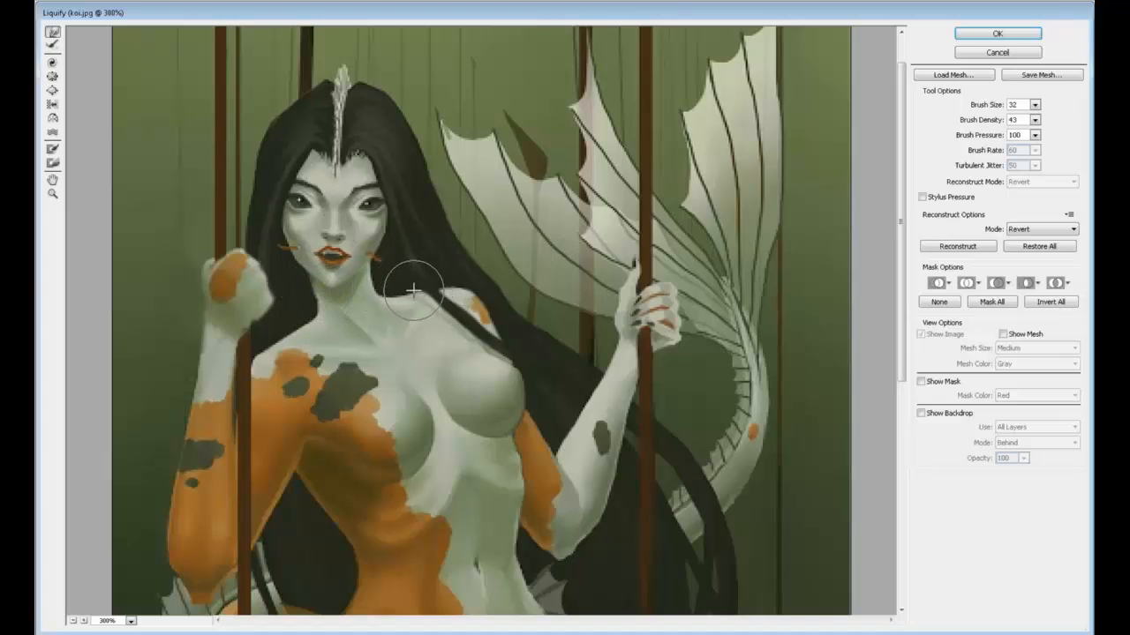
key("bracketright")
key("bracketright")
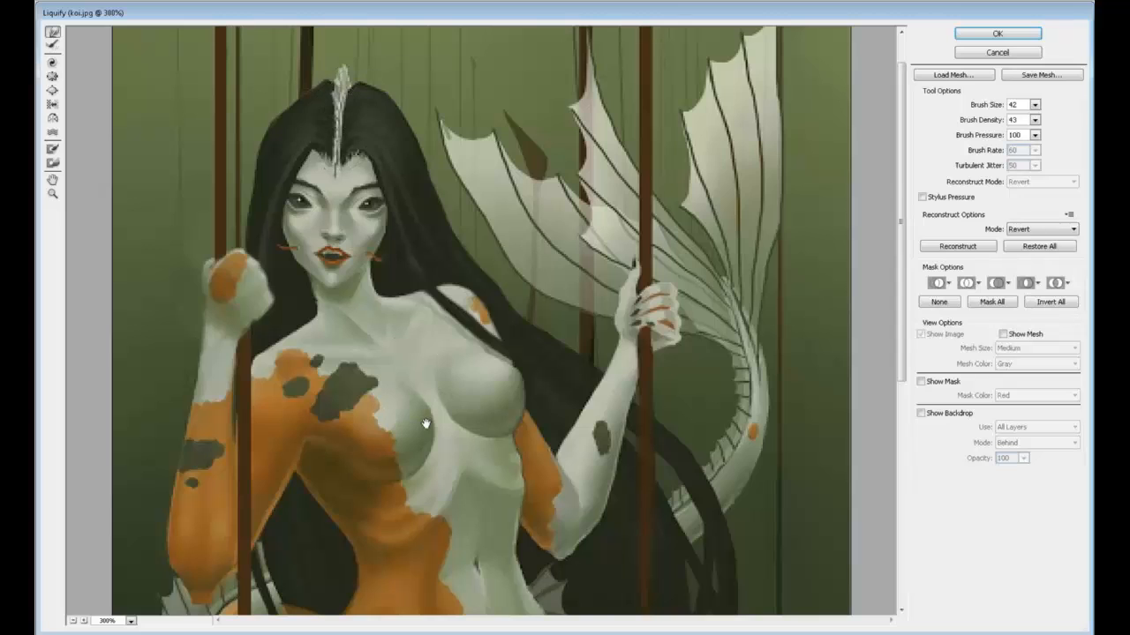
Step: Refine the neck, torso and face with the size 42 Forward Warp and Pucker brushes and apply the Liquify changes
mouse_move(425, 424)
left_mouse_down()
mouse_move(442, 144)
mouse_move(398, 6)
left_mouse_up()
left_click_drag(431, 323, 433, 429)
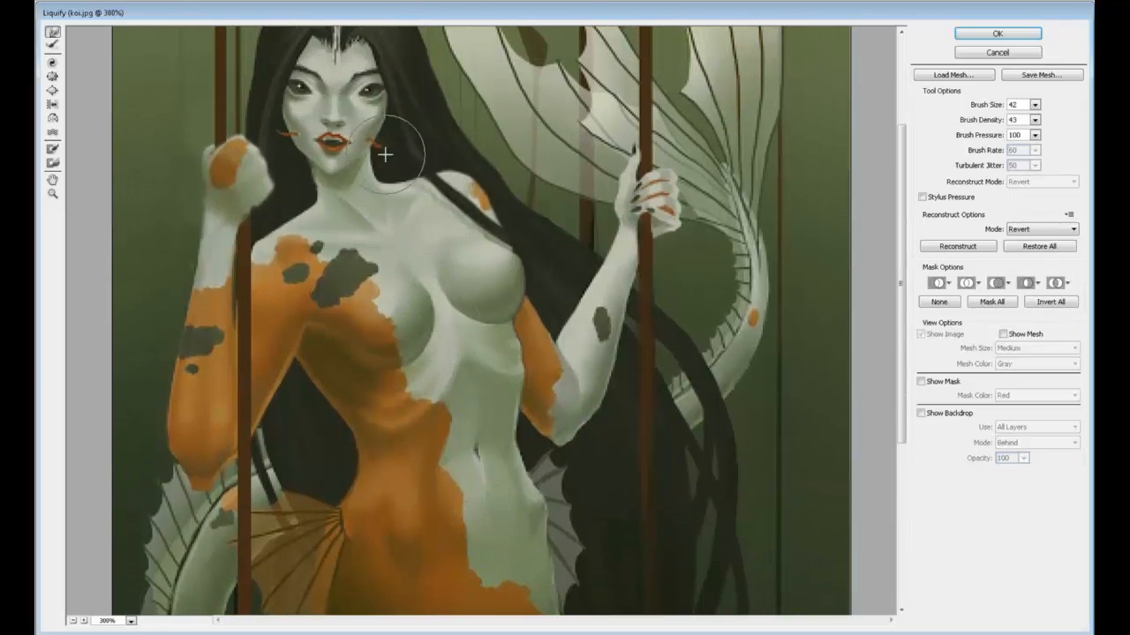
mouse_move(389, 176)
left_mouse_down()
mouse_move(371, 212)
mouse_move(305, 264)
left_mouse_up()
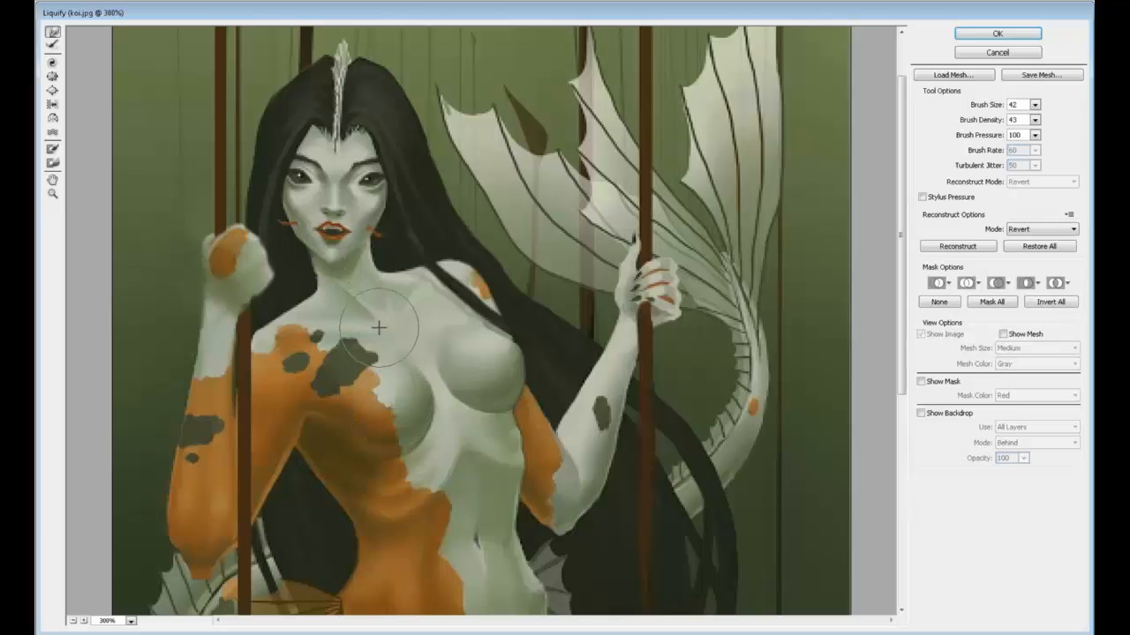
mouse_move(512, 433)
left_mouse_down()
mouse_move(449, 133)
mouse_move(461, 373)
left_mouse_up()
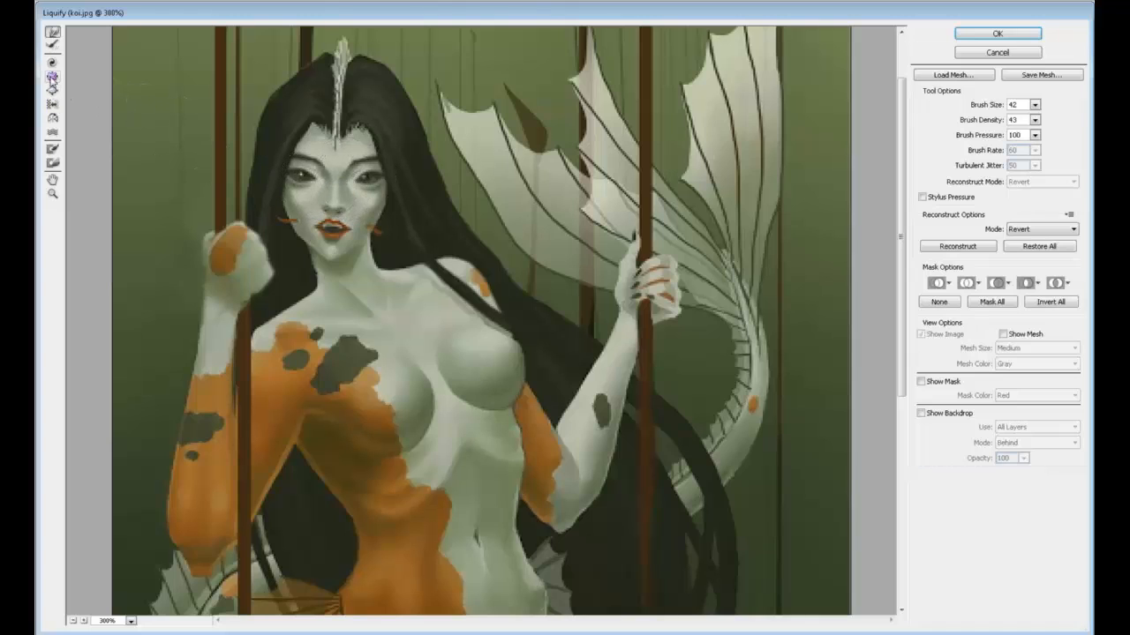
left_click(51, 79)
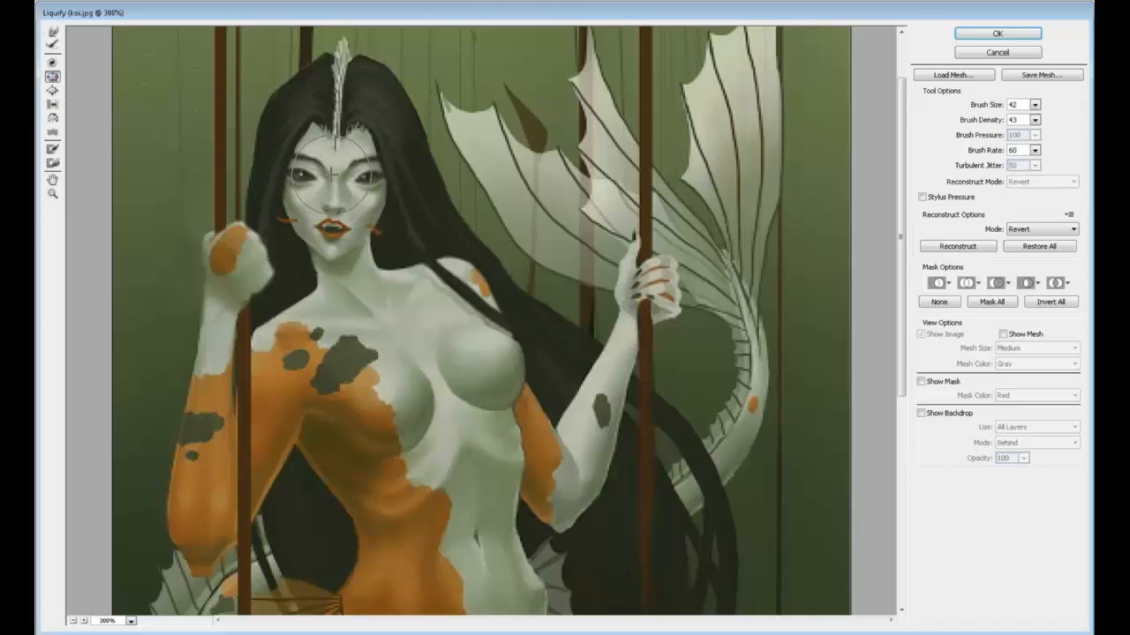
left_click(52, 33)
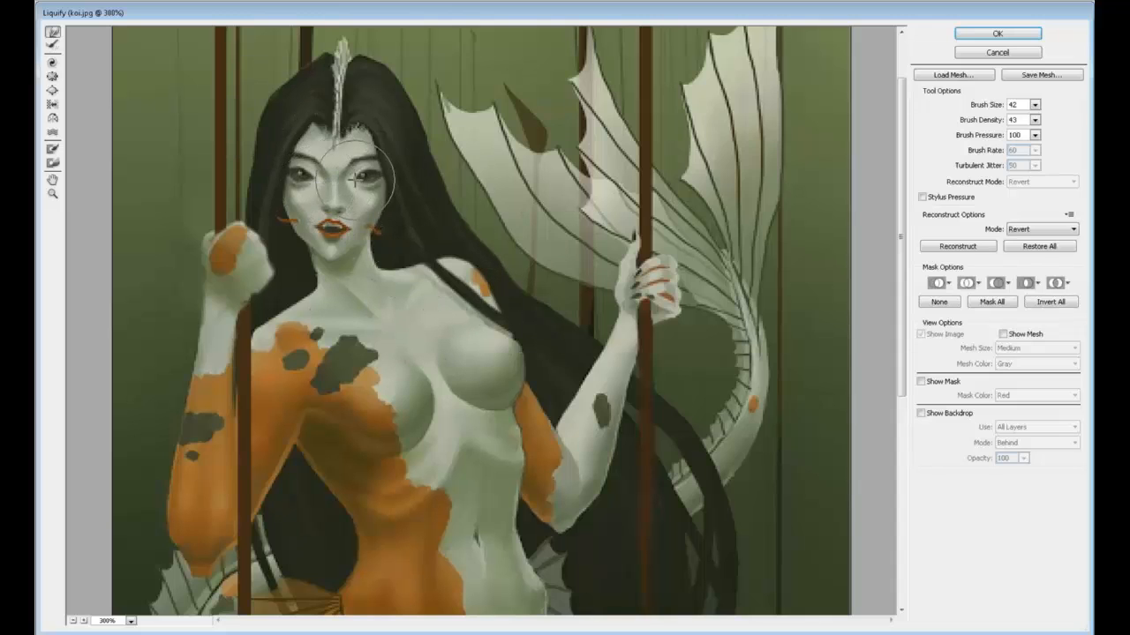
left_click(994, 34)
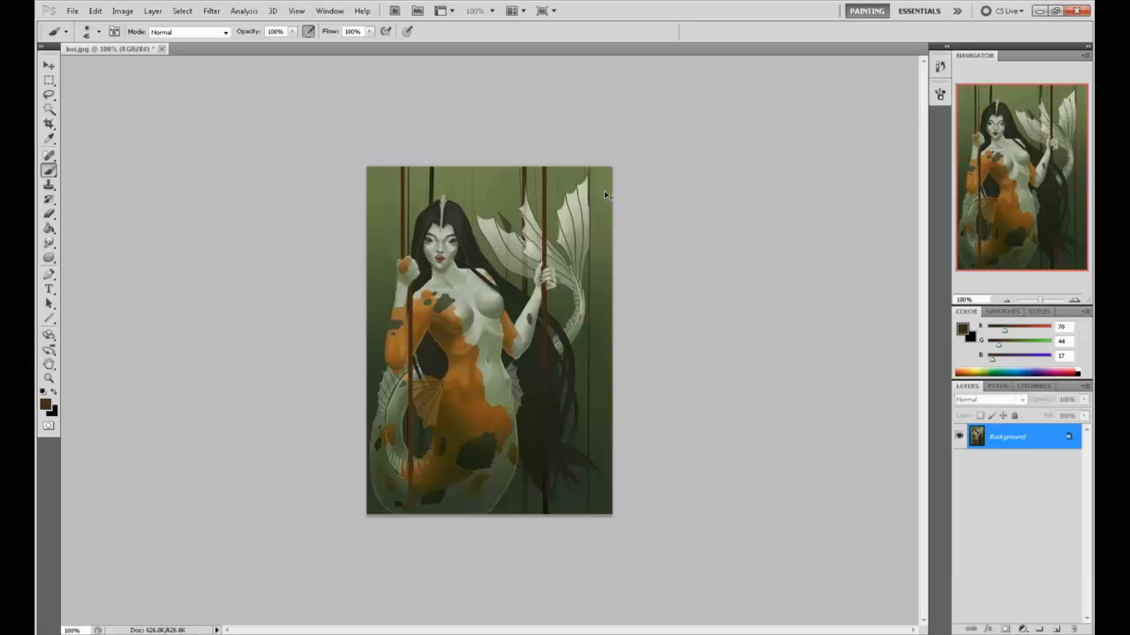
Step: Reopen Liquify for a close-up of the face and nudge the upper lip with a size 8 warp brush
key("ctrl+plus")
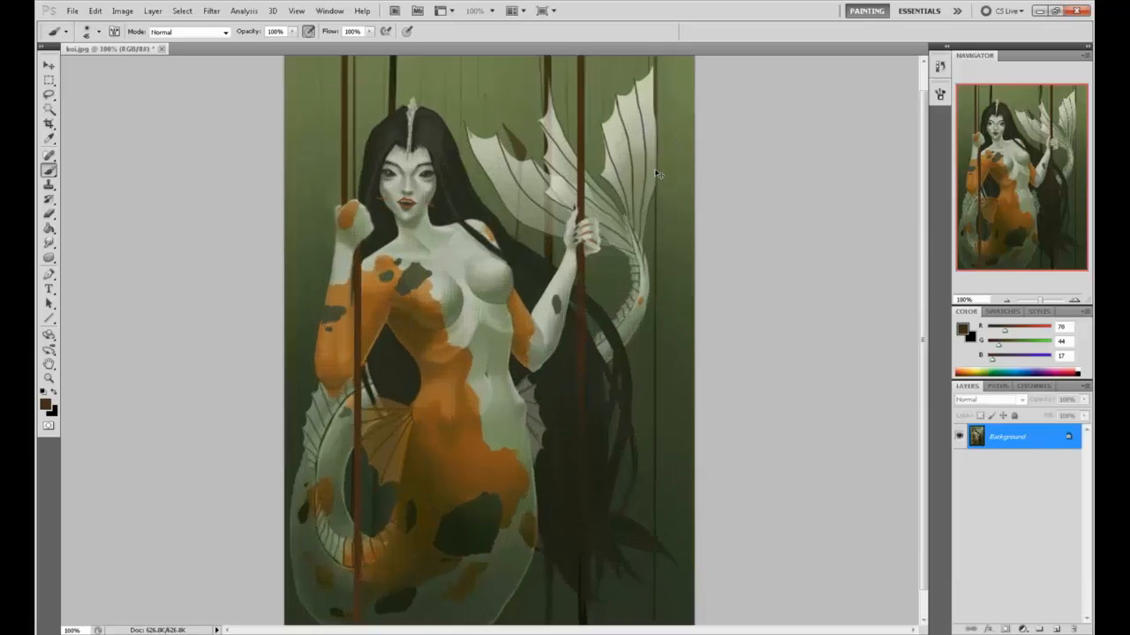
key("ctrl+plus")
left_click_drag(558, 240, 535, 318)
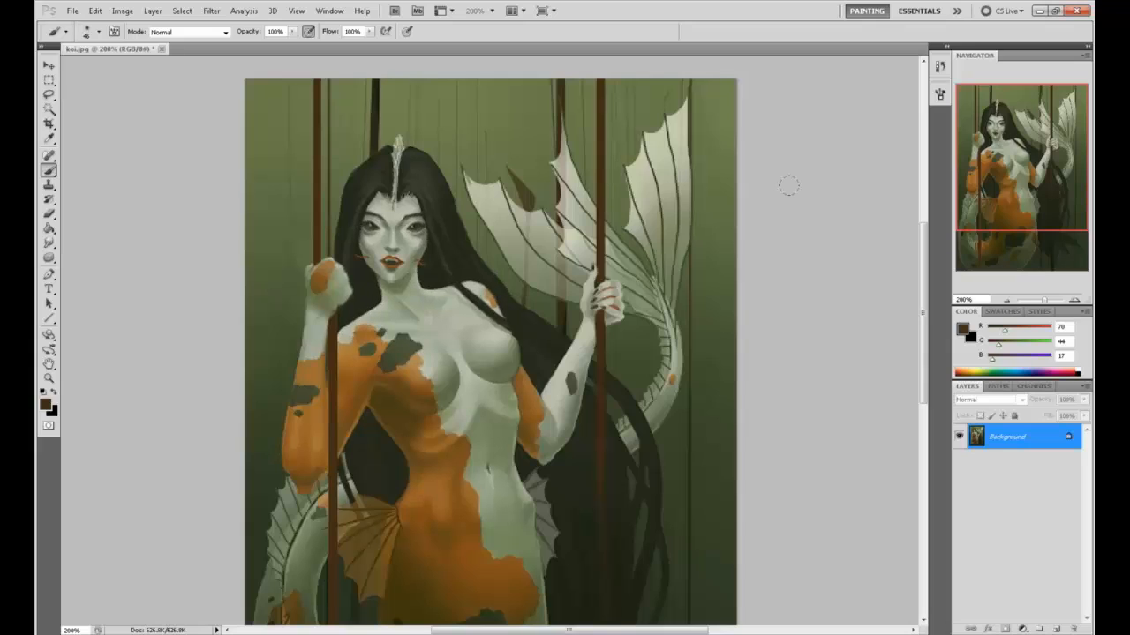
key("ctrl+space")
left_click_drag(325, 190, 378, 229)
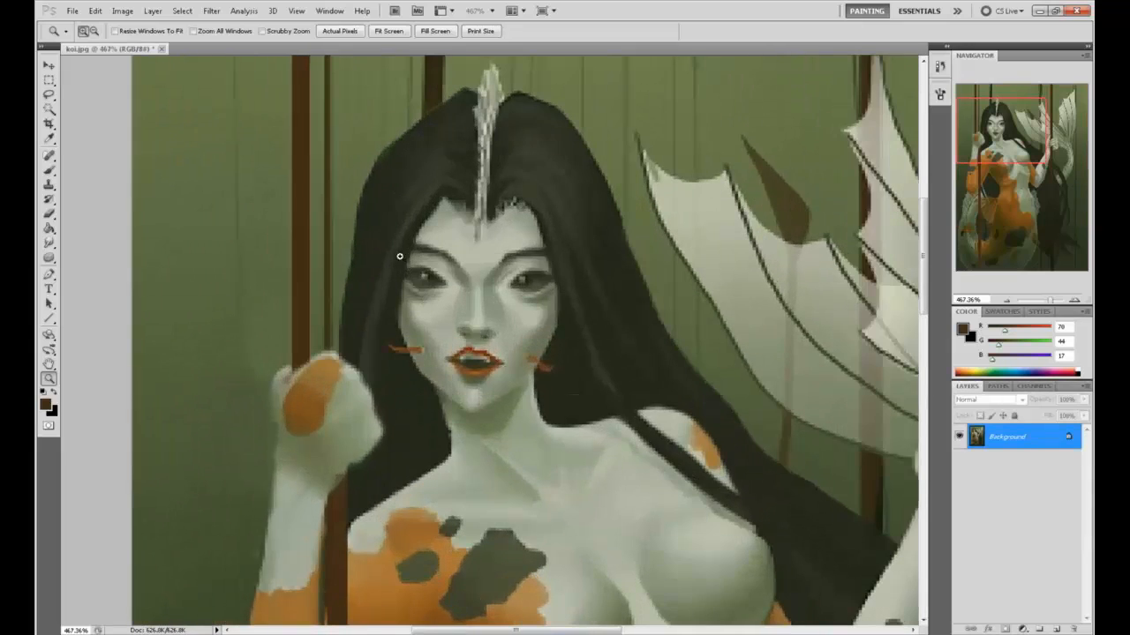
left_click(211, 10)
left_click(249, 87)
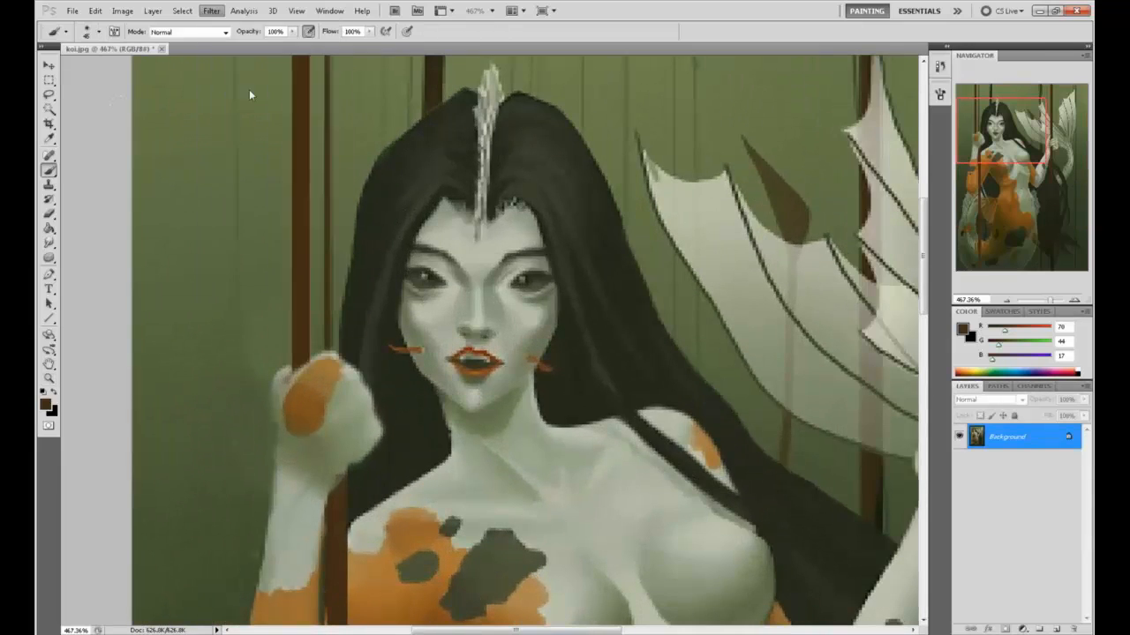
key("z")
left_click_drag(390, 199, 468, 278)
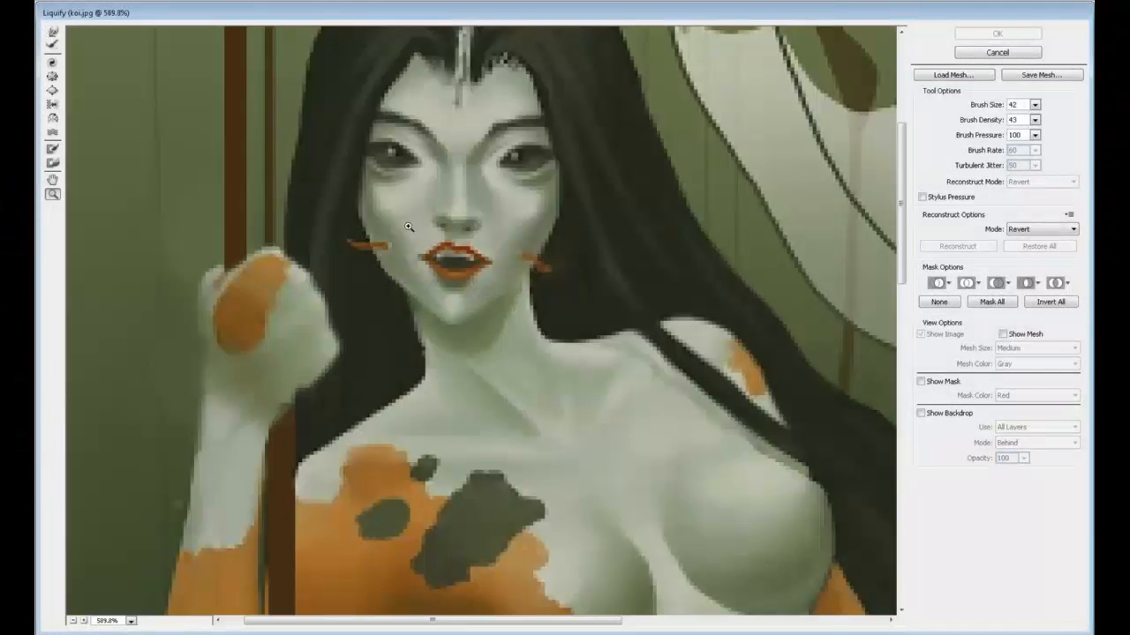
left_click(53, 32)
key("bracketleft")
key("bracketleft")
key("bracketleft")
key("bracketleft")
key("bracketleft")
key("bracketleft")
key("bracketleft")
key("bracketleft")
left_click_drag(445, 233, 452, 237)
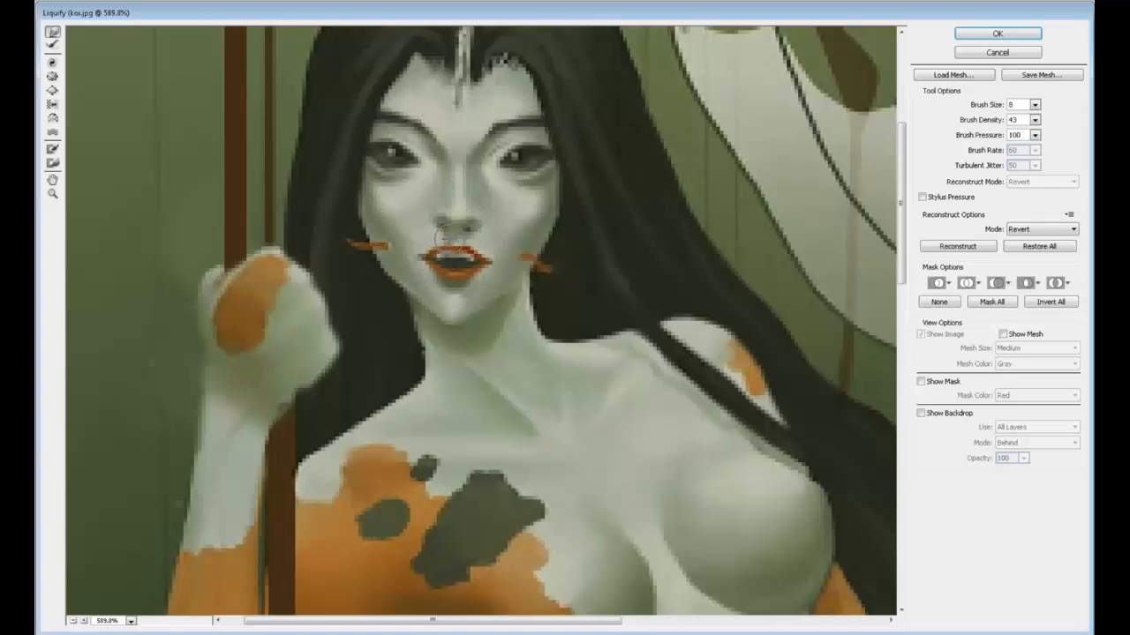
Step: Reshape the mouth and chin with a warp brush of size 20, enlarged up to 34
key("bracketright")
key("bracketright")
key("bracketright")
key("bracketright")
key("bracketright")
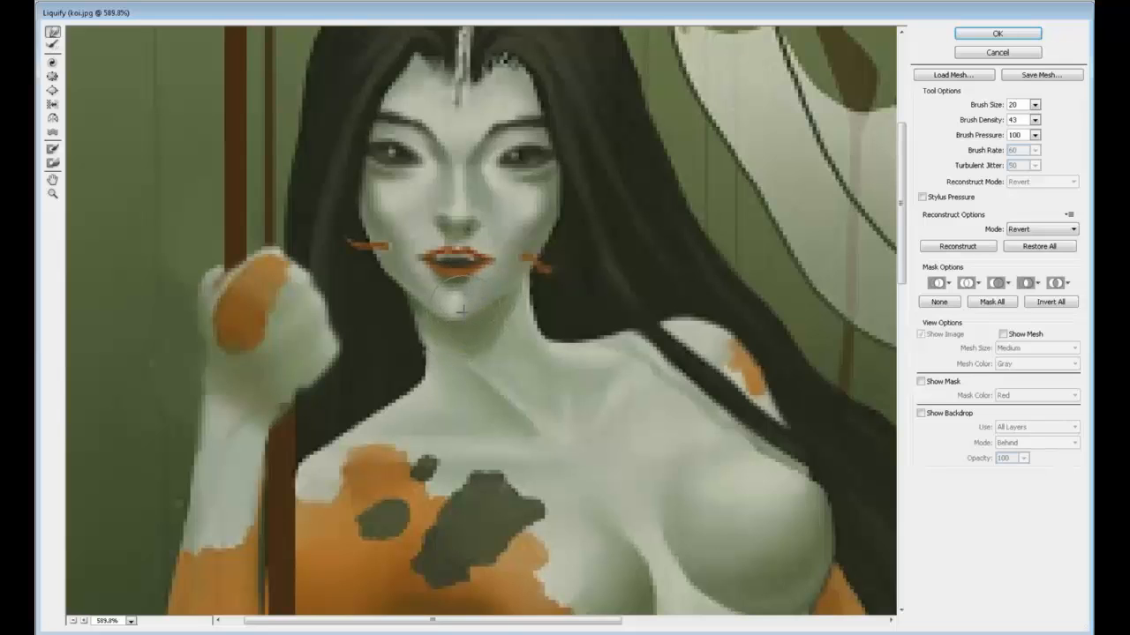
key("bracketright")
key("bracketright")
key("bracketright")
key("bracketright")
key("bracketright")
key("bracketright")
key("bracketright")
key("bracketright")
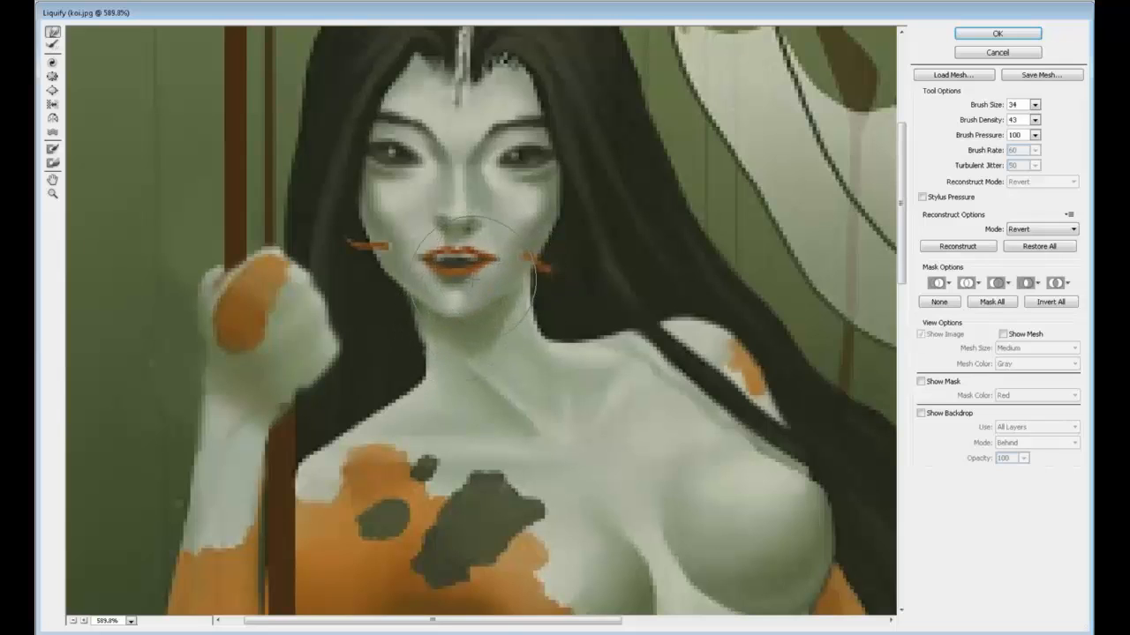
Step: Nudge both corners of the mouth with a smaller warp brush
key("bracketleft")
key("bracketleft")
key("bracketleft")
key("bracketleft")
key("bracketleft")
key("bracketleft")
key("bracketleft")
key("bracketleft")
key("bracketleft")
key("bracketleft")
key("bracketleft")
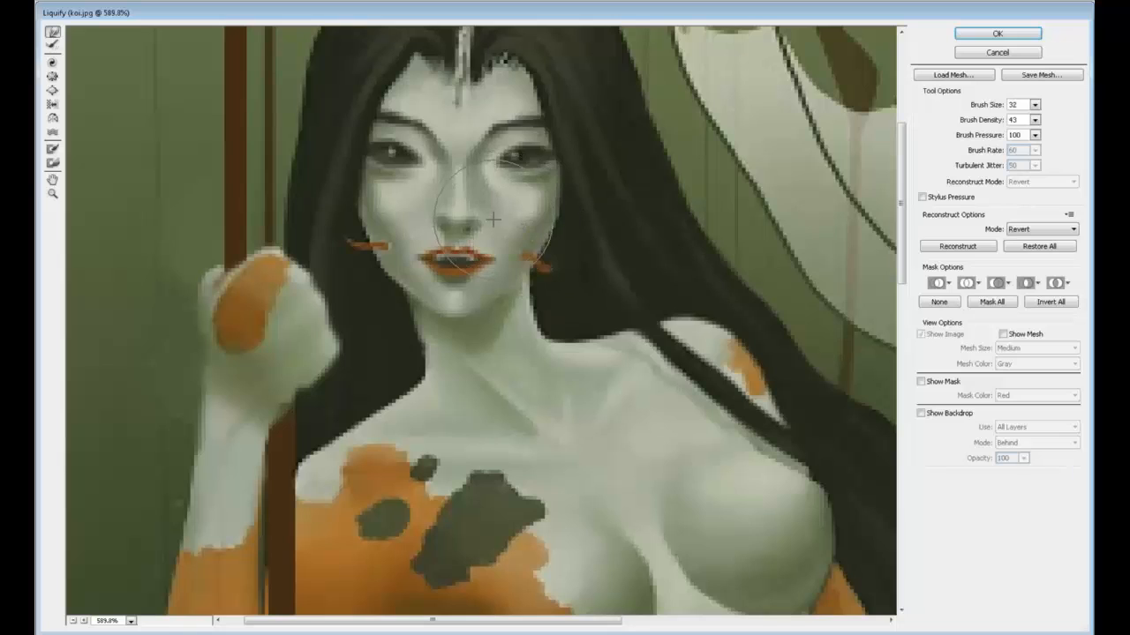
left_click_drag(427, 258, 420, 259)
left_click_drag(511, 266, 504, 265)
Step: Finish the facial adjustments with the warp brush at size 20 and apply the Liquify changes
key("bracketright")
key("bracketright")
key("bracketright")
key("bracketright")
key("bracketright")
key("bracketright")
key("bracketright")
key("bracketleft")
key("bracketleft")
key("bracketleft")
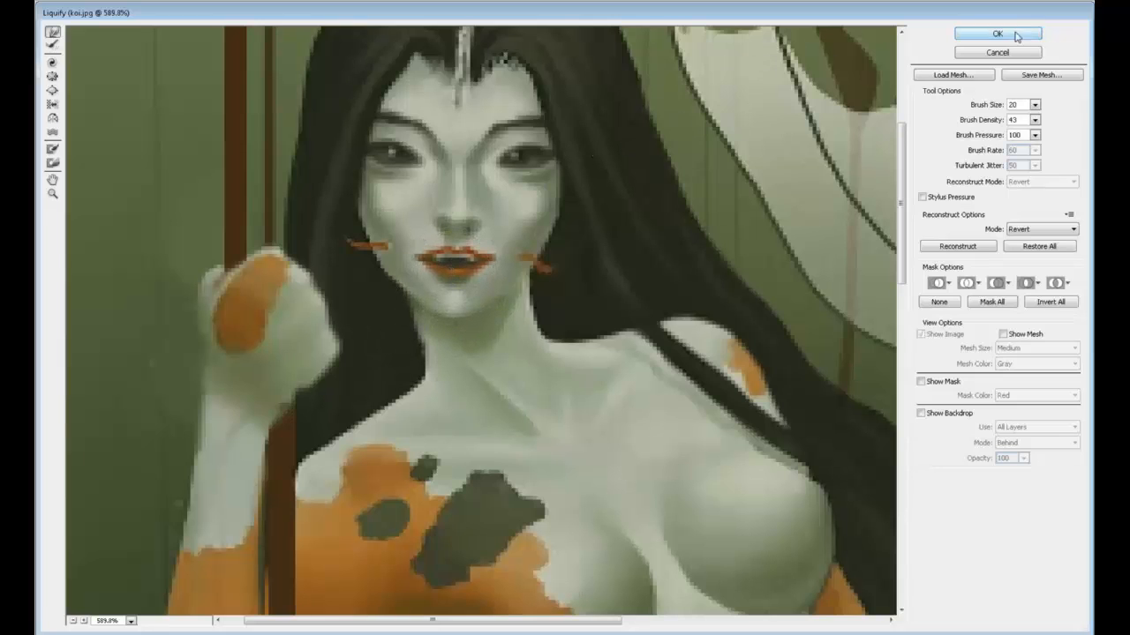
left_click(997, 33)
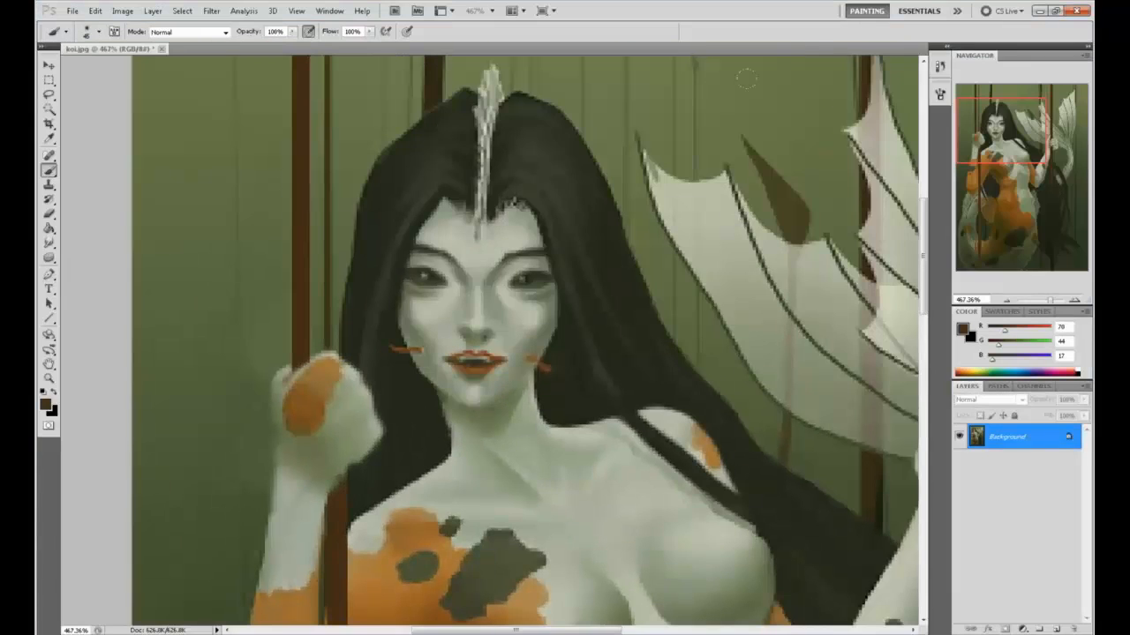
Step: Paint over the harsh shading along the nose bridge between the eyes with skin tones sampled from the face
left_click(502, 276, "alt")
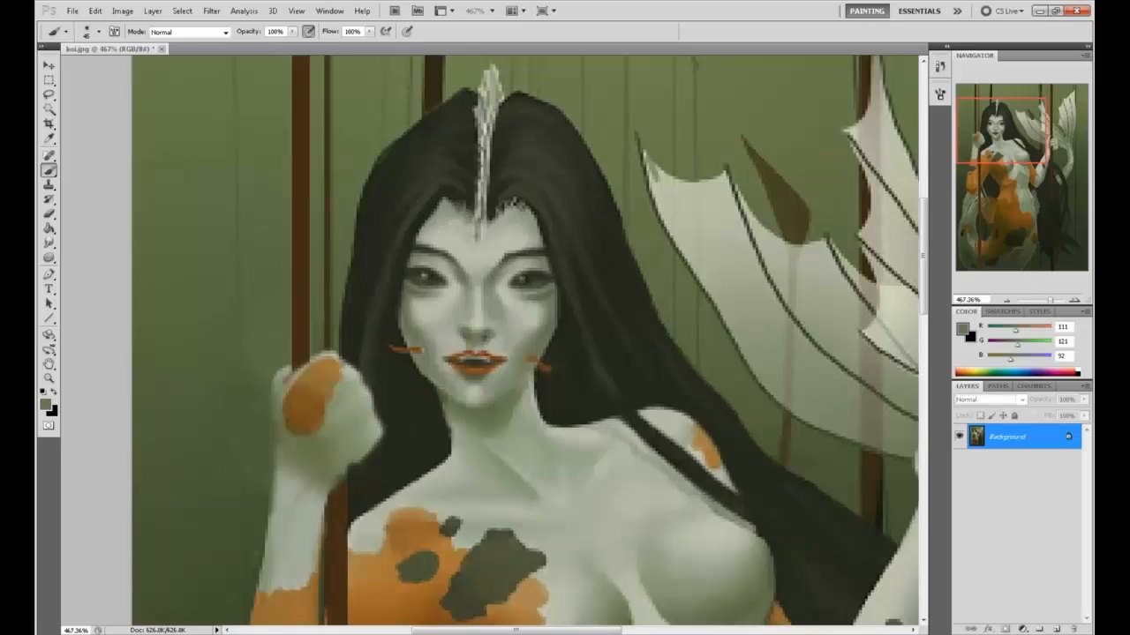
left_click(469, 276, "alt")
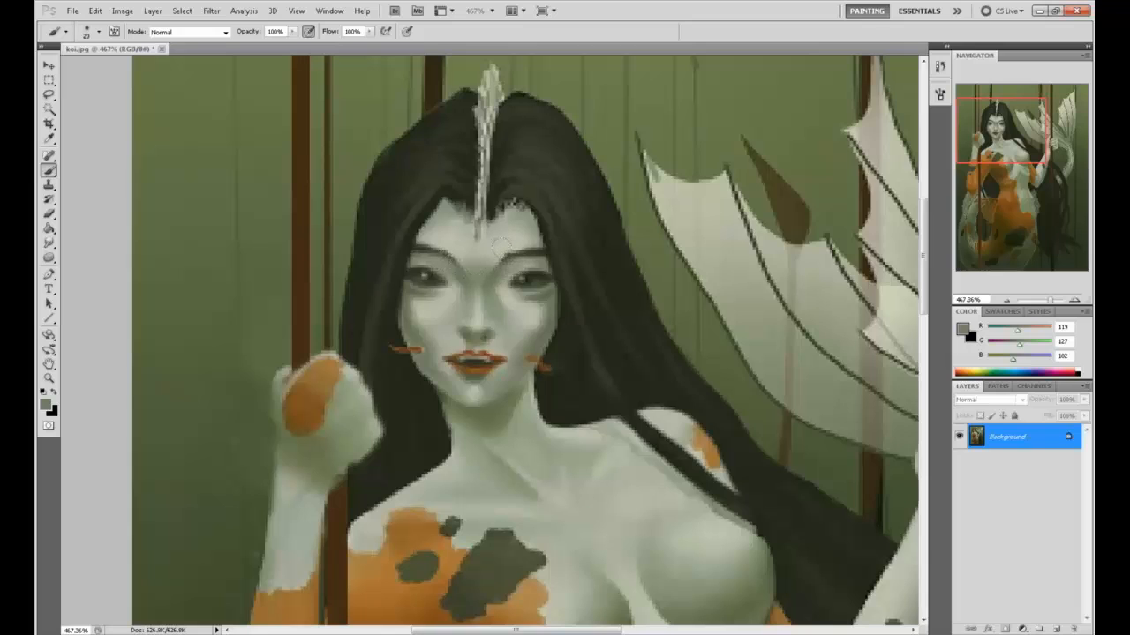
left_click(506, 291, "alt")
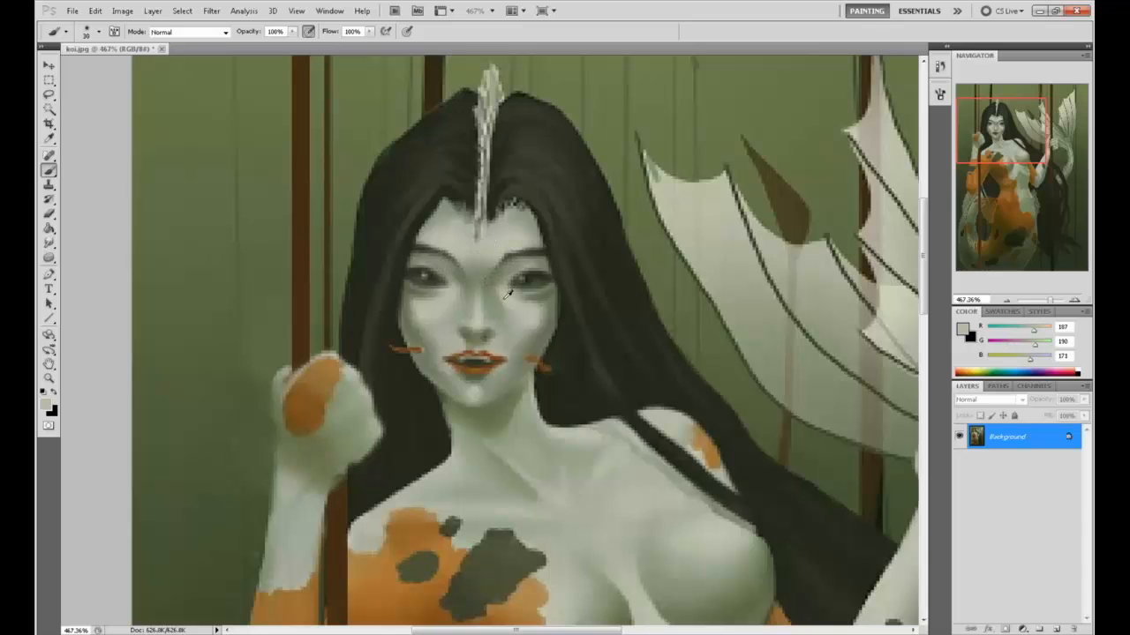
left_click(500, 293, "alt")
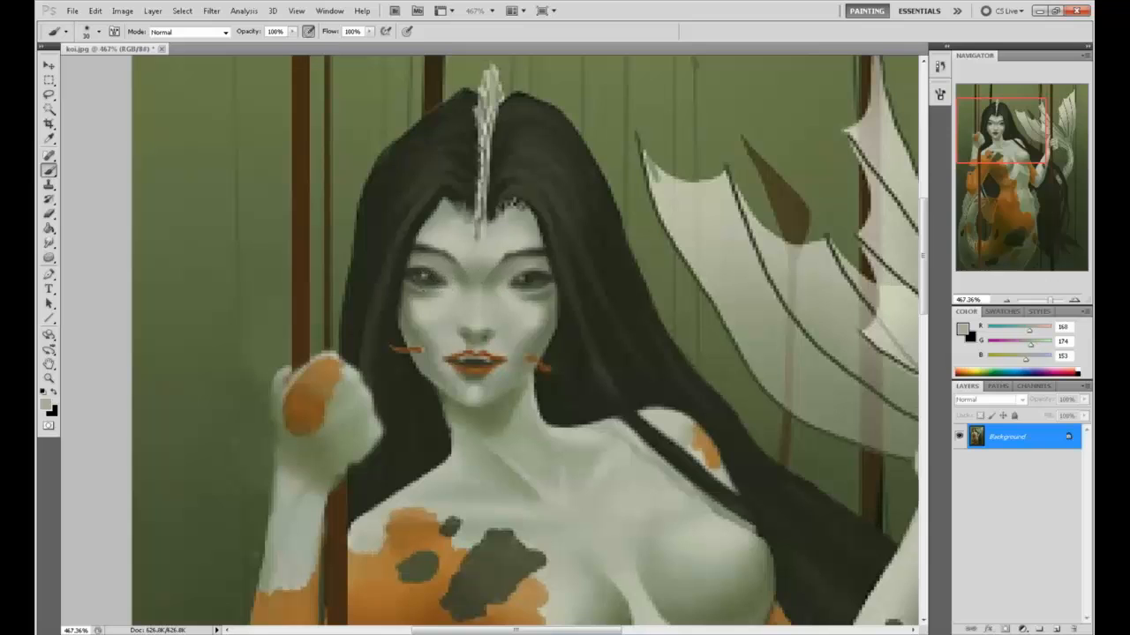
left_click(459, 290, "alt")
Step: Soften the under-eye and cheek shading with light gray-green skin tones sampled from the face and chest
left_click_drag(529, 344, 512, 338)
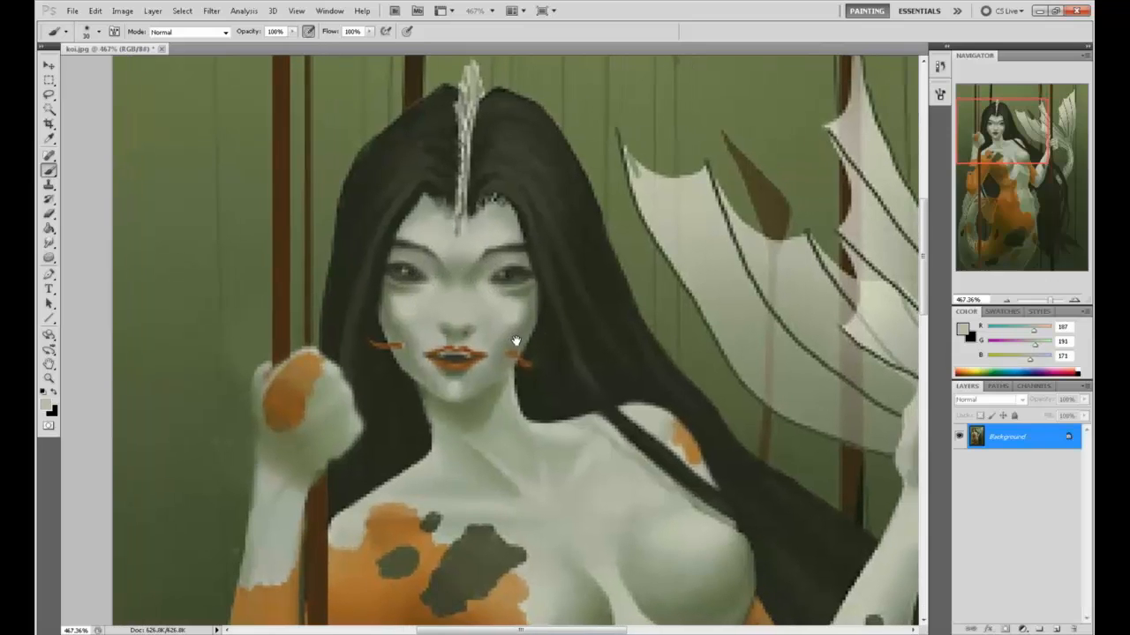
left_click(417, 297, "alt")
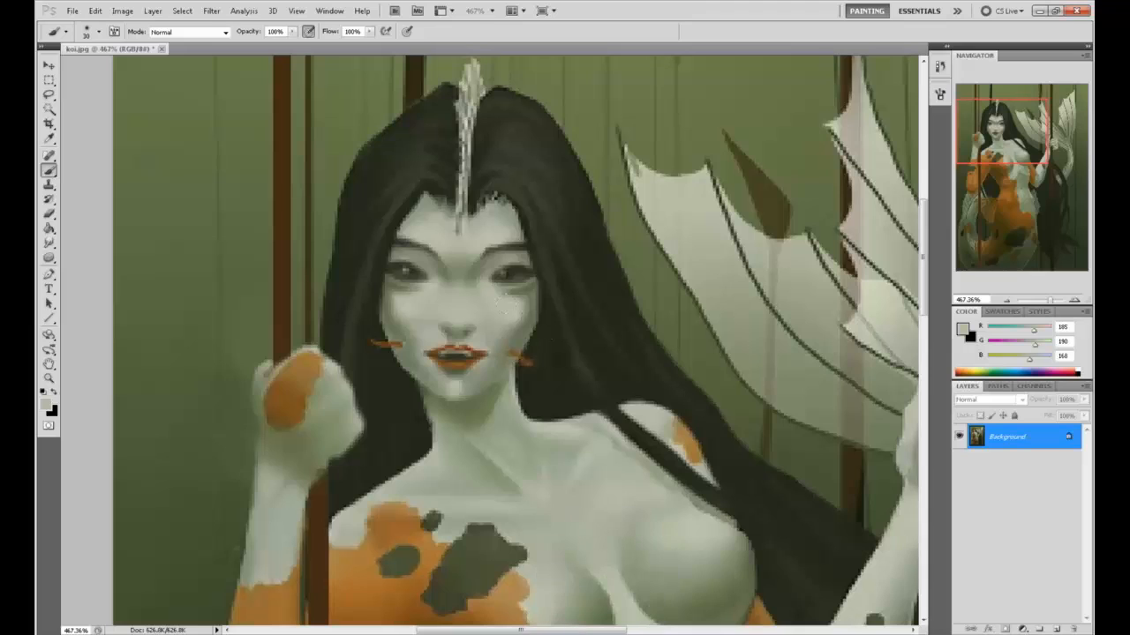
left_click(691, 537, "alt")
Step: Examine the image's pixel dimensions and resolution in the Image Size settings
left_click(122, 10)
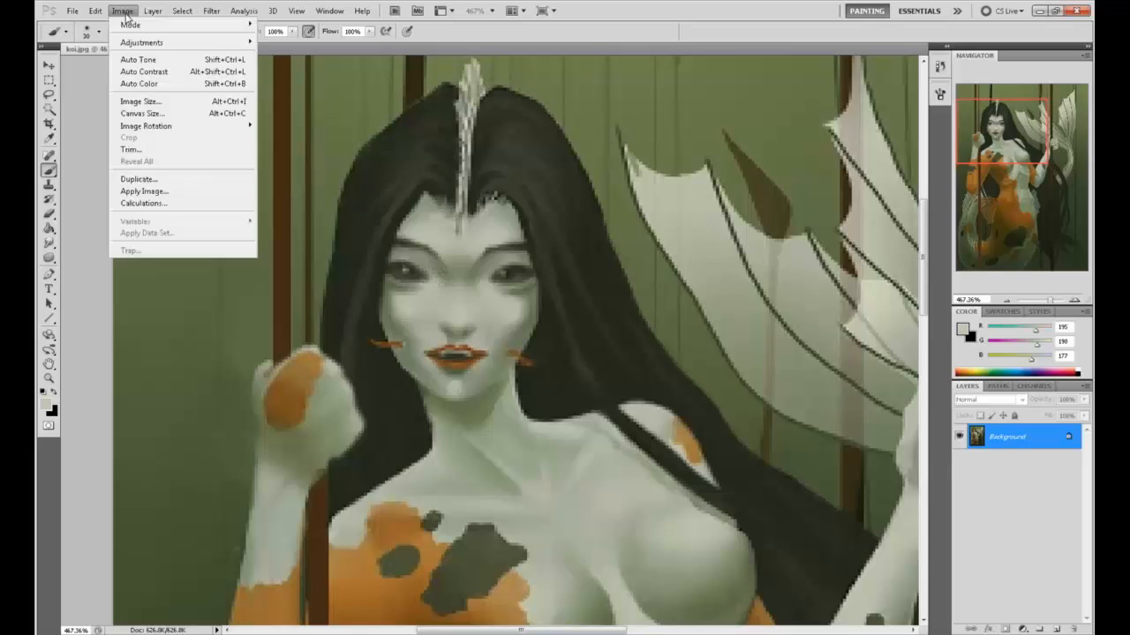
left_click(145, 102)
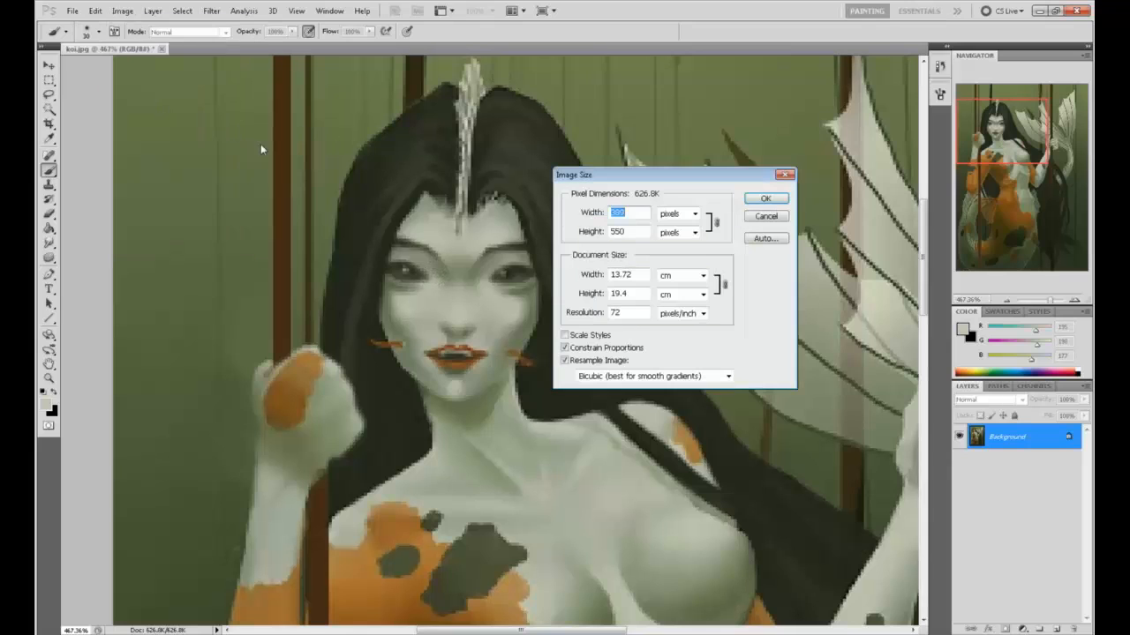
left_click(765, 217)
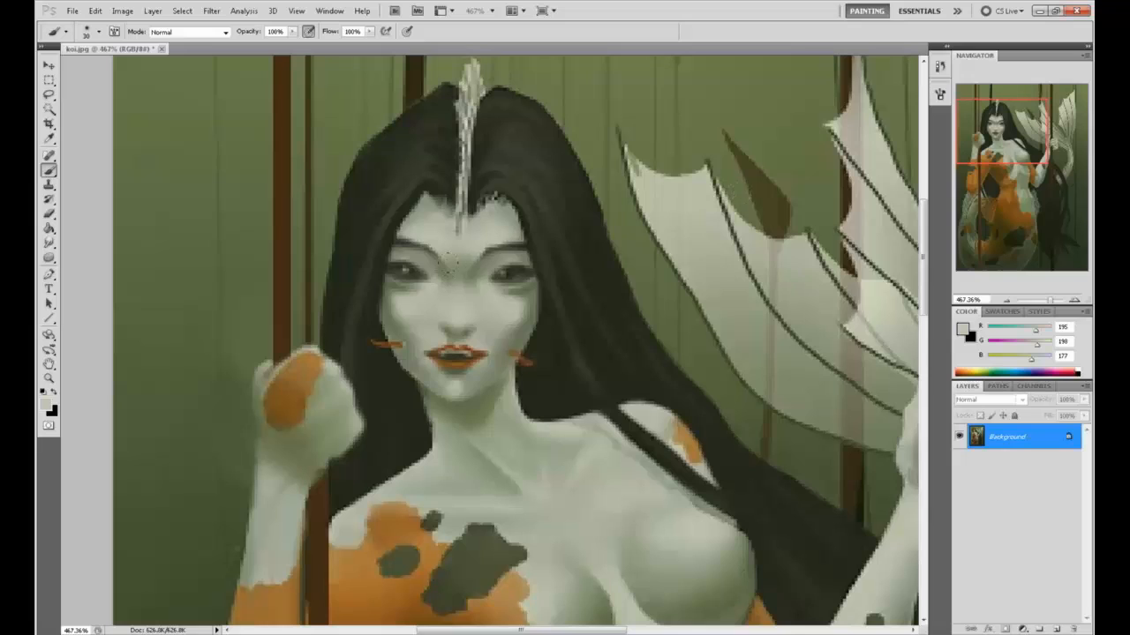
Step: Soften the shading around the nose bridge and below the viewer's-left eye with skin tones sampled from the face
left_click(395, 287, "alt")
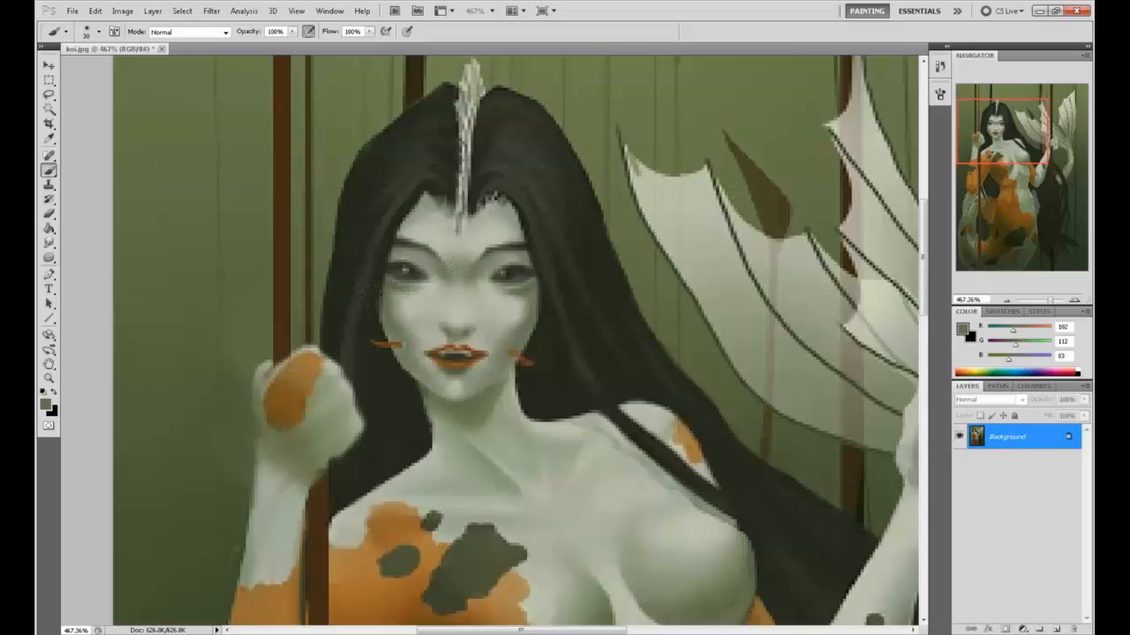
left_click(415, 334, "alt")
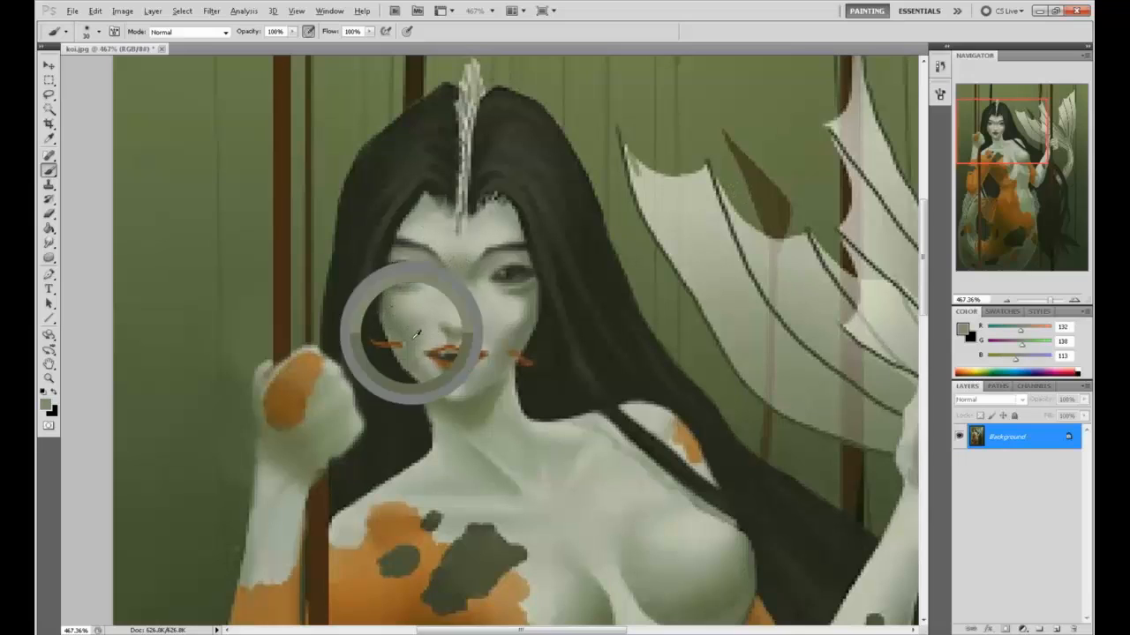
left_click(438, 331, "alt")
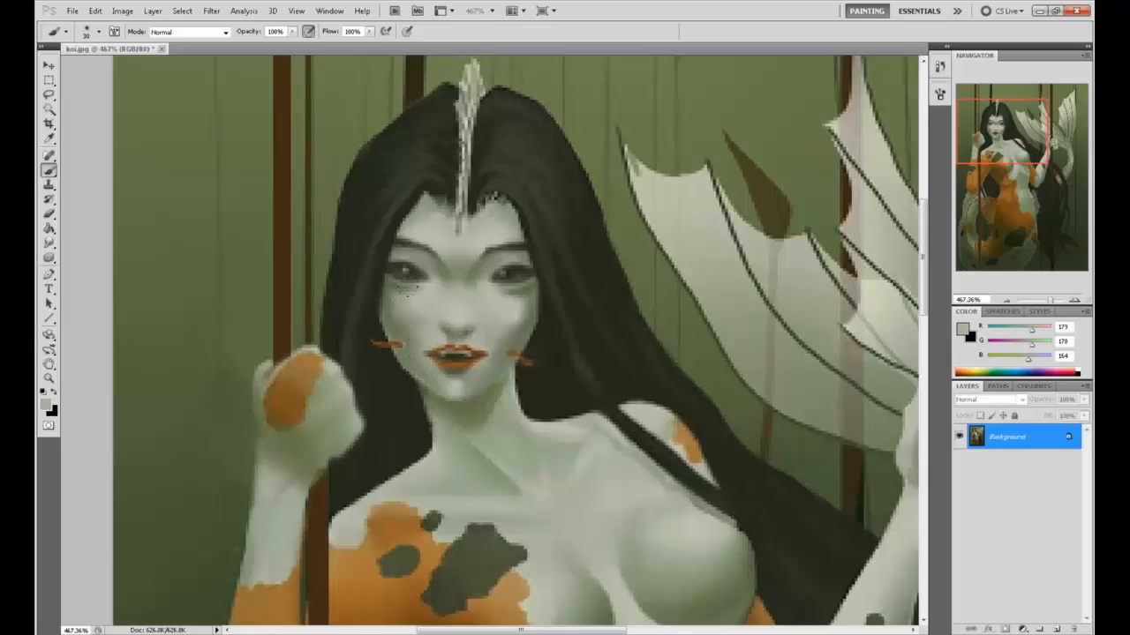
left_click(465, 301, "alt")
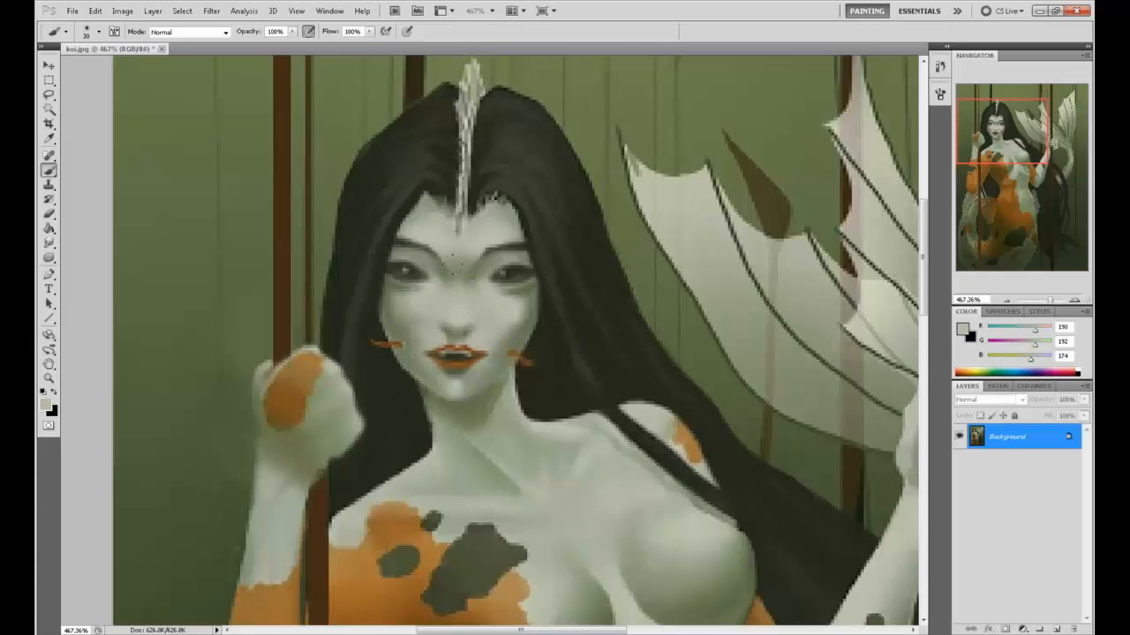
left_click(419, 301, "alt")
Step: Blend the shading on both cheeks and the outer face contour with mid gray-green tones sampled from the face
left_click(509, 309, "alt")
left_click(509, 326, "alt")
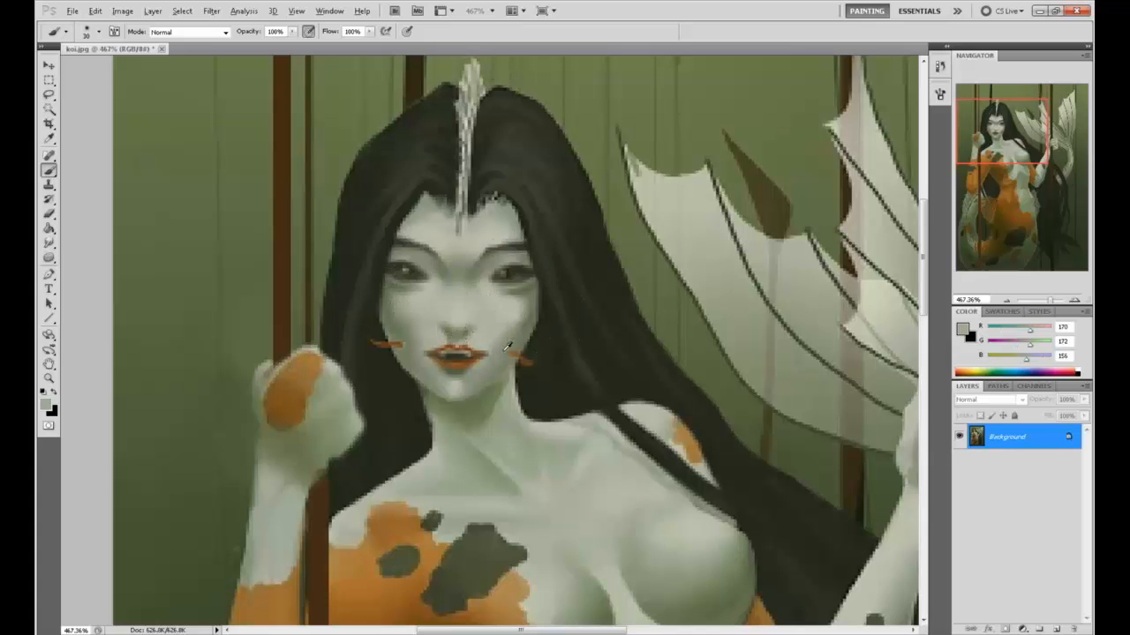
left_click(523, 299, "alt")
left_click(512, 332, "alt")
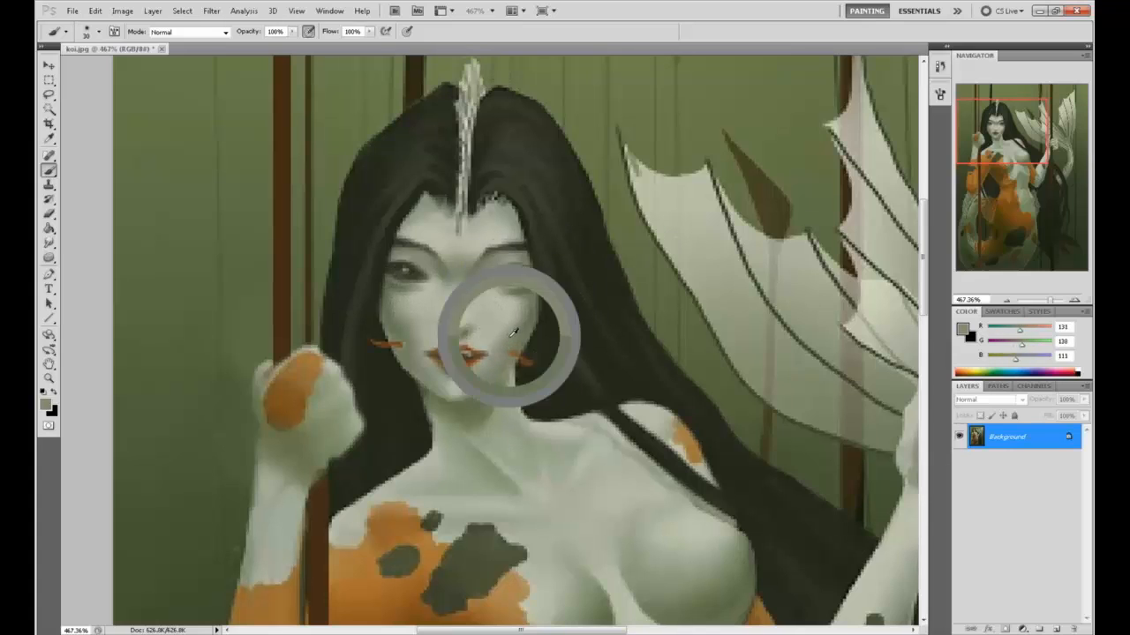
left_click(475, 378, "alt")
left_click(415, 336, "alt")
left_click(390, 314)
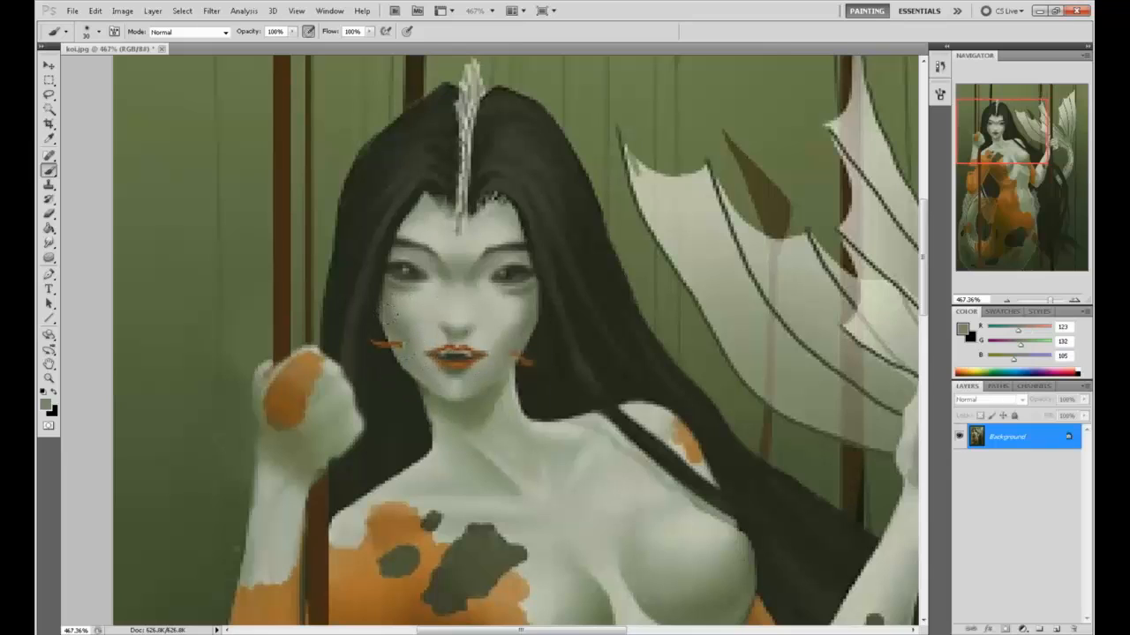
Step: Paint a dark tone sampled from the hair over the orange whiskers extending beyond both cheeks
left_click(397, 334, "alt")
left_click(352, 295, "alt")
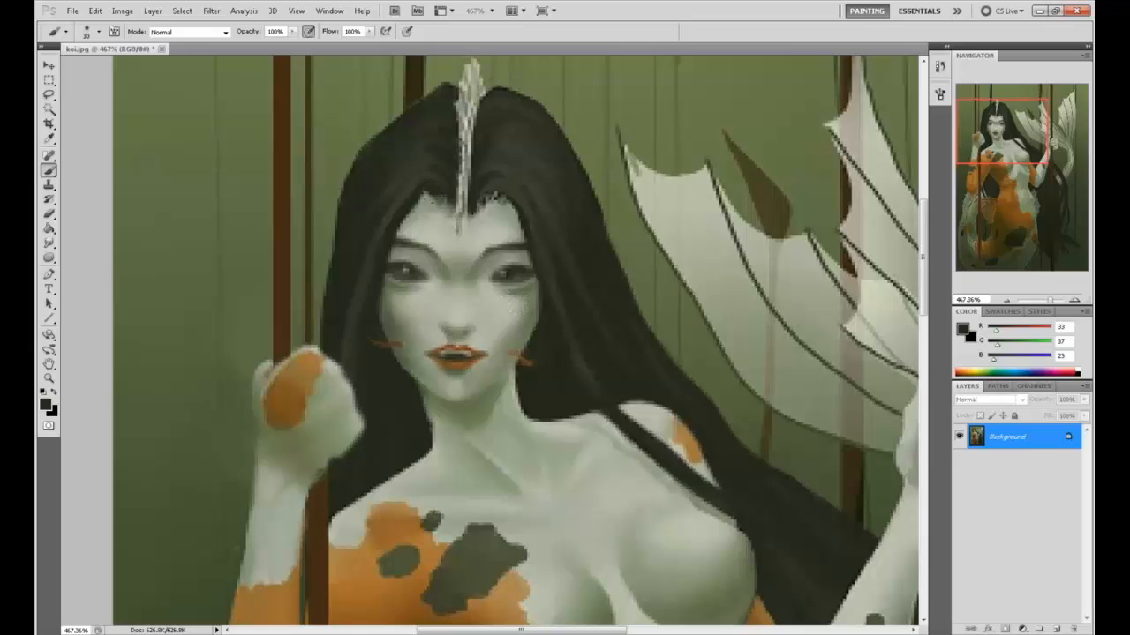
mouse_move(519, 305)
left_mouse_down()
mouse_move(514, 351)
mouse_move(562, 427)
left_mouse_up()
mouse_move(415, 376)
left_mouse_down()
mouse_move(437, 463)
mouse_move(375, 494)
left_mouse_up()
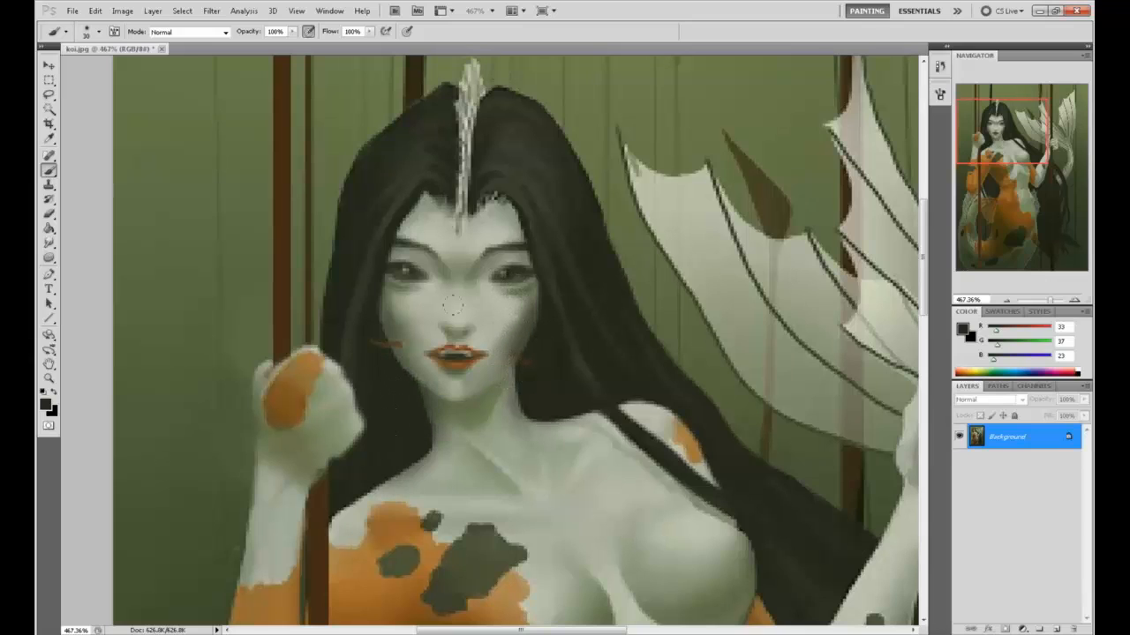
left_click_drag(473, 354, 500, 394)
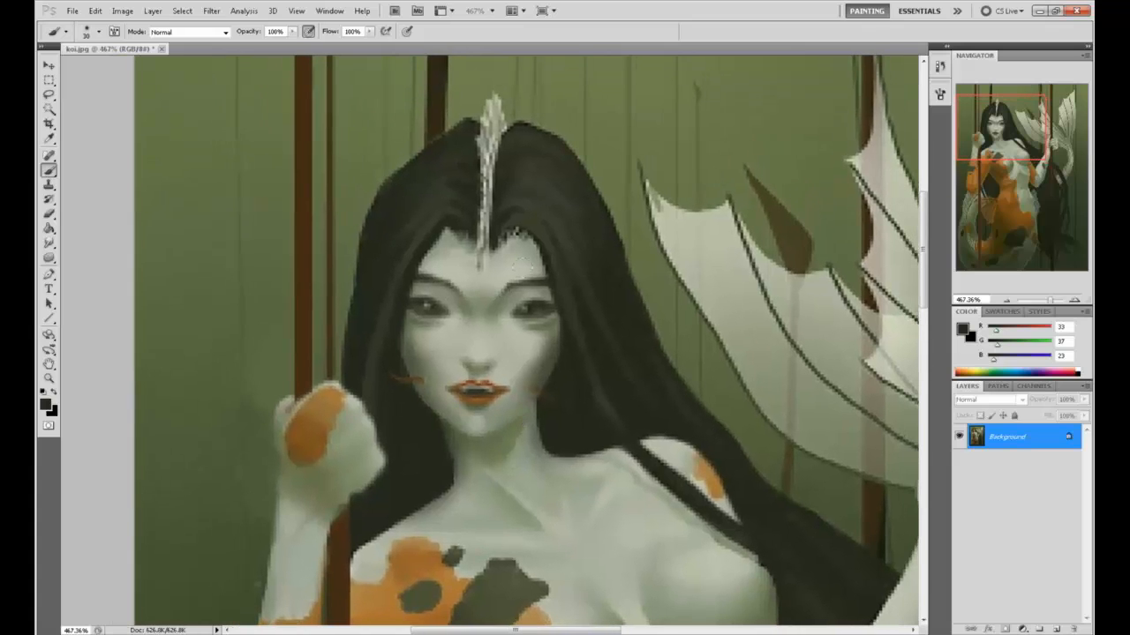
Step: Darken the eyes and eyelid lines with a smaller brush and a dark tone sampled from the hair
left_click(568, 378, "alt")
key("bracketleft")
key("bracketleft")
key("bracketleft")
key("bracketleft")
key("bracketleft")
key("bracketleft")
key("bracketleft")
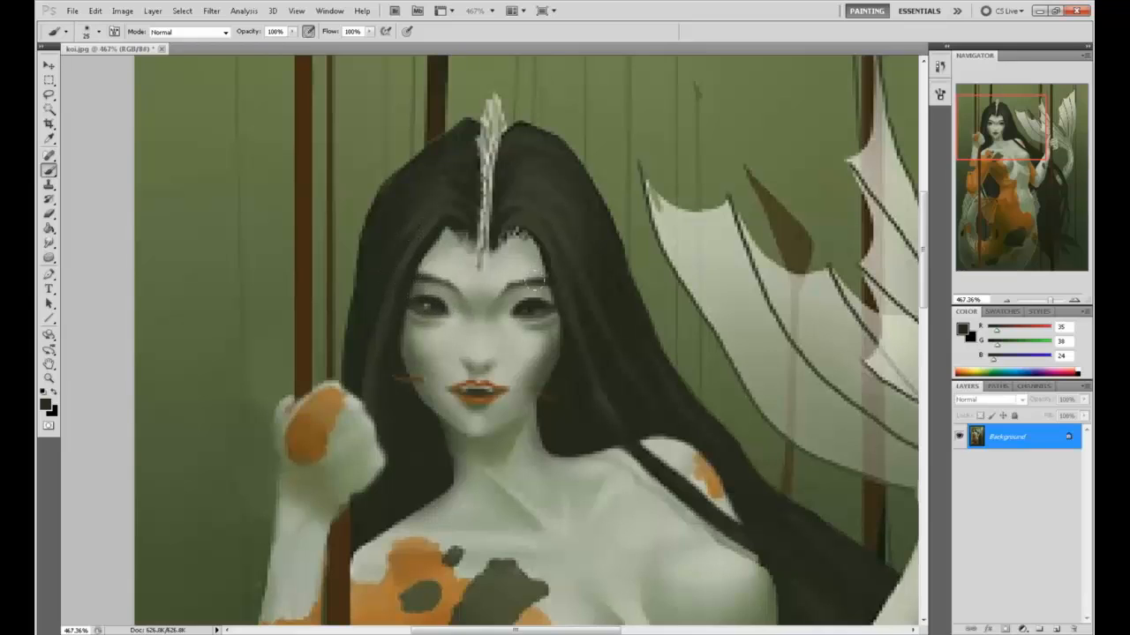
Step: Refine both eyebrows and the brow shading at brush size 15, alternating dark and light tones sampled from the face
left_click(512, 280, "alt")
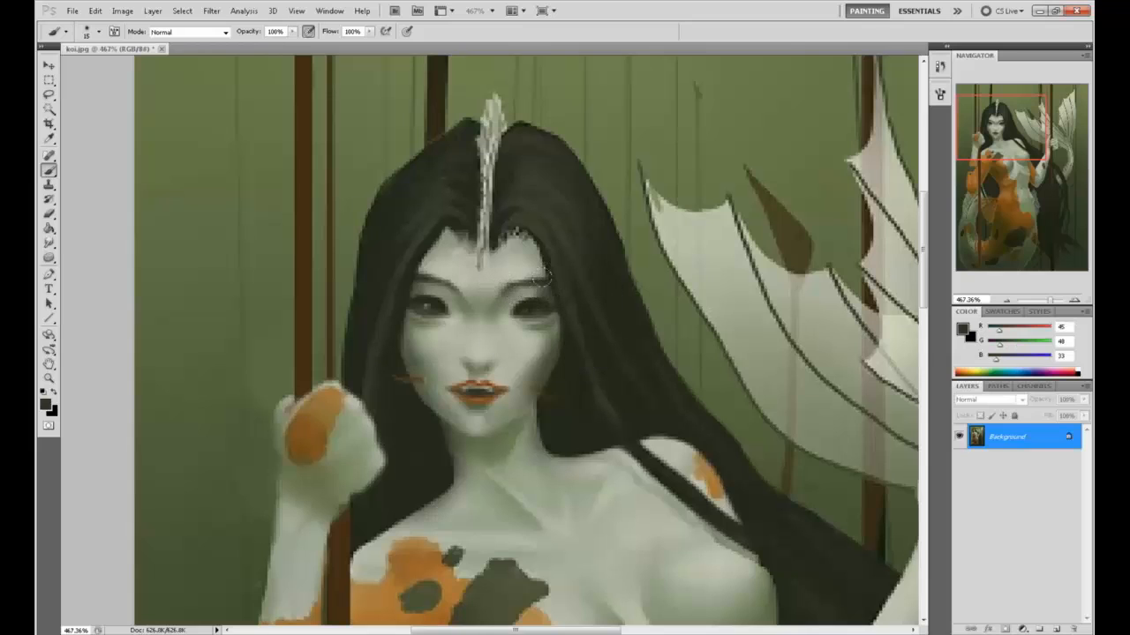
left_click(513, 282, "alt")
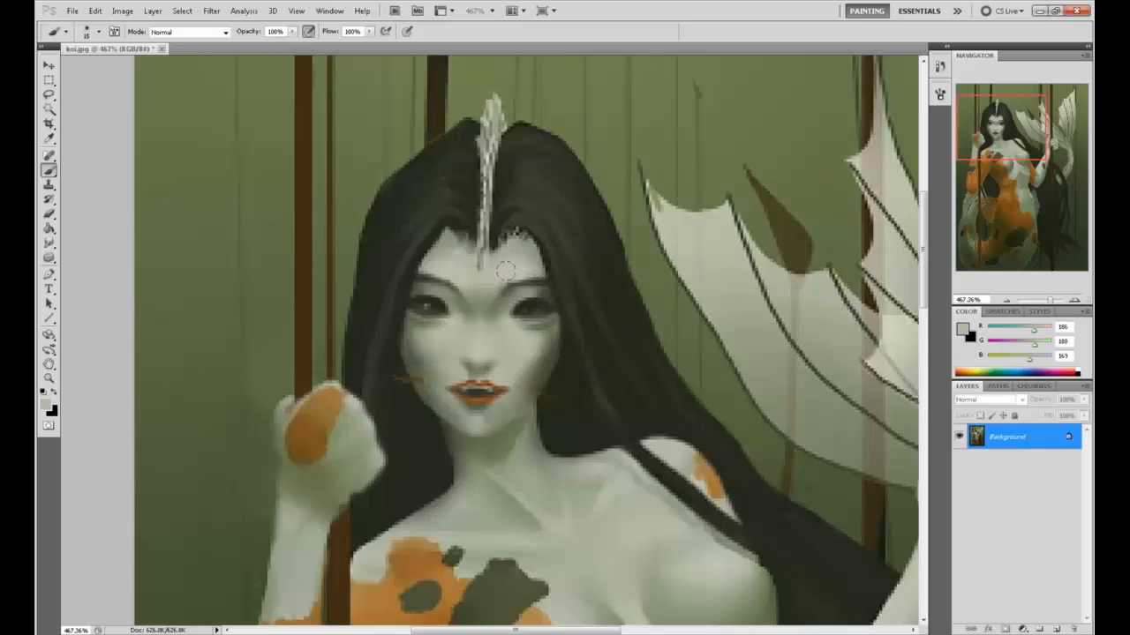
left_click(470, 296, "alt")
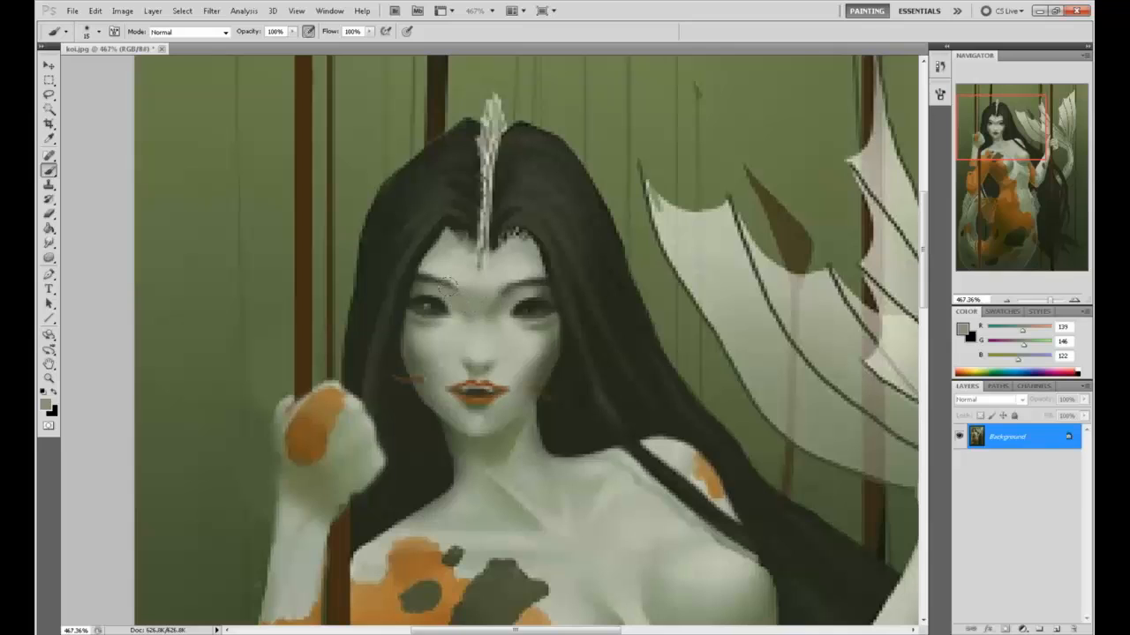
left_click(510, 318, "alt")
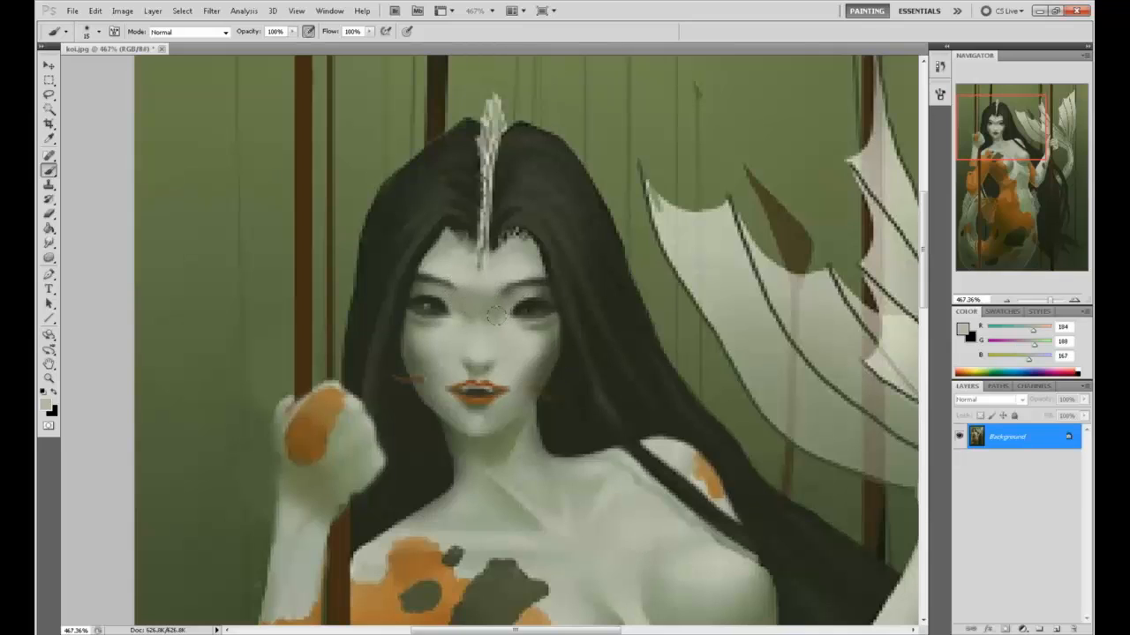
mouse_move(415, 279)
left_mouse_down()
mouse_move(433, 296)
mouse_move(425, 282)
left_mouse_up()
mouse_move(515, 279)
left_mouse_down()
mouse_move(520, 297)
mouse_move(499, 300)
left_mouse_up()
left_click(476, 282, "alt")
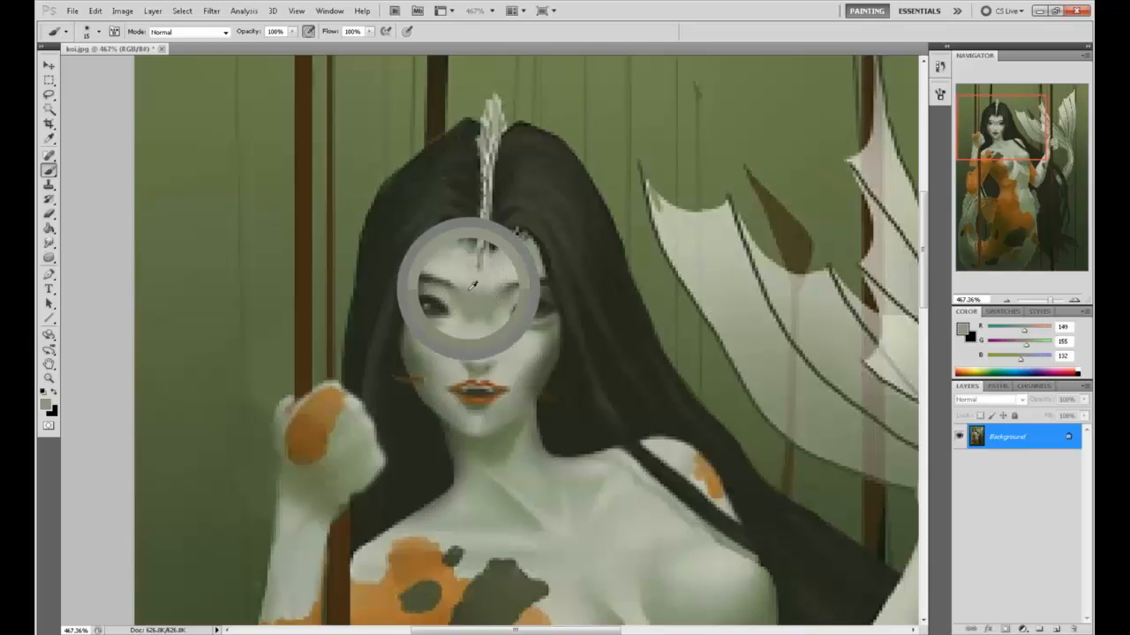
Step: Repaint the hairline around the forehead at brush size 25 with a dark tone sampled from the hair
left_click(406, 256, "alt")
left_click_drag(421, 267, 448, 234)
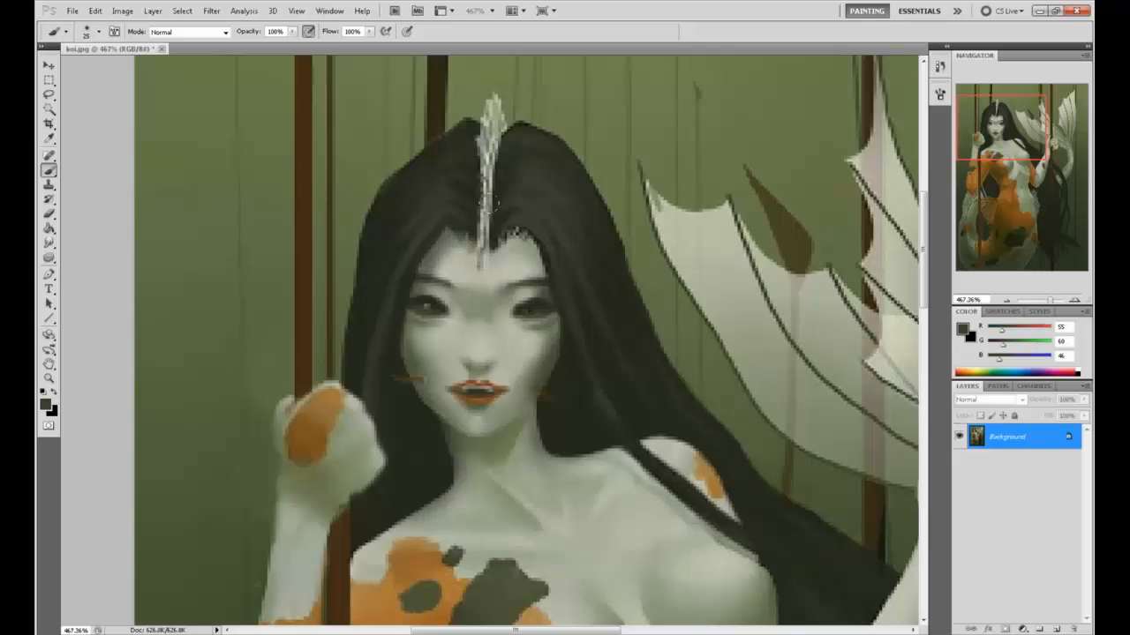
left_click_drag(519, 256, 492, 208)
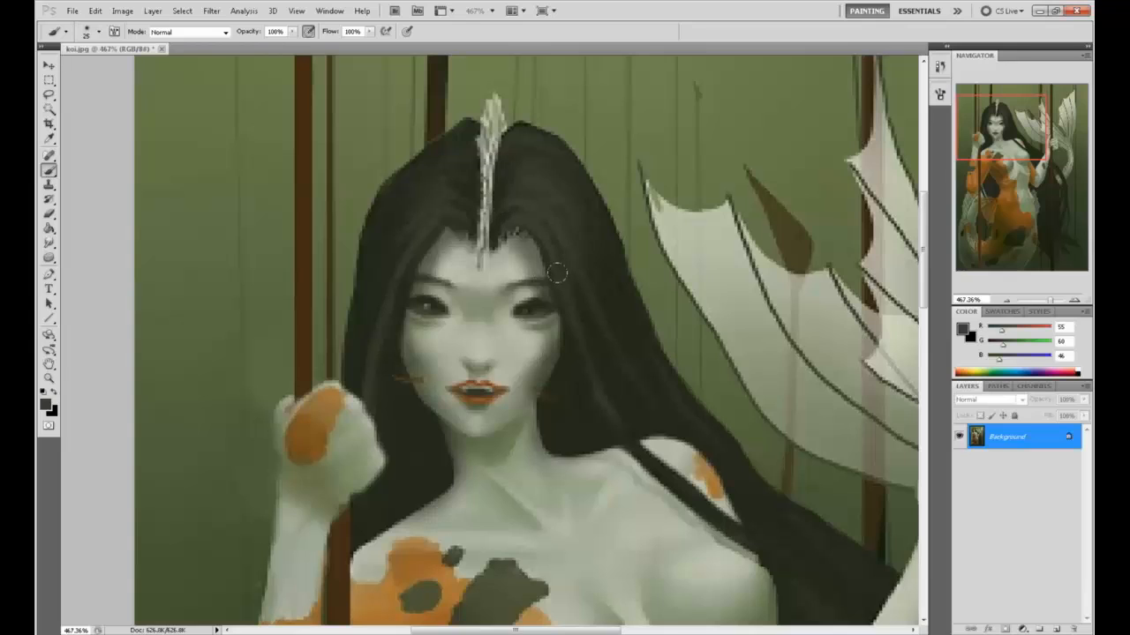
Step: Refine the eyelid and dark outline of the viewer's-right eye at brush size 10 with sampled skin and dark tones
left_click(524, 331, "alt")
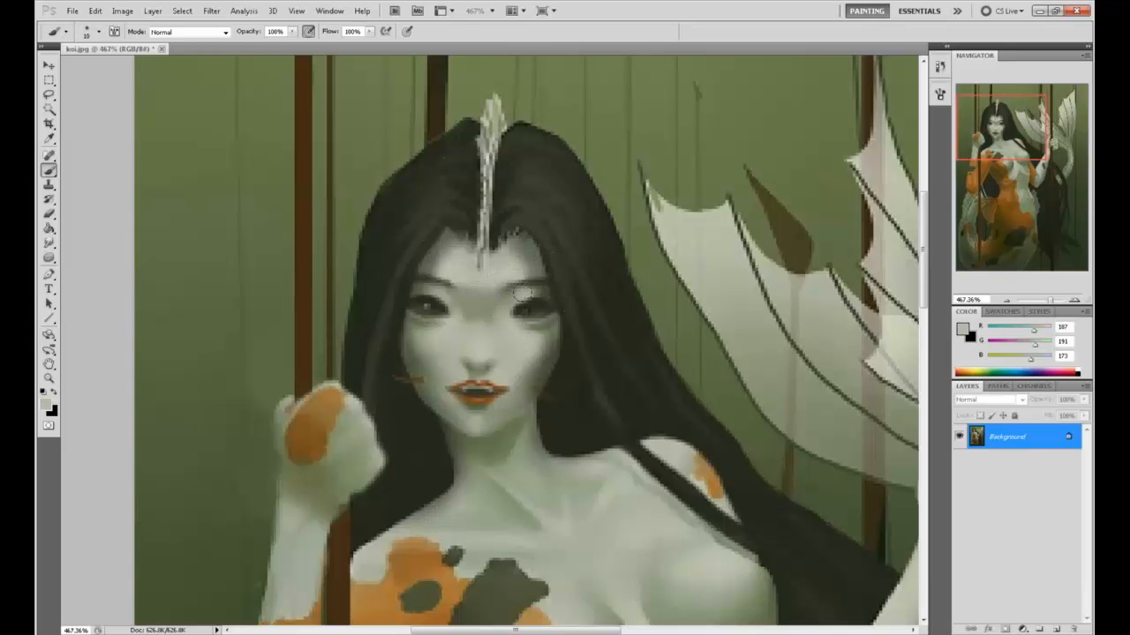
left_click_drag(544, 290, 492, 284)
left_click(519, 310, "alt")
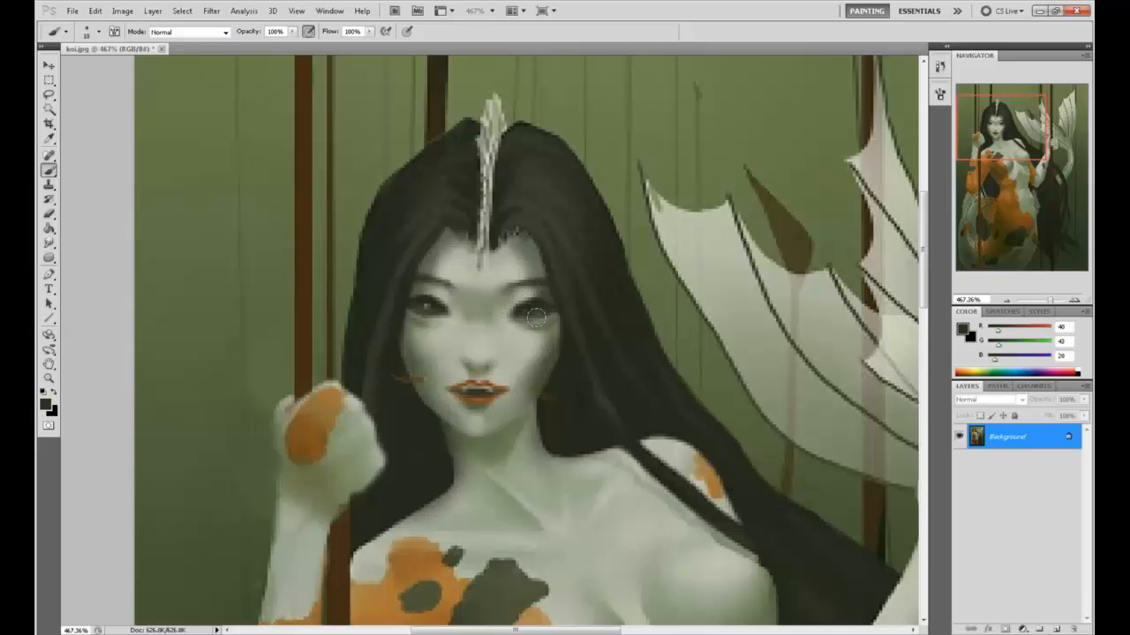
Step: Clean up the viewer's-right jaw edge and cover the remaining whisker beside it with sampled skin and hair tones
scroll(534, 345, "down", 2)
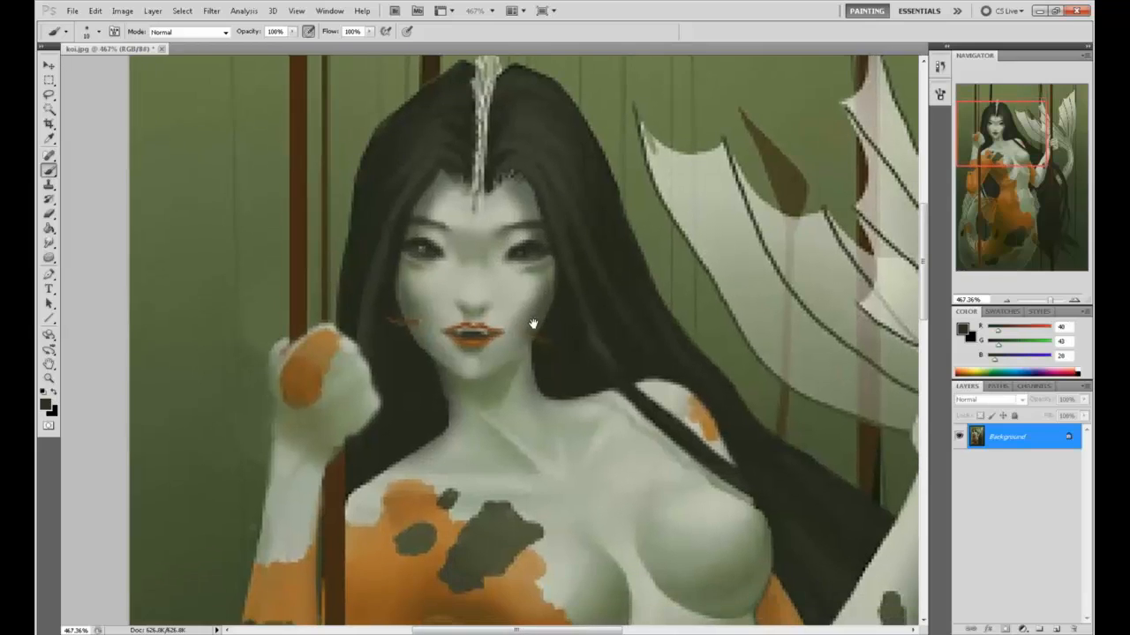
left_click(547, 307, "alt")
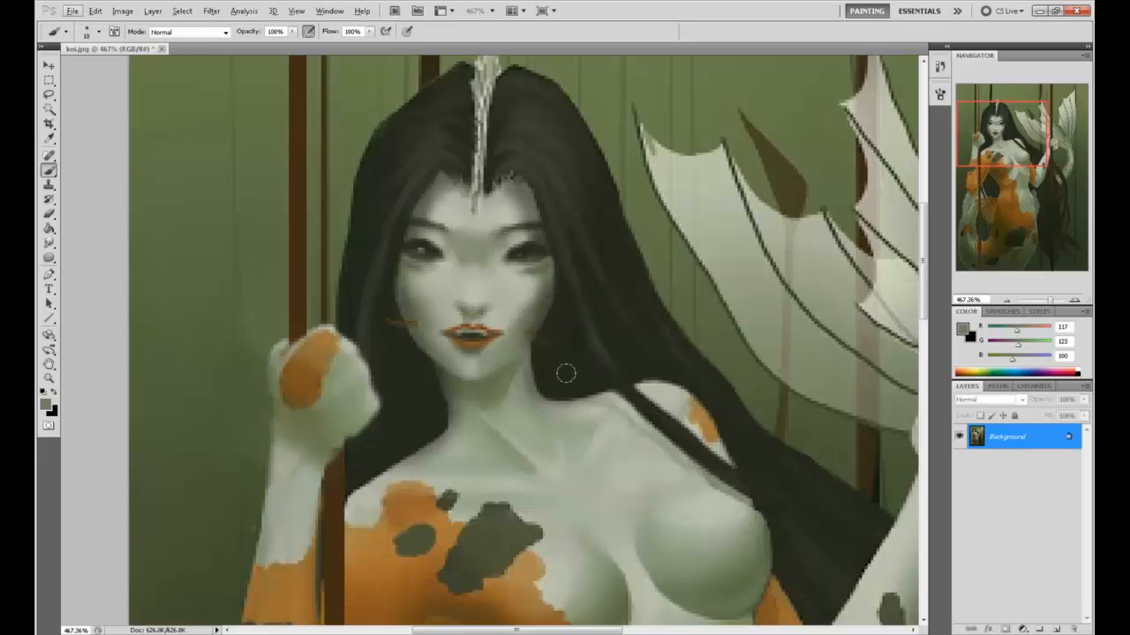
left_click_drag(583, 364, 506, 310)
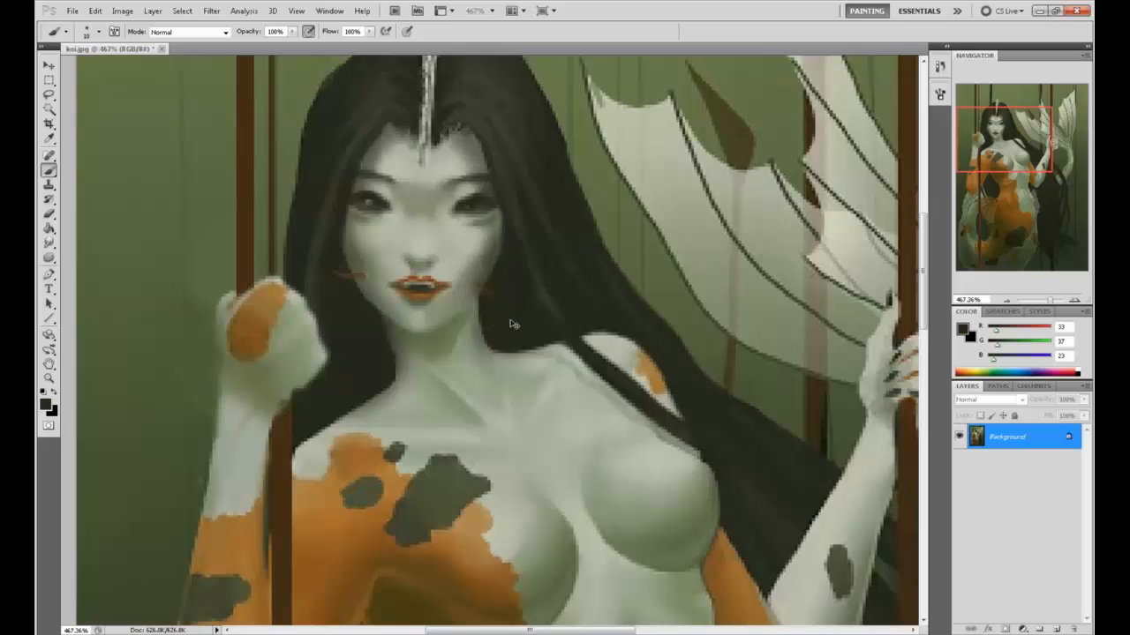
scroll(498, 322, "down", 4)
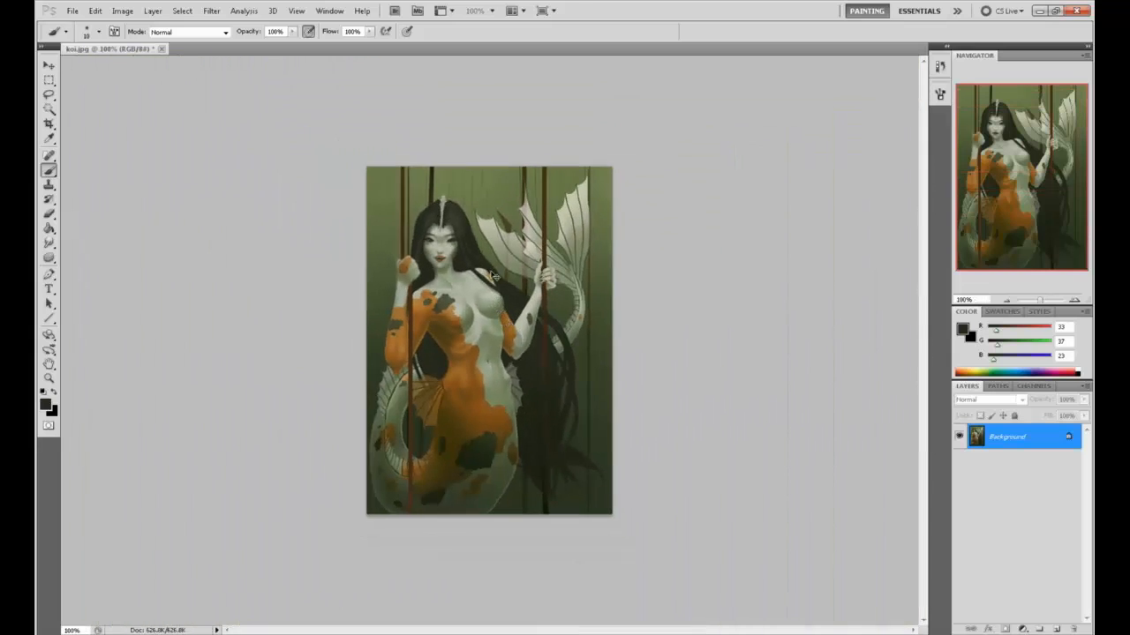
Step: Sharpen the mermaid's facial details with the Sharpen tool at 31% strength
key("ctrl+plus")
left_click(49, 243)
left_click(100, 254)
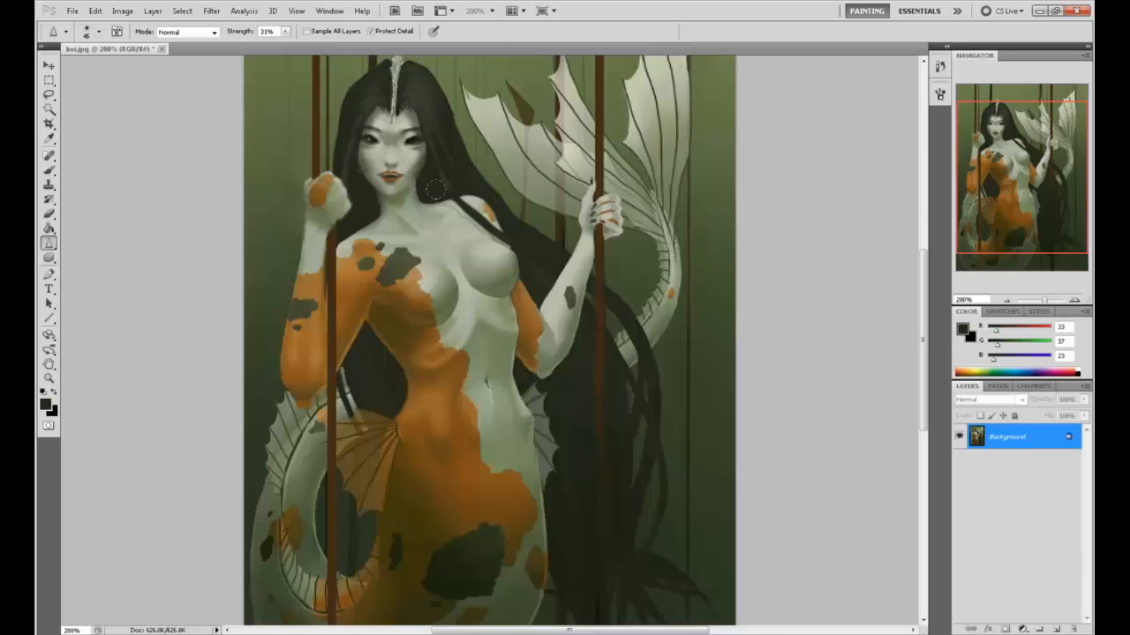
left_click_drag(435, 188, 459, 246)
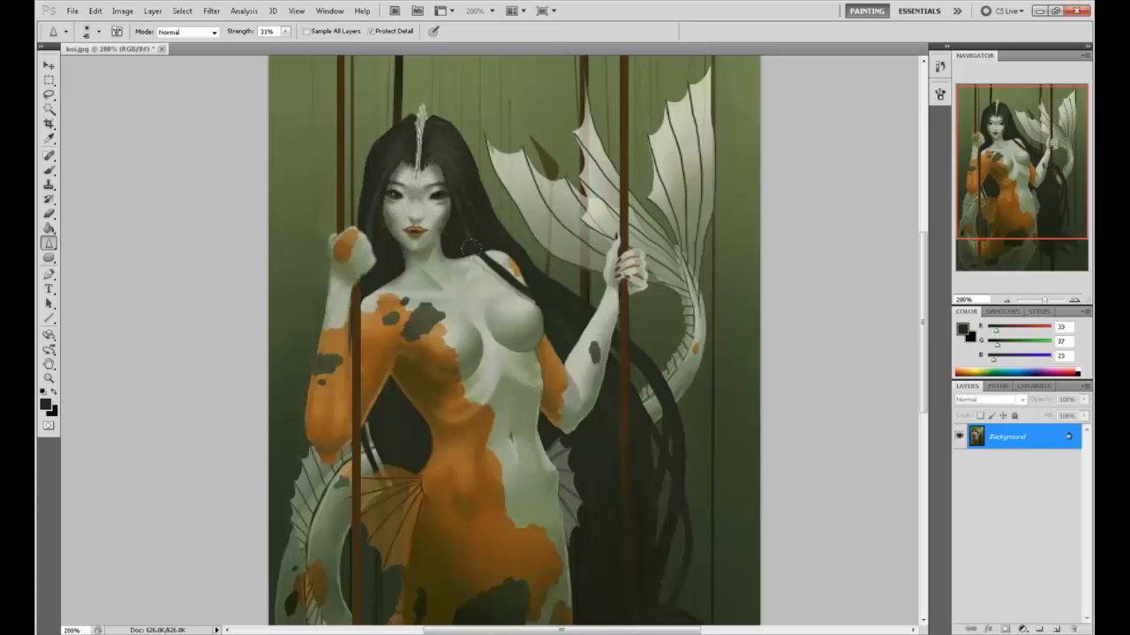
Step: Reshape the mermaid's shoulders and arms in Liquify with a warp brush enlarged to size 92, and apply the changes
left_click(211, 11)
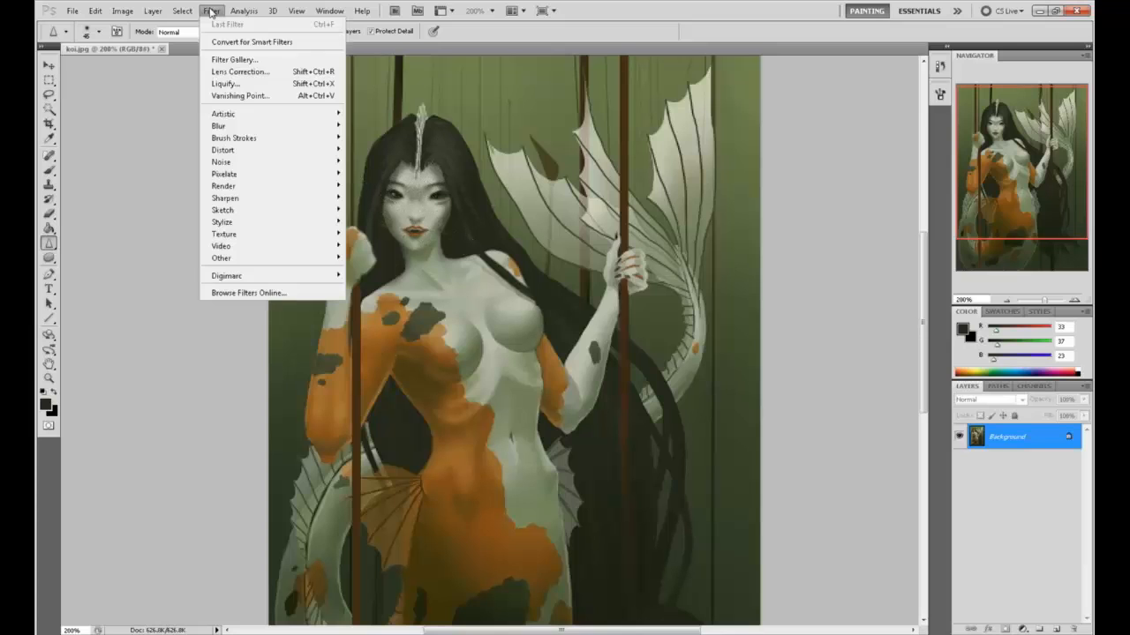
left_click(230, 82)
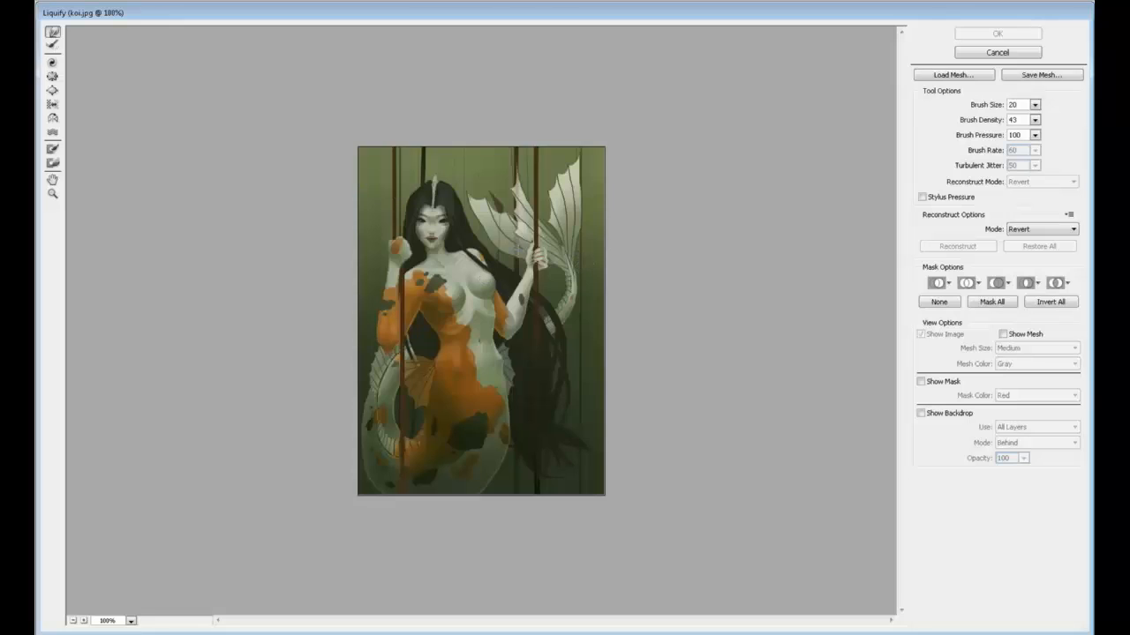
key("ctrl+plus")
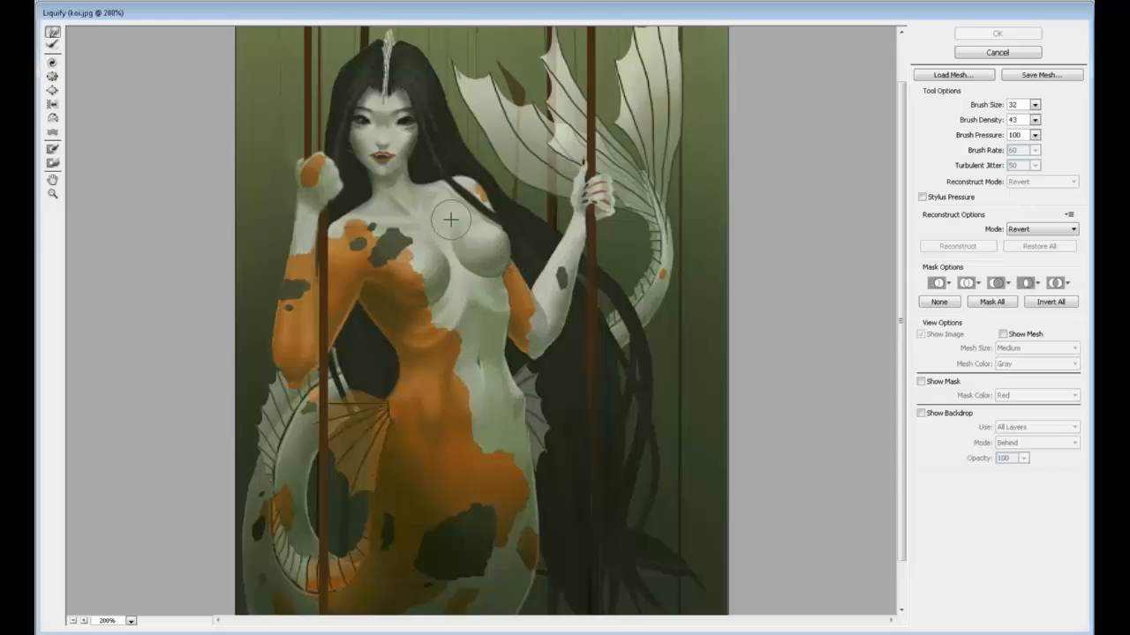
key("bracketright")
mouse_move(491, 209)
left_mouse_down()
mouse_move(470, 175)
mouse_move(500, 251)
mouse_move(432, 261)
mouse_move(457, 279)
mouse_move(436, 284)
mouse_move(515, 304)
mouse_move(429, 323)
mouse_move(433, 346)
mouse_move(358, 319)
mouse_move(354, 263)
mouse_move(360, 315)
mouse_move(373, 294)
mouse_move(356, 332)
mouse_move(264, 350)
left_mouse_up()
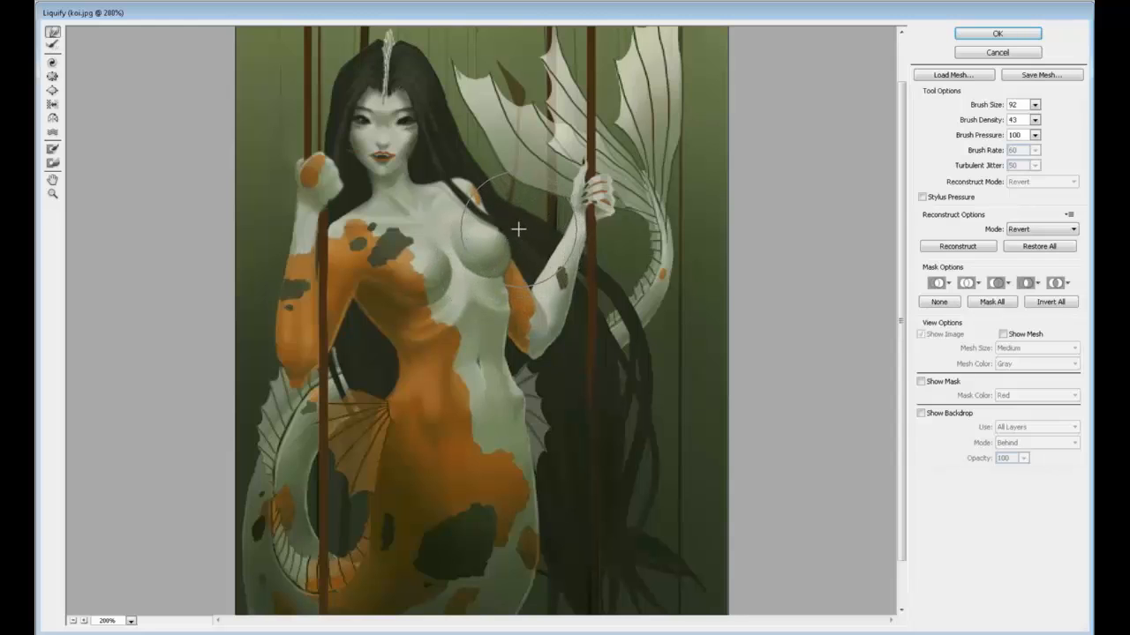
left_click(999, 35)
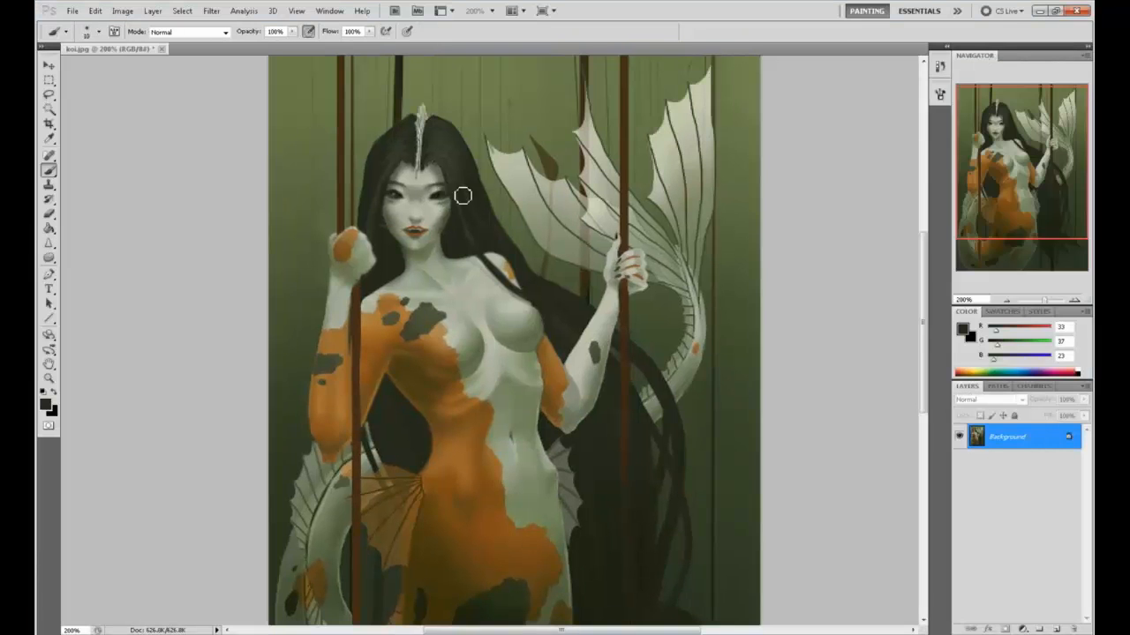
Step: Soften the shading across the mermaid's chest with sampled skin tones at brush size 60
left_click(491, 320, "alt")
key("bracketright")
key("bracketright")
key("bracketright")
key("bracketright")
key("bracketright")
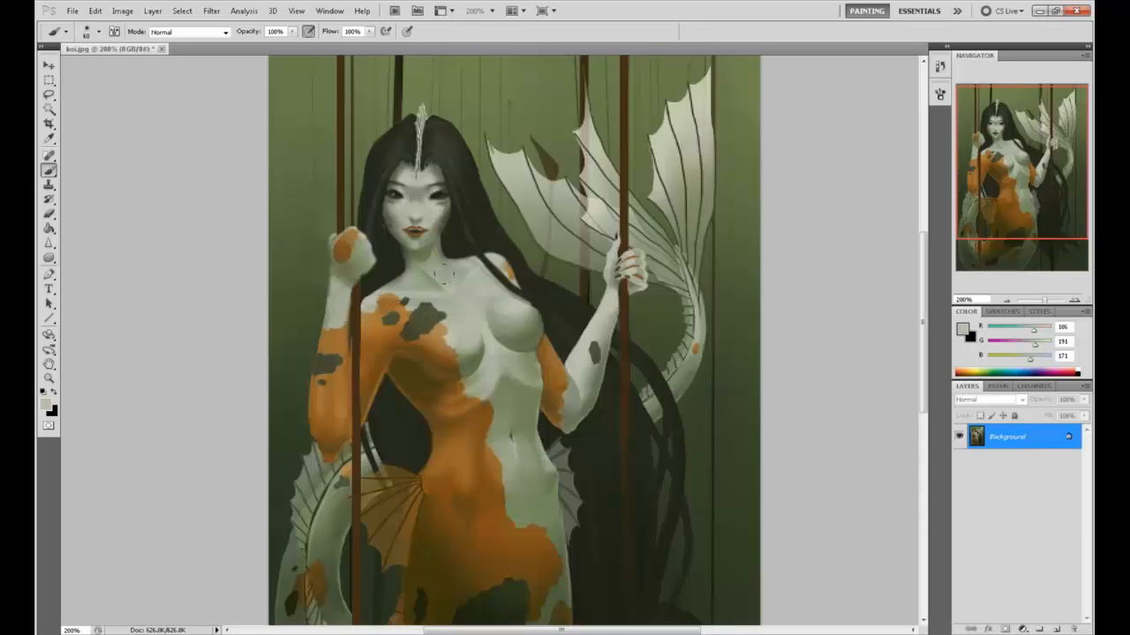
left_click(455, 332, "alt")
left_click_drag(456, 332, 515, 342)
left_click(476, 307, "alt")
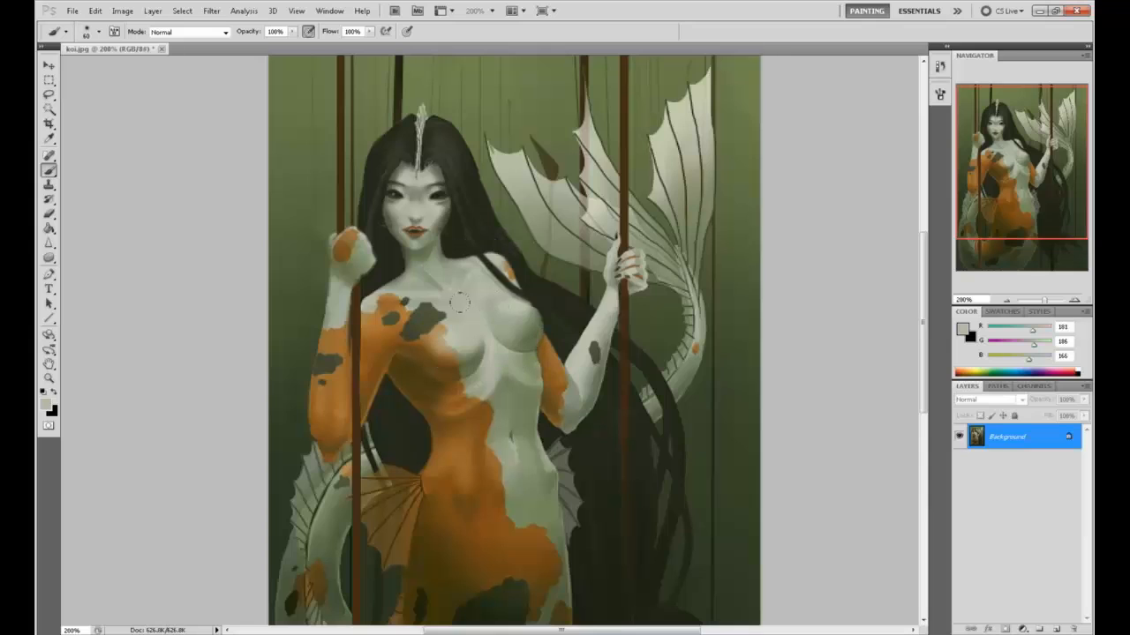
Step: Blend the upper chest and the inner side of the viewer's-right breast with sampled light and mid skin tones
left_click(489, 332, "alt")
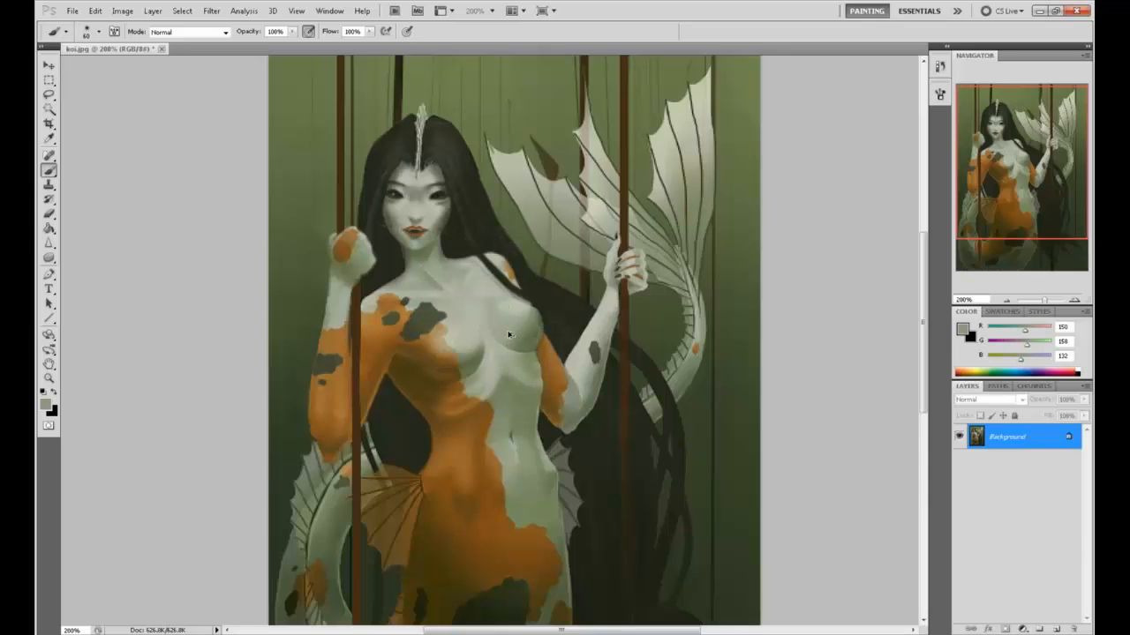
left_click(484, 315, "alt")
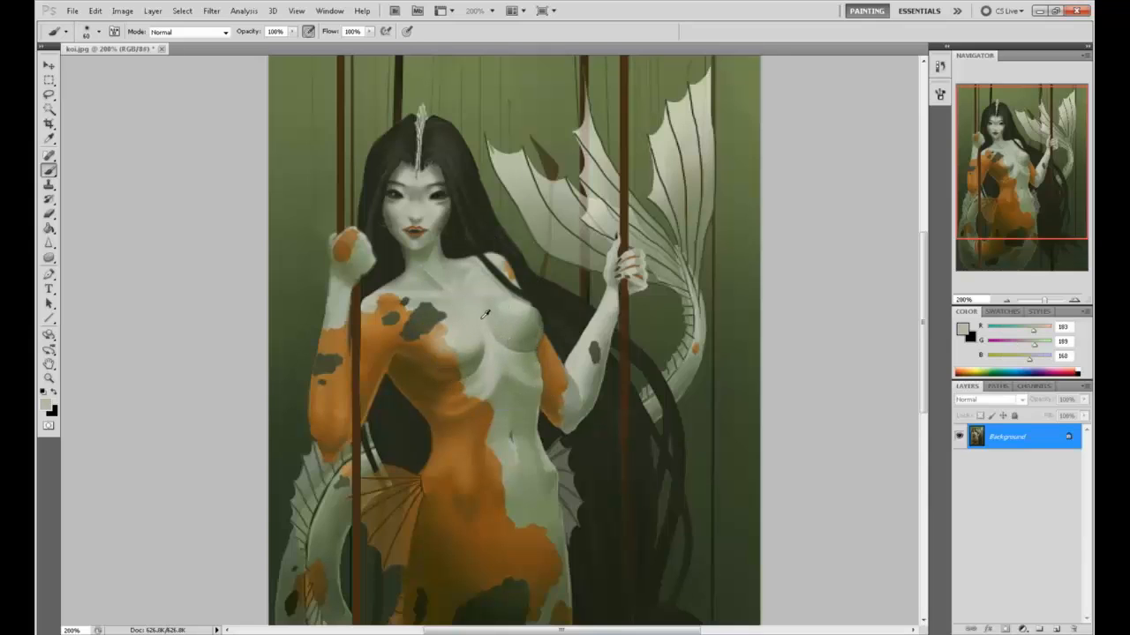
left_click(465, 276, "alt")
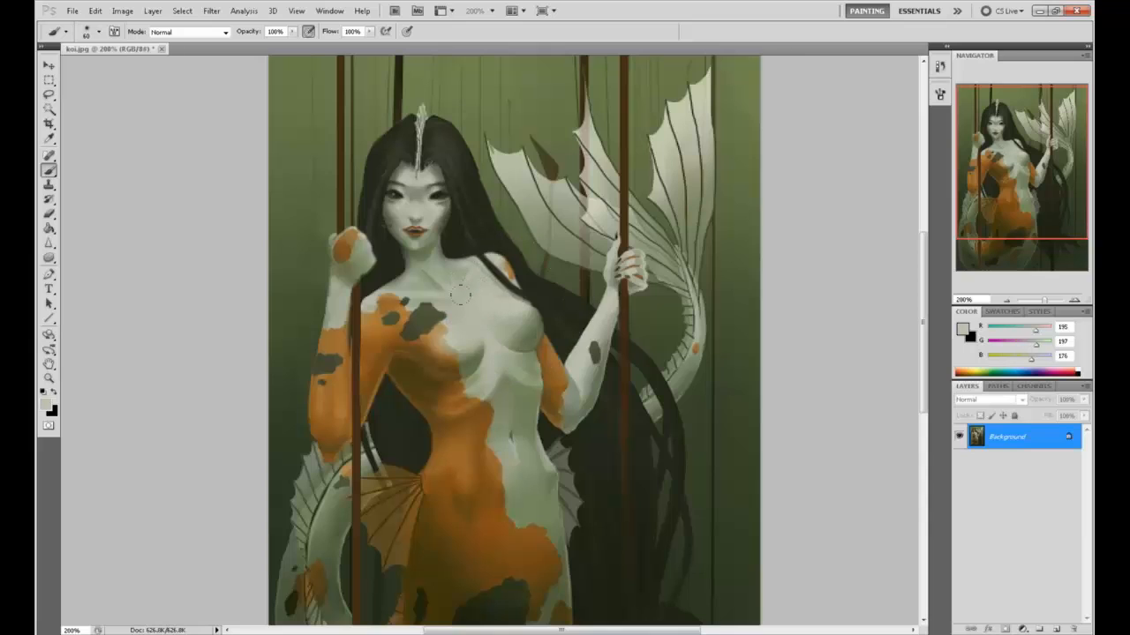
left_click(512, 307, "alt")
left_click(493, 339, "alt")
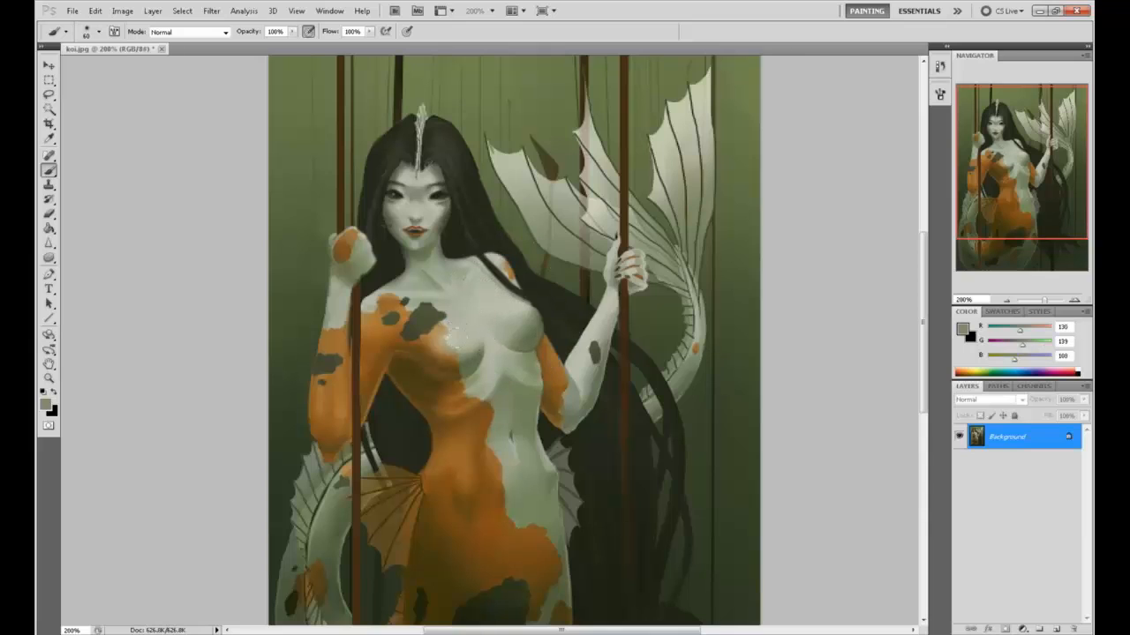
Step: Darken the orange shading under the viewer's-left breast with sampled brown and olive tones
left_click(415, 365, "alt")
left_click_drag(476, 375, 464, 349)
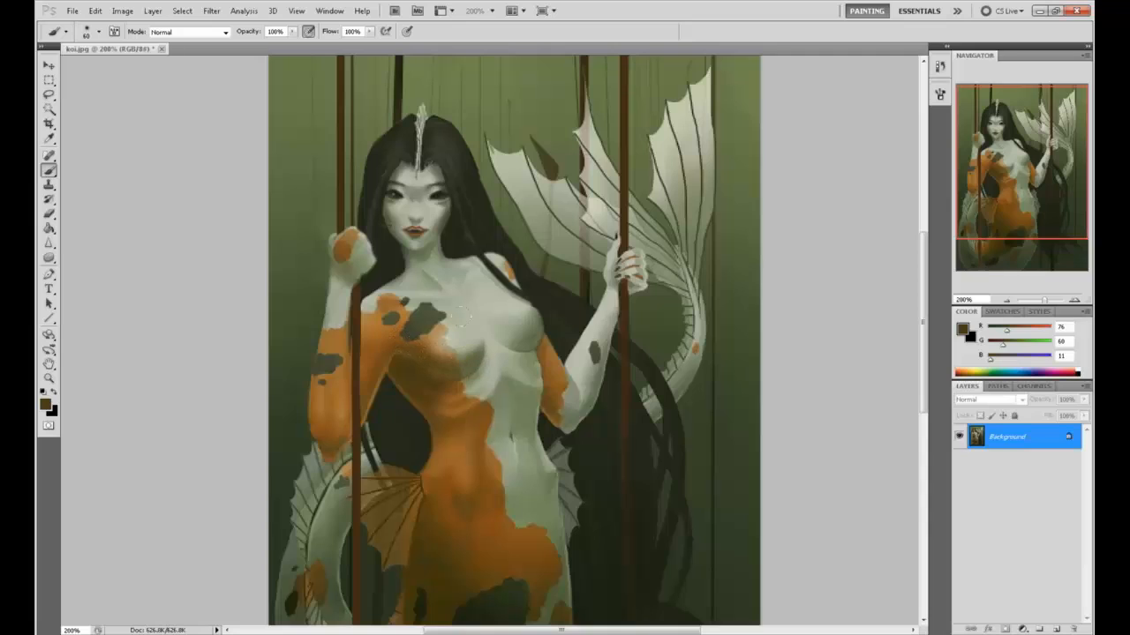
left_click(475, 362, "alt")
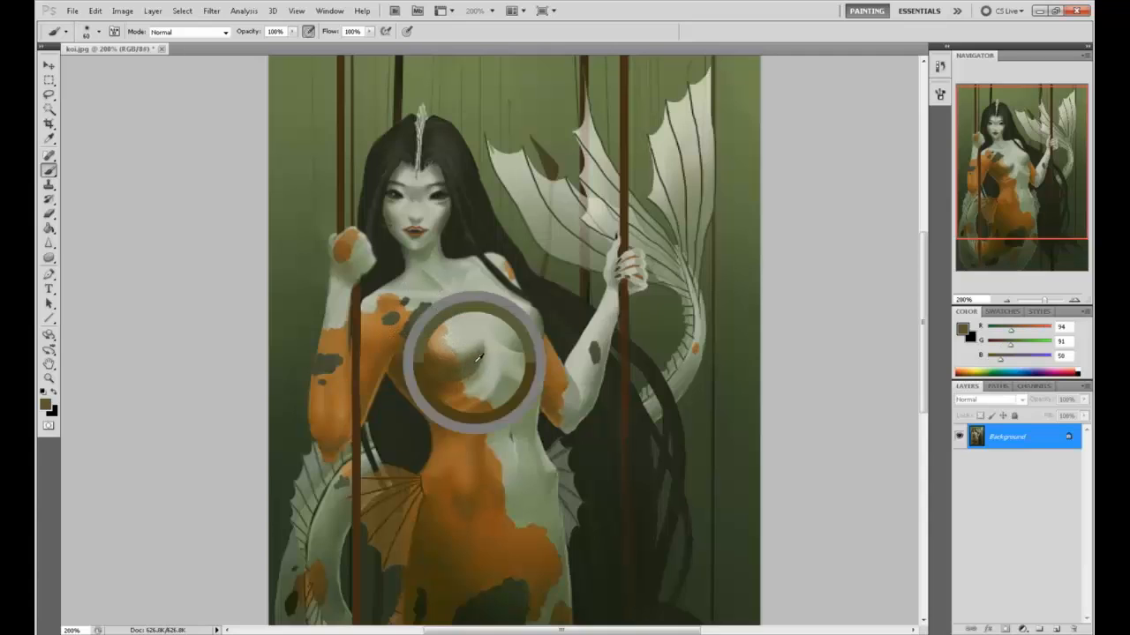
Step: Shade the viewer's-right breast and its underside with sampled olive, dark and grey-green tones
left_click(519, 339, "alt")
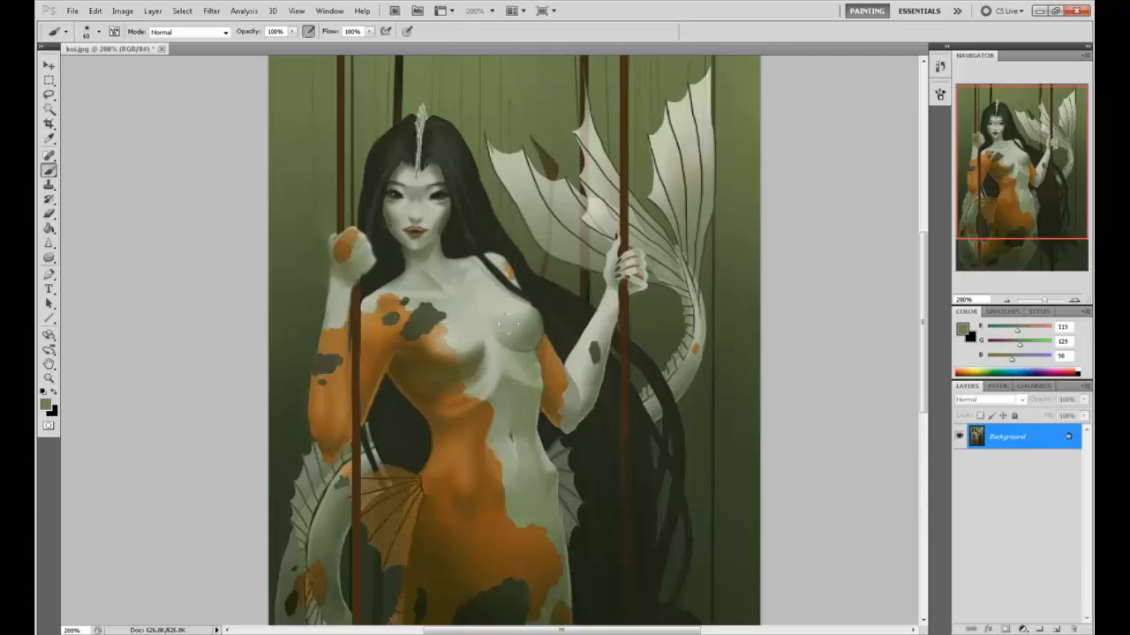
left_click(534, 325, "alt")
left_click(524, 290, "alt")
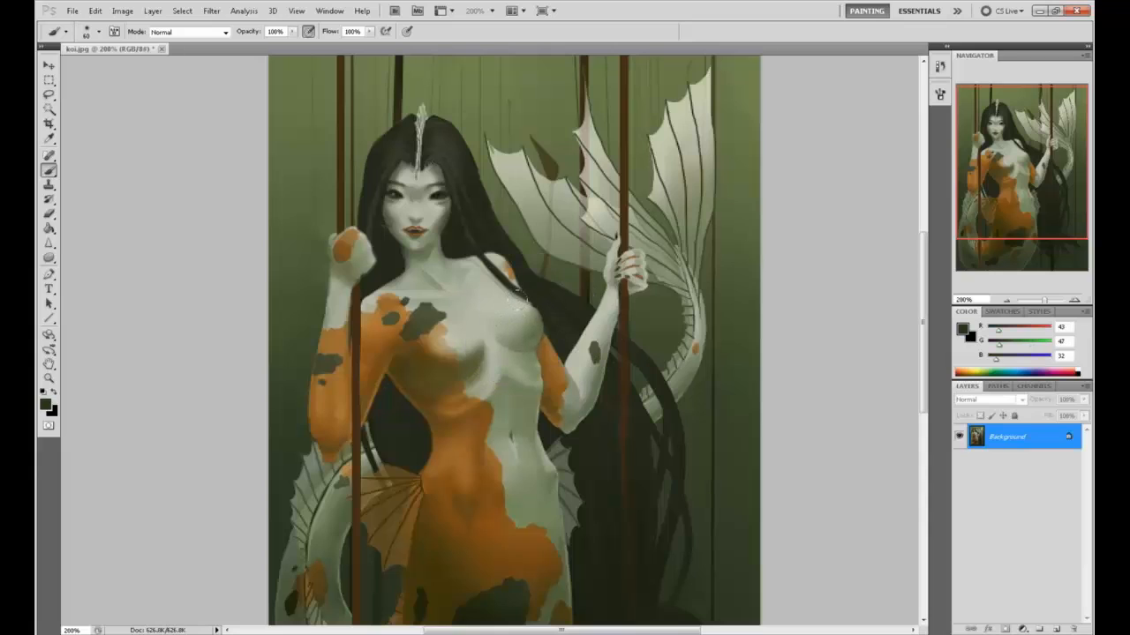
mouse_move(500, 339)
left_mouse_down()
mouse_move(547, 328)
mouse_move(531, 358)
left_mouse_up()
left_click(528, 345, "alt")
left_click(523, 328, "alt")
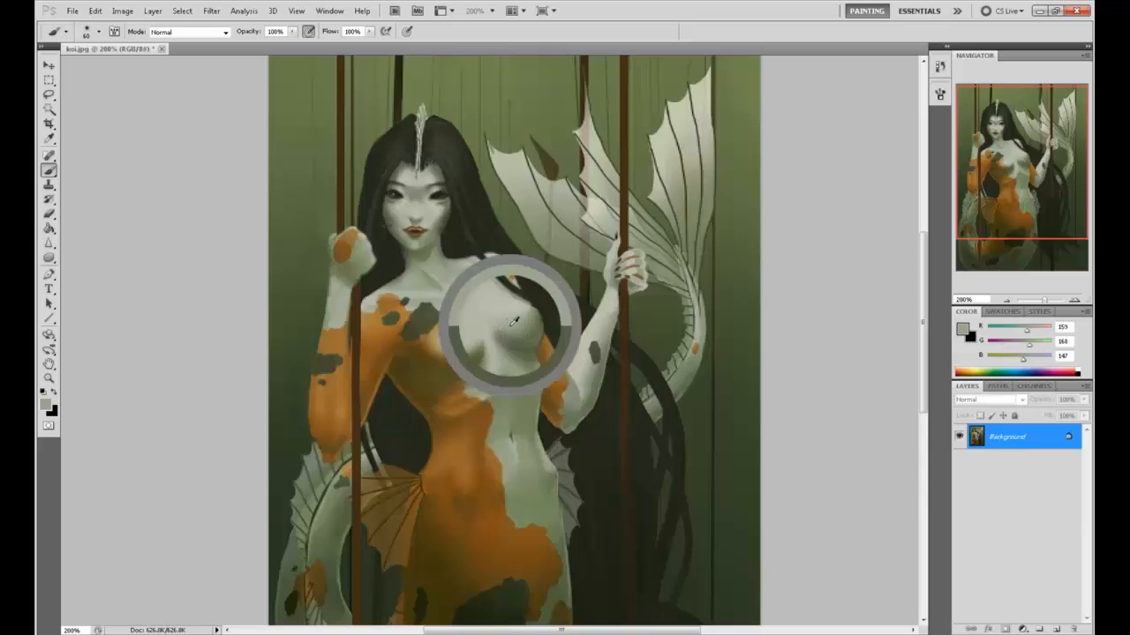
Step: Blend the shadow between and over the breasts with sampled tones at brush size 125
left_click(496, 326, "alt")
left_click(480, 349, "alt")
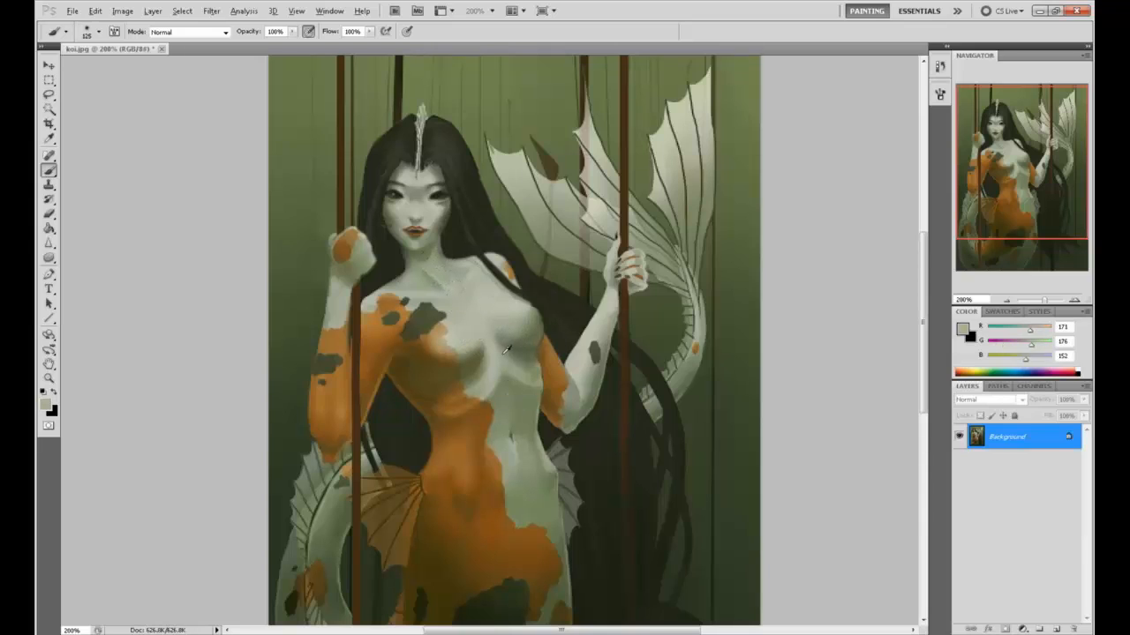
left_click(491, 349, "alt")
left_click_drag(486, 346, 436, 336)
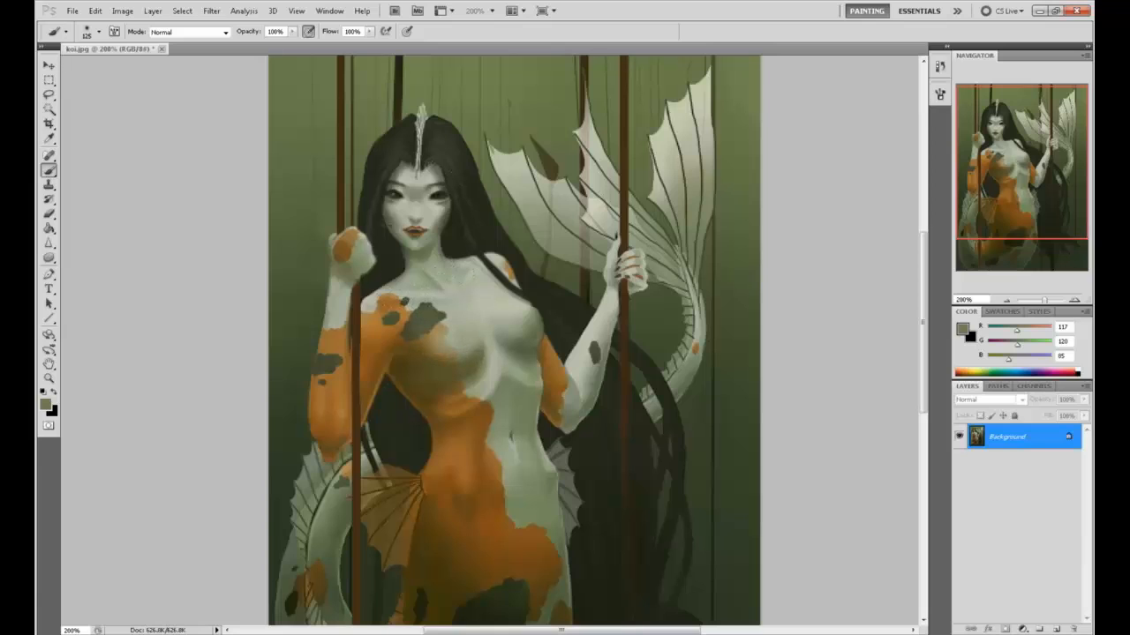
Step: Undo the stray chest stroke and tone down the orange viewer's-left shoulder with a sampled dark olive colour
left_click_drag(509, 319, 477, 297)
key("ctrl+z")
left_click(531, 309, "alt")
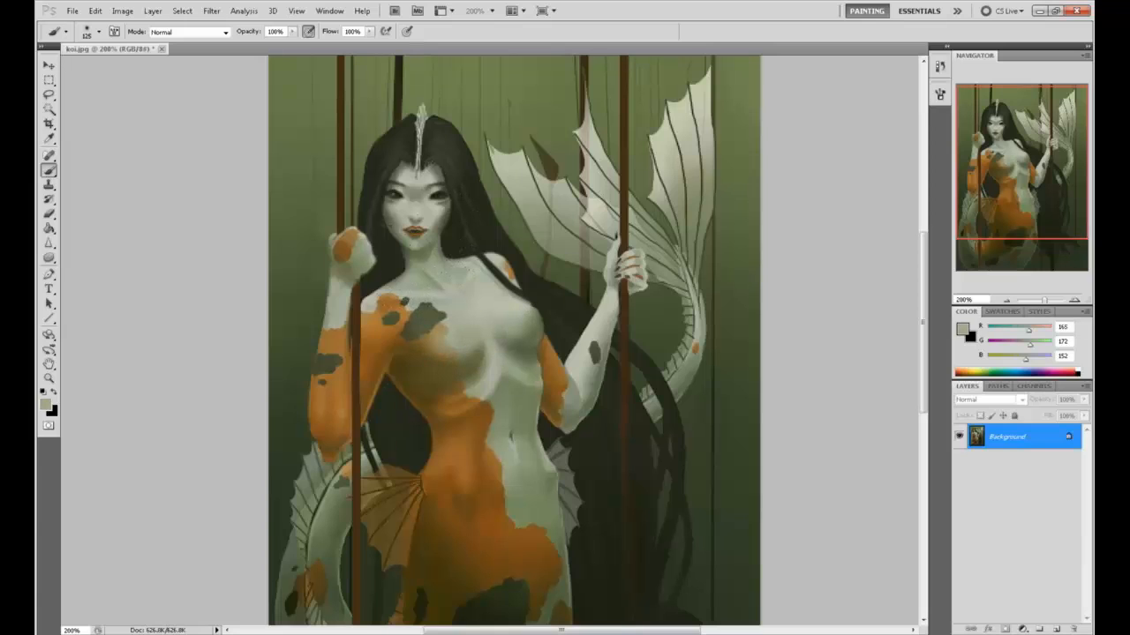
left_click(425, 316, "alt")
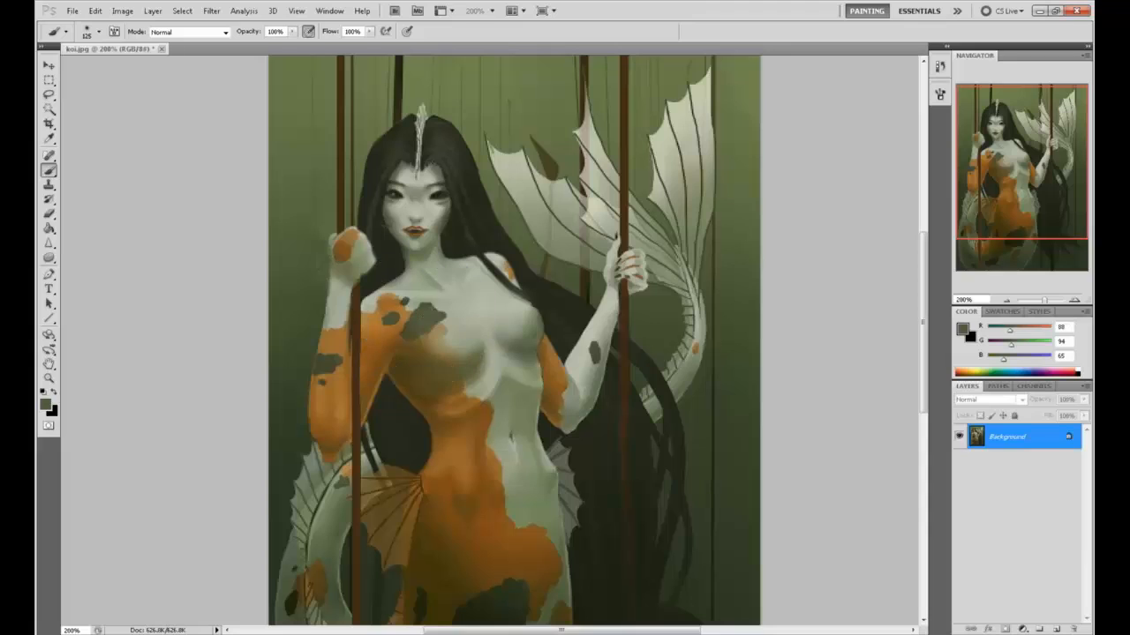
left_click_drag(415, 295, 375, 309)
Step: Try broad strokes over the viewer's-right chest and hair edge with sampled tones, and undo them
left_click_drag(512, 261, 495, 353)
key("ctrl+z")
left_click(523, 319, "alt")
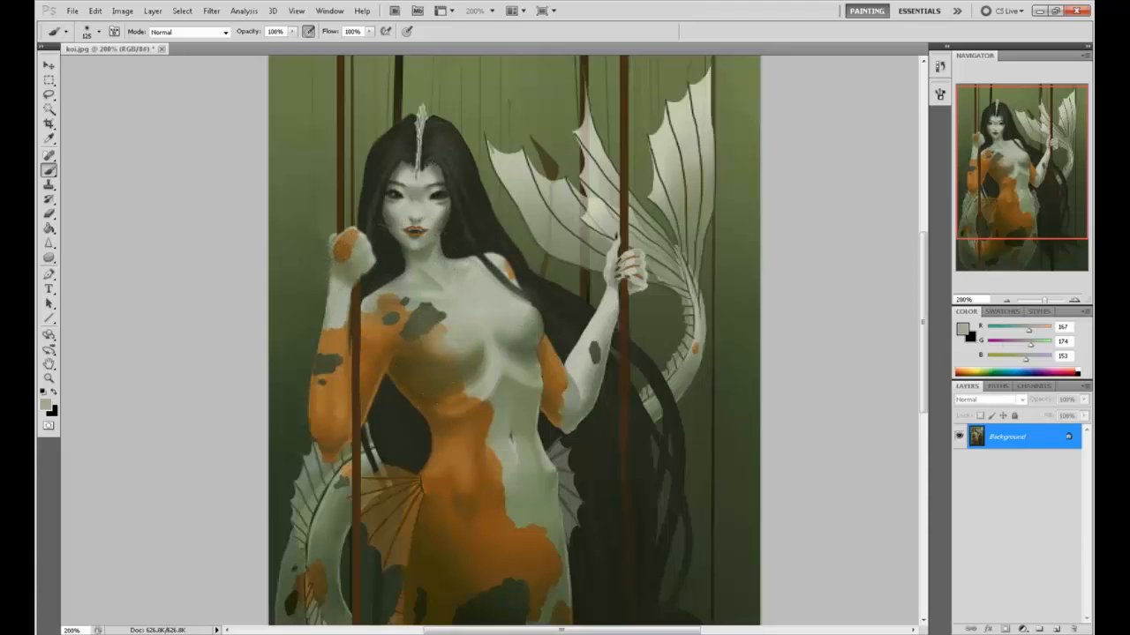
left_click(516, 283, "alt")
key("ctrl+z")
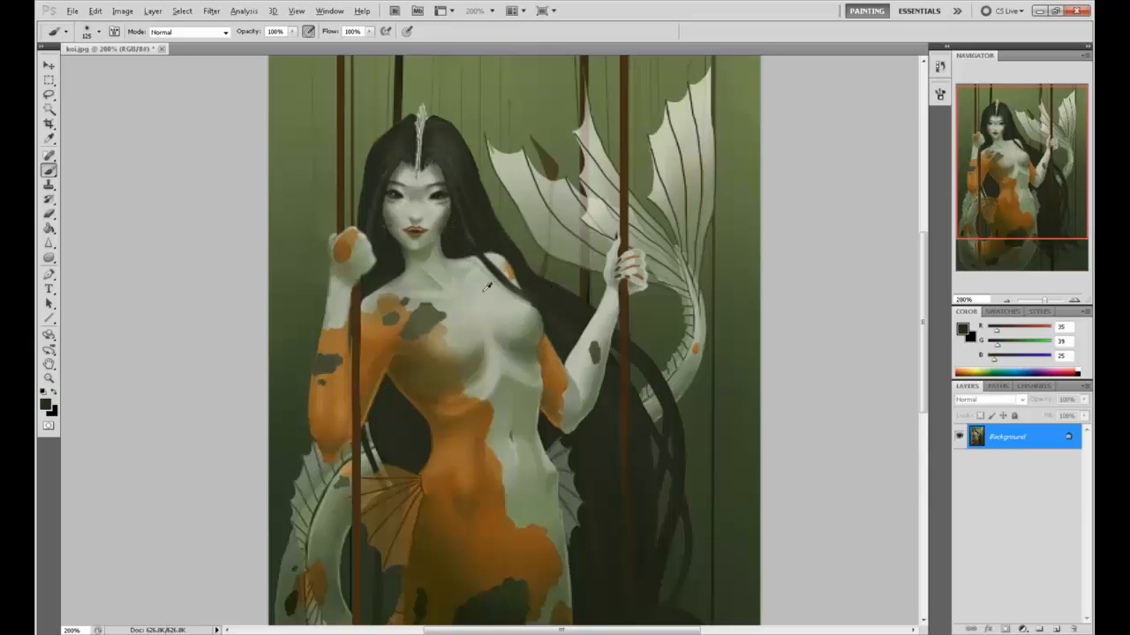
Step: Lower the brush opacity to 41% and glaze the chest with an olive-brown sampled from the dark chest patch
left_click(434, 312, "alt")
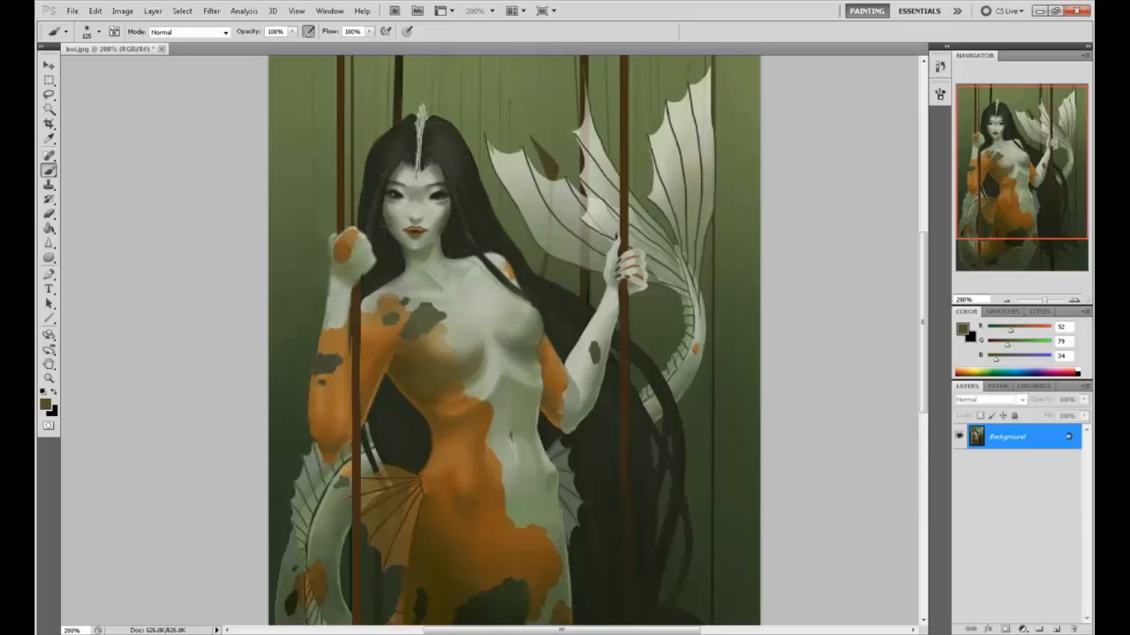
left_click_drag(516, 311, 483, 281)
left_click_drag(292, 31, 251, 51)
left_click_drag(516, 319, 450, 273)
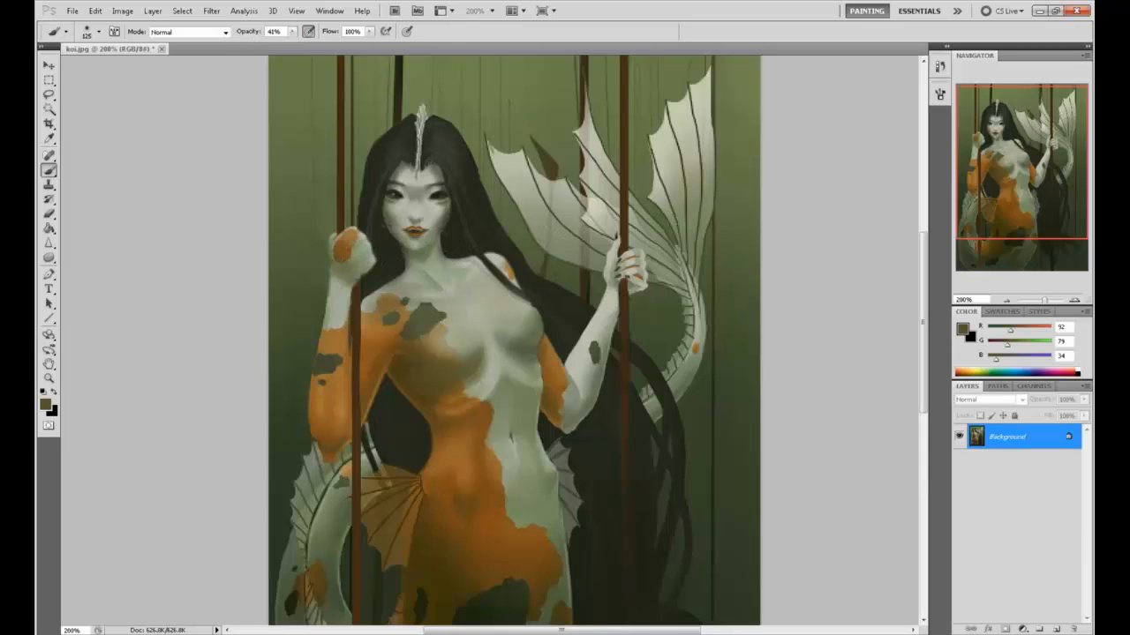
Step: Set the foreground colour to a pale greenish white, R 221, G 224, B 207, and return to the Brush tool
left_click(961, 330)
mouse_move(741, 378)
left_mouse_down()
mouse_move(701, 386)
mouse_move(691, 345)
left_mouse_up()
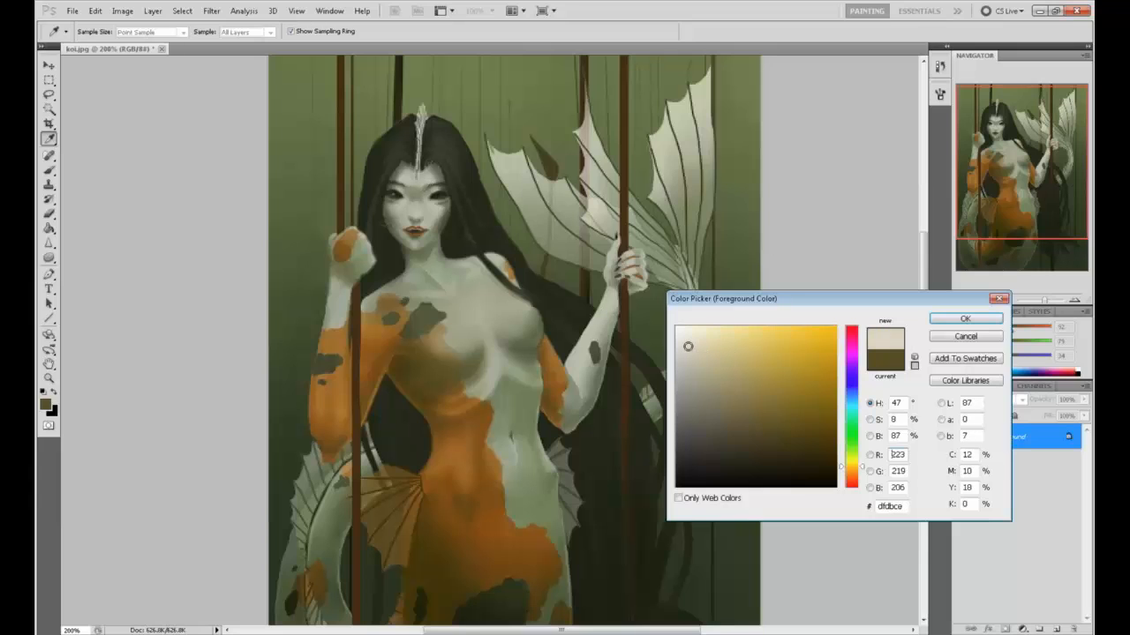
left_click(441, 204)
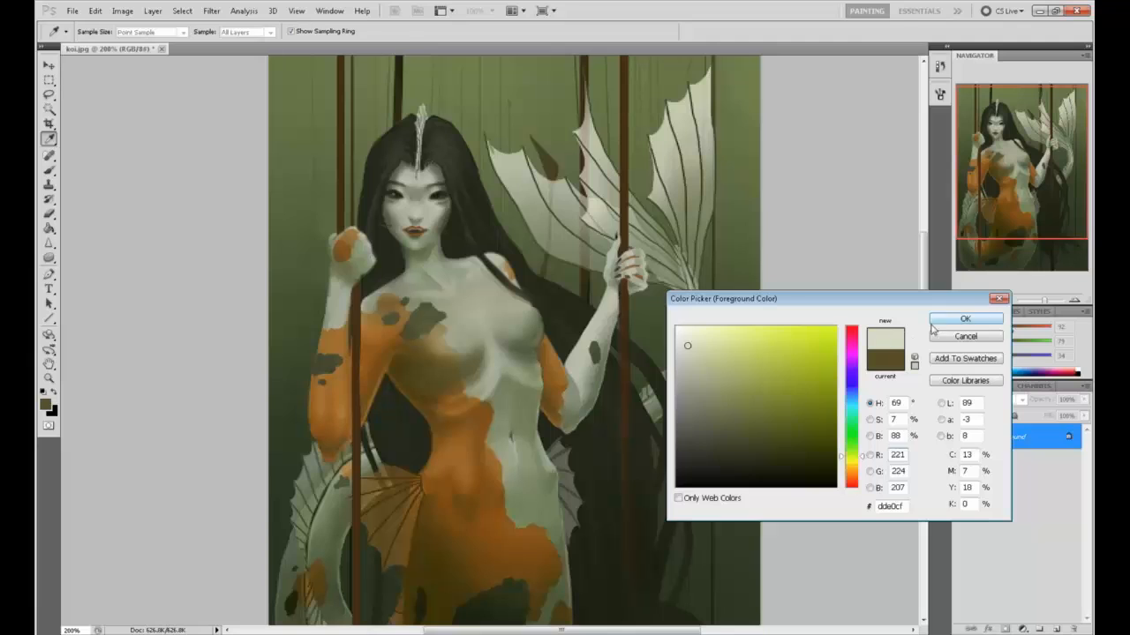
left_click(965, 318)
key("b")
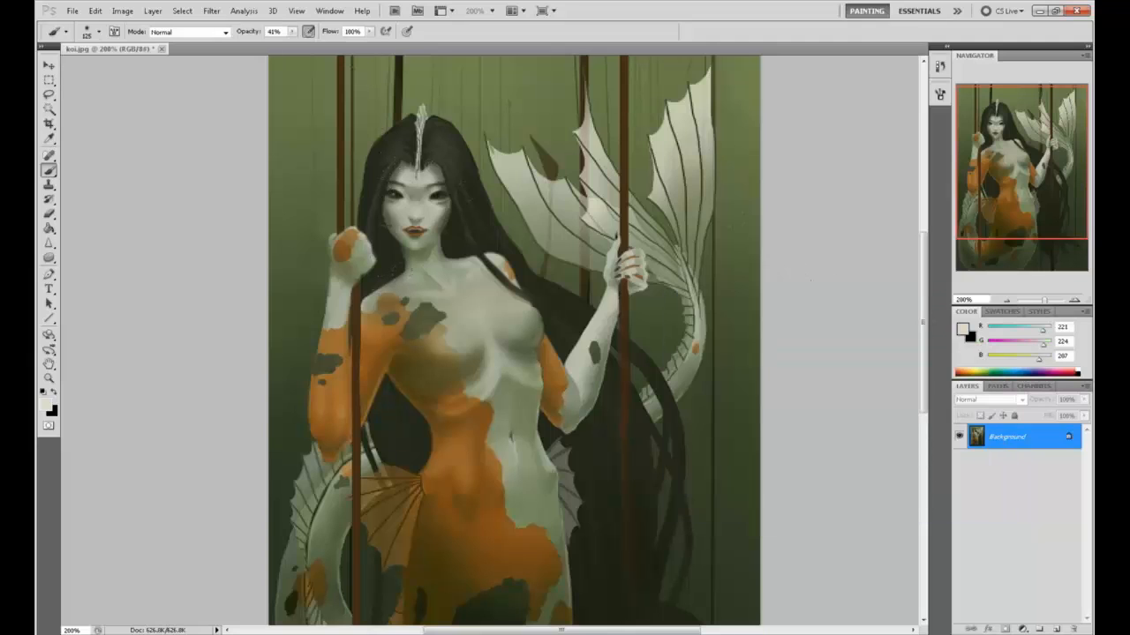
Step: Paint soft pale highlights on both breasts, the upper chest and the viewer's-left shoulder, using smaller brush sizes
left_click_drag(444, 338, 408, 299)
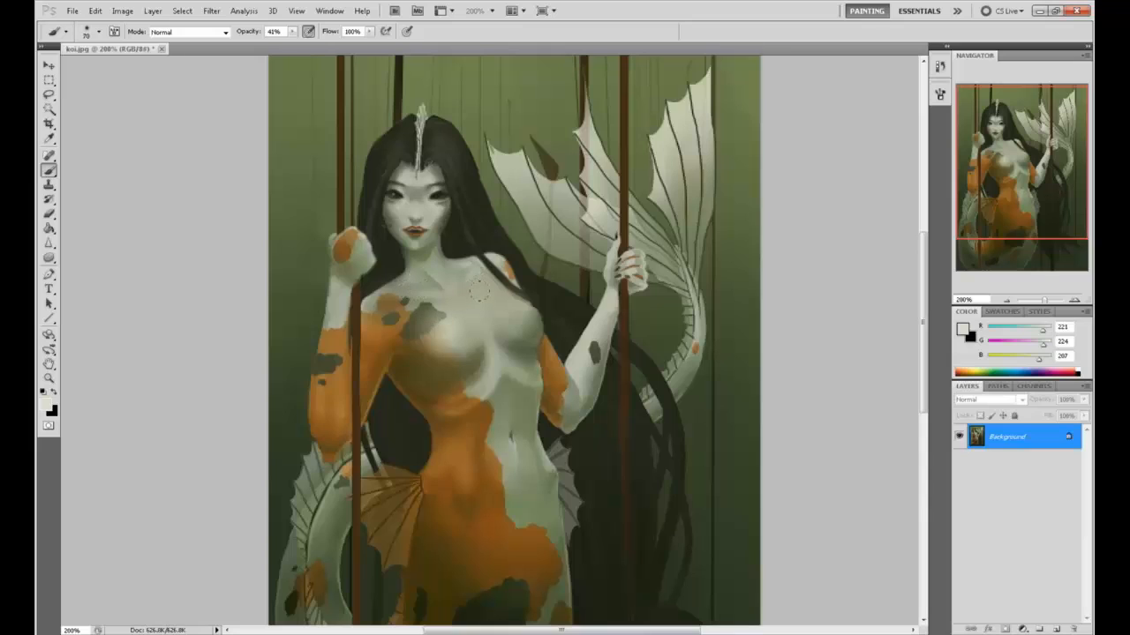
left_click_drag(487, 306, 514, 328)
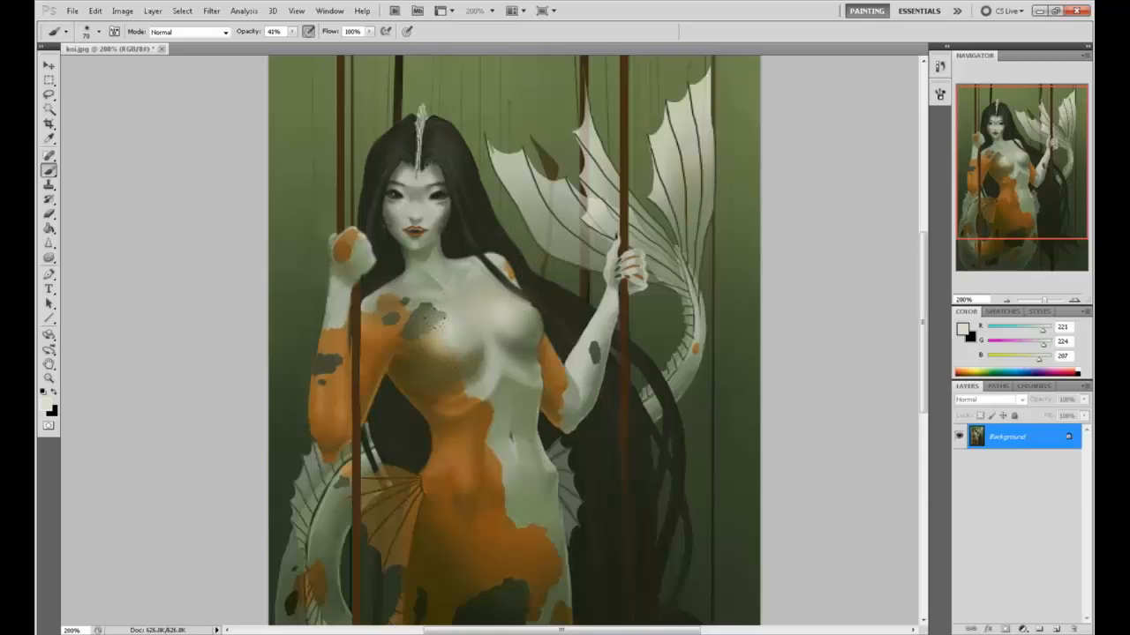
left_click_drag(360, 302, 381, 320)
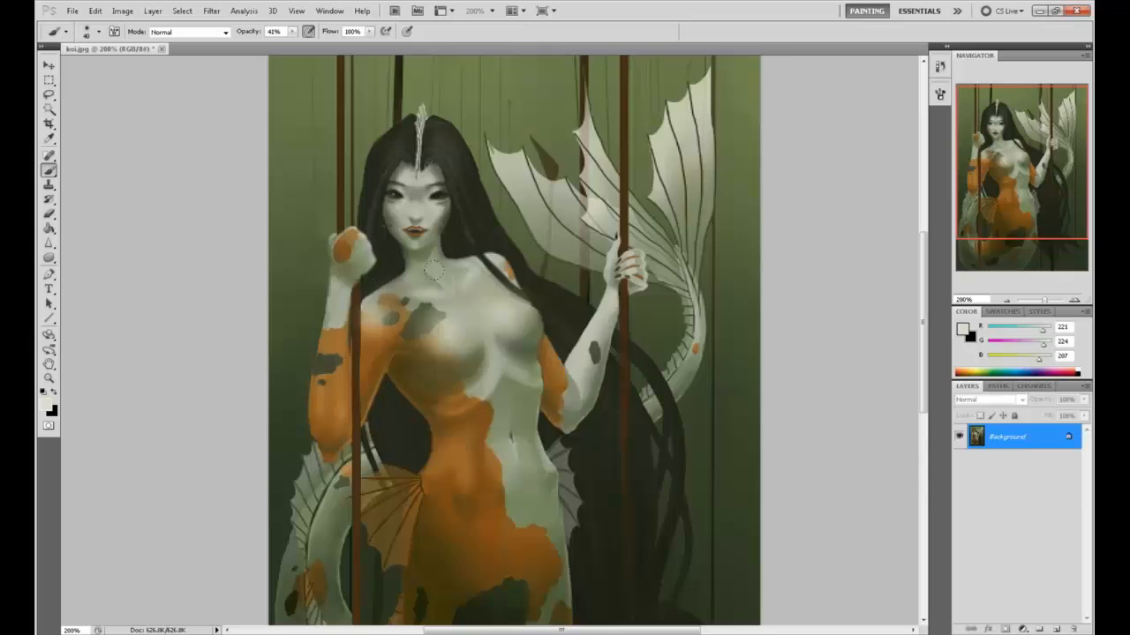
Step: Refine the neck and collarbone shading and the hair beside the viewer's-left neck with sampled tones at brush size 40
left_click(432, 285, "alt")
left_click(407, 277, "alt")
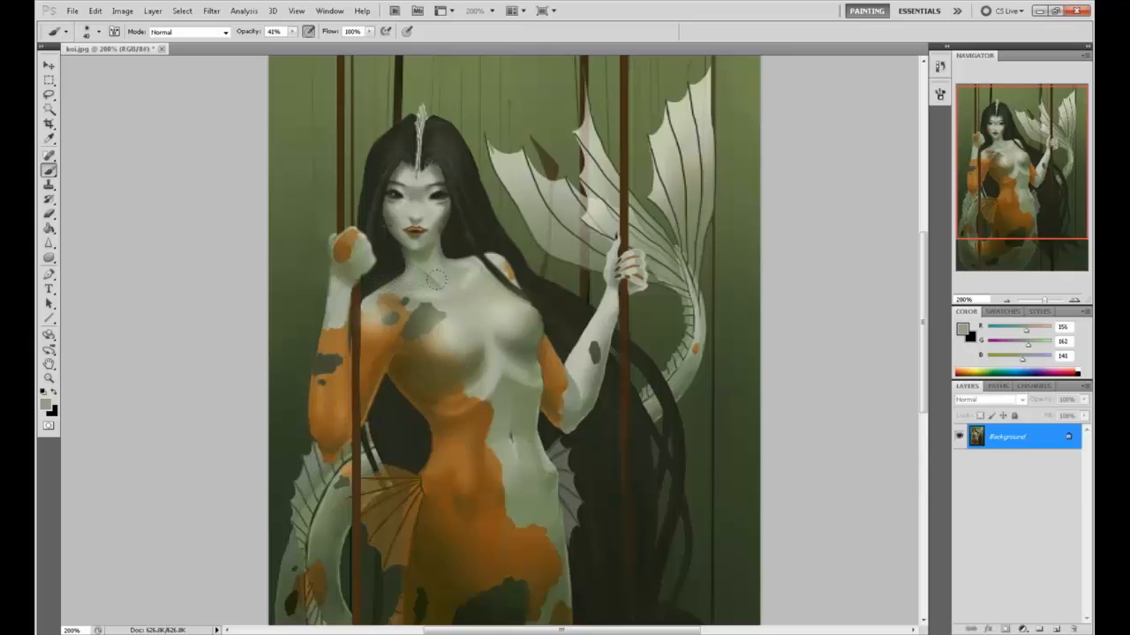
left_click(443, 283, "alt")
left_click(398, 257, "alt")
mouse_move(393, 277)
left_mouse_down()
mouse_move(368, 295)
mouse_move(408, 270)
left_mouse_up()
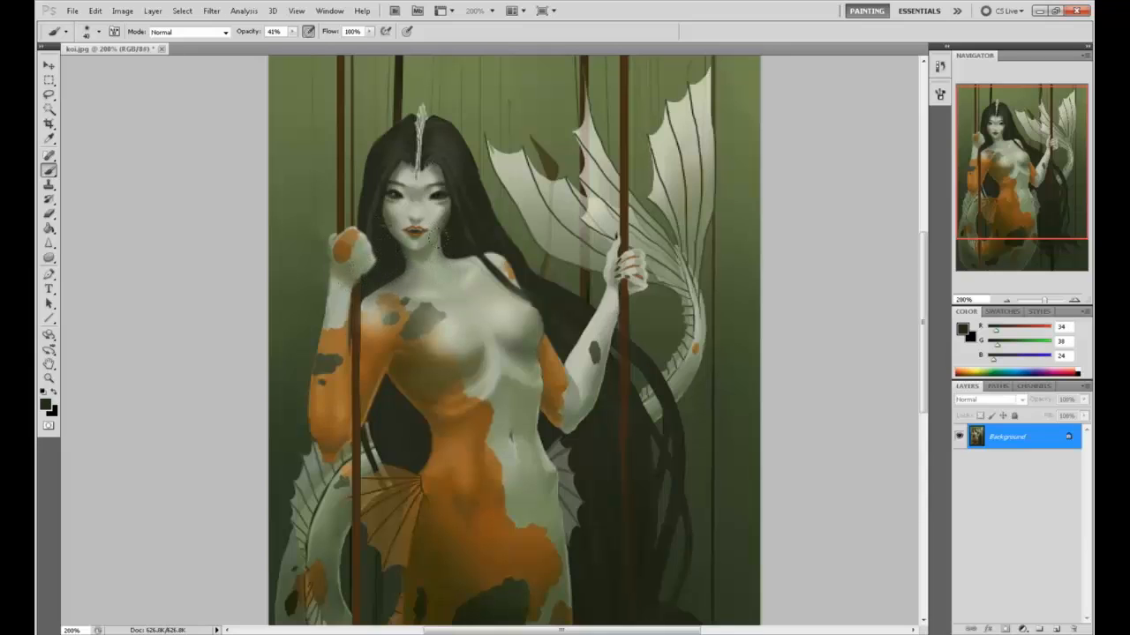
Step: Smooth the centre of the chest and the inner edges of the breasts with sampled skin tones
key("alt")
left_click(463, 322, "alt")
left_click(451, 300, "alt")
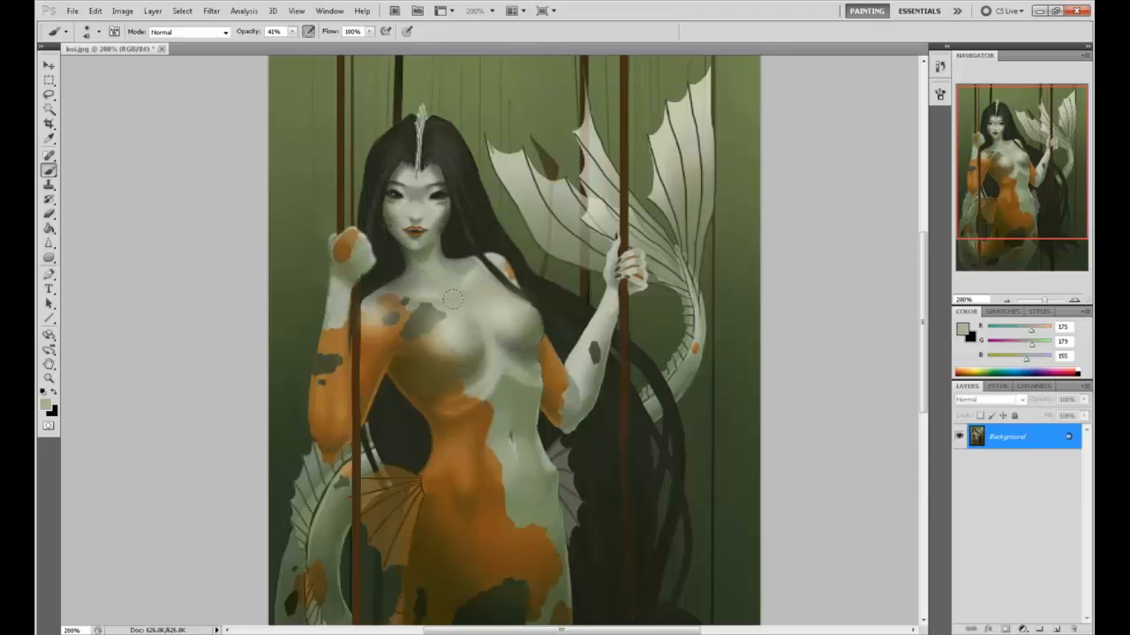
left_click(466, 291, "alt")
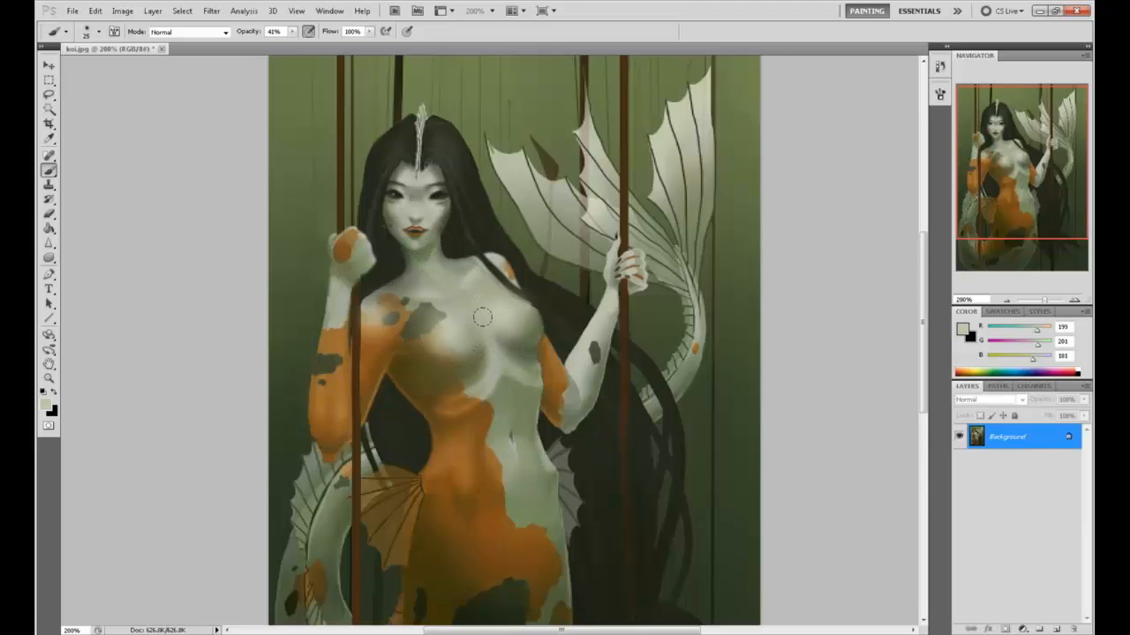
mouse_move(481, 317)
left_mouse_down()
mouse_move(497, 345)
mouse_move(487, 332)
left_mouse_up()
left_click(472, 317, "alt")
Step: Reshape the mermaid's chest and upper torso in Liquify with the warp brush reduced to size 84, and apply the changes
left_click(212, 11)
left_click(234, 78)
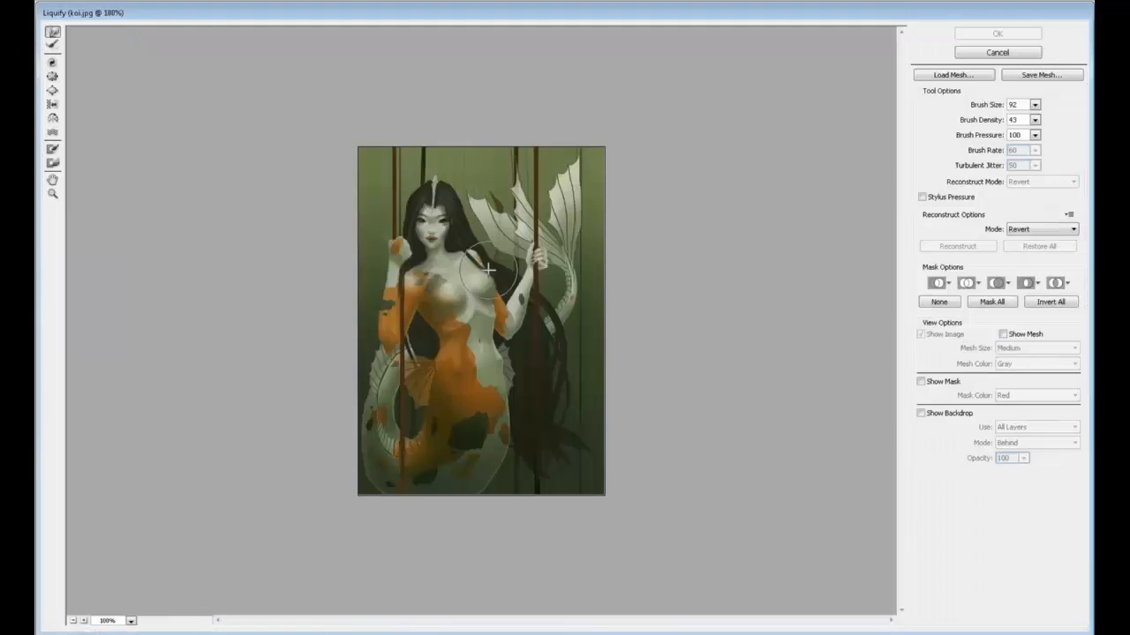
mouse_move(488, 297)
left_mouse_down()
mouse_move(496, 281)
mouse_move(508, 284)
left_mouse_up()
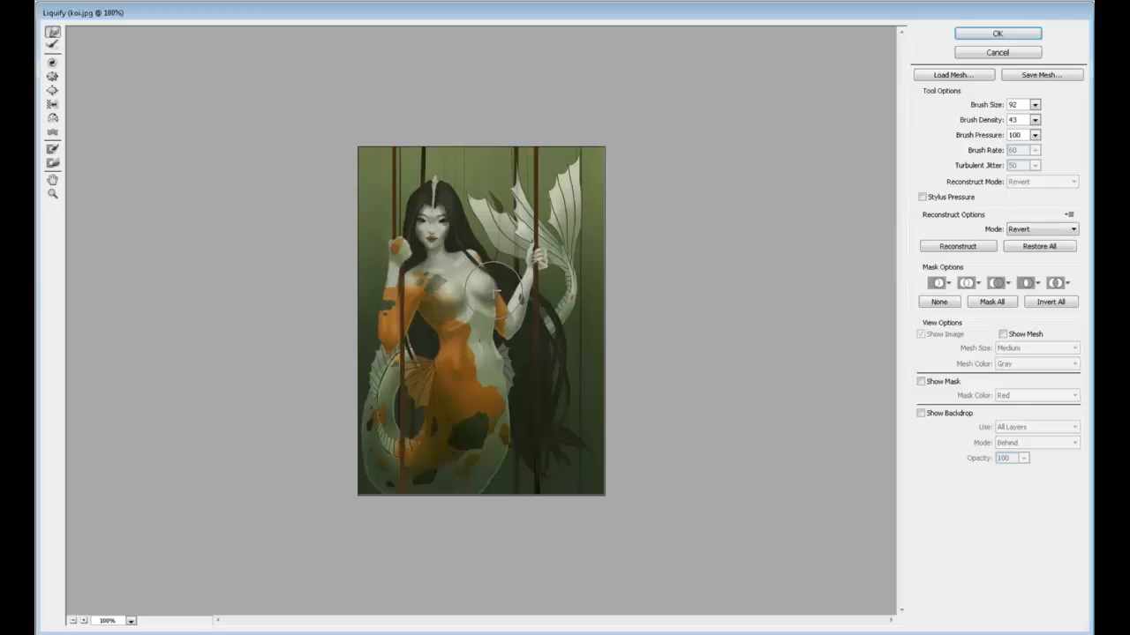
key("bracketleft")
key("bracketleft")
key("bracketleft")
key("bracketleft")
key("bracketleft")
key("bracketleft")
key("bracketleft")
key("bracketleft")
key("bracketleft")
key("bracketleft")
key("bracketleft")
key("bracketleft")
key("bracketleft")
key("bracketleft")
key("bracketleft")
key("bracketleft")
mouse_move(499, 278)
left_mouse_down()
mouse_move(432, 287)
mouse_move(449, 297)
mouse_move(468, 267)
mouse_move(449, 314)
mouse_move(446, 300)
mouse_move(524, 319)
mouse_move(537, 282)
mouse_move(445, 293)
mouse_move(489, 273)
mouse_move(417, 323)
mouse_move(418, 299)
mouse_move(380, 272)
mouse_move(432, 297)
mouse_move(433, 323)
mouse_move(420, 316)
mouse_move(436, 346)
mouse_move(455, 323)
mouse_move(429, 314)
mouse_move(462, 341)
mouse_move(416, 309)
mouse_move(433, 335)
left_mouse_up()
key("bracketright")
key("bracketright")
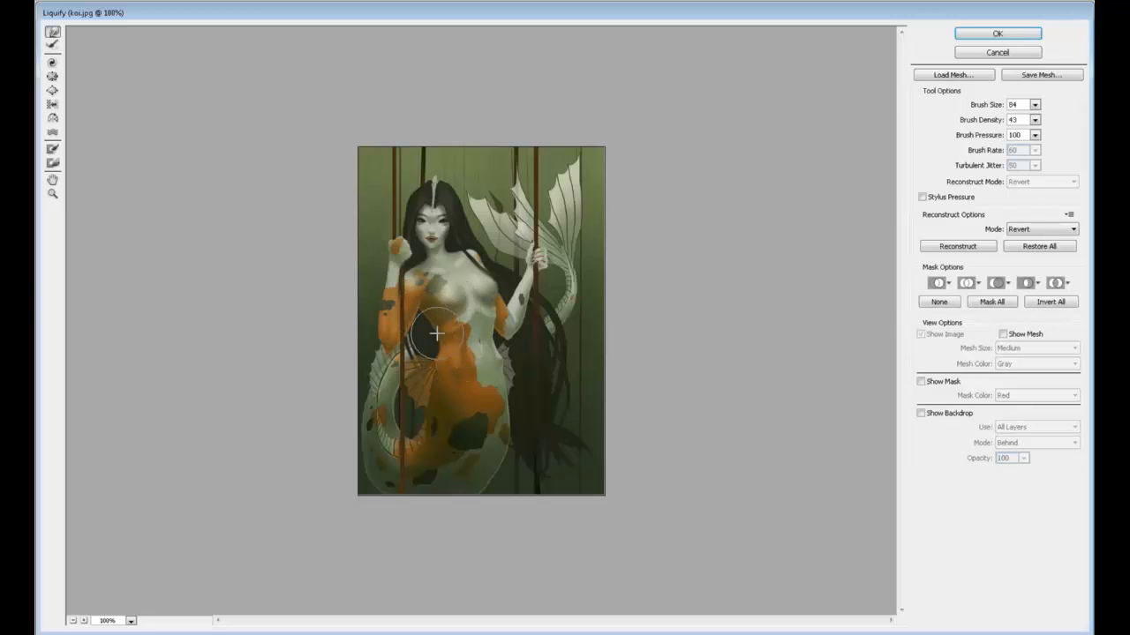
left_click(1001, 37)
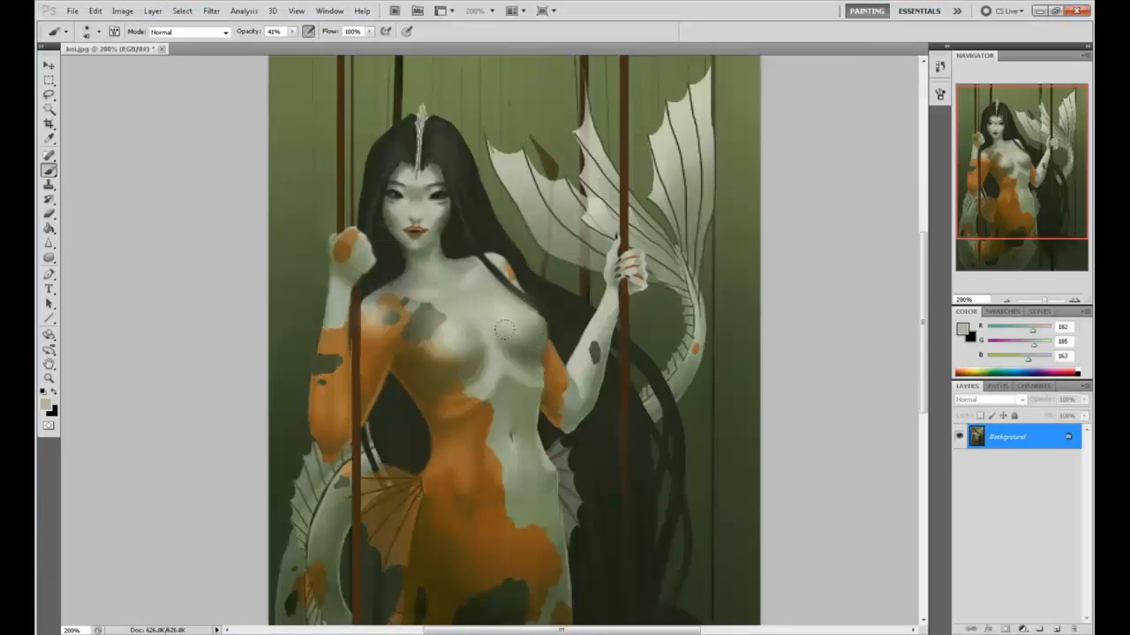
Step: Blend the shading beneath both breasts and across the ribs with sampled skin and brown tones
left_click(437, 388, "alt")
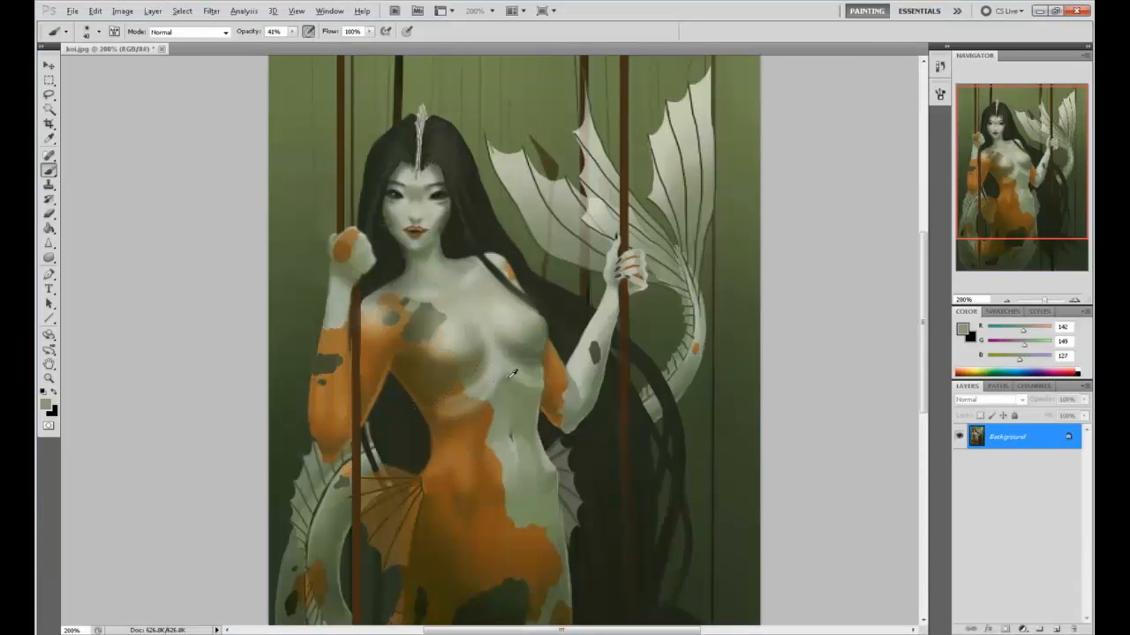
left_click(415, 388, "alt")
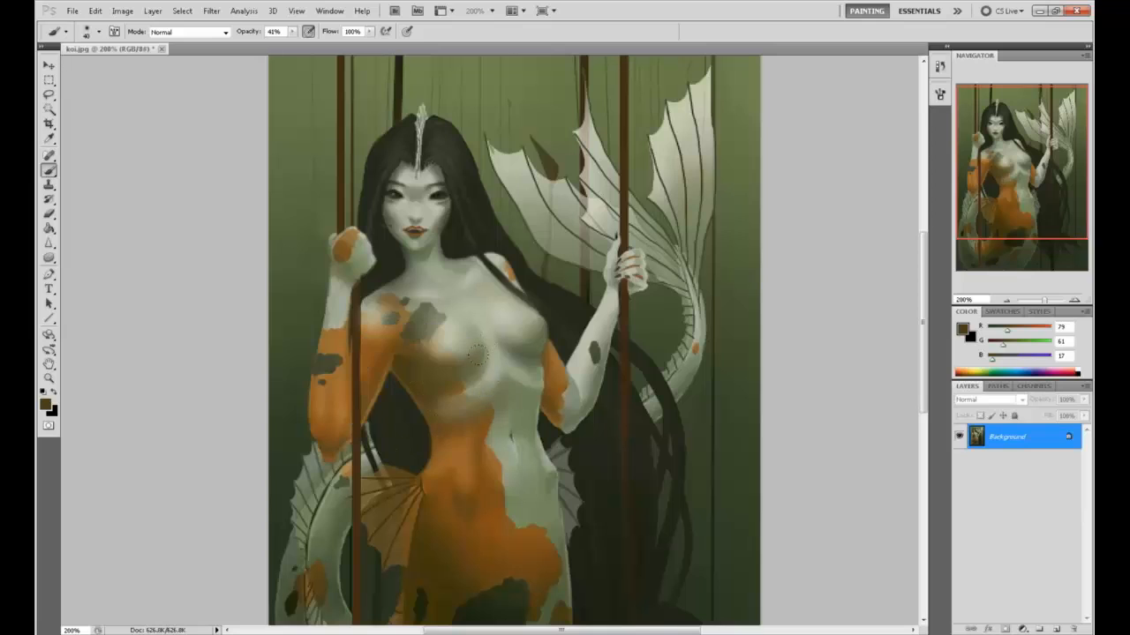
left_click(488, 369, "alt")
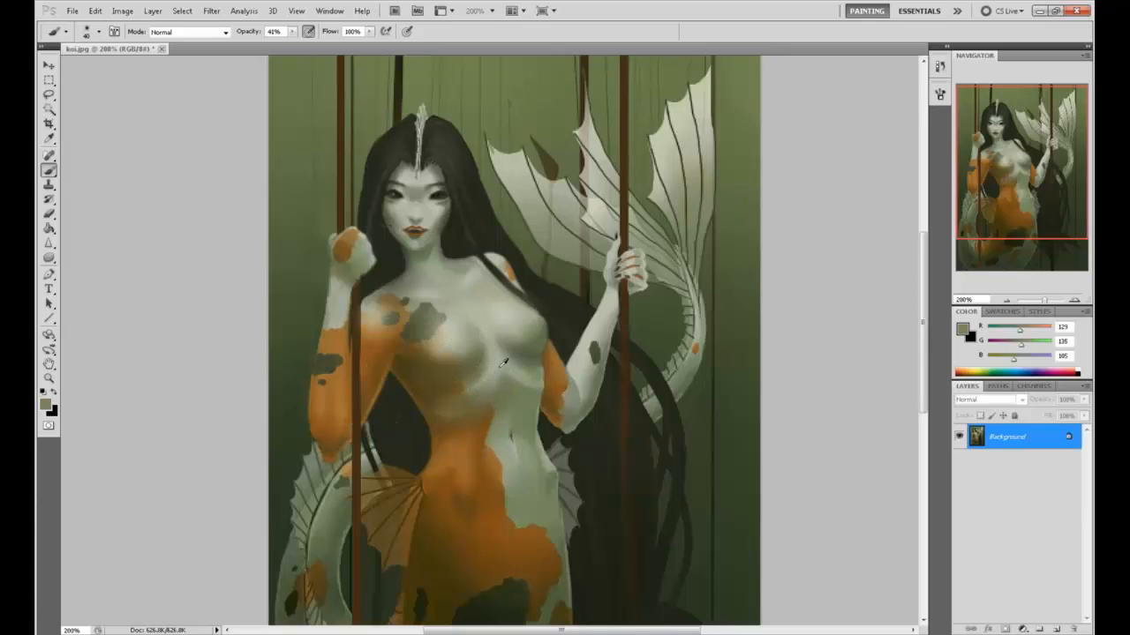
left_click(502, 362, "alt")
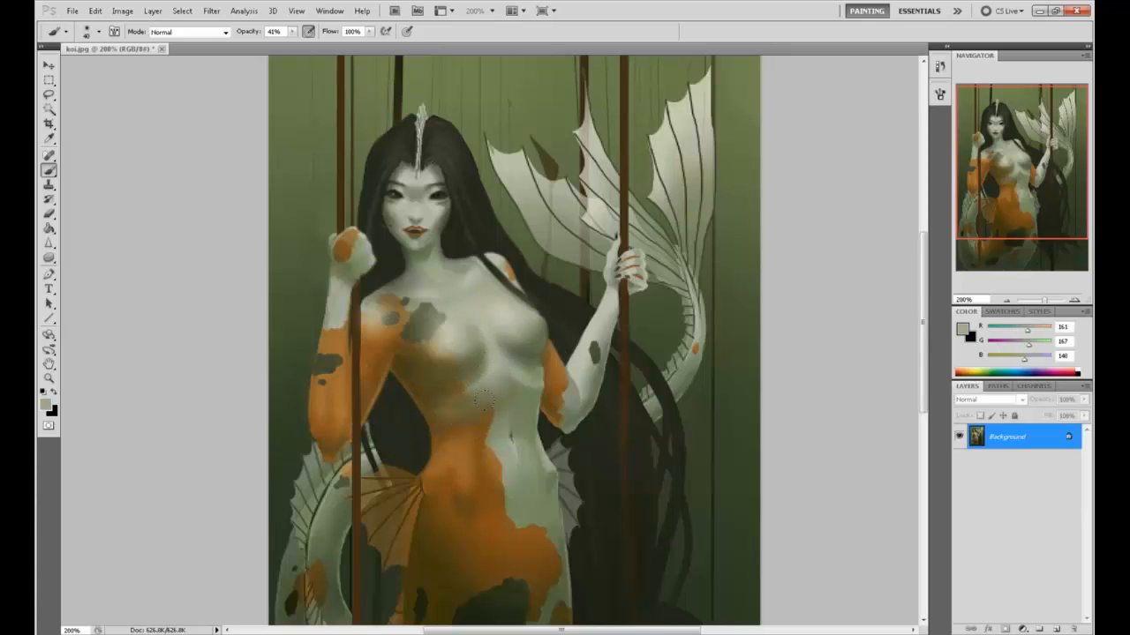
Step: Paint a soft pale highlight on the lower belly and touch up the area around the navel
left_click(505, 320, "alt")
mouse_move(519, 455)
left_mouse_down()
mouse_move(510, 474)
mouse_move(519, 470)
left_mouse_up()
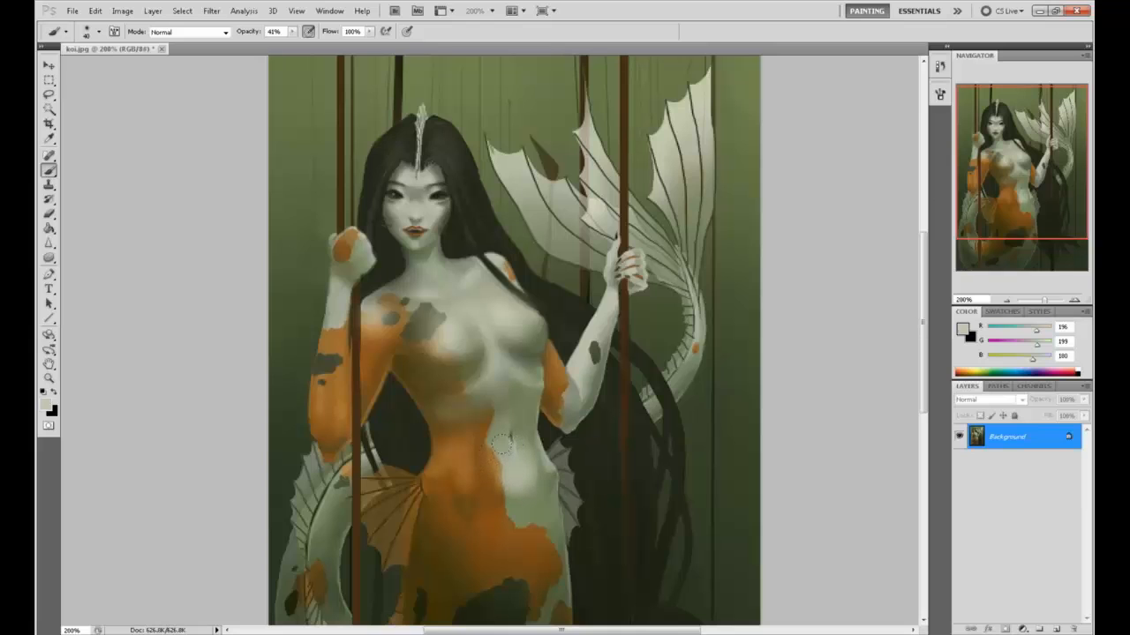
left_click(512, 435, "alt")
Step: Reshape the mermaid's waist, belly and viewer's-right hip in Liquify with the size 84 warp brush, and apply the changes
left_click(212, 11)
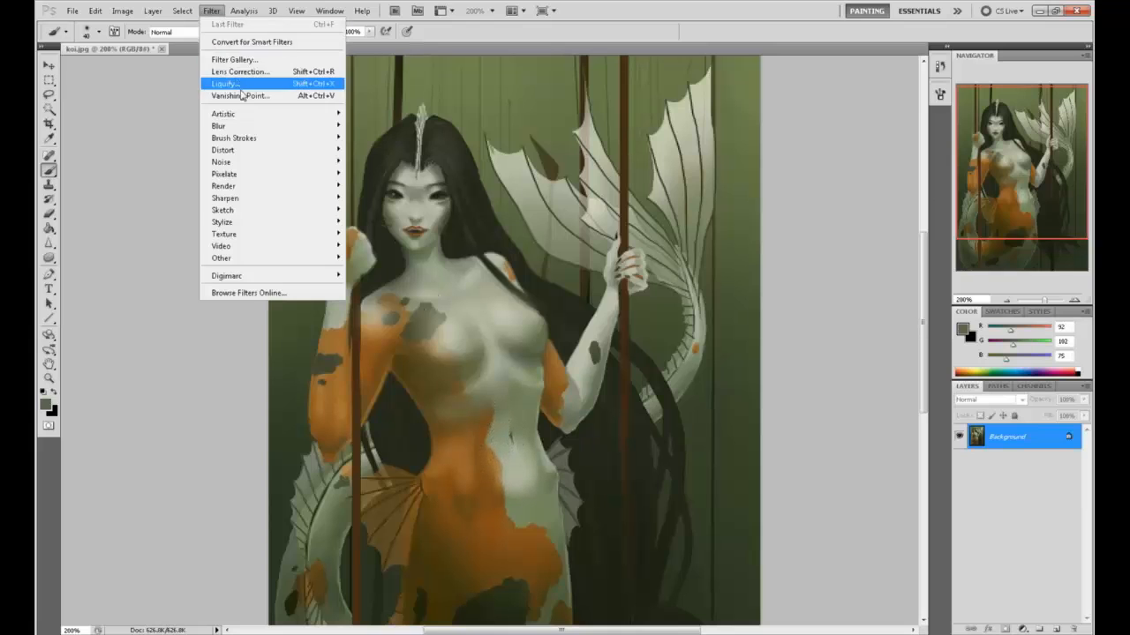
left_click(247, 81)
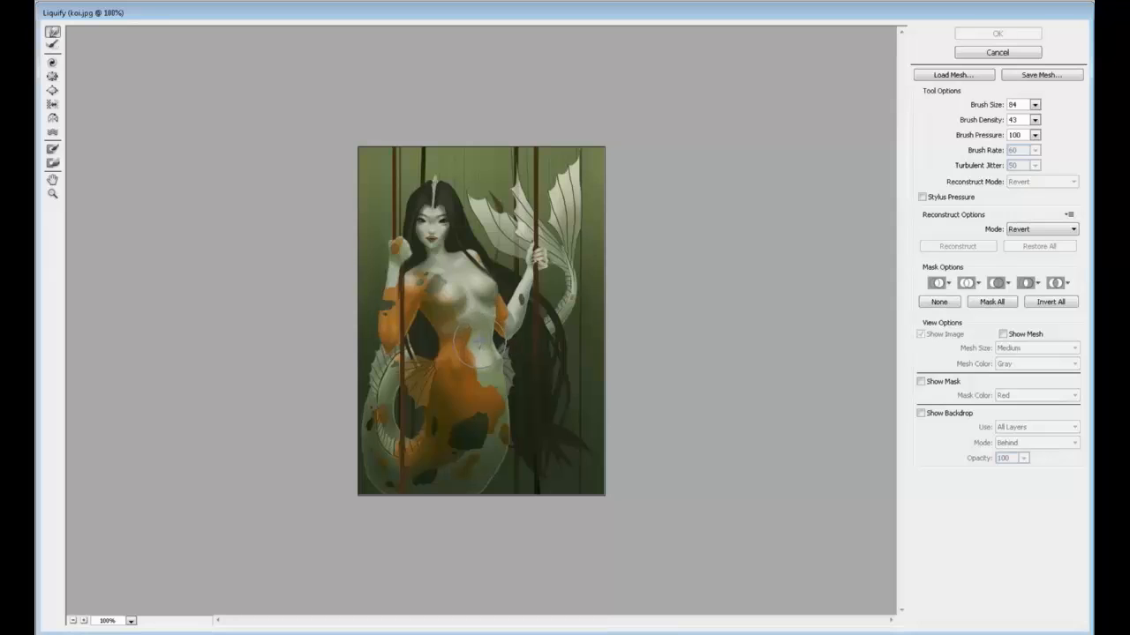
left_click_drag(487, 347, 494, 334)
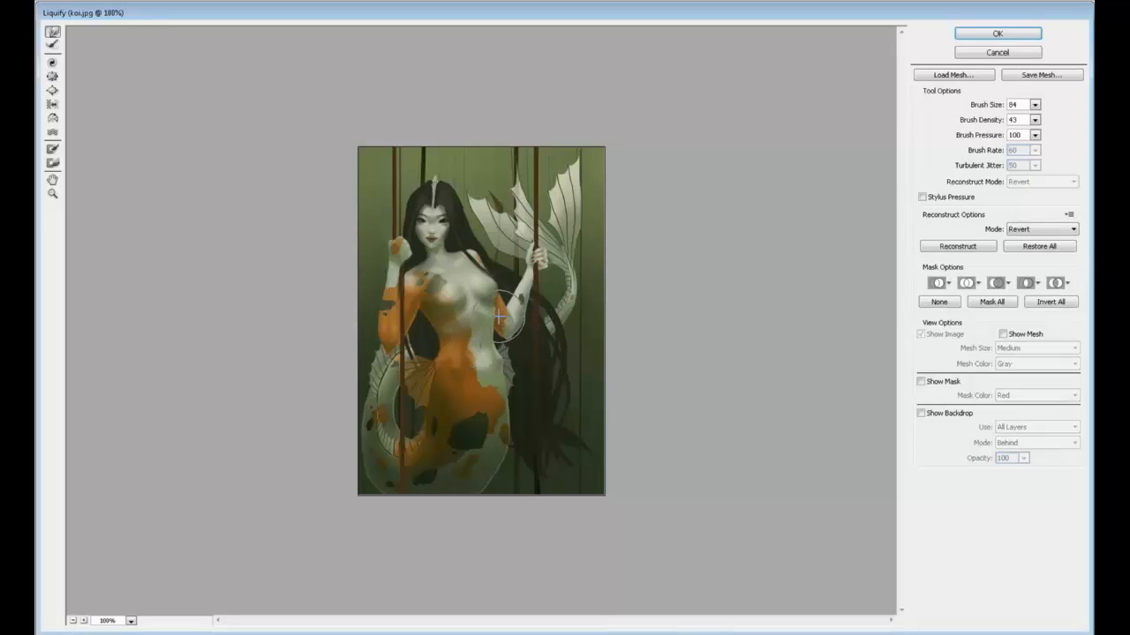
left_click_drag(505, 374, 505, 358)
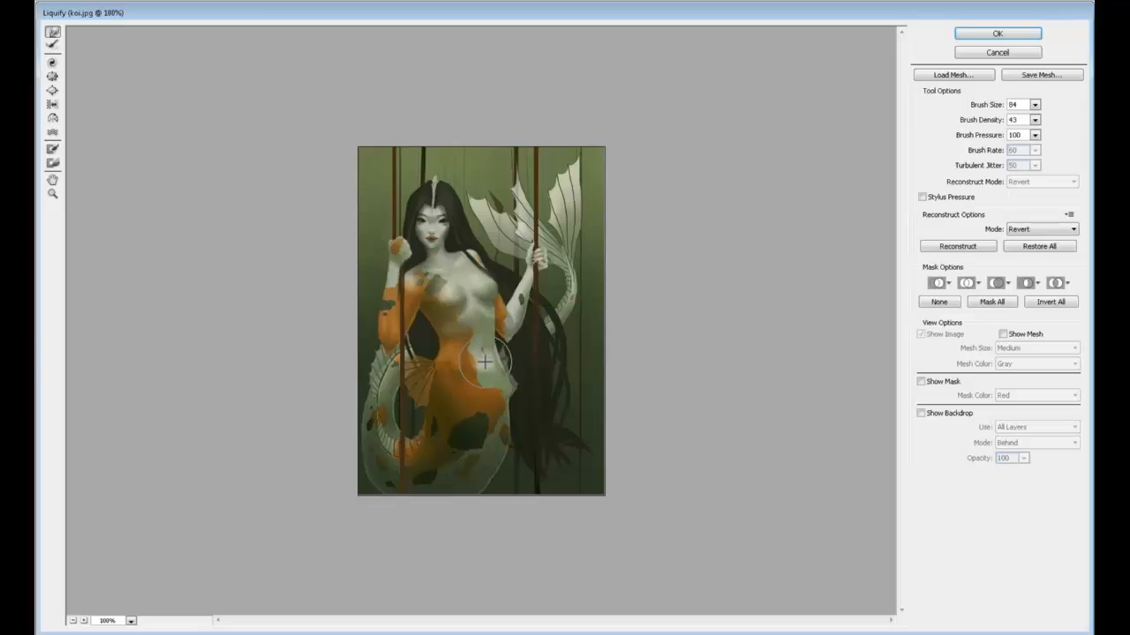
mouse_move(472, 357)
left_mouse_down()
mouse_move(459, 371)
mouse_move(495, 388)
mouse_move(519, 371)
left_mouse_up()
left_click(993, 33)
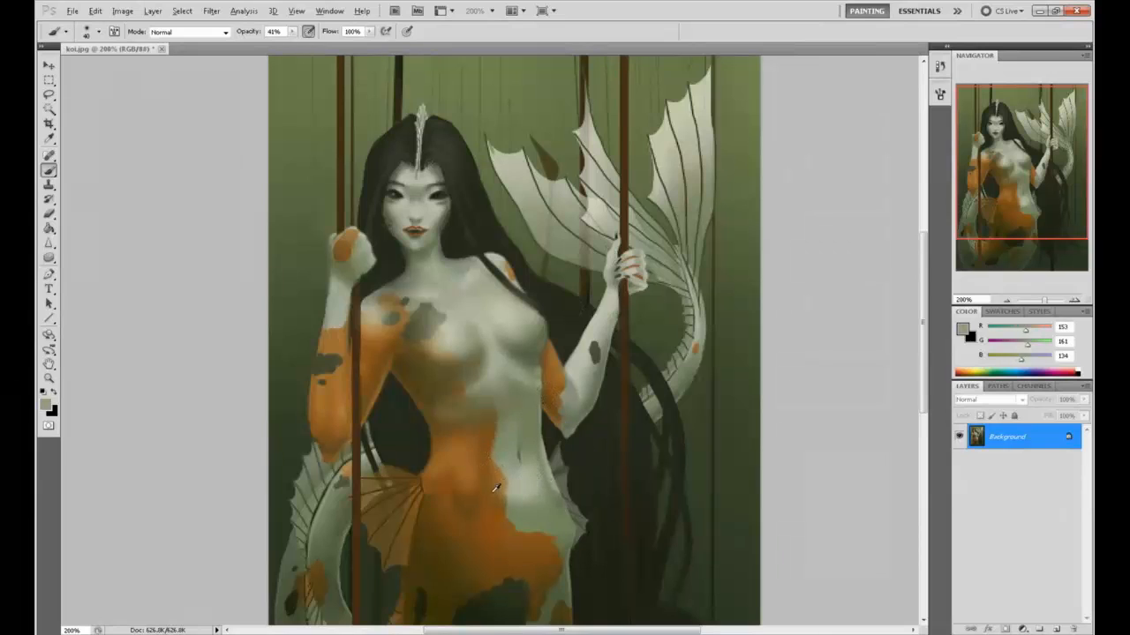
Step: Refine the navel and belly shading with sampled skin tones, and touch up the hip's outer edge with the dark hair colour
left_click(522, 494, "alt")
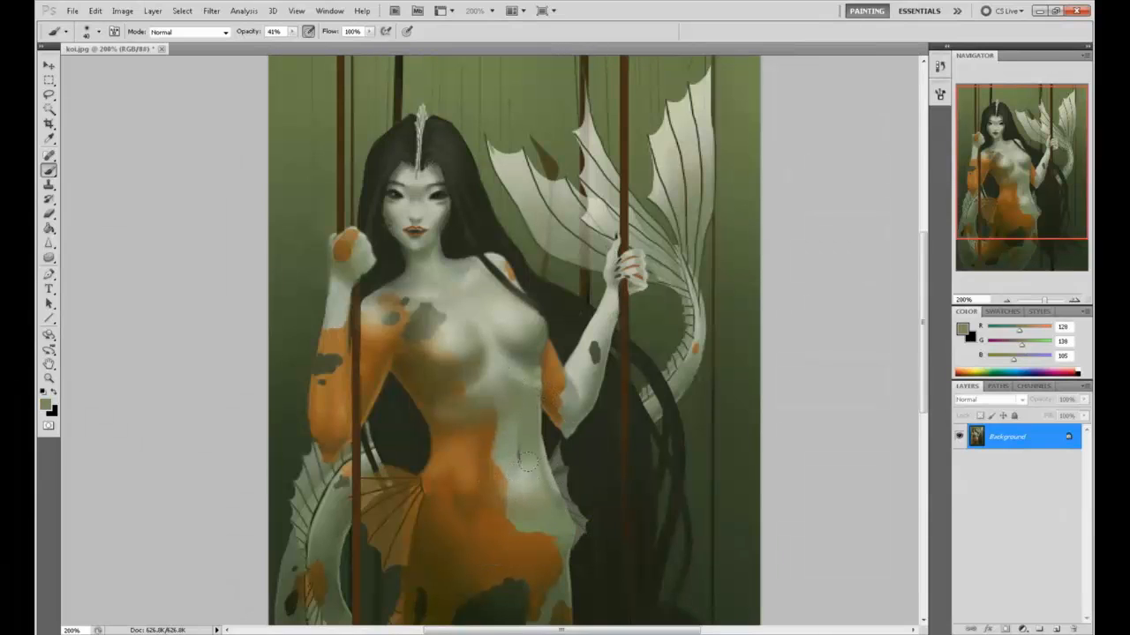
left_click(529, 380, "alt")
left_click_drag(593, 400, 633, 308)
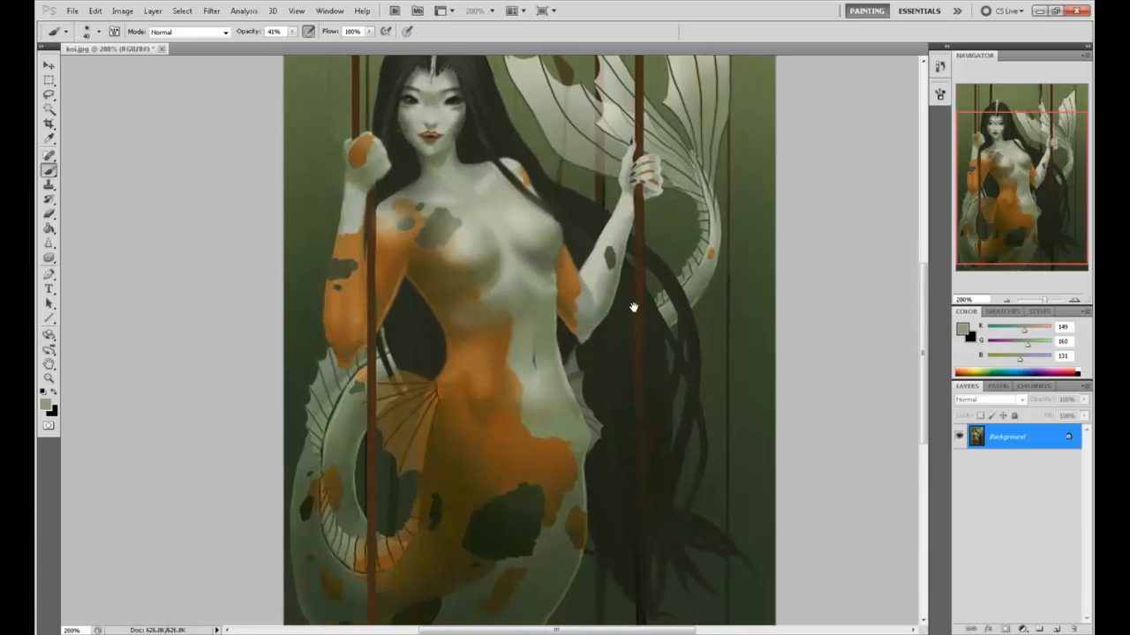
left_click(606, 407, "alt")
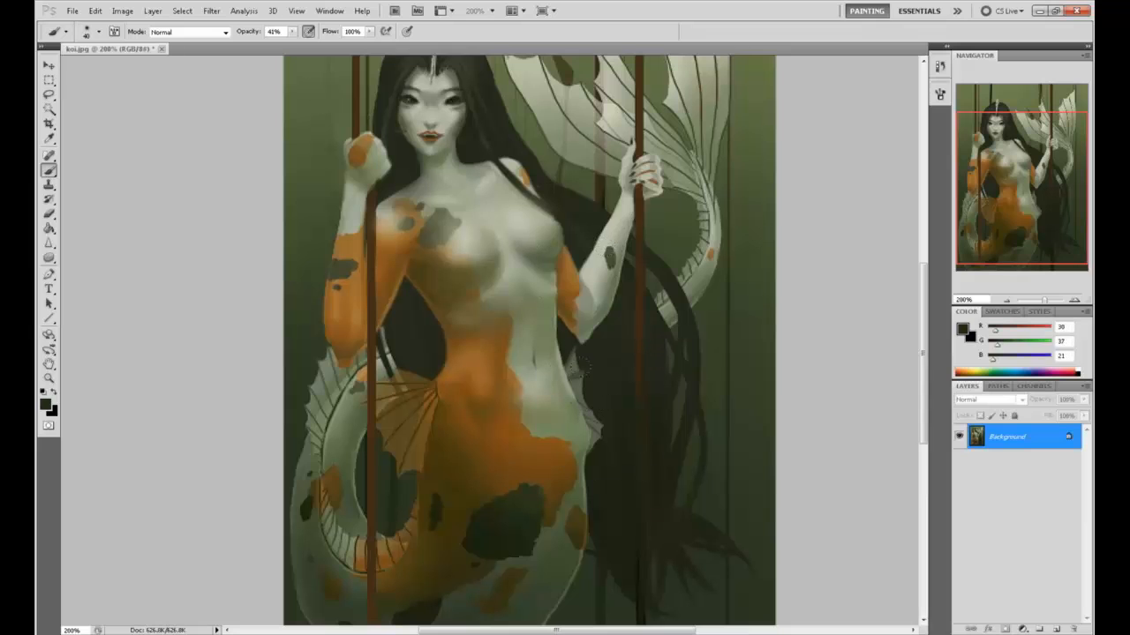
Step: Reshape the hip and stretch the lower body and tail downward in Liquify, enlarging the warp brush to size 226, and apply the changes
left_click(211, 11)
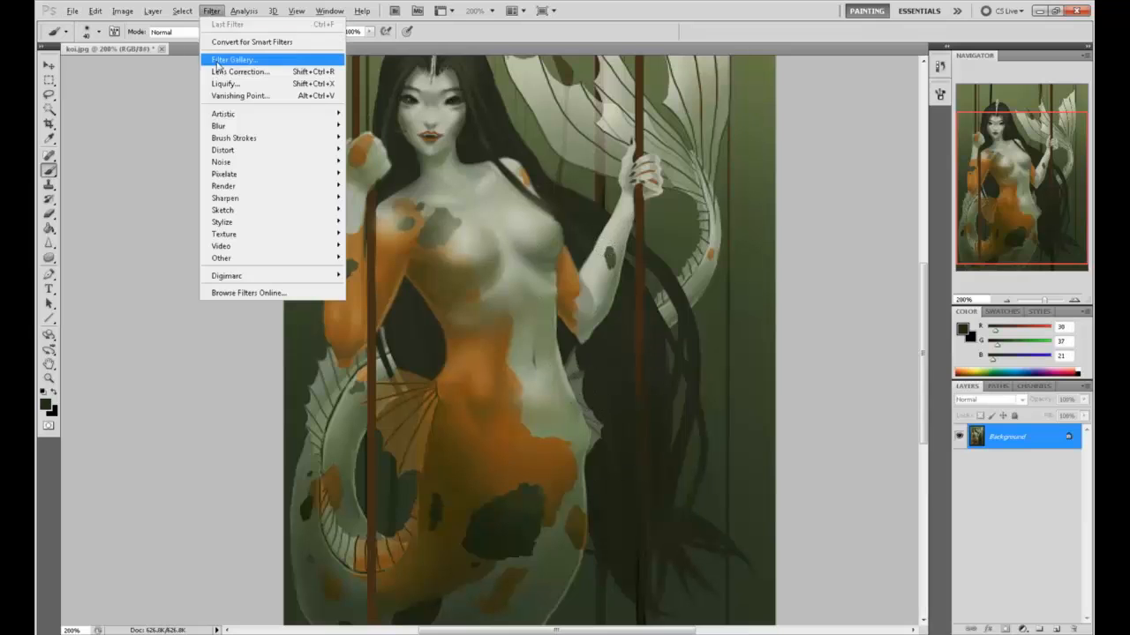
left_click(225, 83)
mouse_move(510, 407)
left_mouse_down()
mouse_move(525, 447)
mouse_move(600, 439)
mouse_move(526, 380)
left_mouse_up()
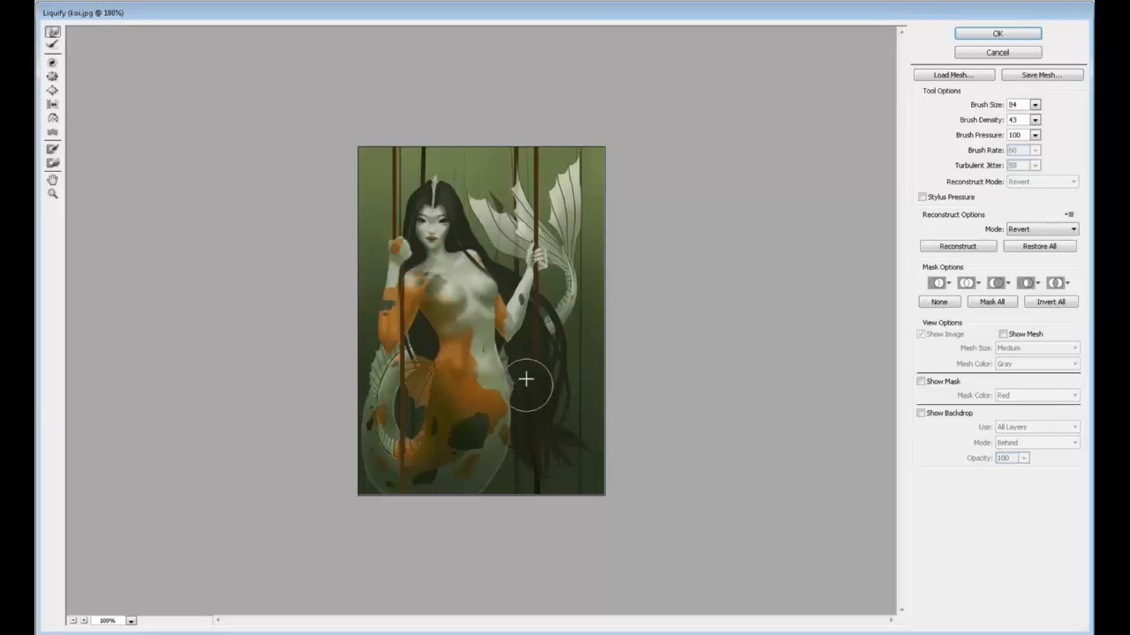
left_click(1034, 105)
left_click_drag(976, 119, 981, 119)
mouse_move(475, 479)
left_mouse_down()
mouse_move(455, 537)
mouse_move(493, 464)
mouse_move(481, 515)
mouse_move(383, 507)
mouse_move(393, 493)
mouse_move(383, 503)
mouse_move(398, 571)
mouse_move(480, 502)
mouse_move(390, 440)
mouse_move(400, 441)
mouse_move(407, 469)
mouse_move(406, 445)
mouse_move(409, 467)
mouse_move(404, 447)
mouse_move(454, 485)
mouse_move(495, 476)
mouse_move(505, 502)
mouse_move(491, 439)
mouse_move(515, 427)
mouse_move(521, 494)
mouse_move(420, 513)
mouse_move(370, 512)
mouse_move(319, 450)
mouse_move(318, 506)
mouse_move(507, 436)
mouse_move(465, 423)
mouse_move(404, 499)
mouse_move(505, 439)
mouse_move(466, 400)
mouse_move(451, 474)
mouse_move(419, 495)
mouse_move(484, 477)
mouse_move(492, 506)
mouse_move(539, 453)
mouse_move(536, 434)
mouse_move(538, 505)
mouse_move(580, 495)
left_mouse_up()
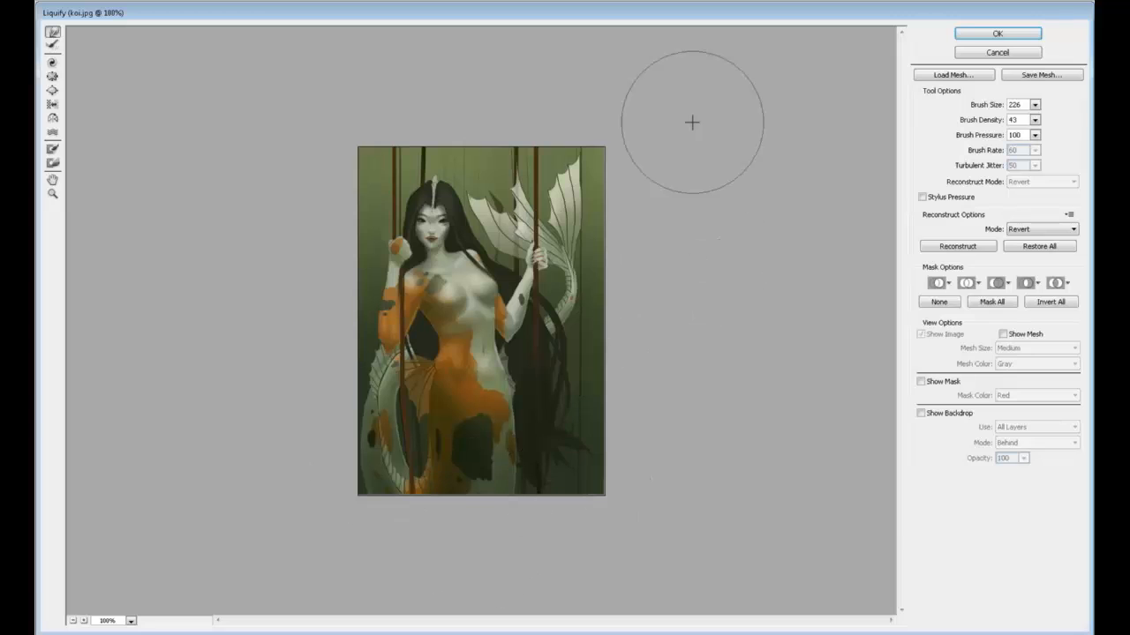
left_click(997, 34)
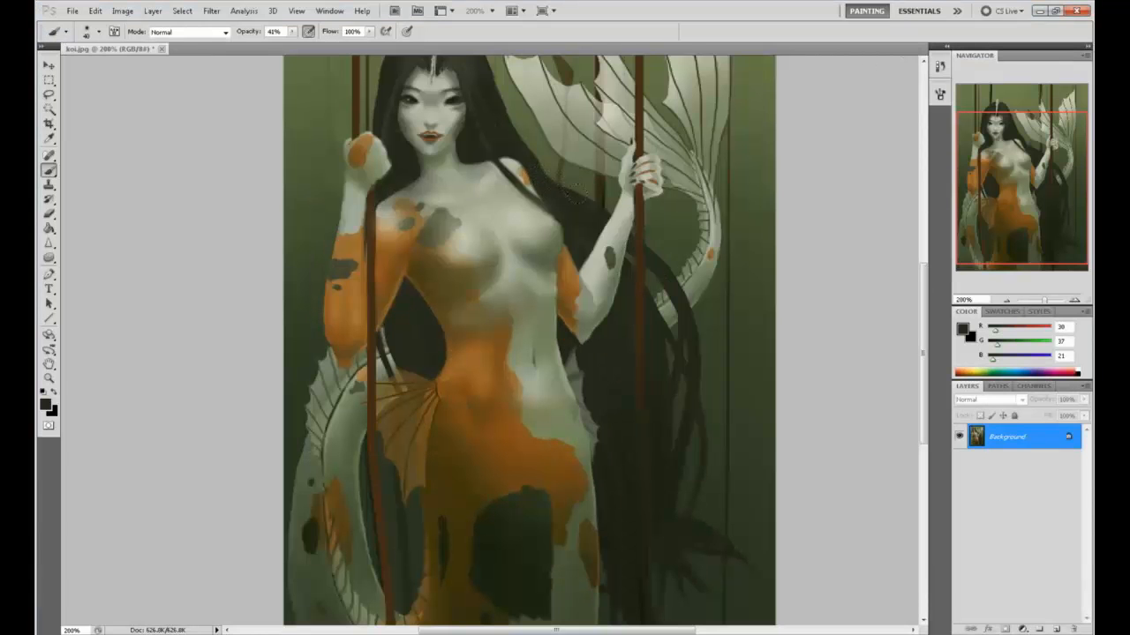
key("ctrl+minus")
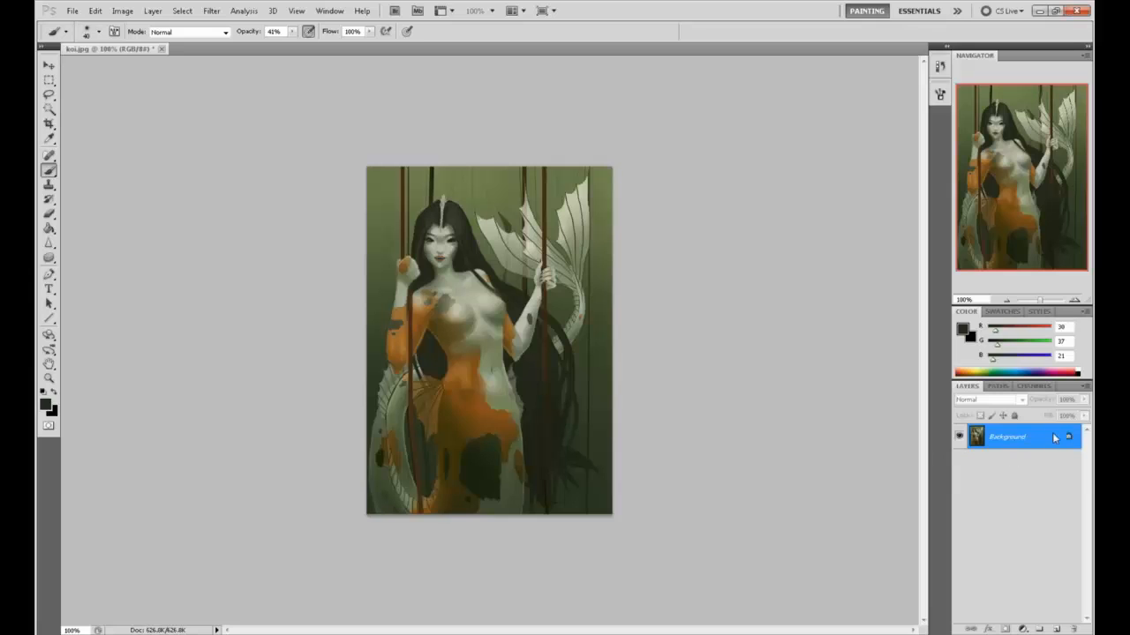
key("ctrl+a")
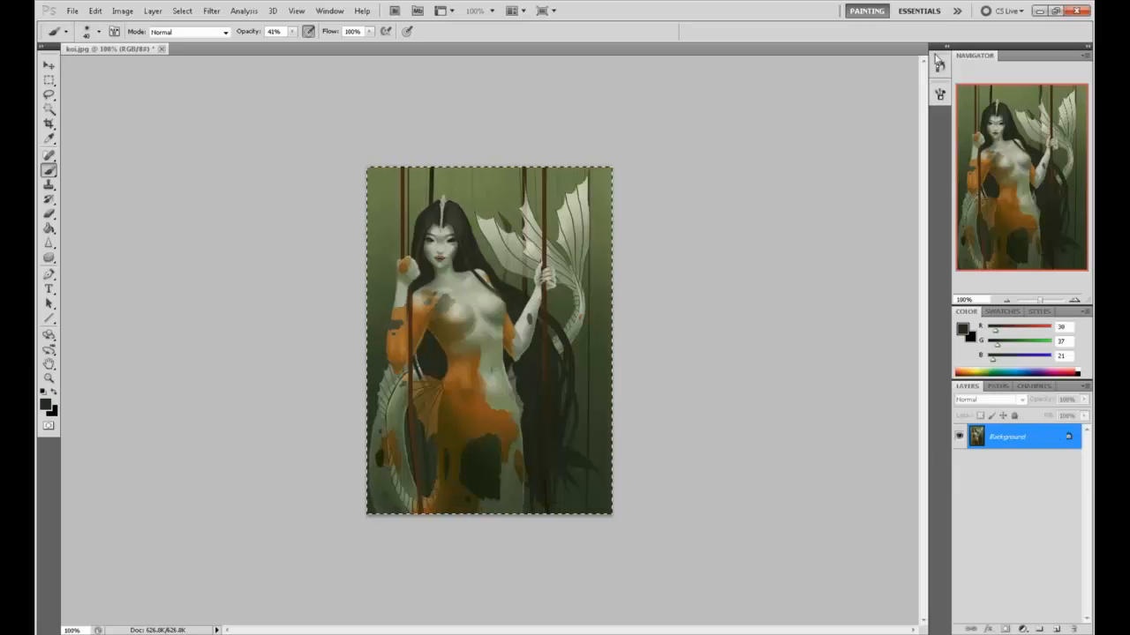
left_click(938, 69)
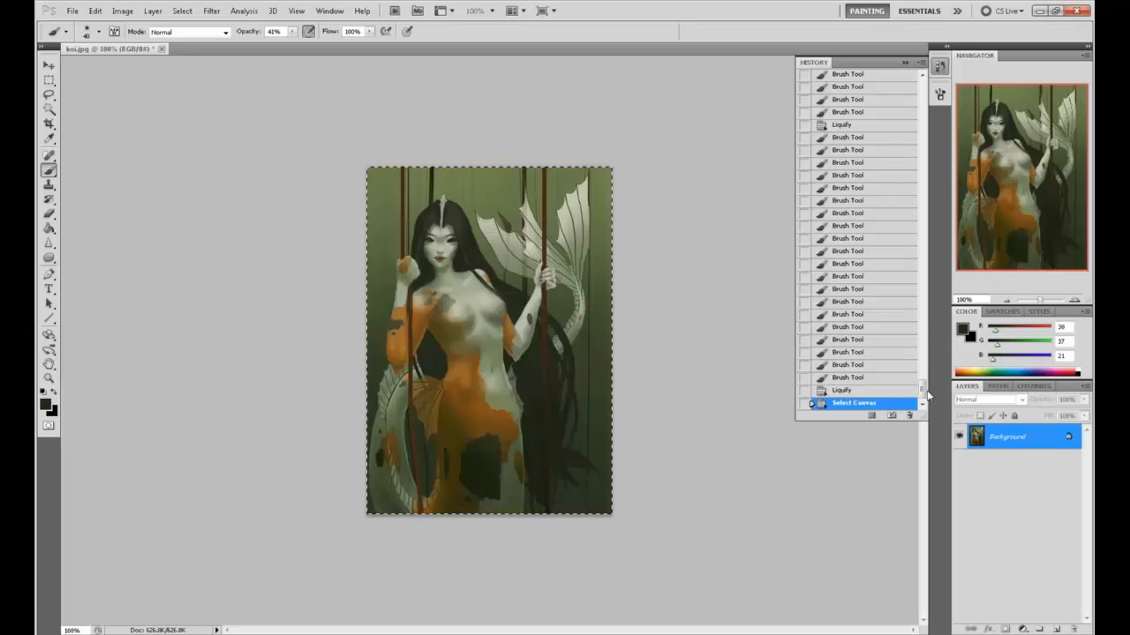
left_click(904, 63)
key("m")
right_click(535, 237)
left_click(560, 246)
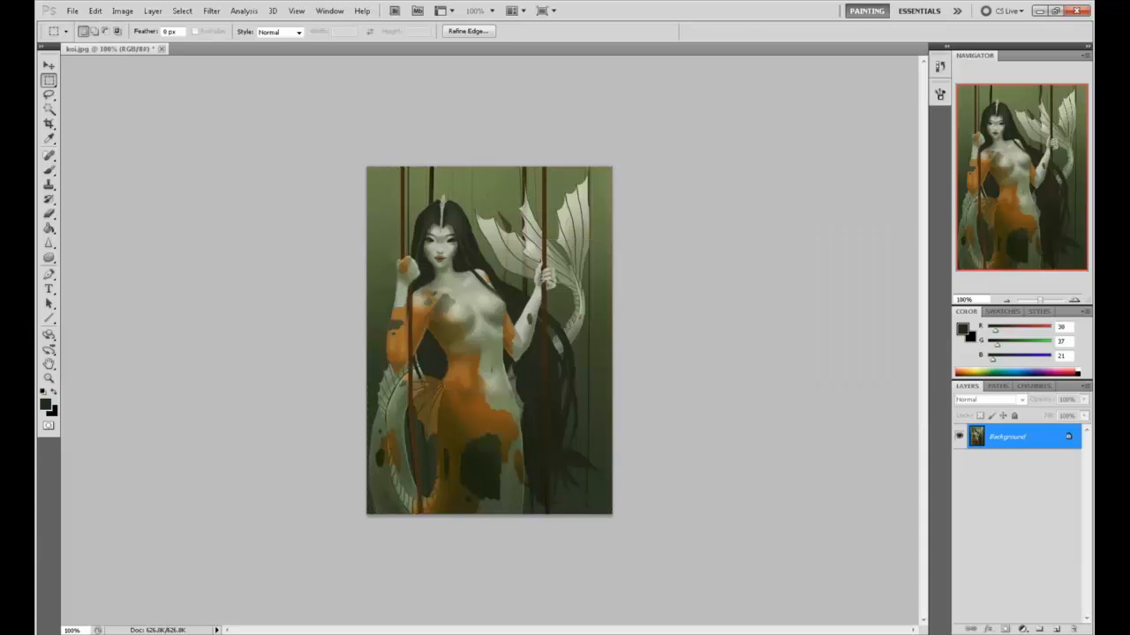
Step: Soften the orange patch on the lower belly and hip with sampled tones at brush size 70
key("b")
left_click(501, 373, "alt")
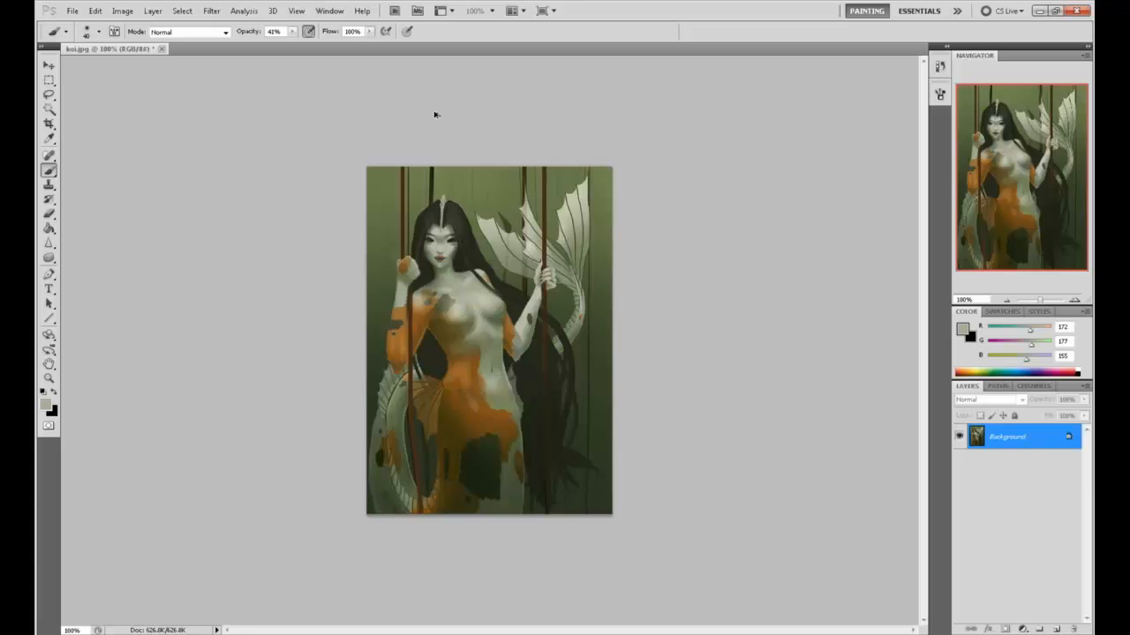
left_click(477, 401, "alt")
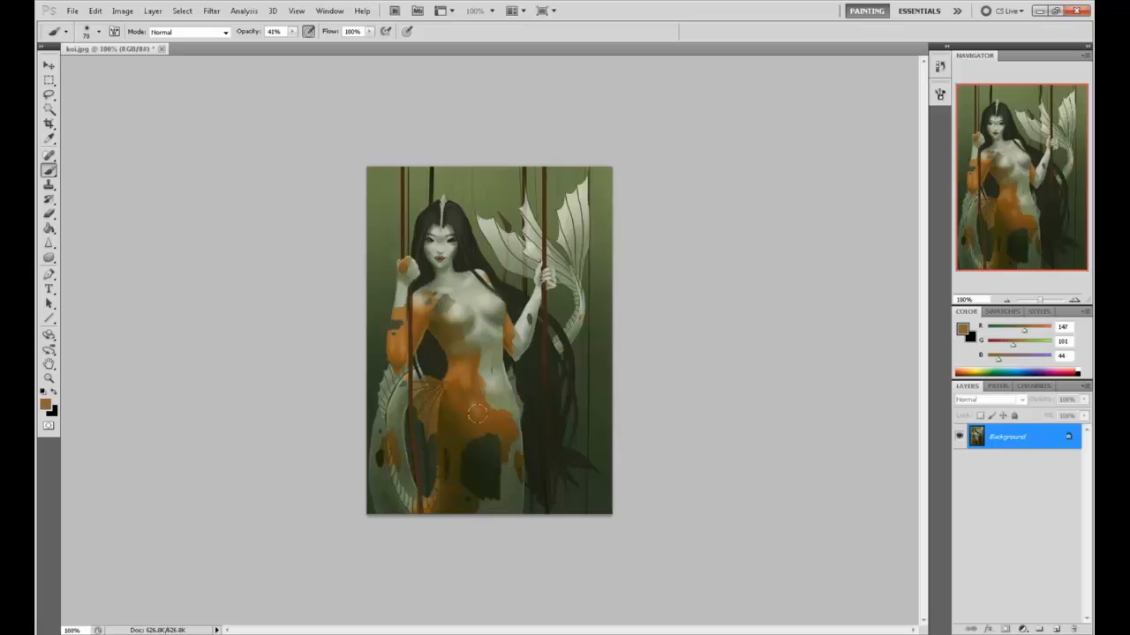
left_click(474, 403, "alt")
left_click(516, 354, "alt")
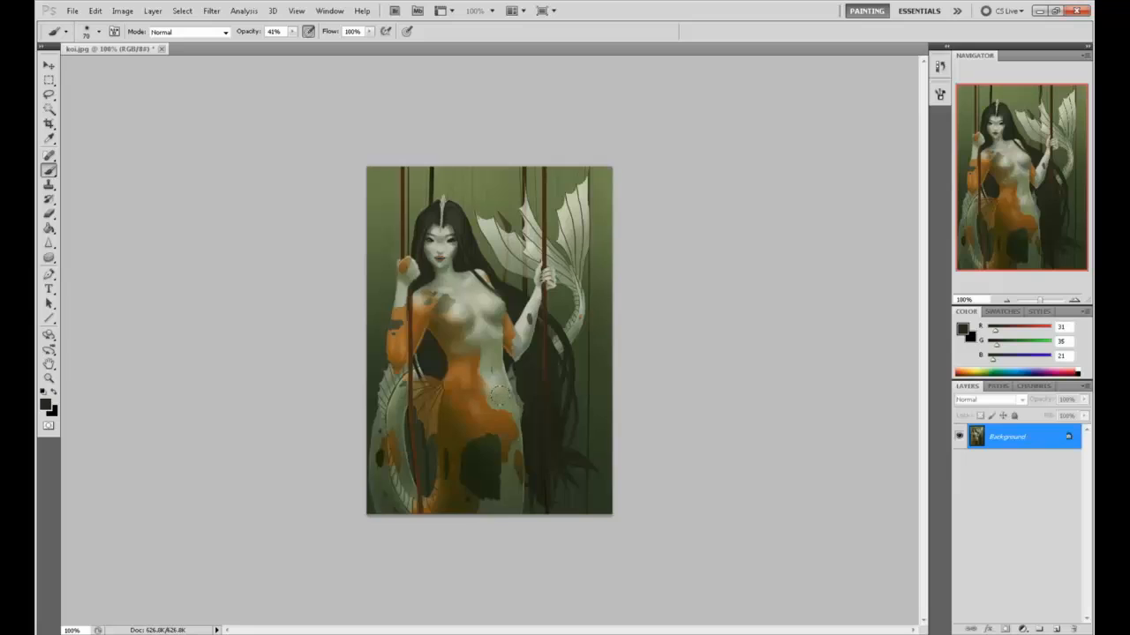
Step: Model the lower belly and viewer's-right hip with sampled pale, olive, brown and dark tones
left_click(494, 378, "alt")
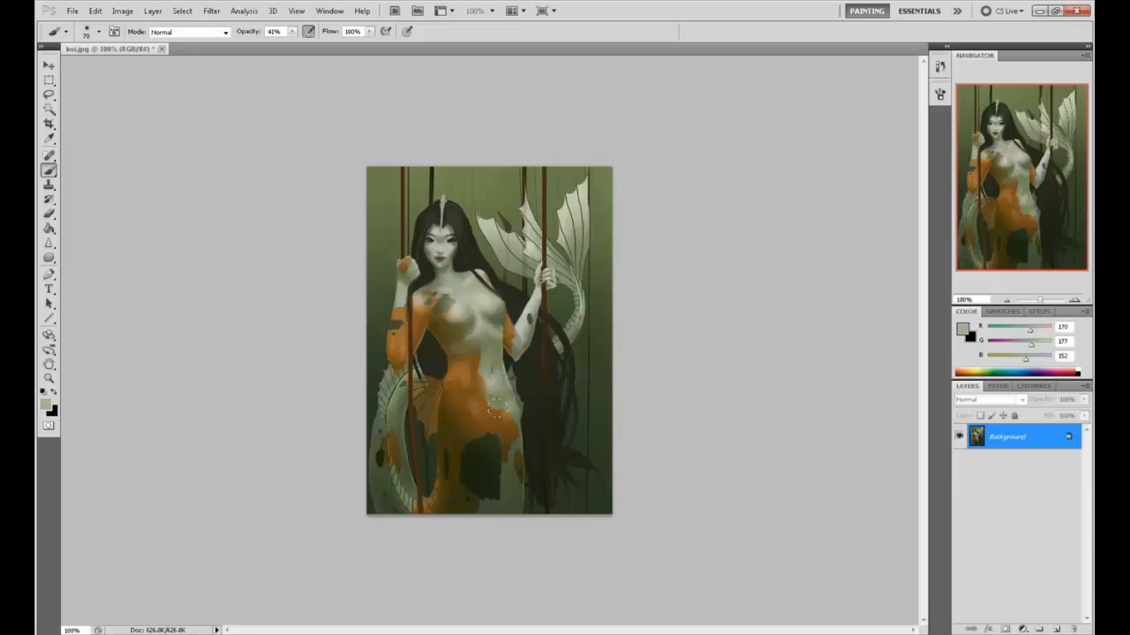
left_click(507, 394, "alt")
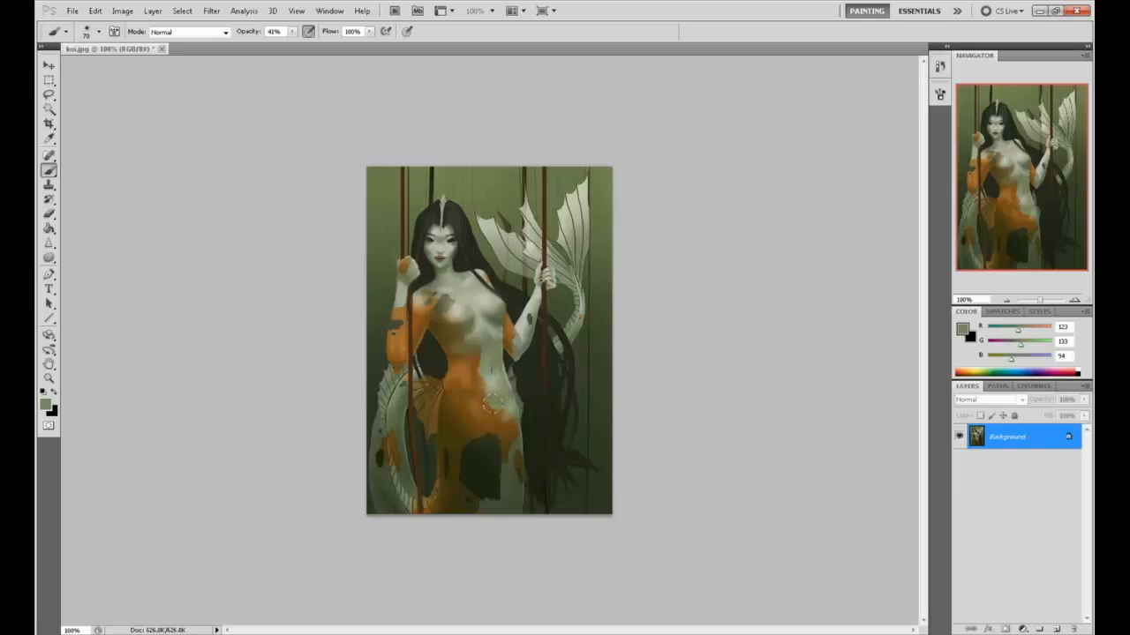
left_click(503, 417, "alt")
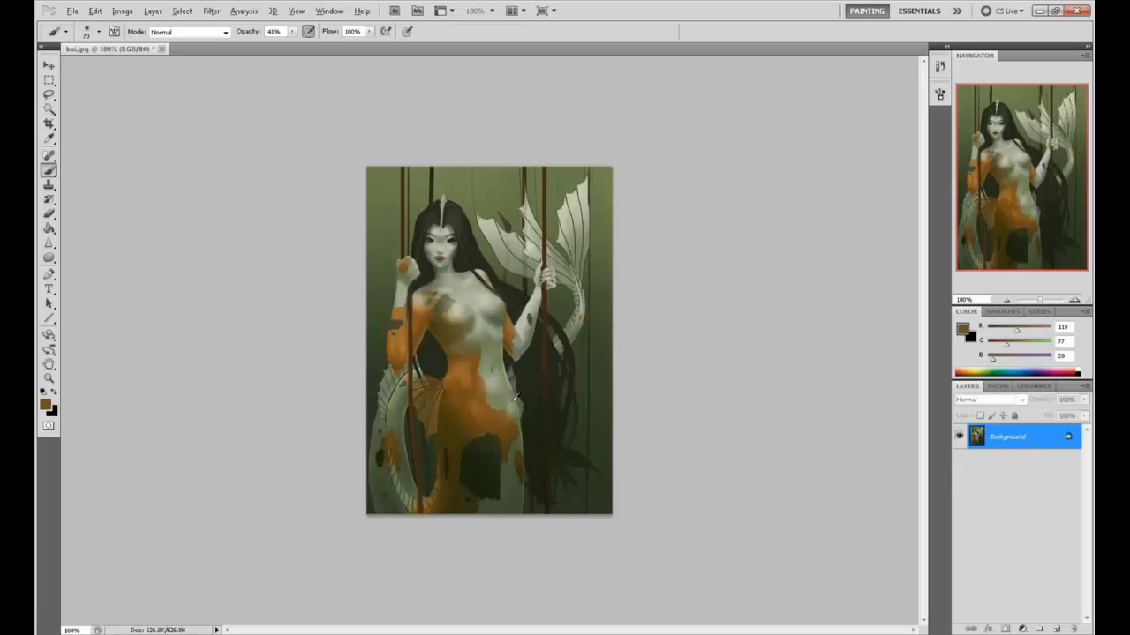
left_click(485, 395, "alt")
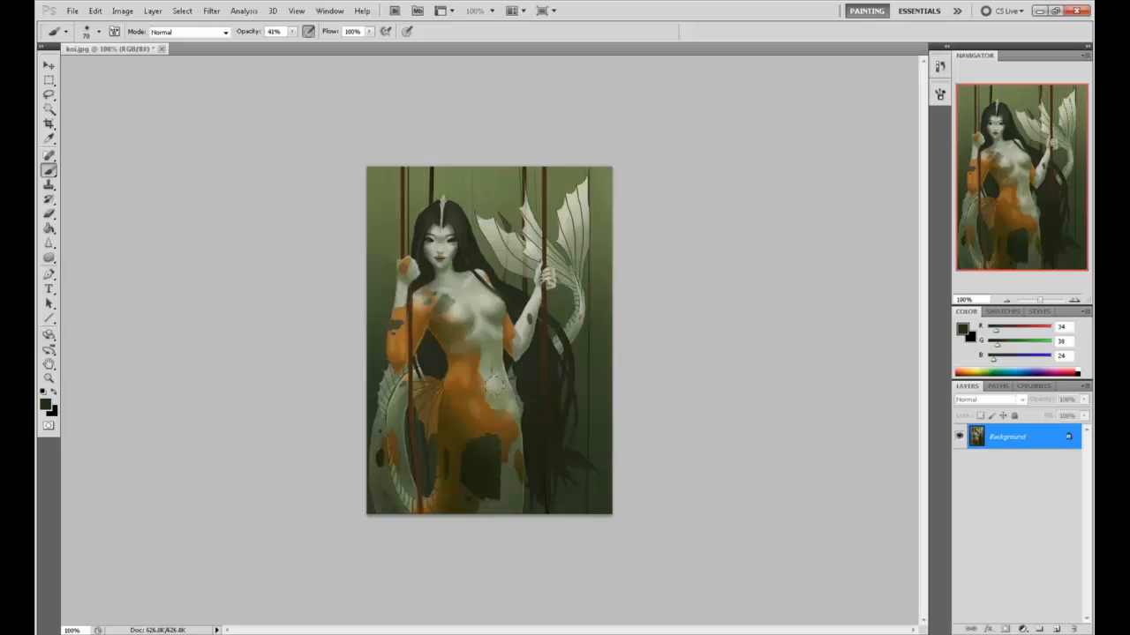
left_click_drag(496, 386, 489, 394)
Step: Blend the shadows beneath the breasts and along the centre of the ribcage with sampled olive and pale tones
left_click(491, 333, "alt")
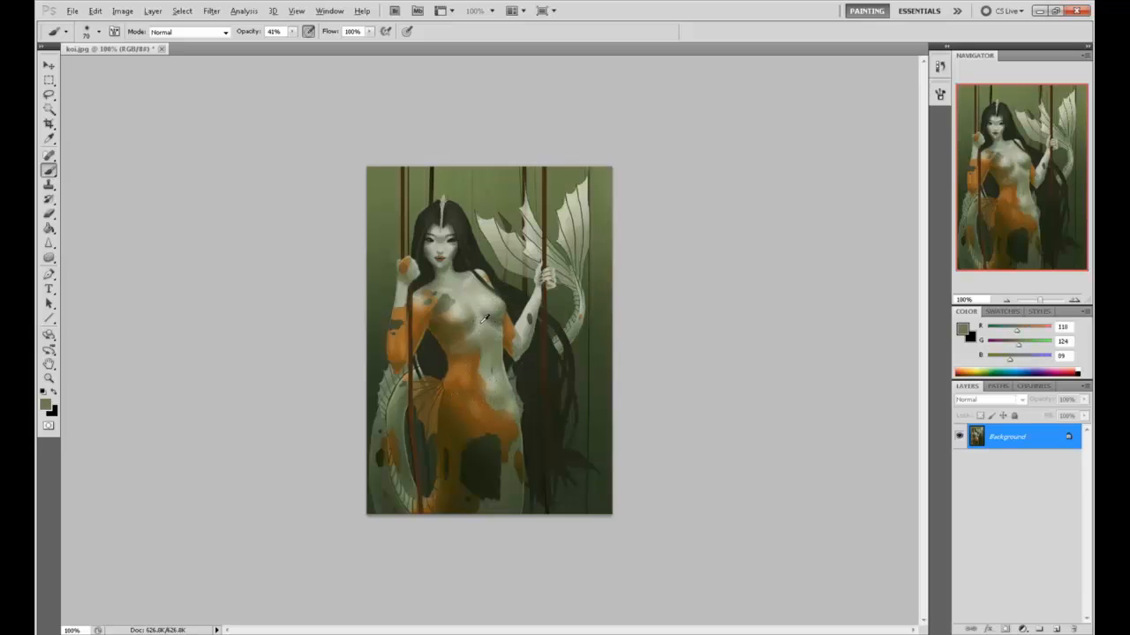
left_click(482, 317, "alt")
left_click(479, 327, "alt")
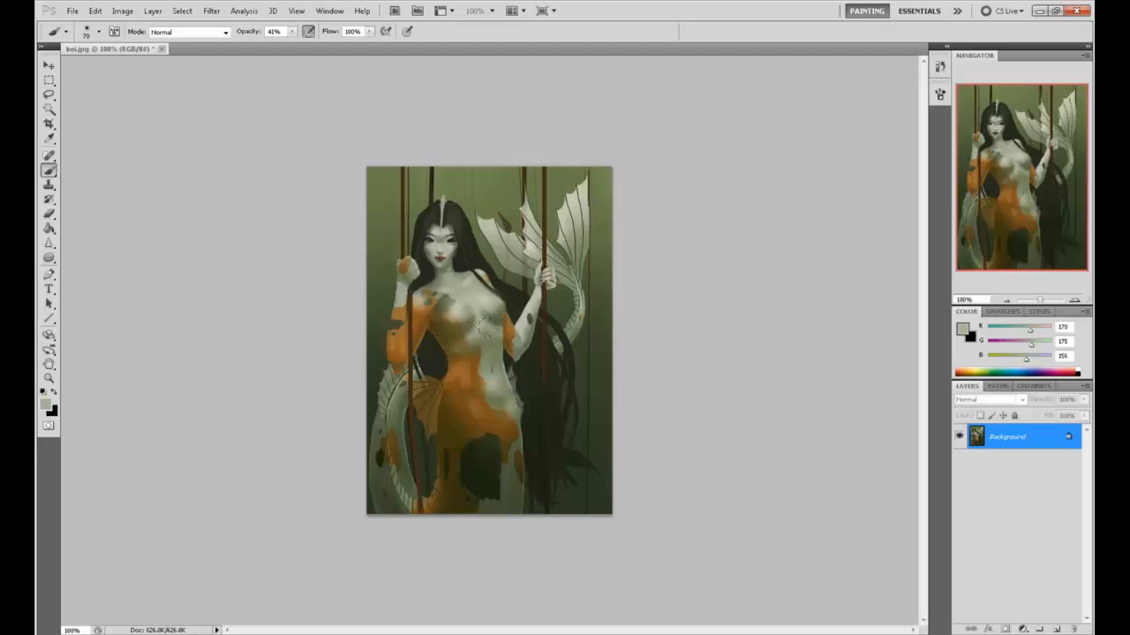
left_click(483, 329, "alt")
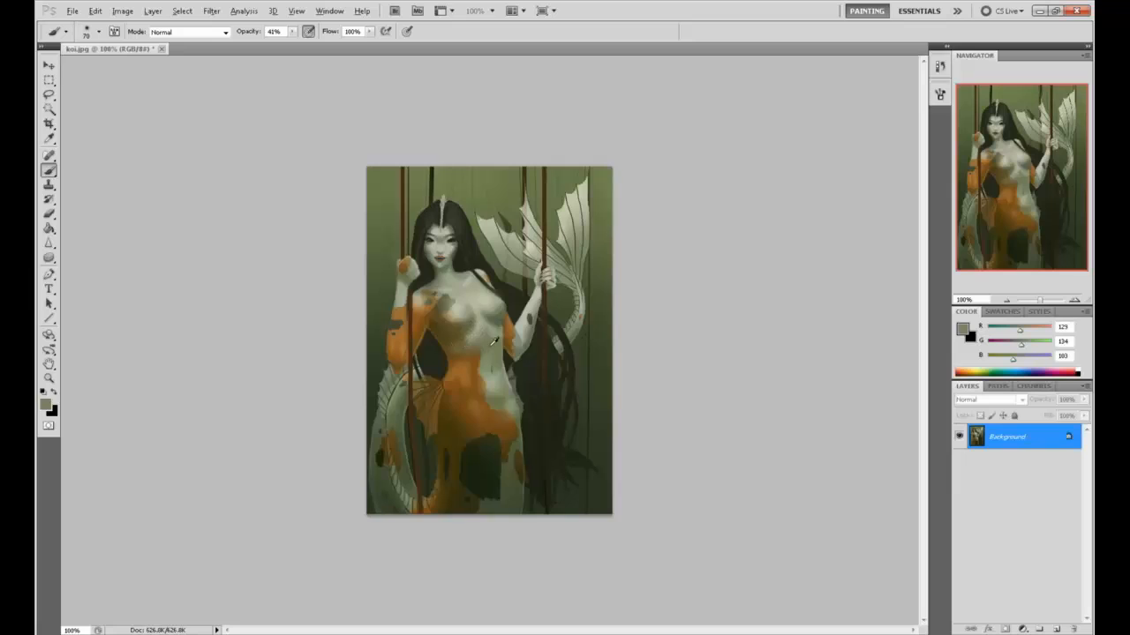
left_click(484, 330, "alt")
left_click(470, 327, "alt")
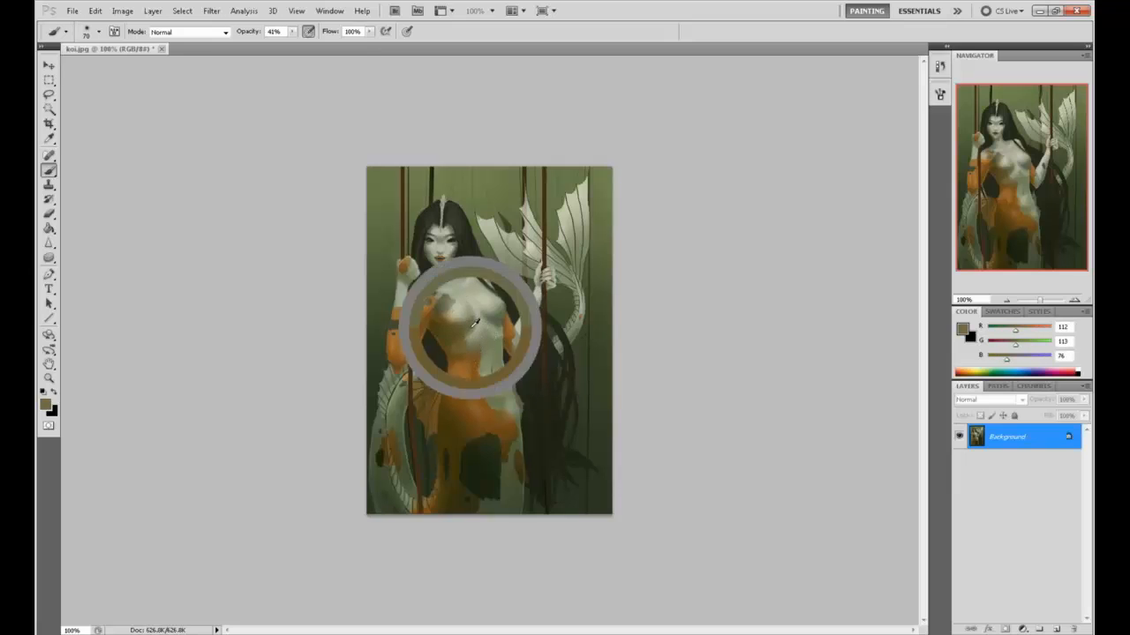
Step: Blend the upper chest and breast shading with sampled pale and olive tones, and sample the dark hair colour beside the neck
left_click(455, 305, "alt")
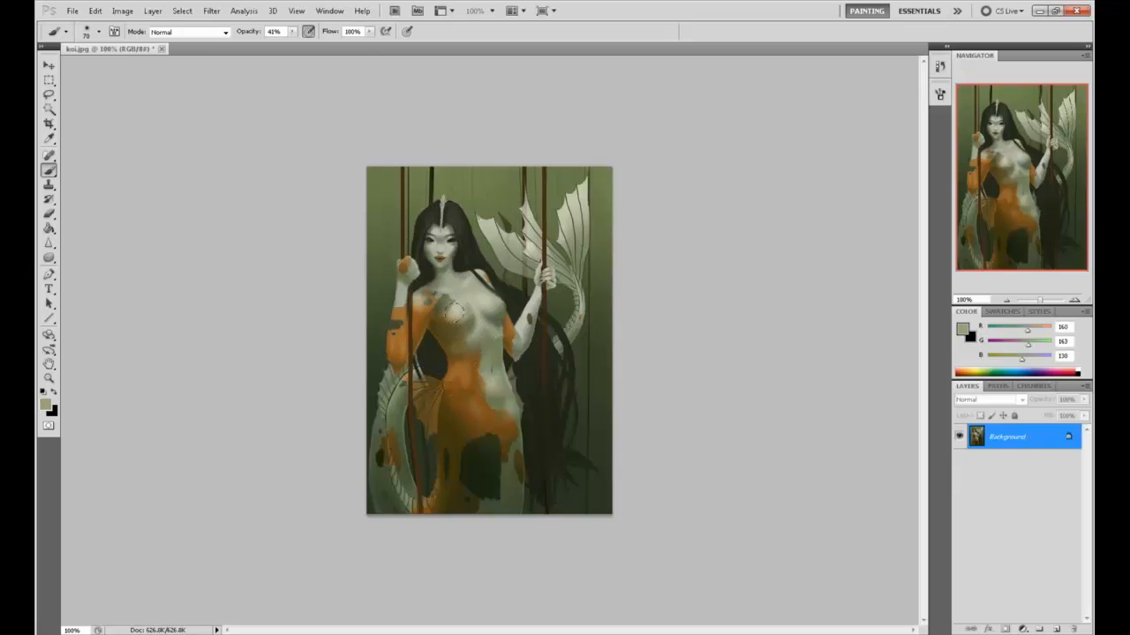
left_click_drag(446, 306, 453, 307)
left_click(490, 293, "alt")
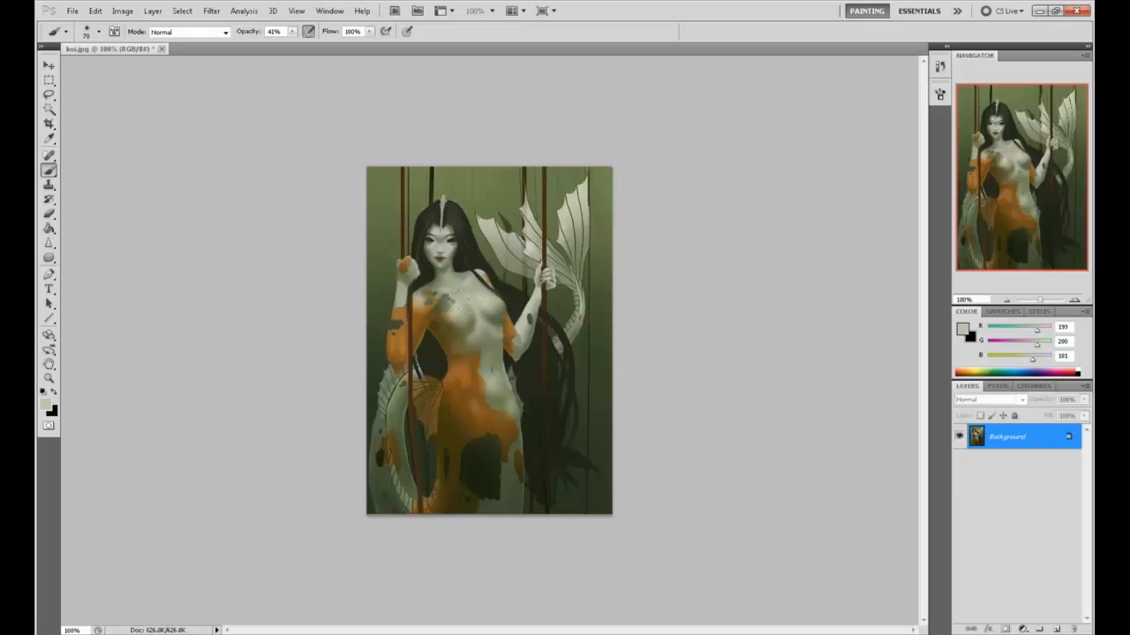
left_click(488, 297, "alt")
left_click_drag(459, 303, 453, 300)
left_click(466, 320, "alt")
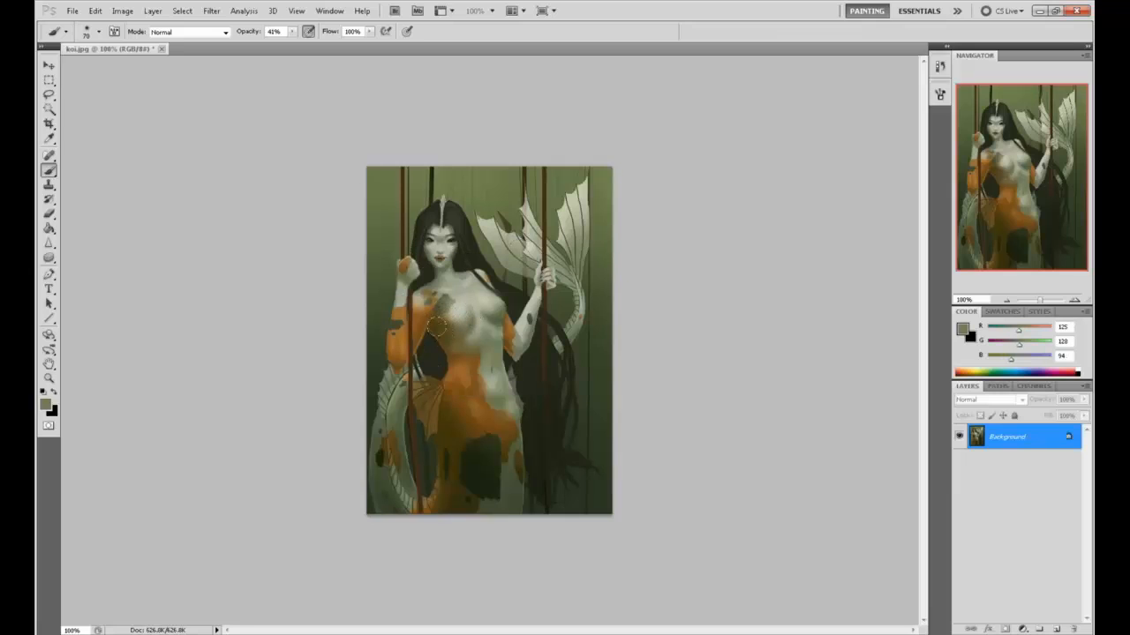
left_click(470, 254, "alt")
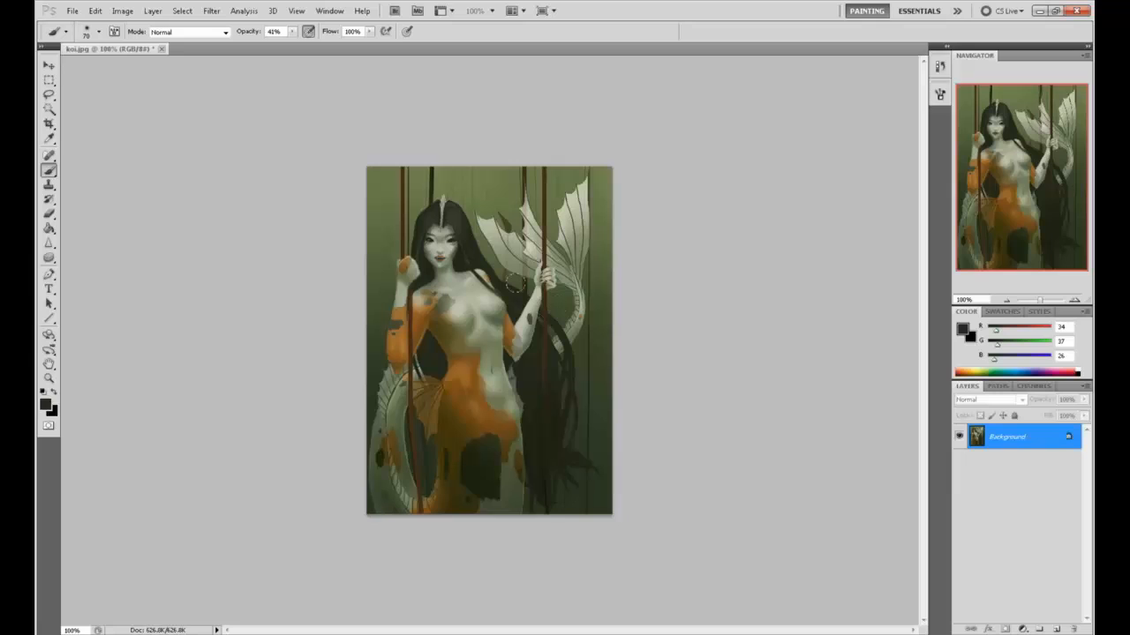
Step: Close the koi.jpg painting and save its changes
left_click(161, 49)
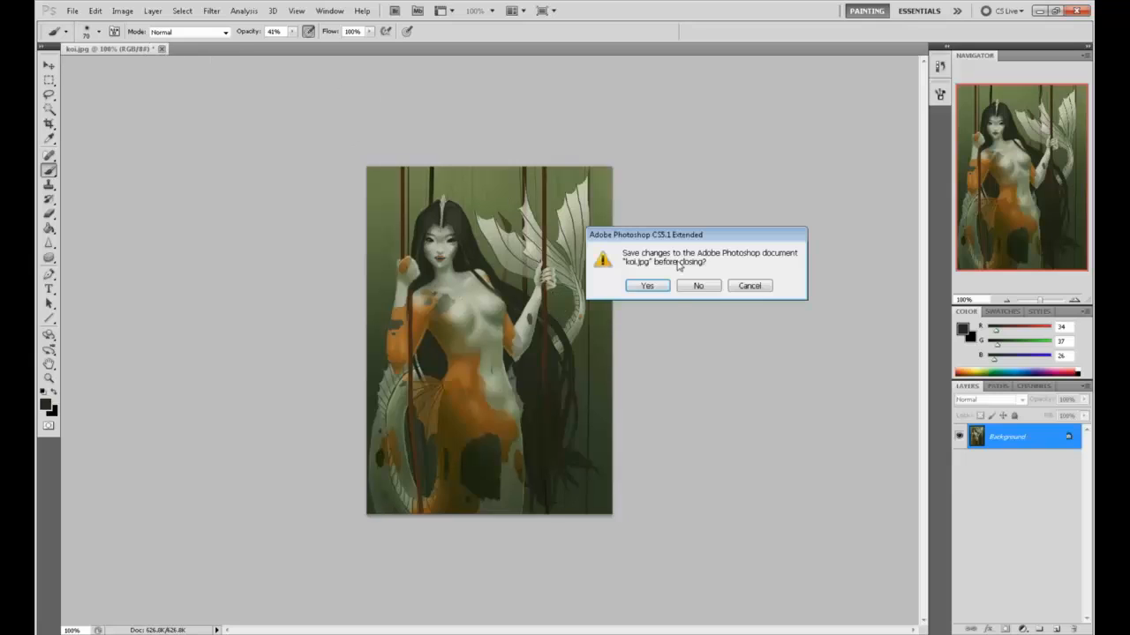
left_click(656, 287)
left_click(650, 179)
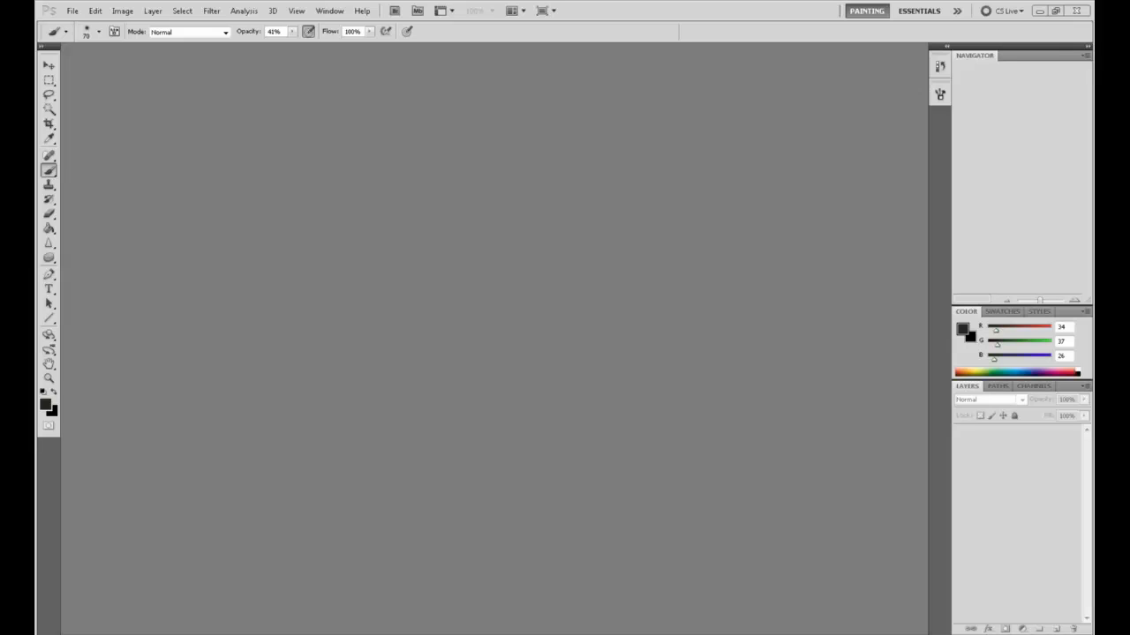
Step: Switch to the Chrome window with the Waterhouse Icarus image results and preview the Lament for Icarus painting
key("alt+Tab")
double_click(637, 158)
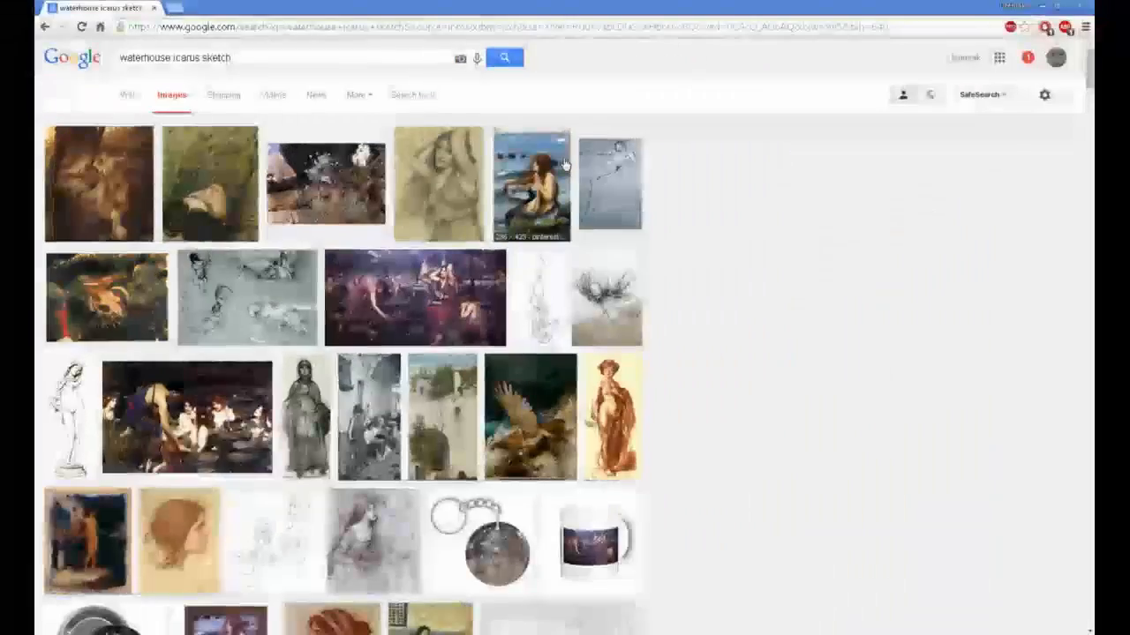
left_click(94, 170)
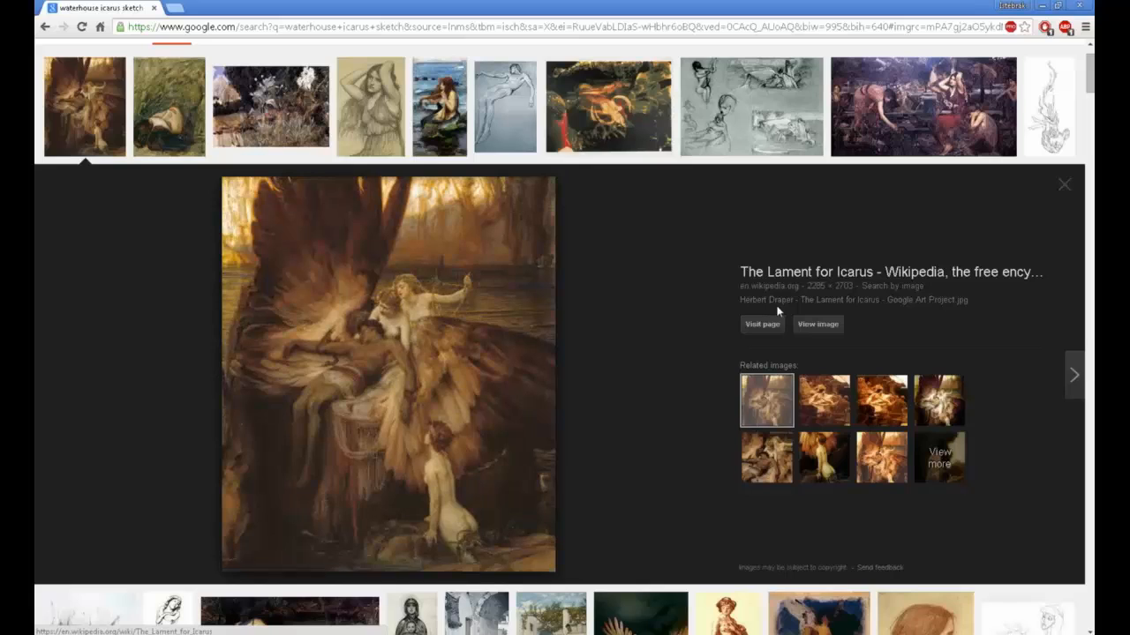
scroll(644, 284, "up", 1)
scroll(643, 285, "down", 1)
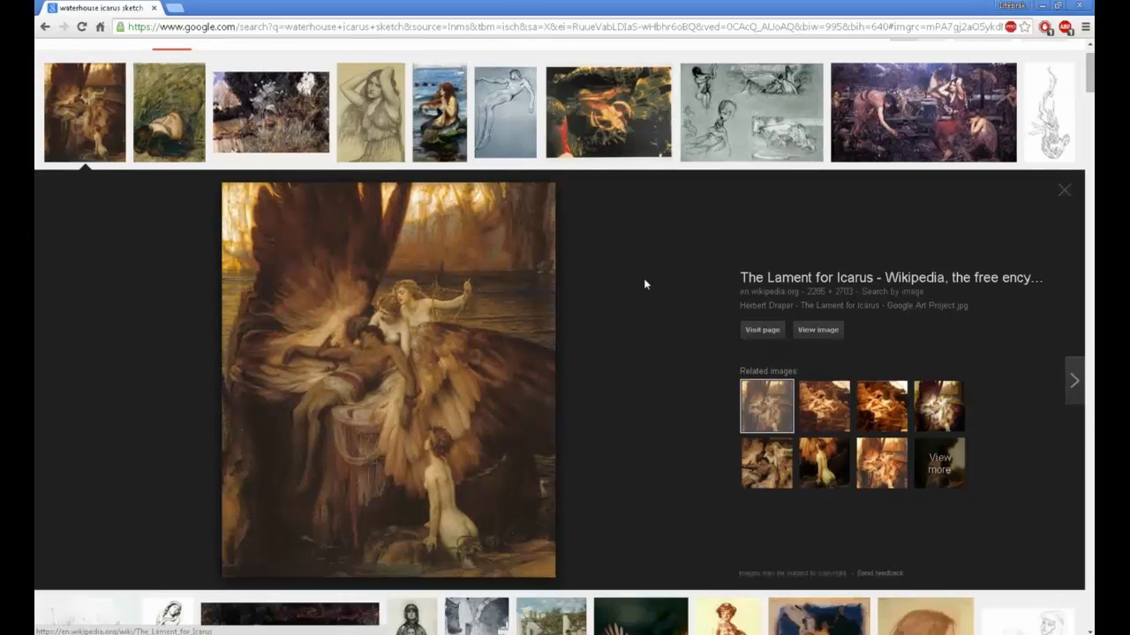
scroll(643, 284, "up", 1)
Step: Search Google Images for "the lament for icarus" and preview the first Wikipedia result
left_click_drag(251, 59, 37, 61)
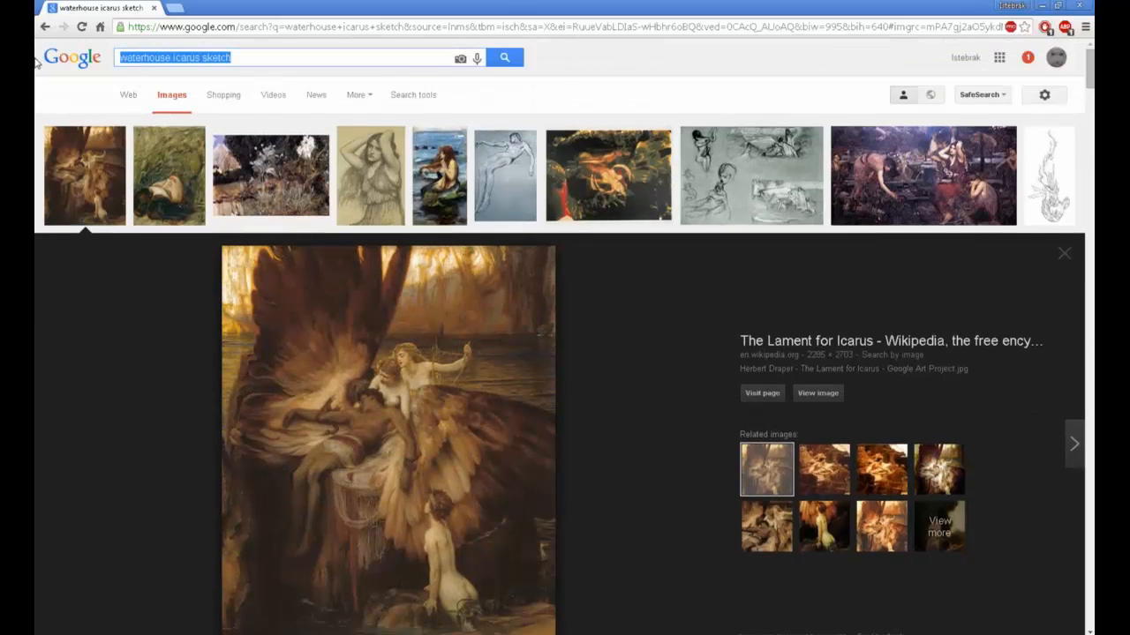
type("thelament for ica")
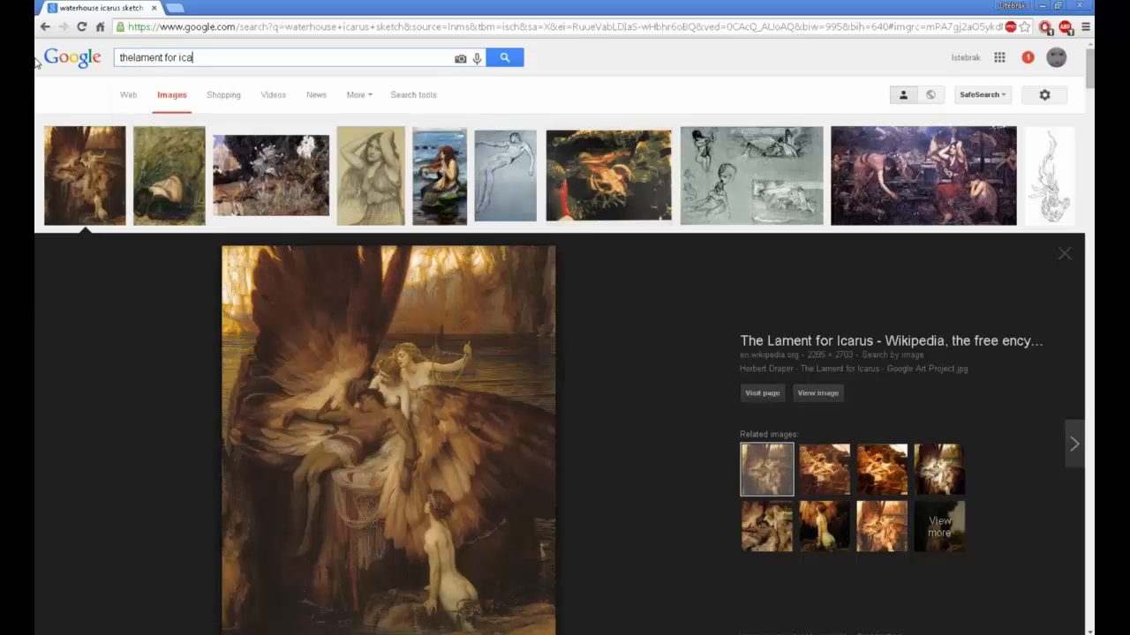
type("rus")
key("Return")
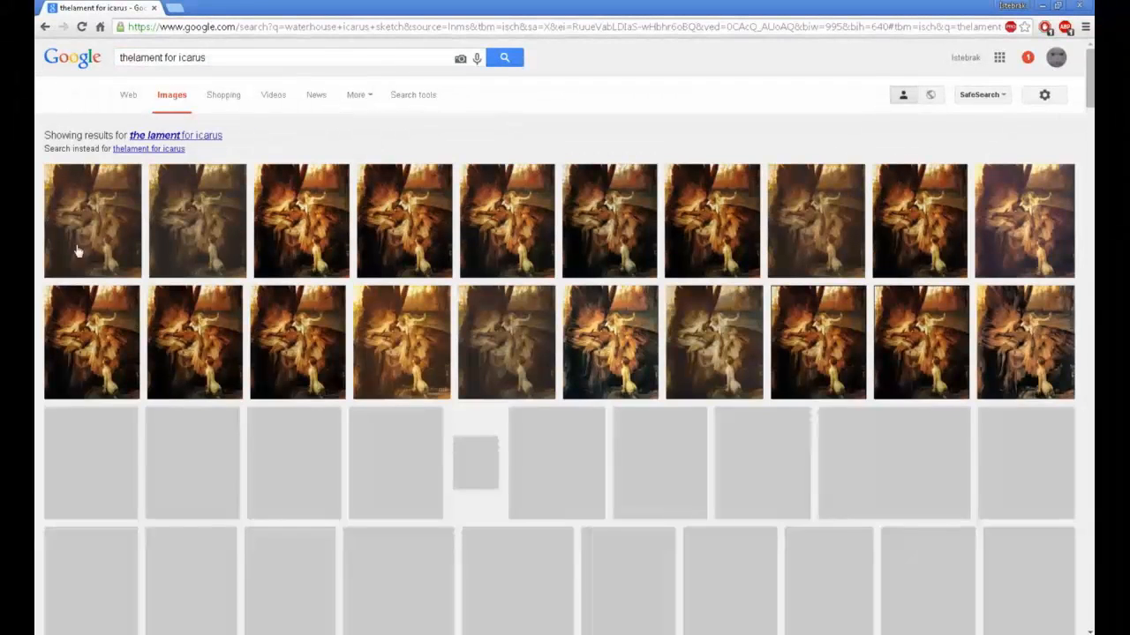
left_click(194, 137)
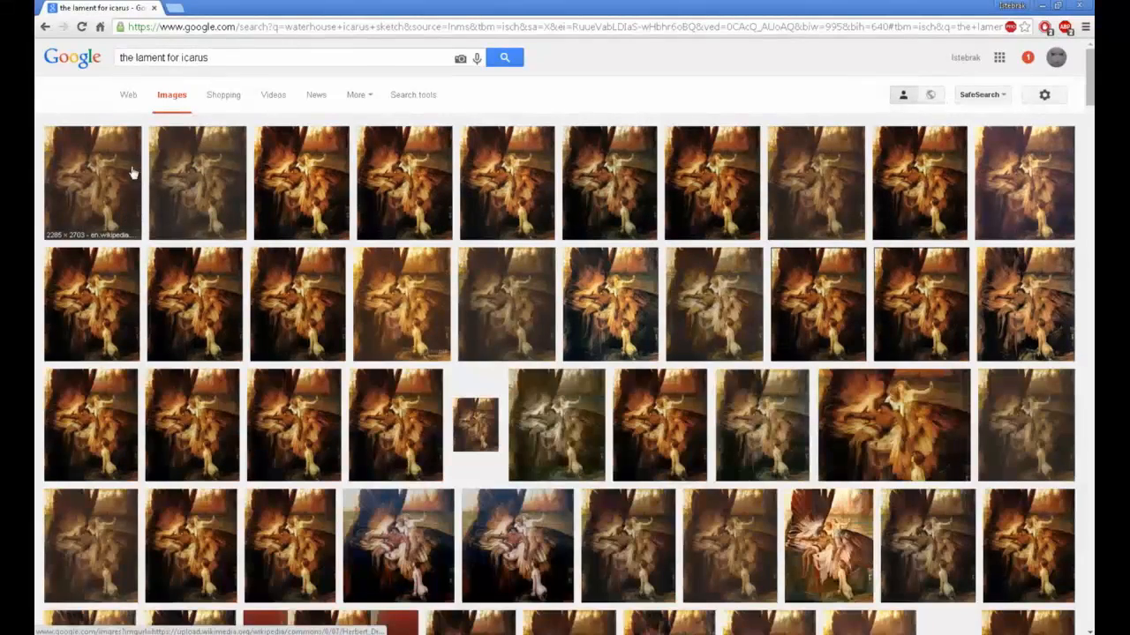
left_click(105, 159)
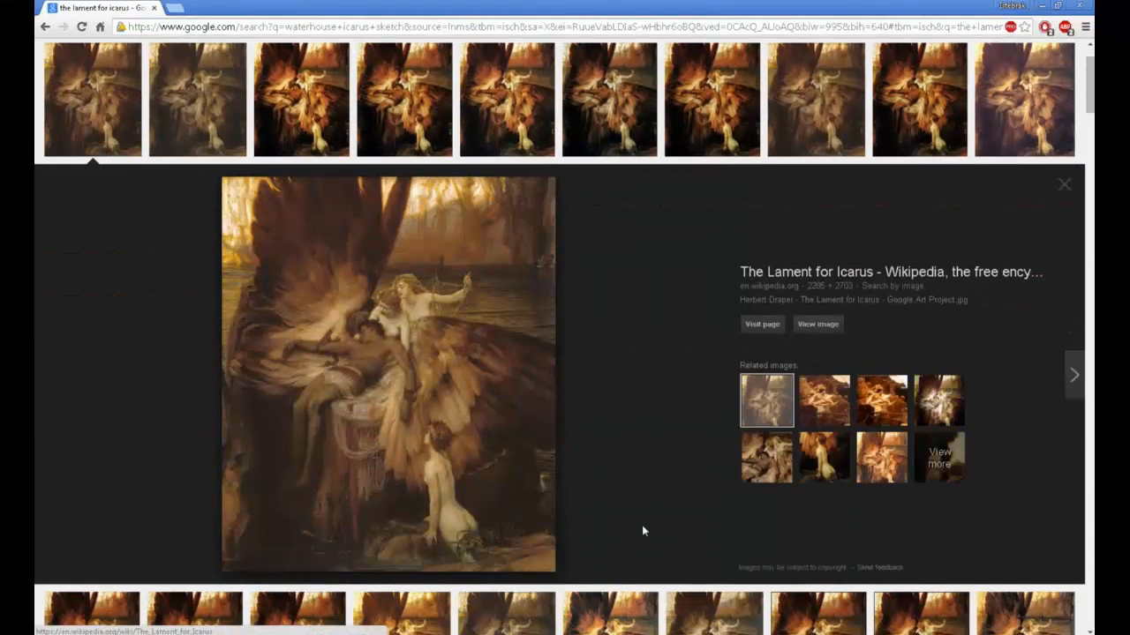